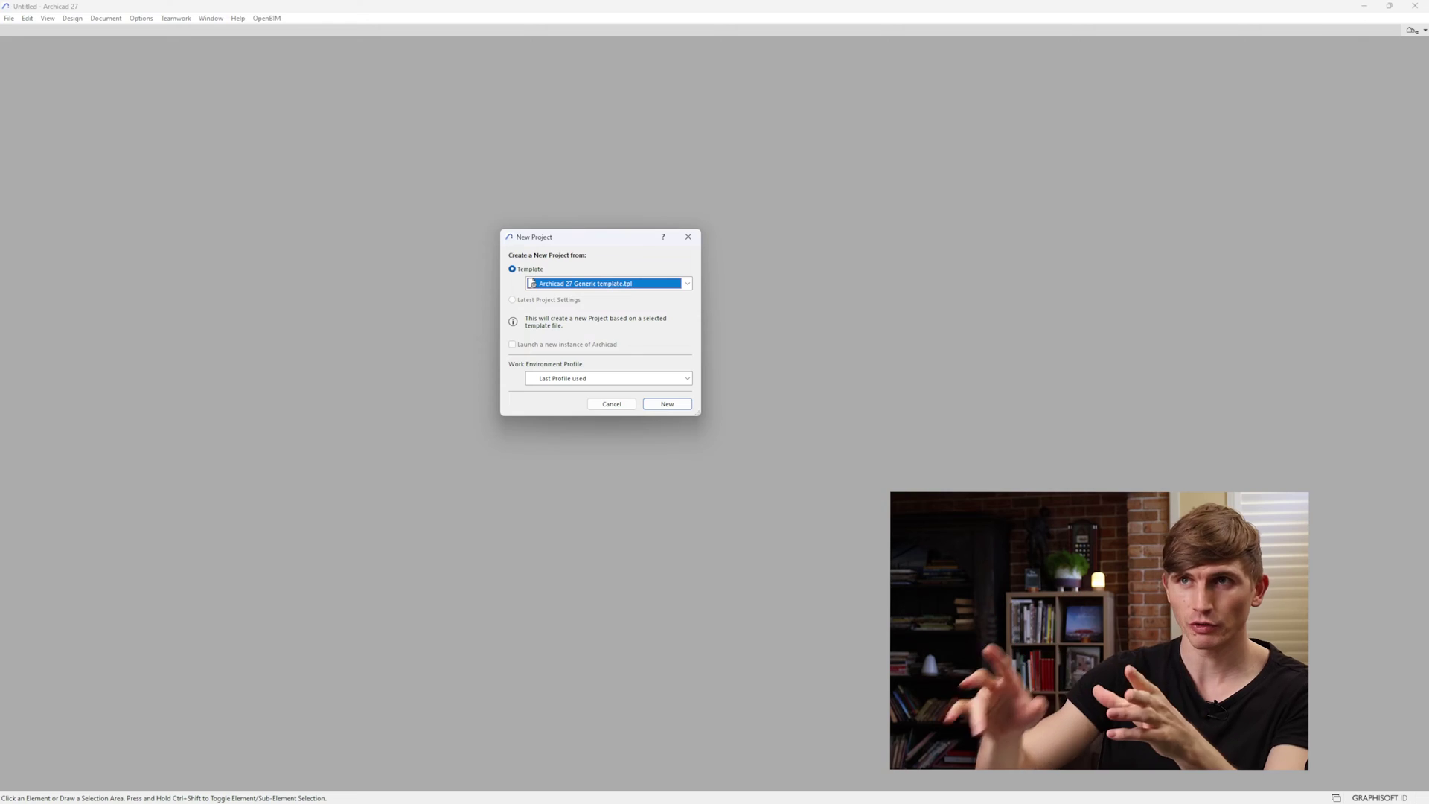
Create a new project from the Archicad 27 Generic template.tpl template, keeping the last used work environment profile.
left_click(663, 283)
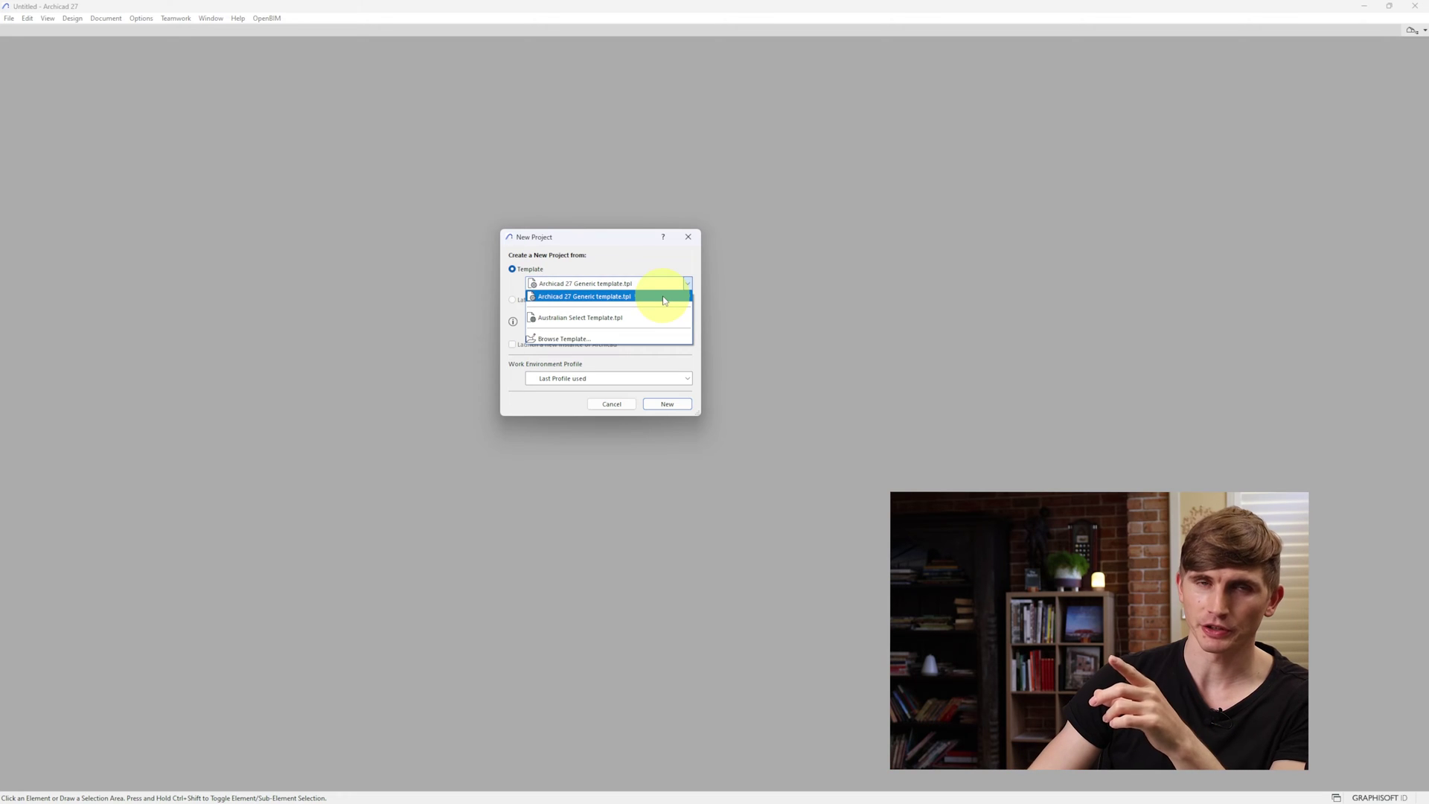
left_click(664, 297)
left_click(670, 403)
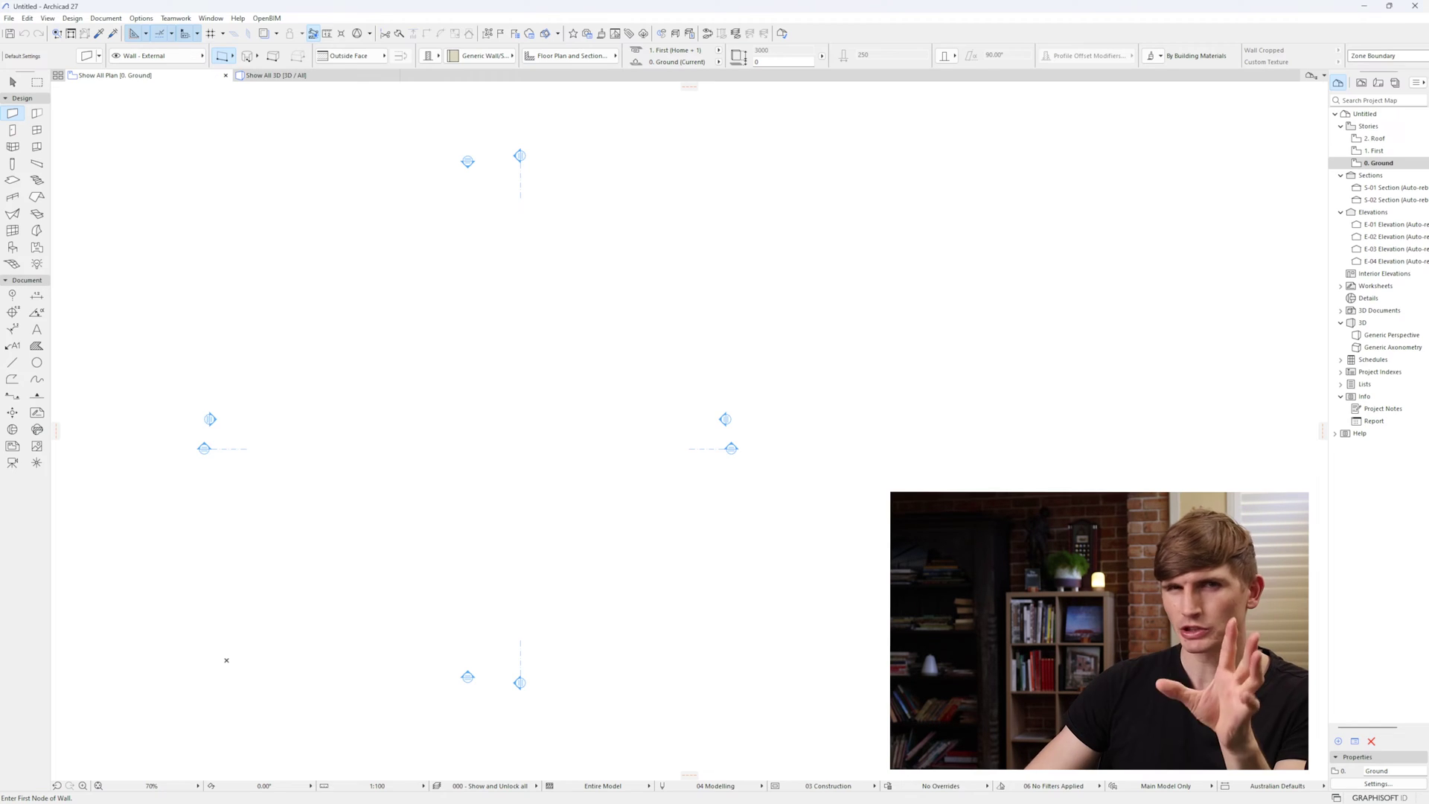
Apply the Architectural Basic Profile 27 work environment profile and accept the work environment settings.
left_click(140, 18)
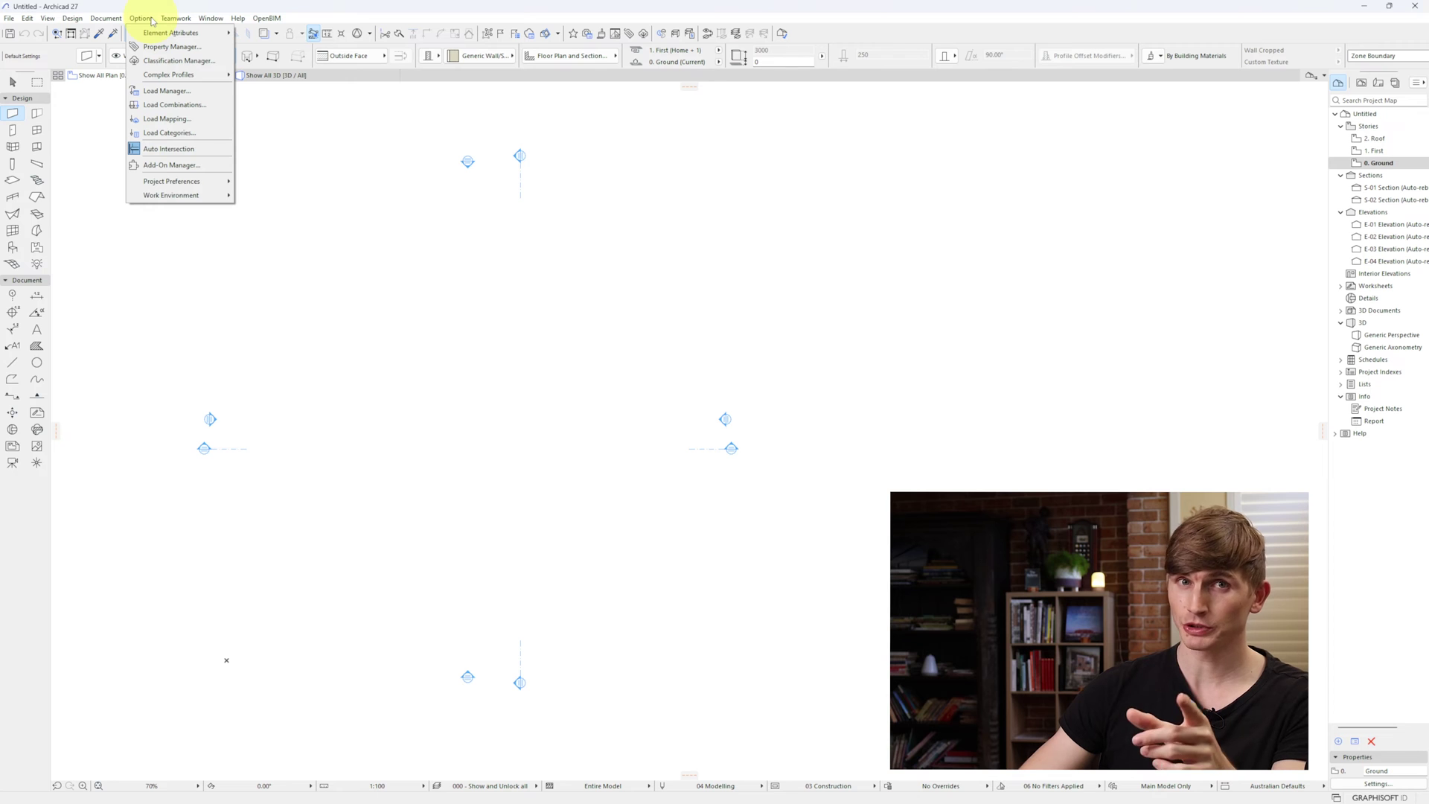
mouse_move(185, 196)
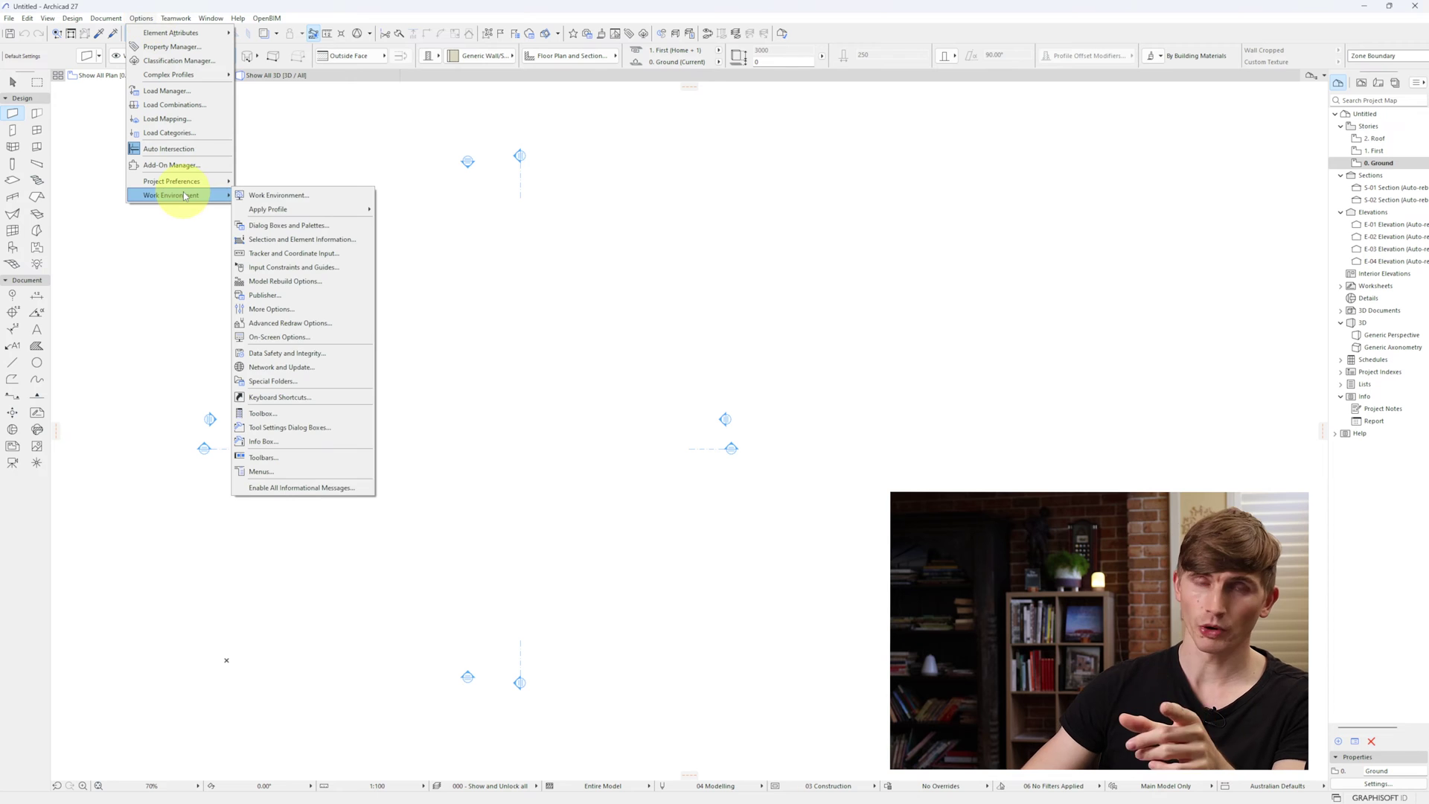
left_click(269, 197)
left_click(491, 70)
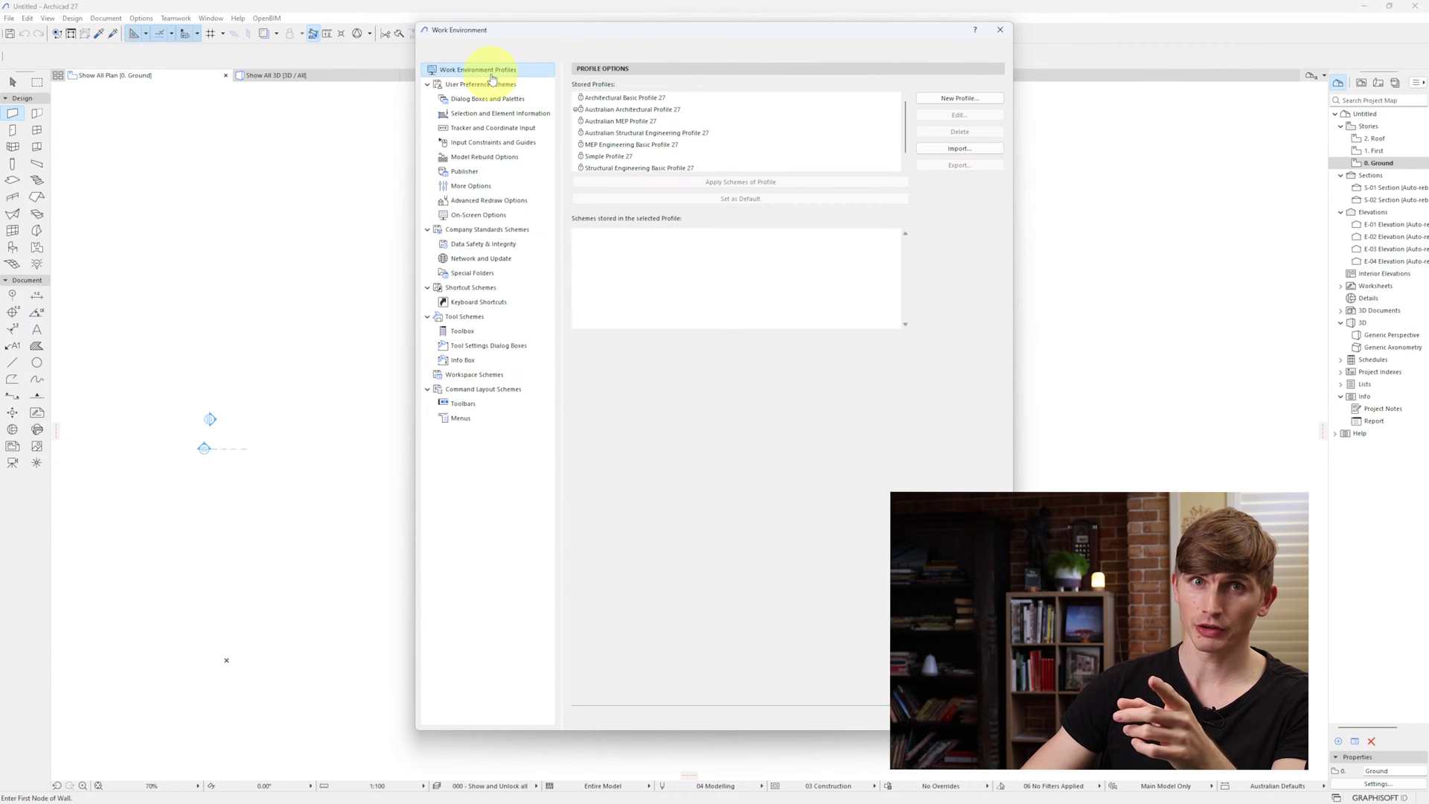
double_click(674, 100)
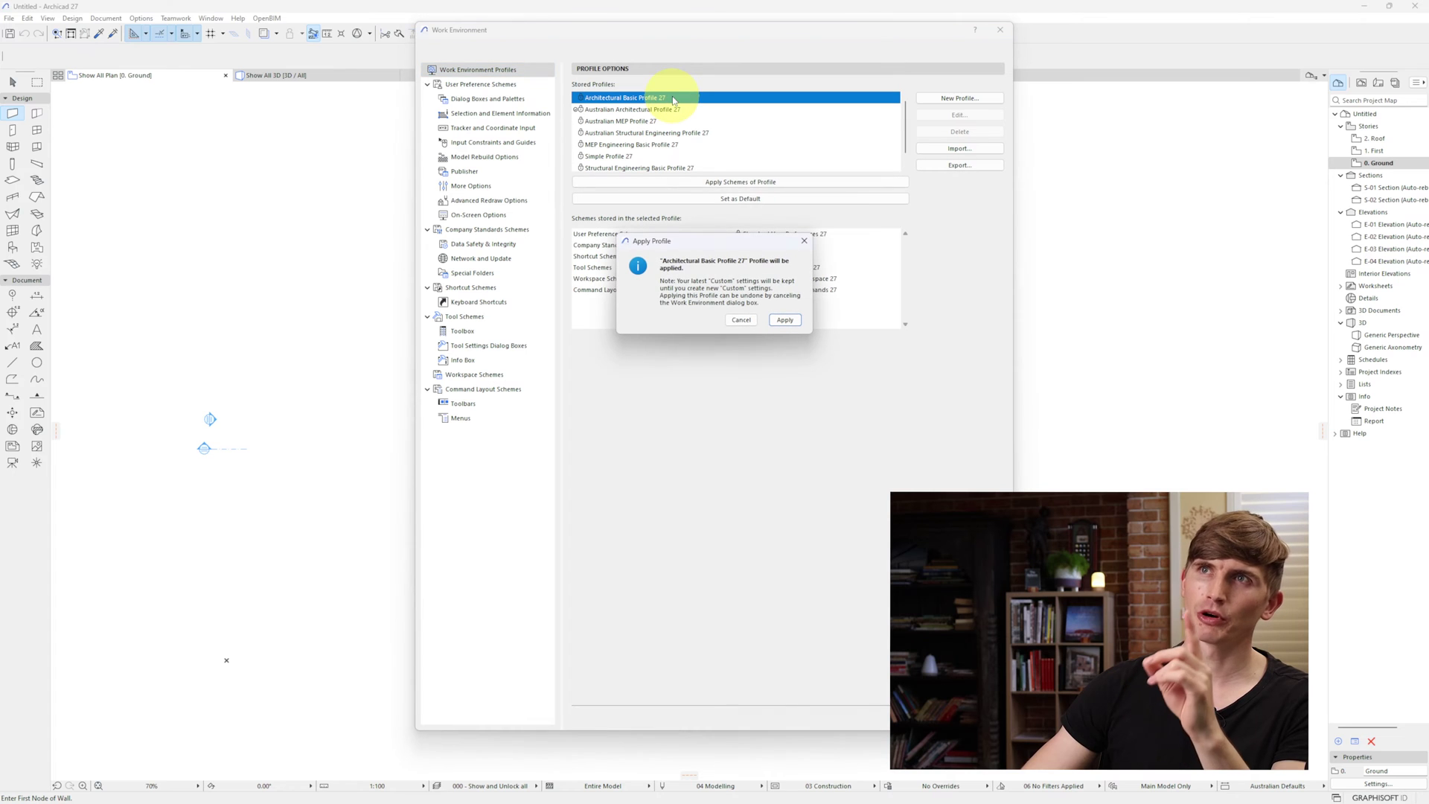
left_click(785, 321)
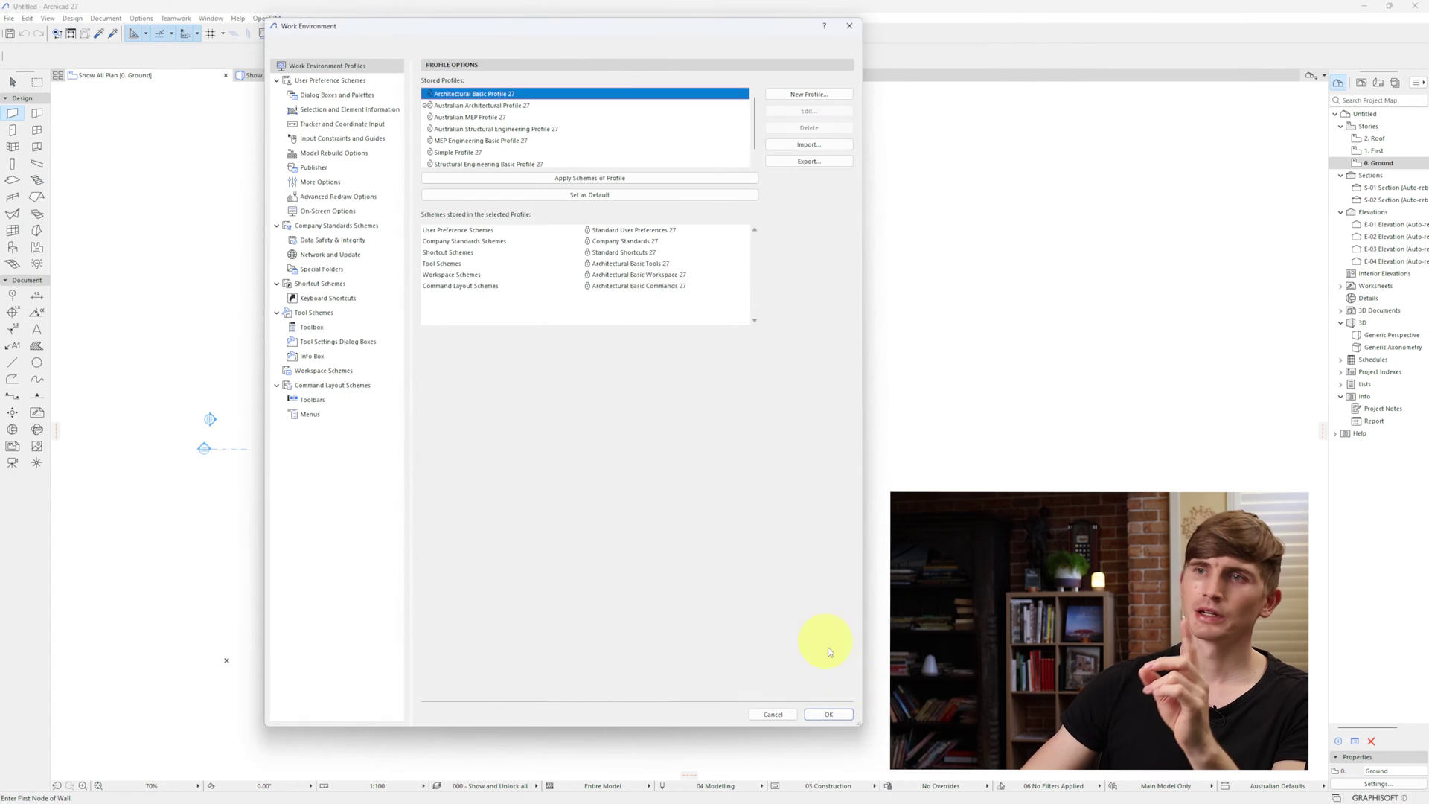
left_click(829, 714)
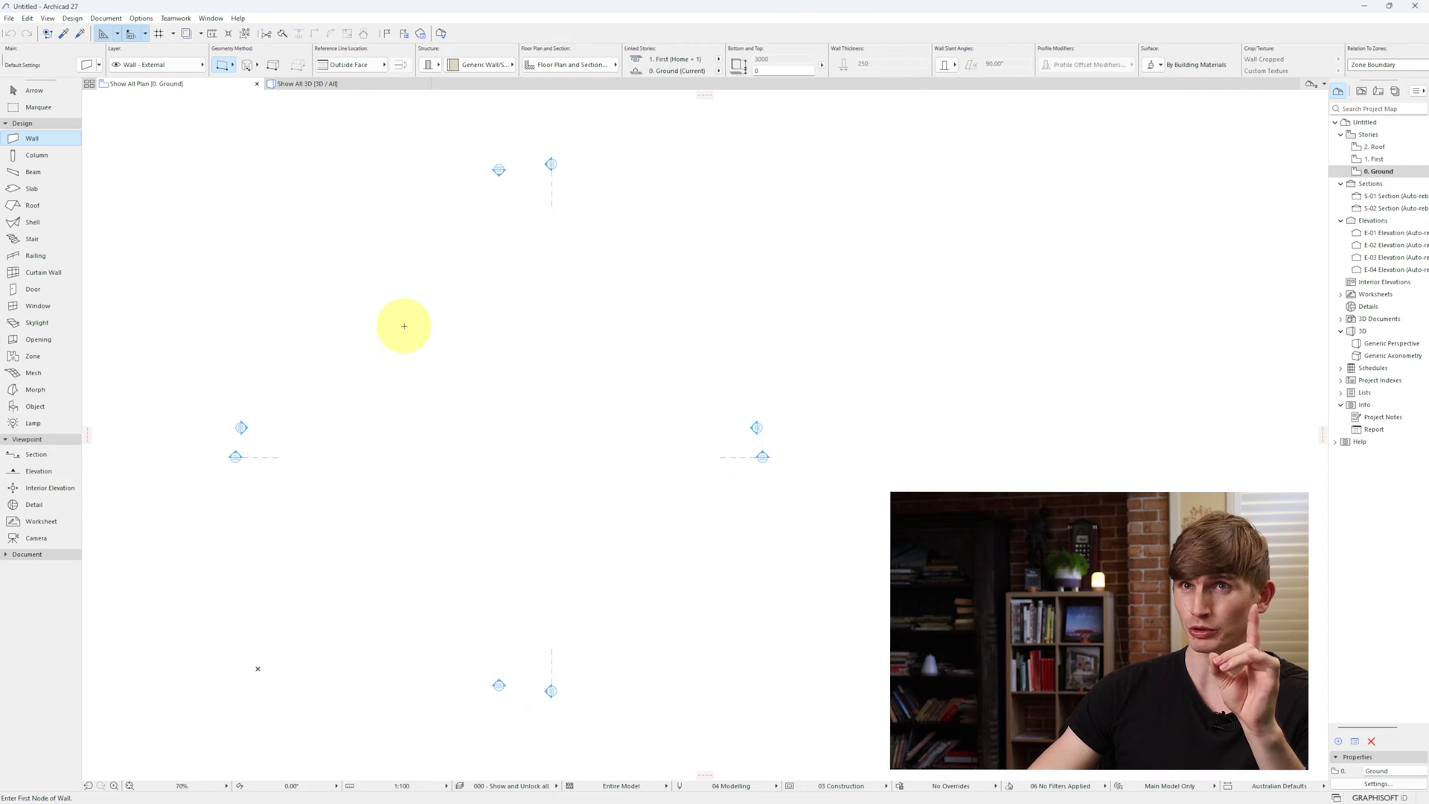
Draw a vertical external wall 5500 mm long, running straight down the ground floor plan.
left_click(404, 326)
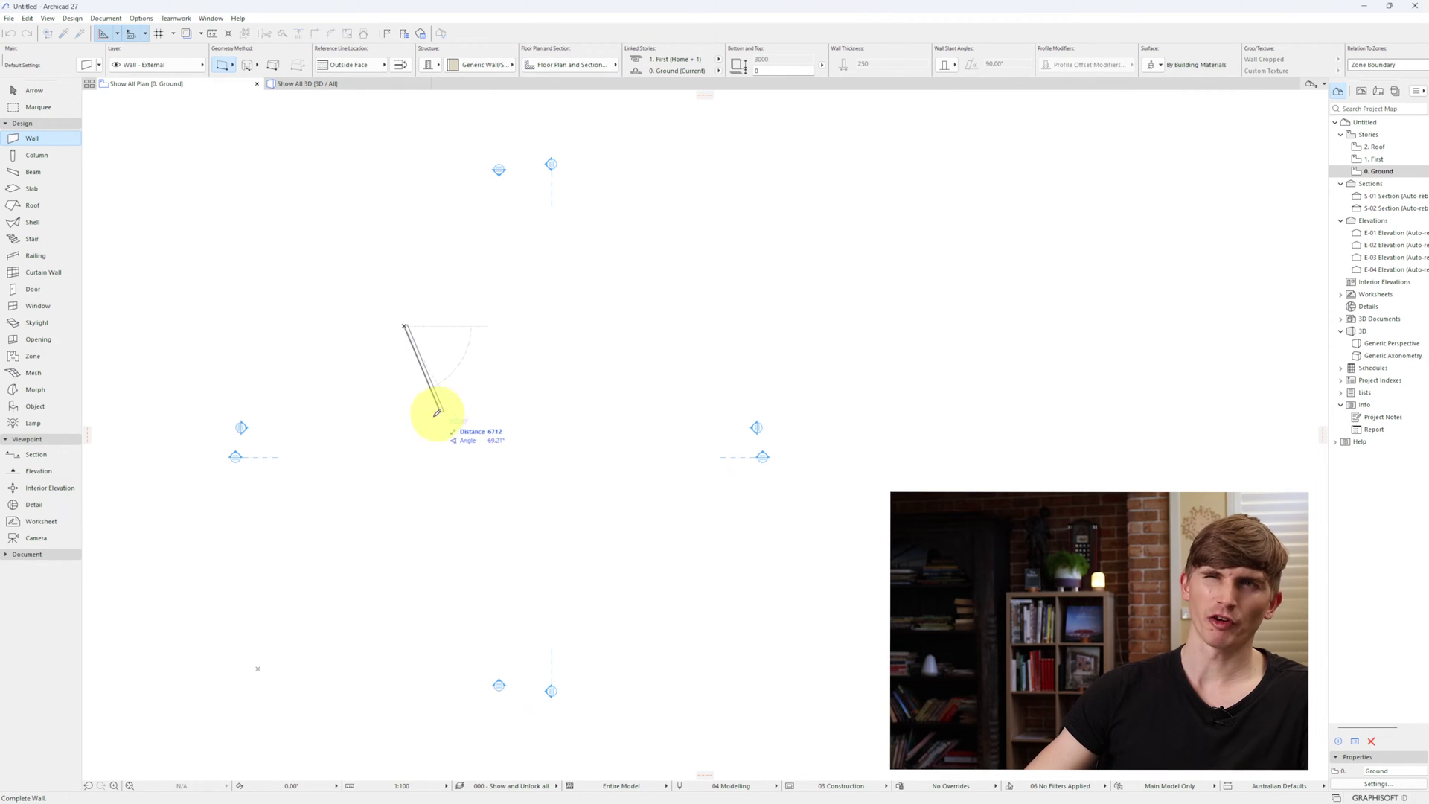
key("shift")
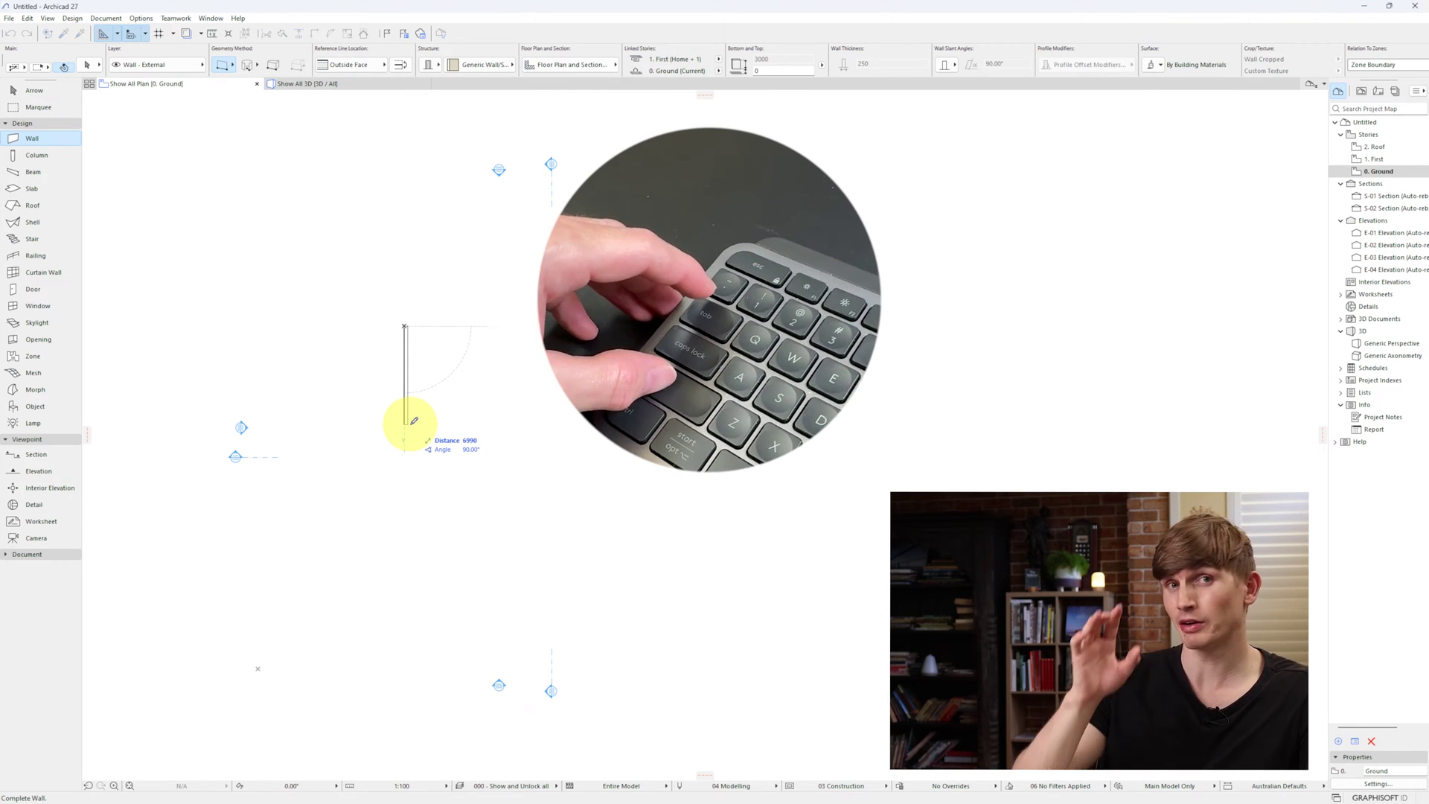
key("Tab")
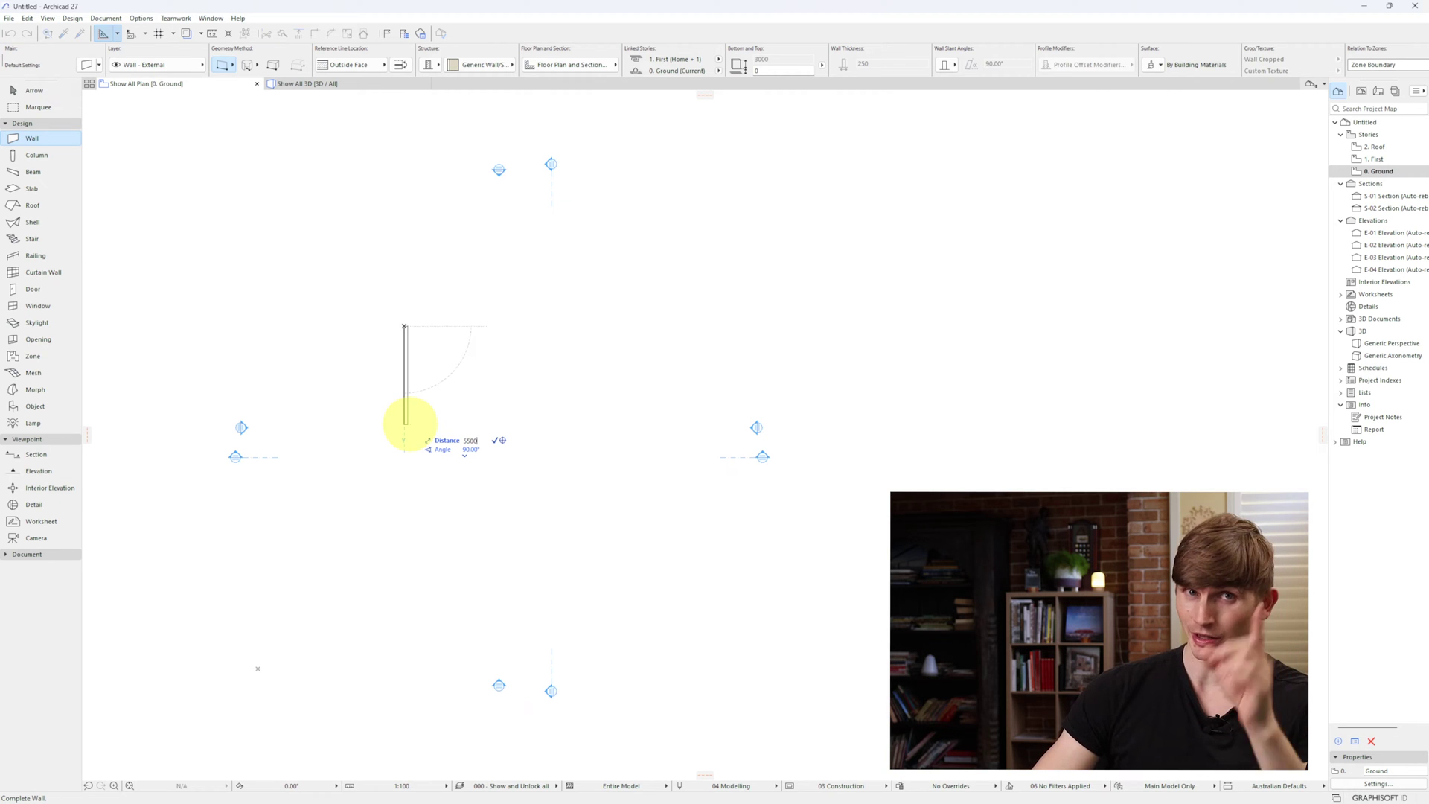
type("5500")
key("Return")
Draw a 7500 mm horizontal wall running right from the lower end of the first wall.
scroll(475, 362, "up", 2)
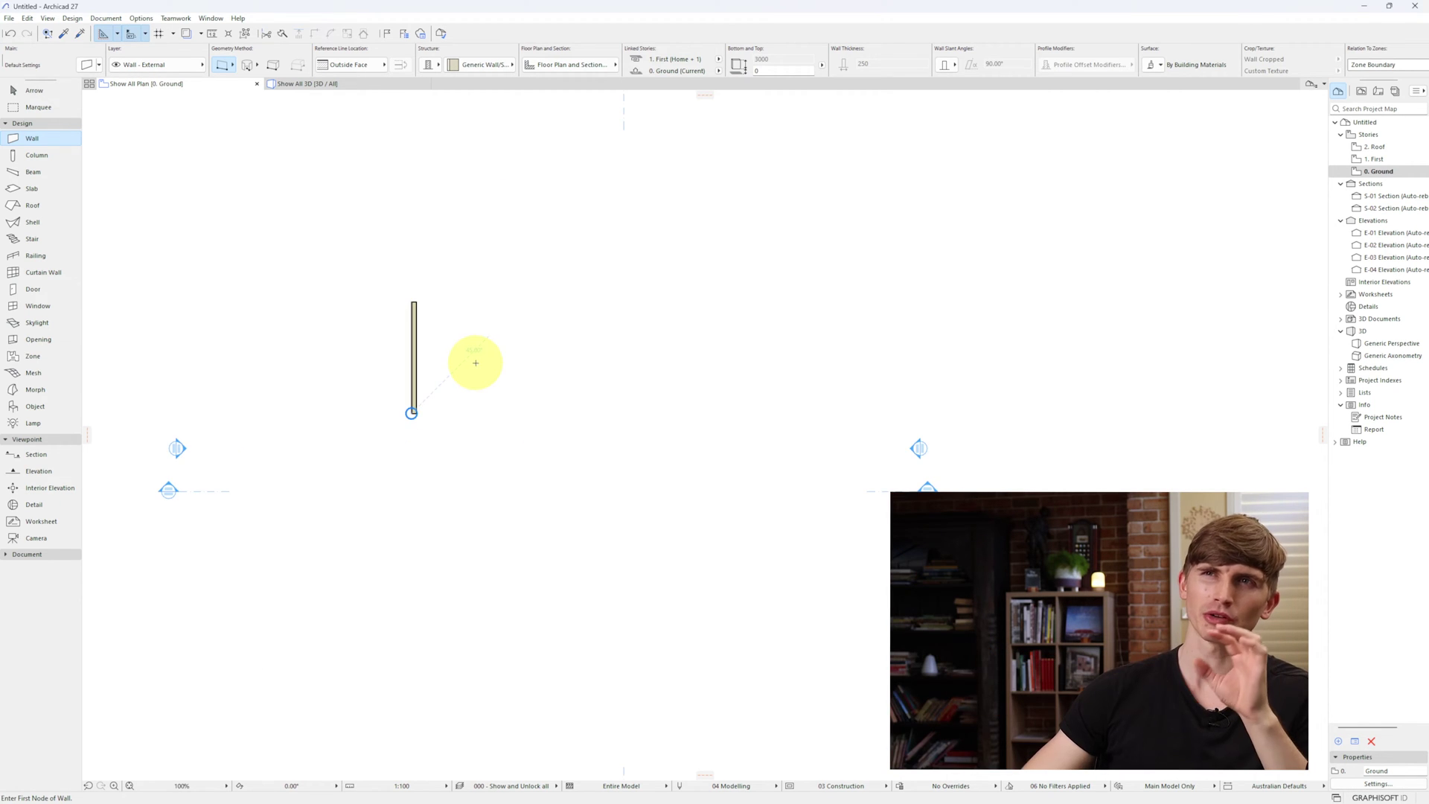
scroll(476, 362, "up", 3)
middle_click_drag(460, 341, 433, 419)
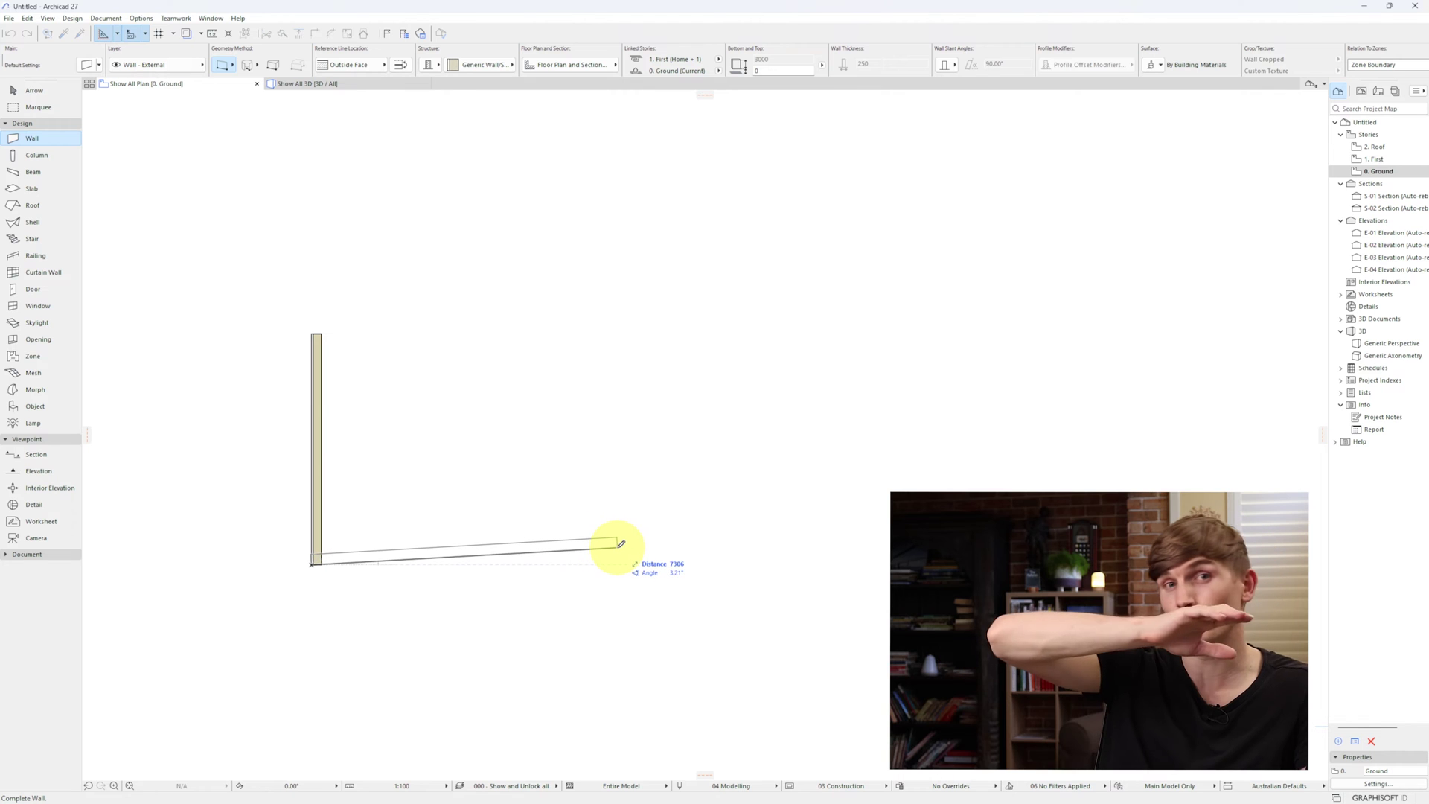
key("shift")
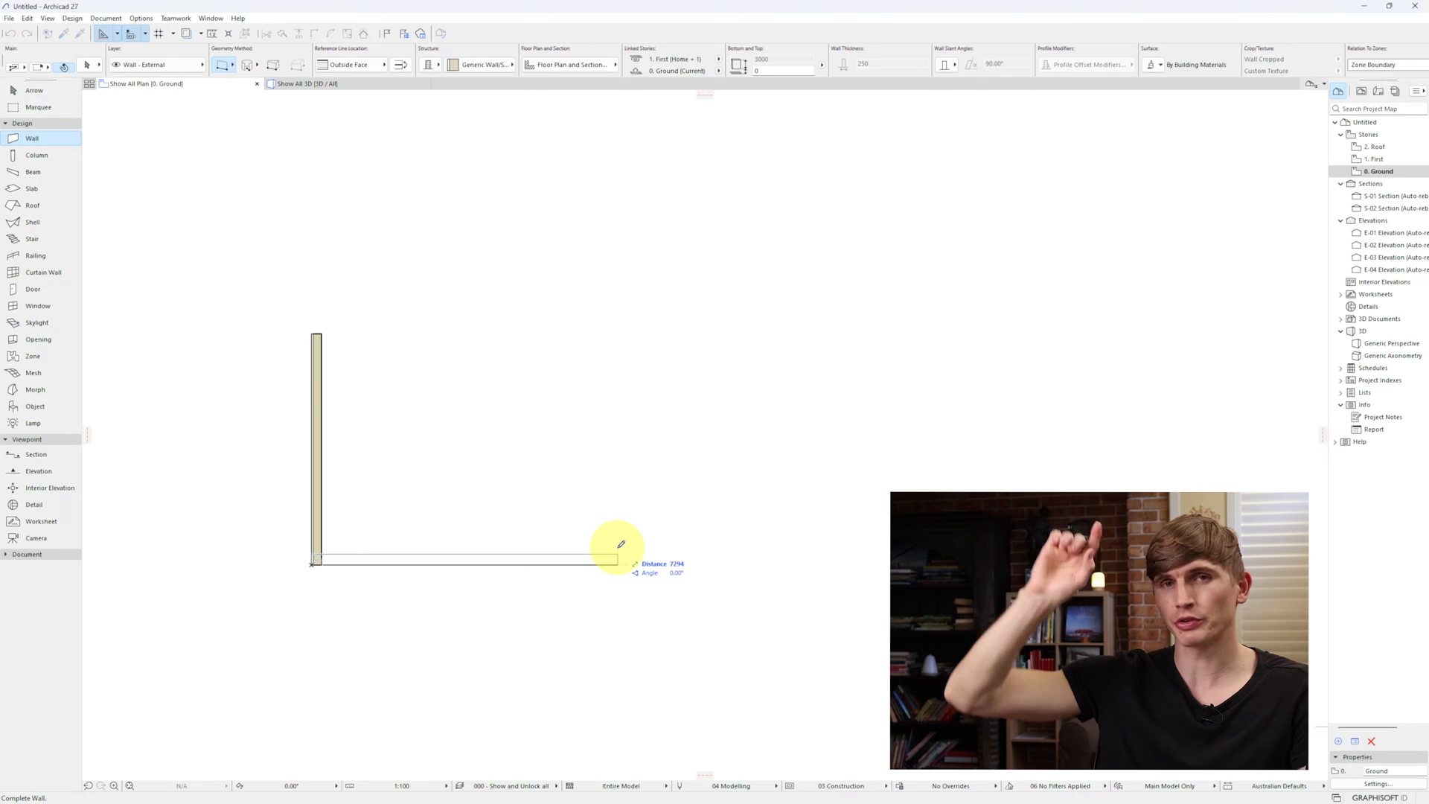
key("Tab")
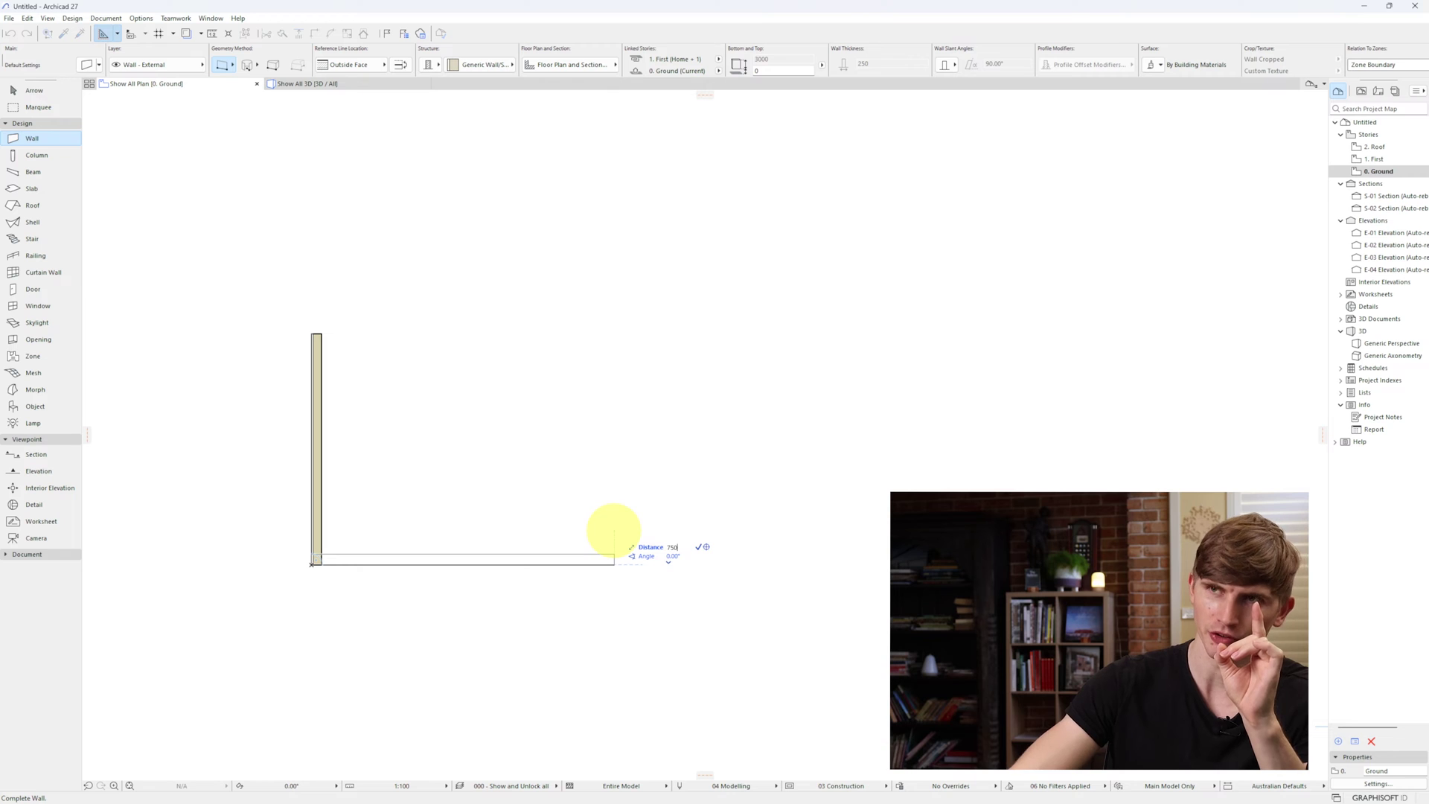
type("7500")
key("Return")
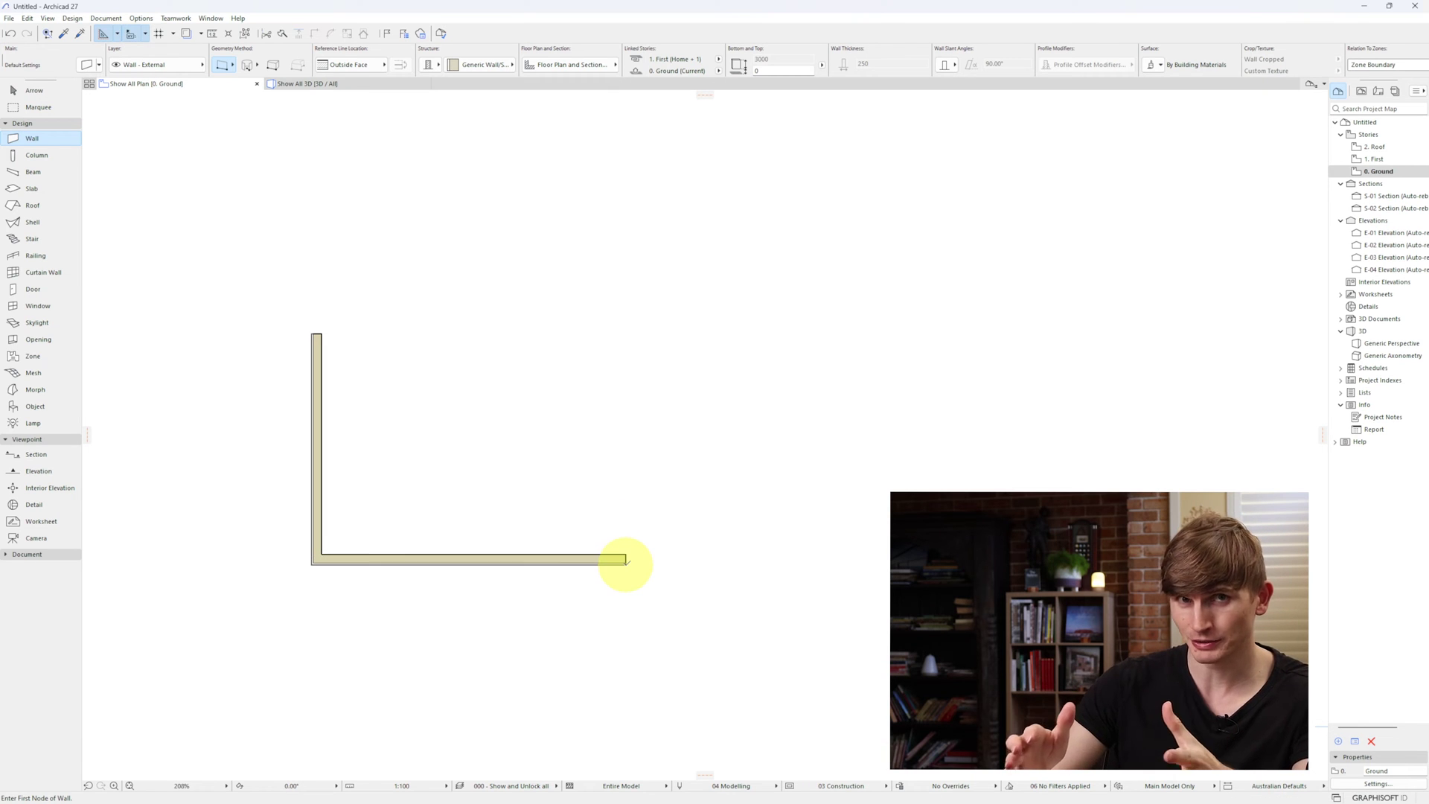
Draw the right vertical wall up from the end of the 7500 mm wall and a 2950 mm wall leftward from its top.
left_click(625, 564)
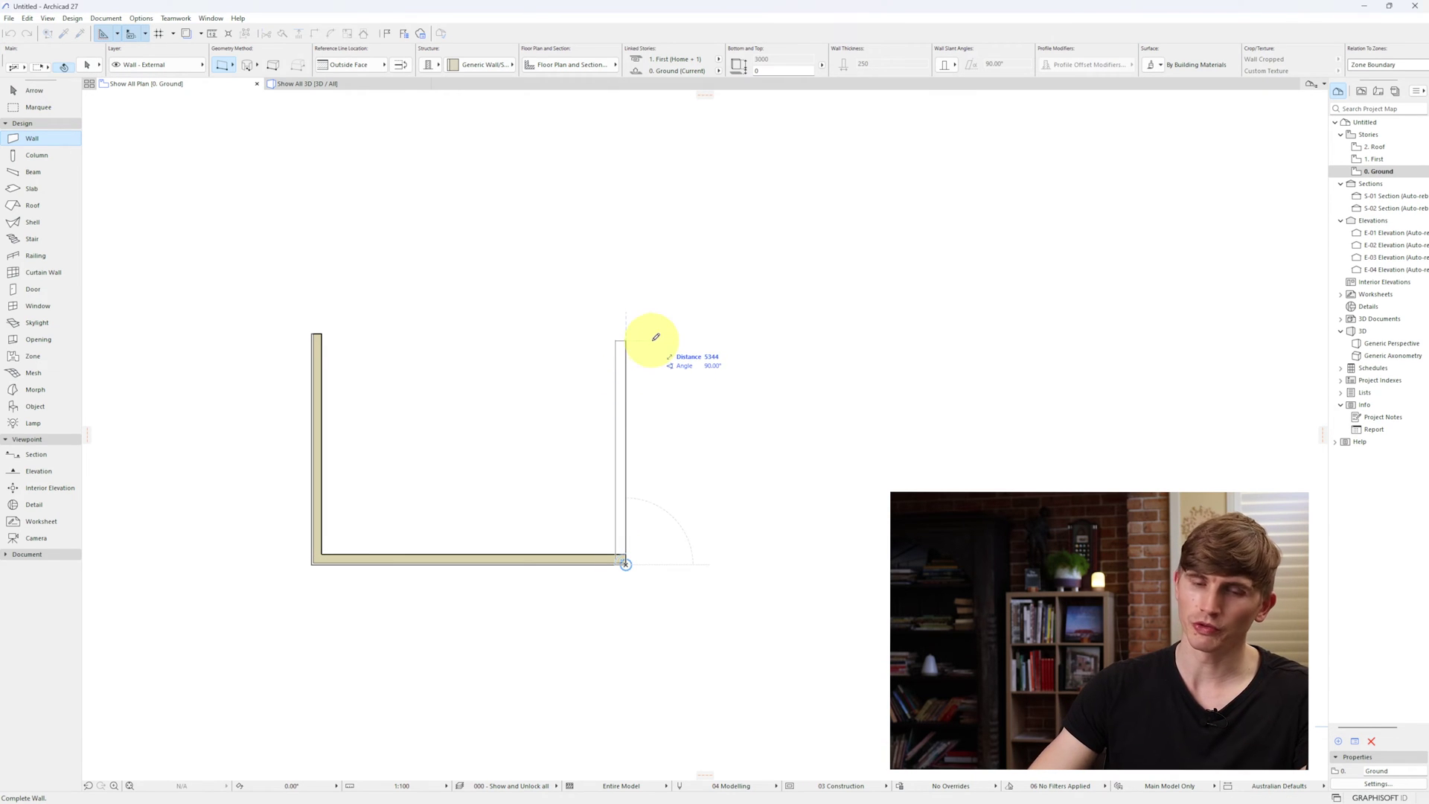
key("Return")
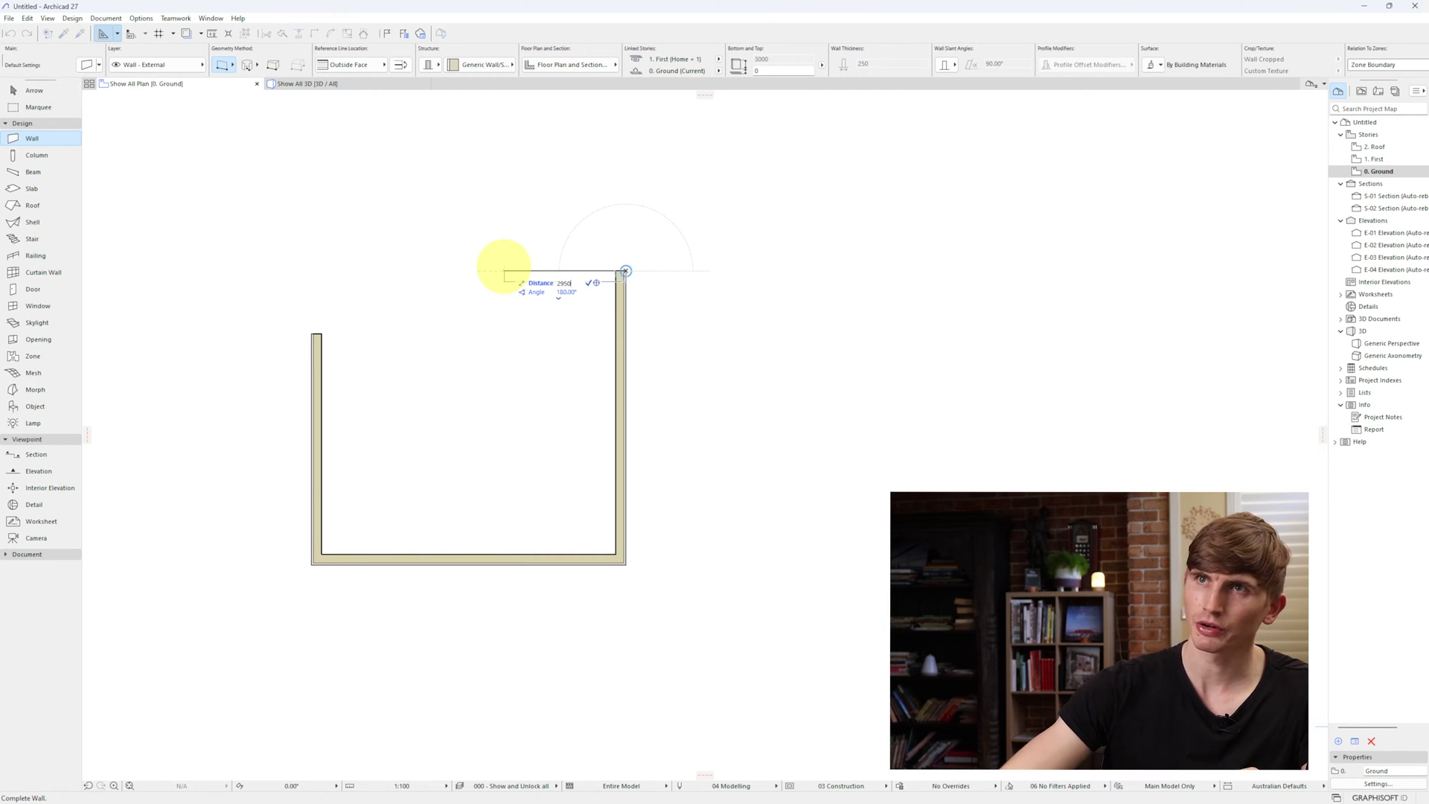
type("2950")
key("Return")
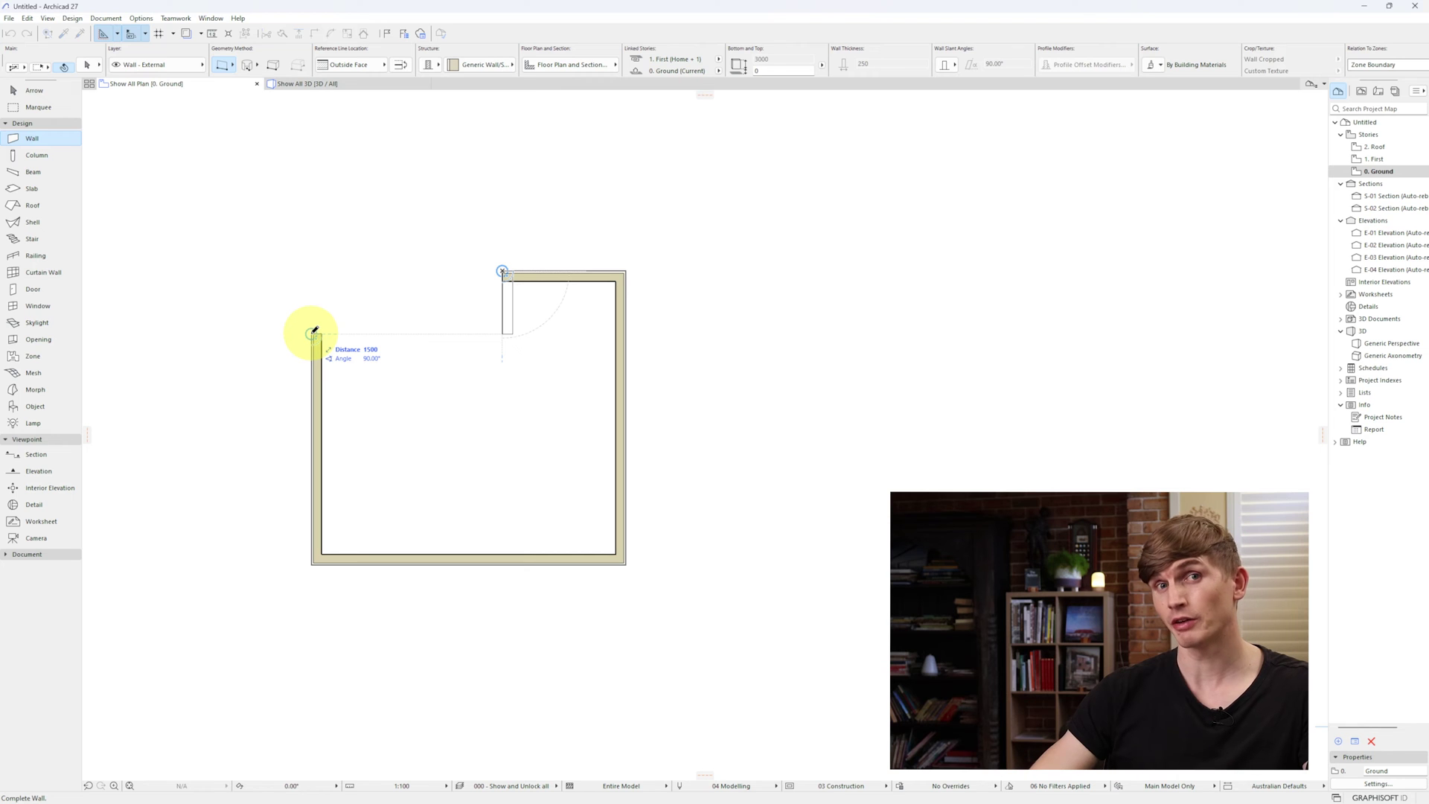
Close the outline with a 1500 mm return wall level with the first wall's upper end and a horizontal wall to that end.
key("Escape")
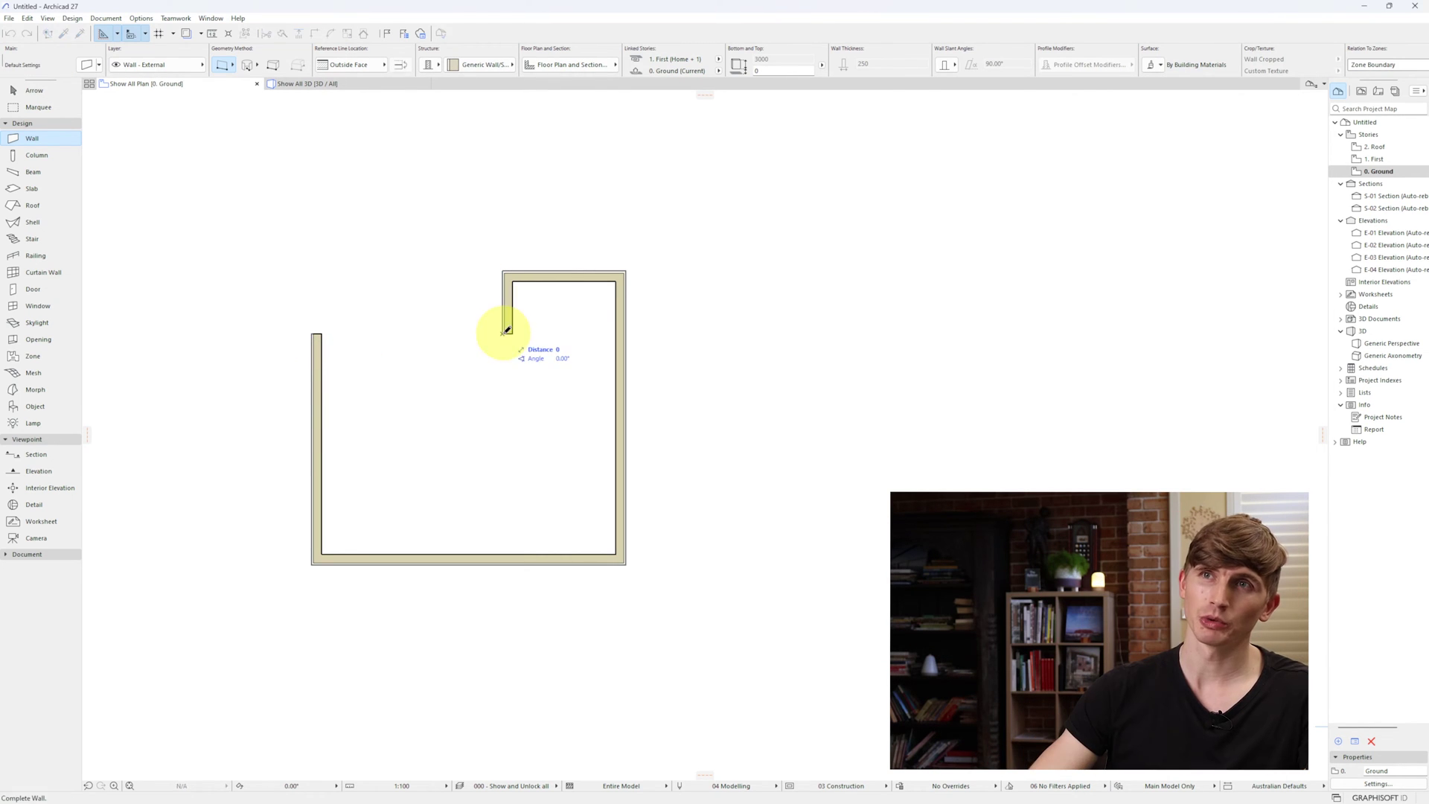
left_click(316, 332)
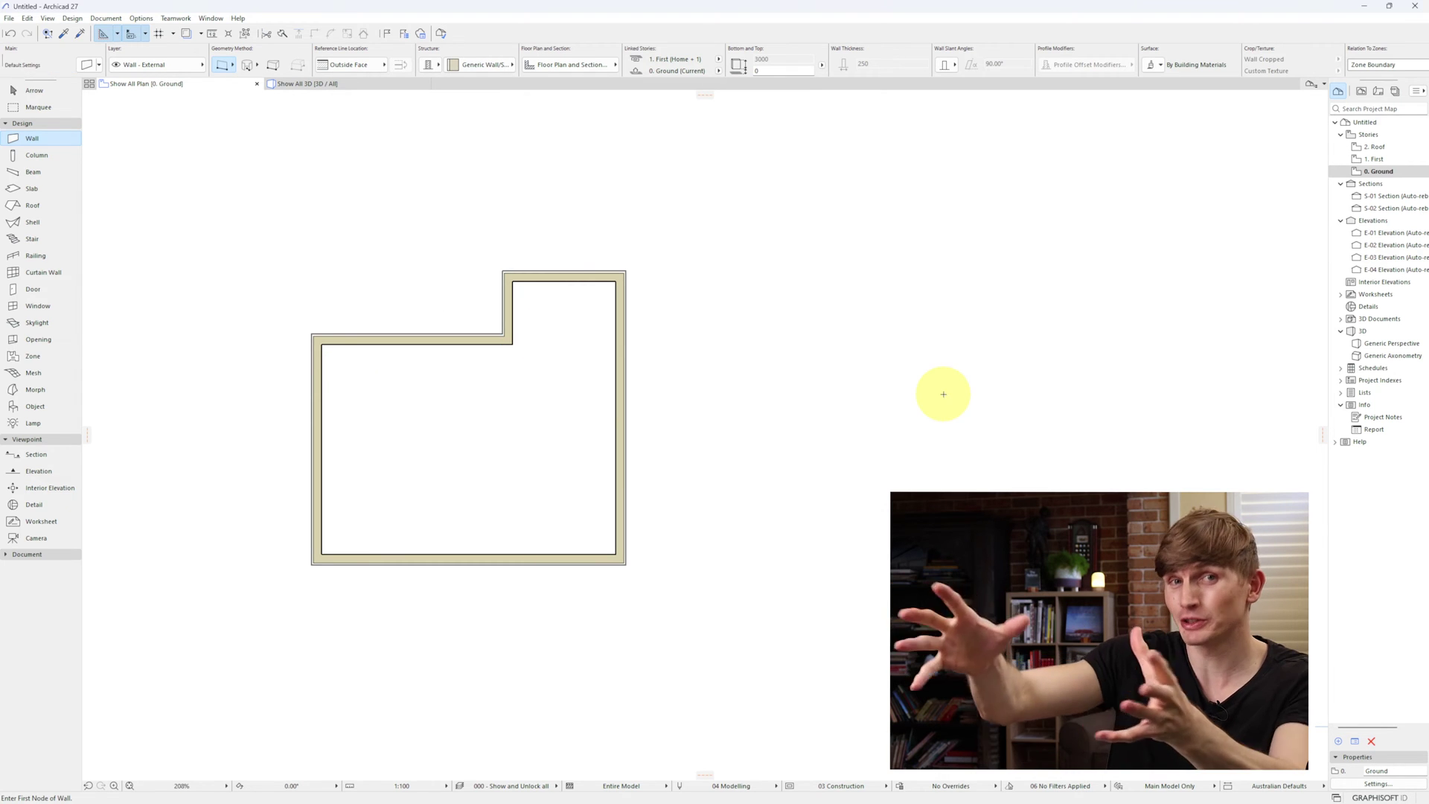
Select all walls, try the BP03:90mm Block Ext Wall:FC composite on them and restore Generic Wall/Shell.
key("ctrl+a")
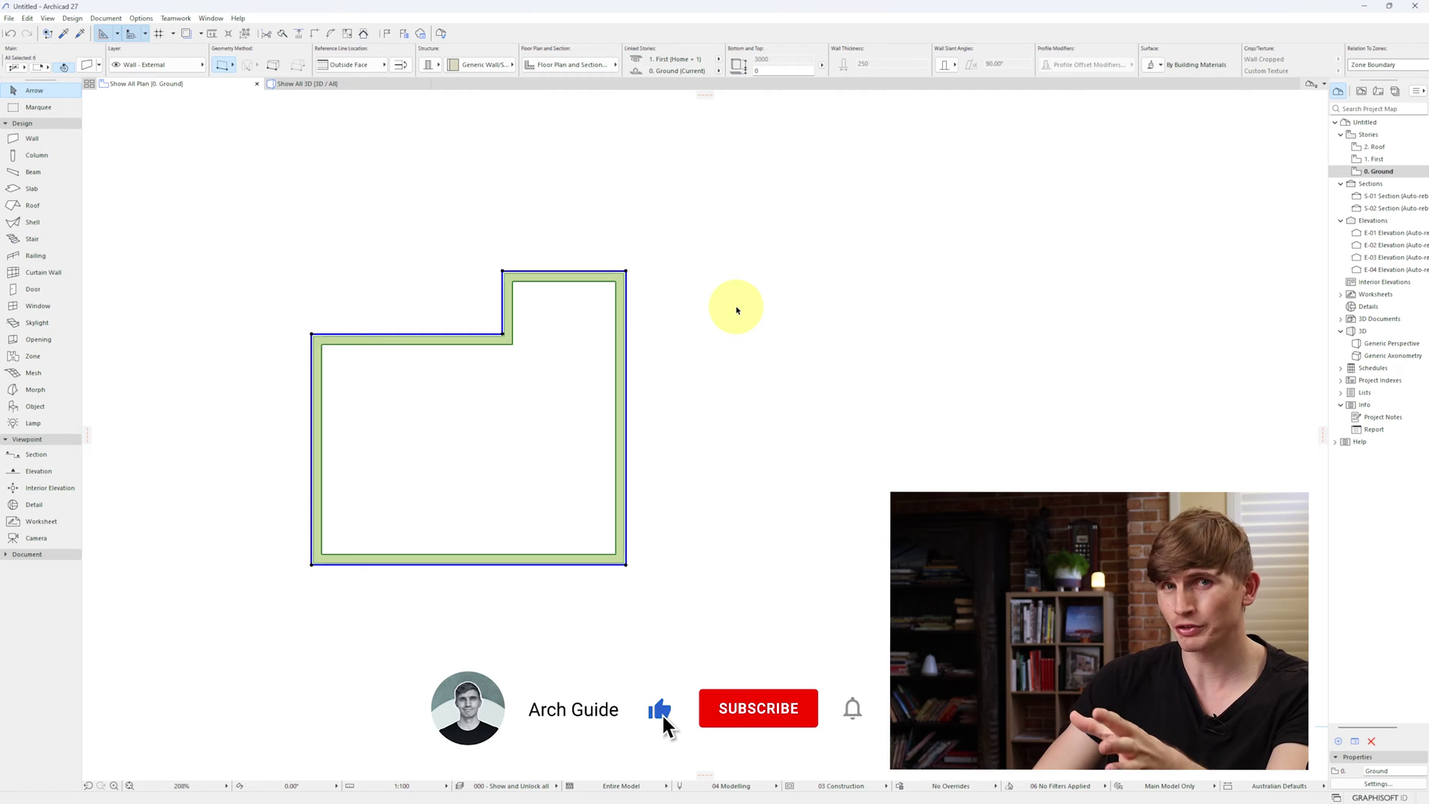
key("Escape")
left_click_drag(266, 607, 716, 223)
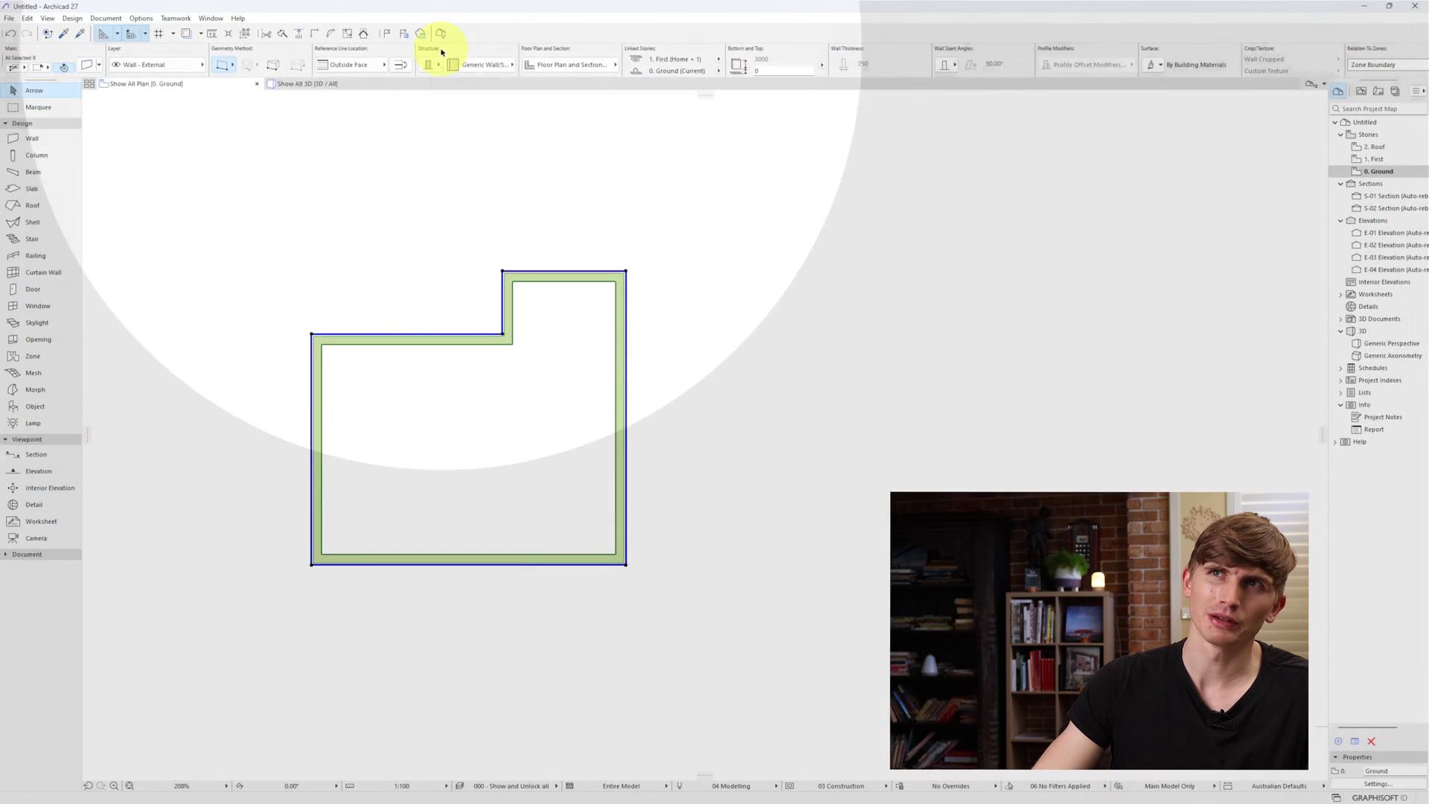
left_click(476, 66)
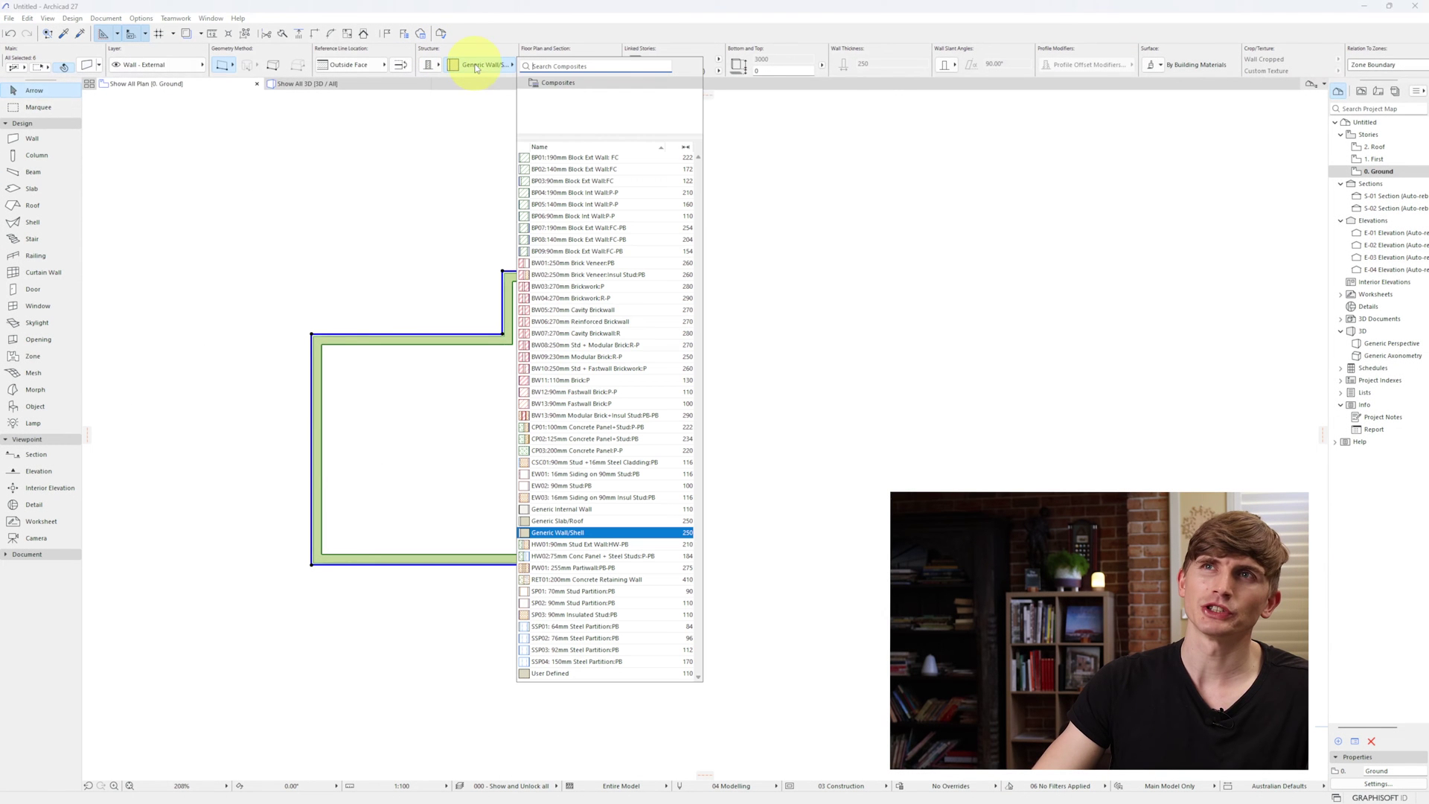
left_click(573, 180)
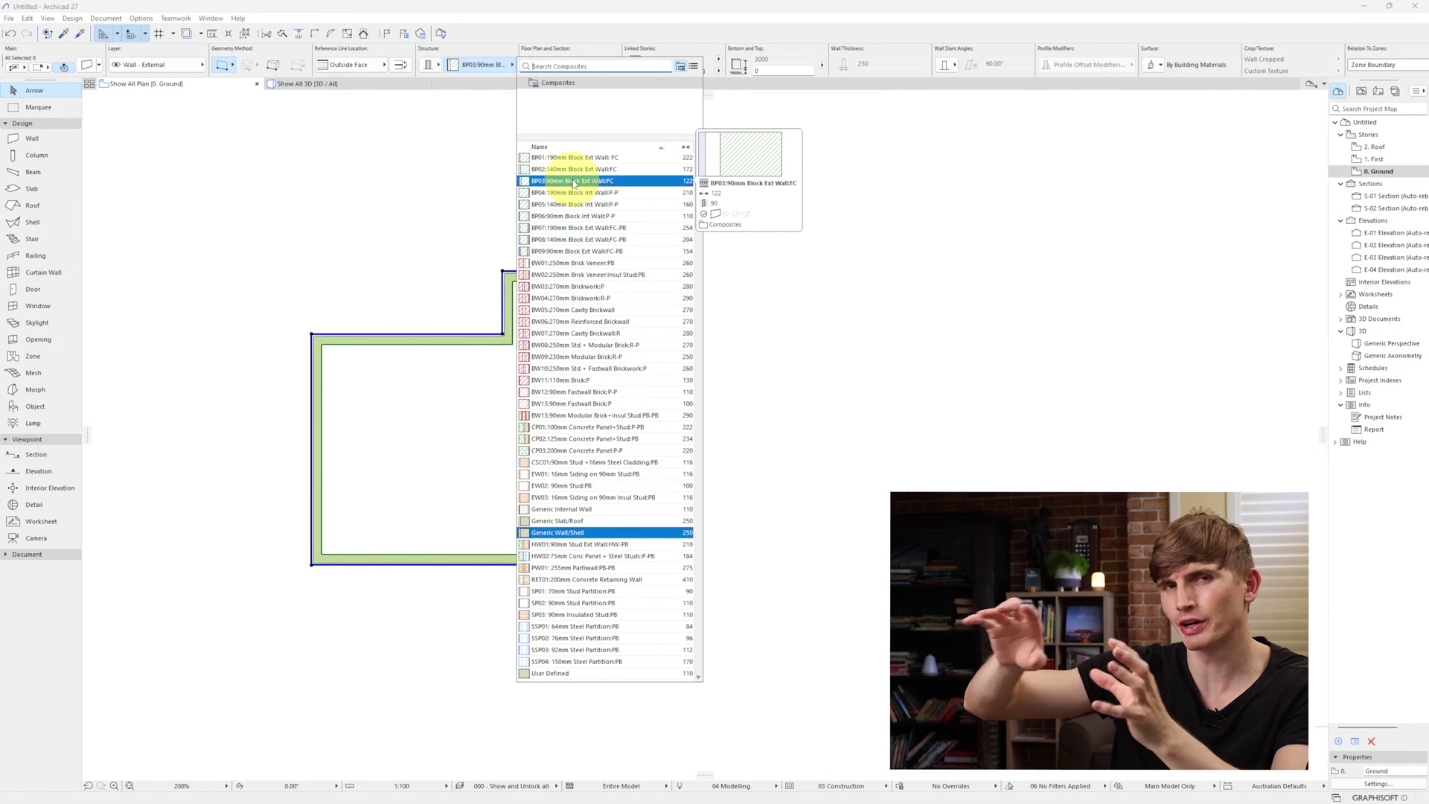
left_click(595, 533)
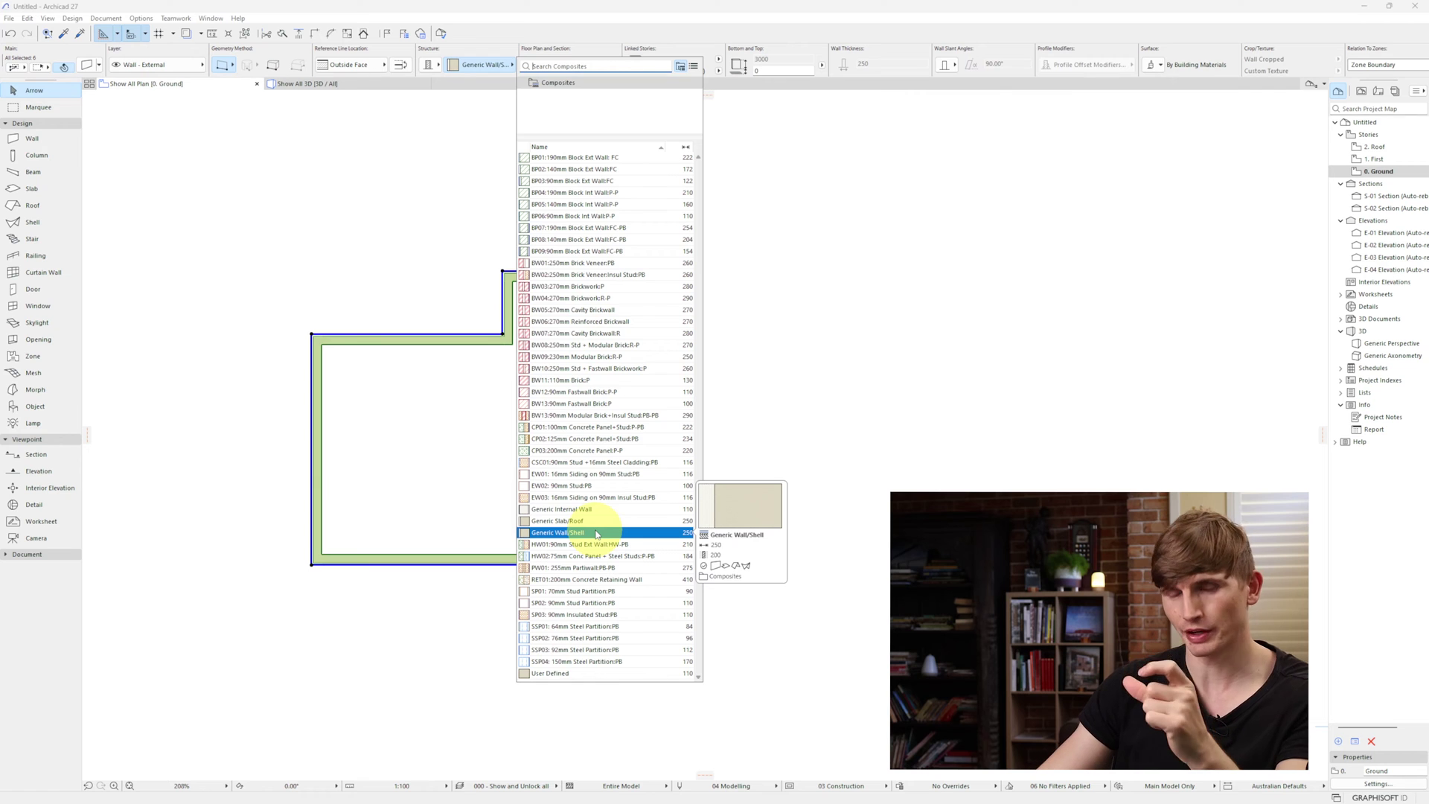
Switch the selected walls from a composite to a basic structure and assign the Aluminium building material.
left_click(437, 72)
left_click(437, 71)
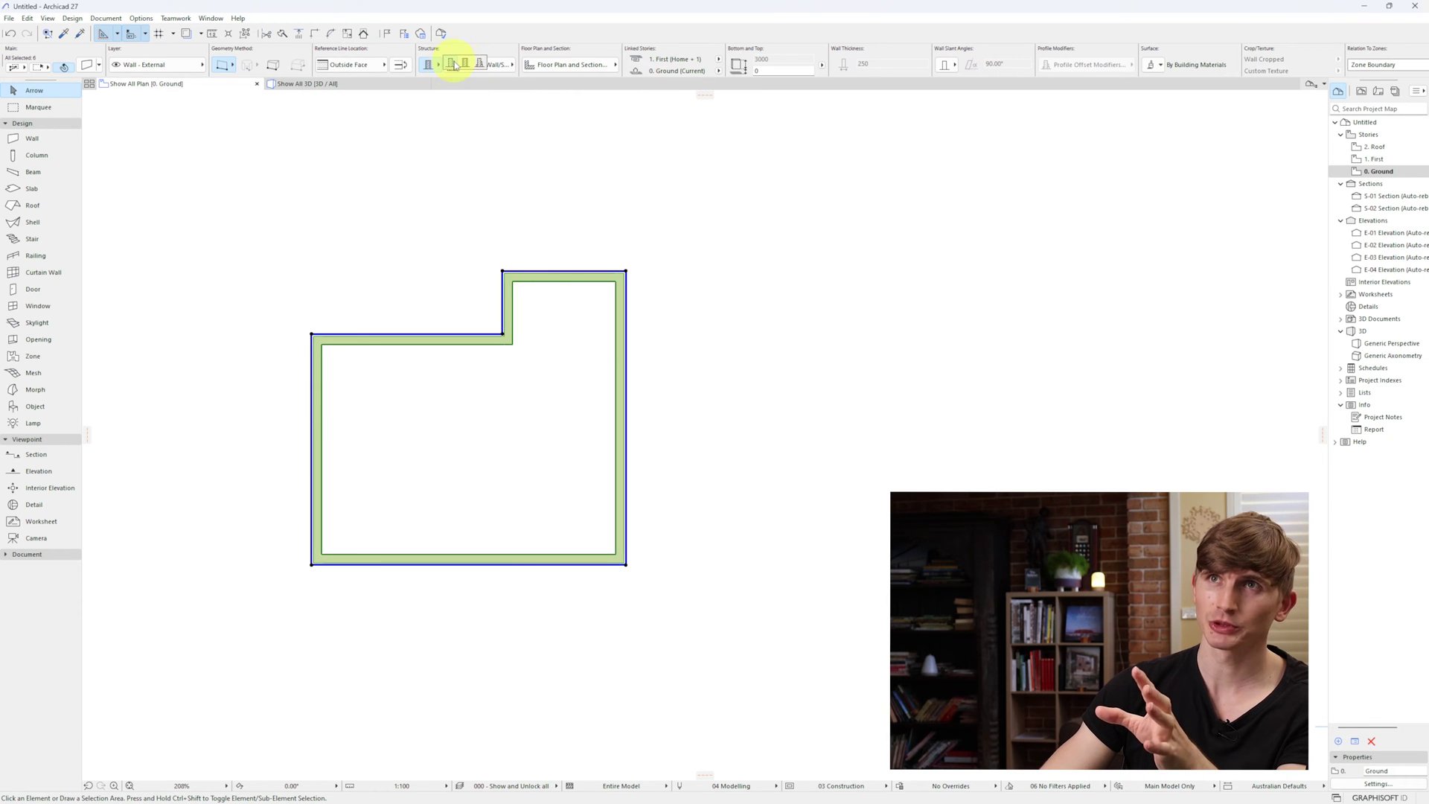
left_click(453, 65)
left_click(497, 66)
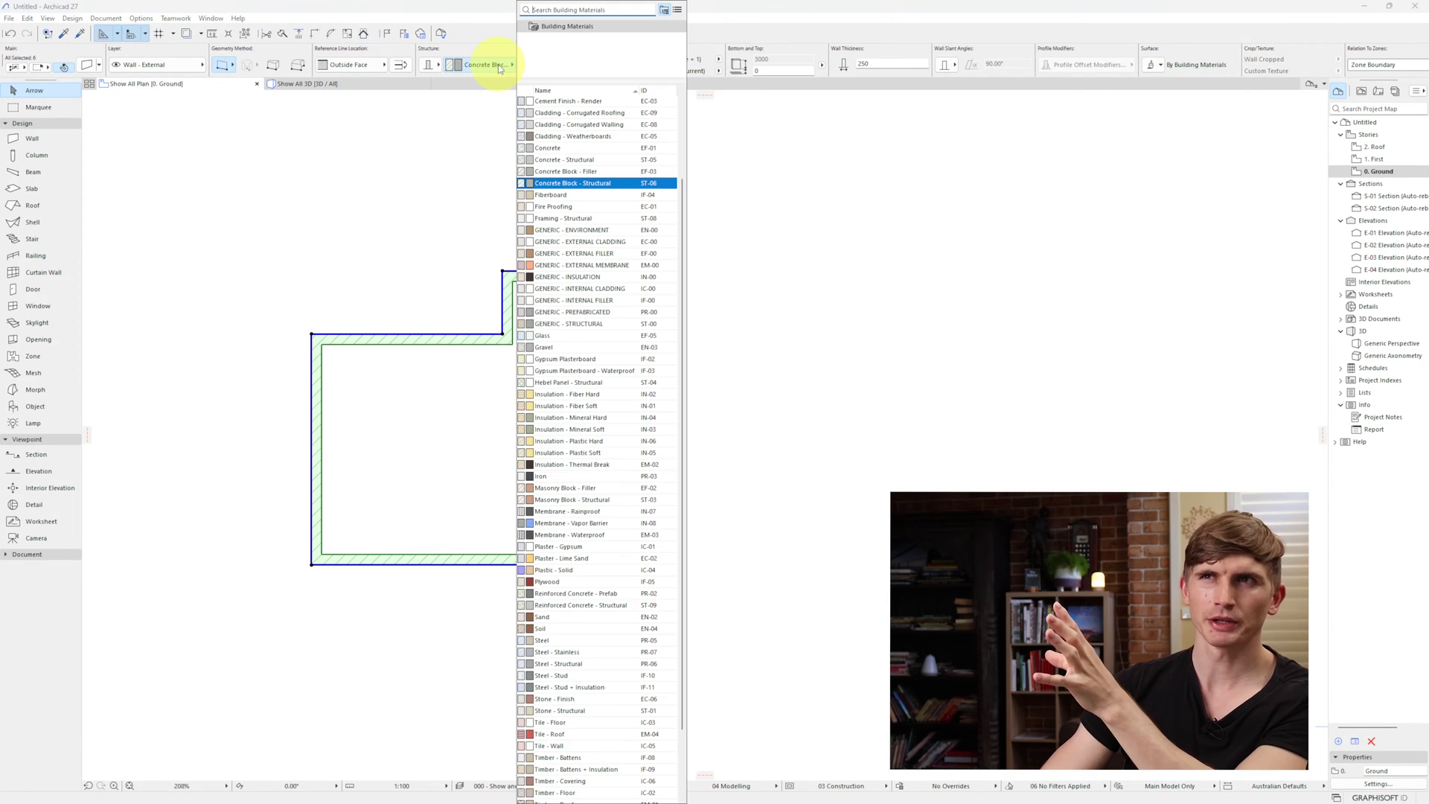
type("alu")
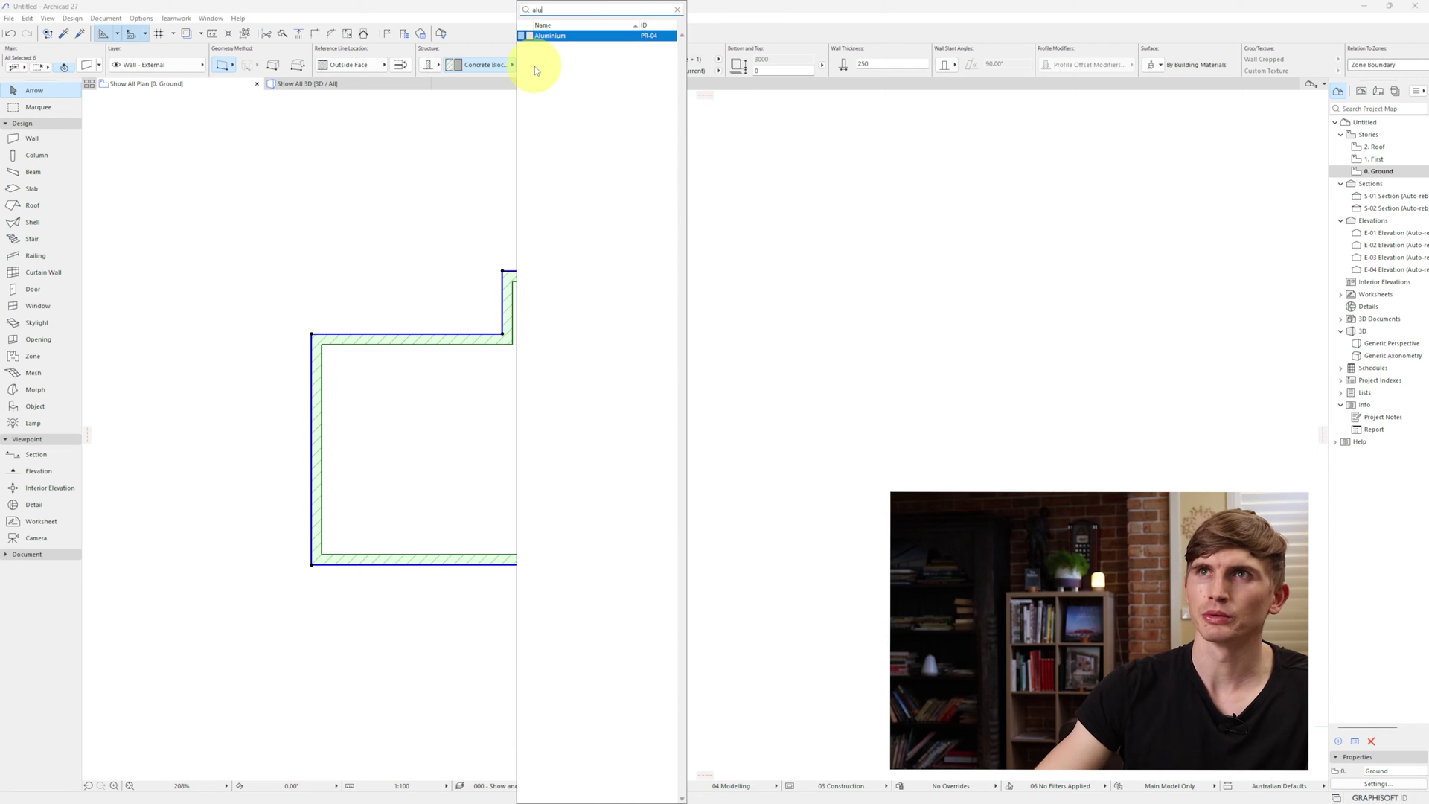
left_click(554, 37)
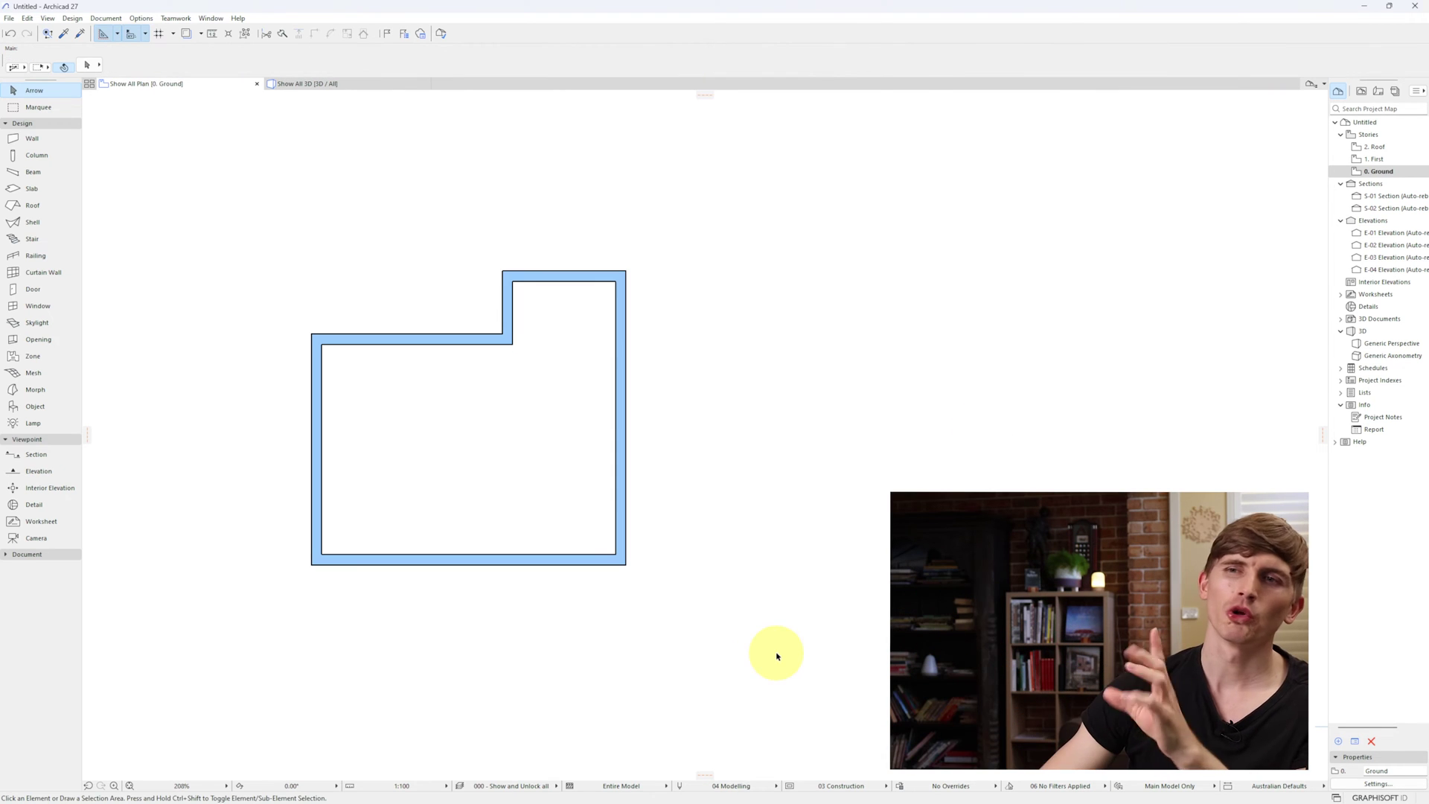
Switch the floor plan's pen set to 01 Black and White.
left_click(767, 786)
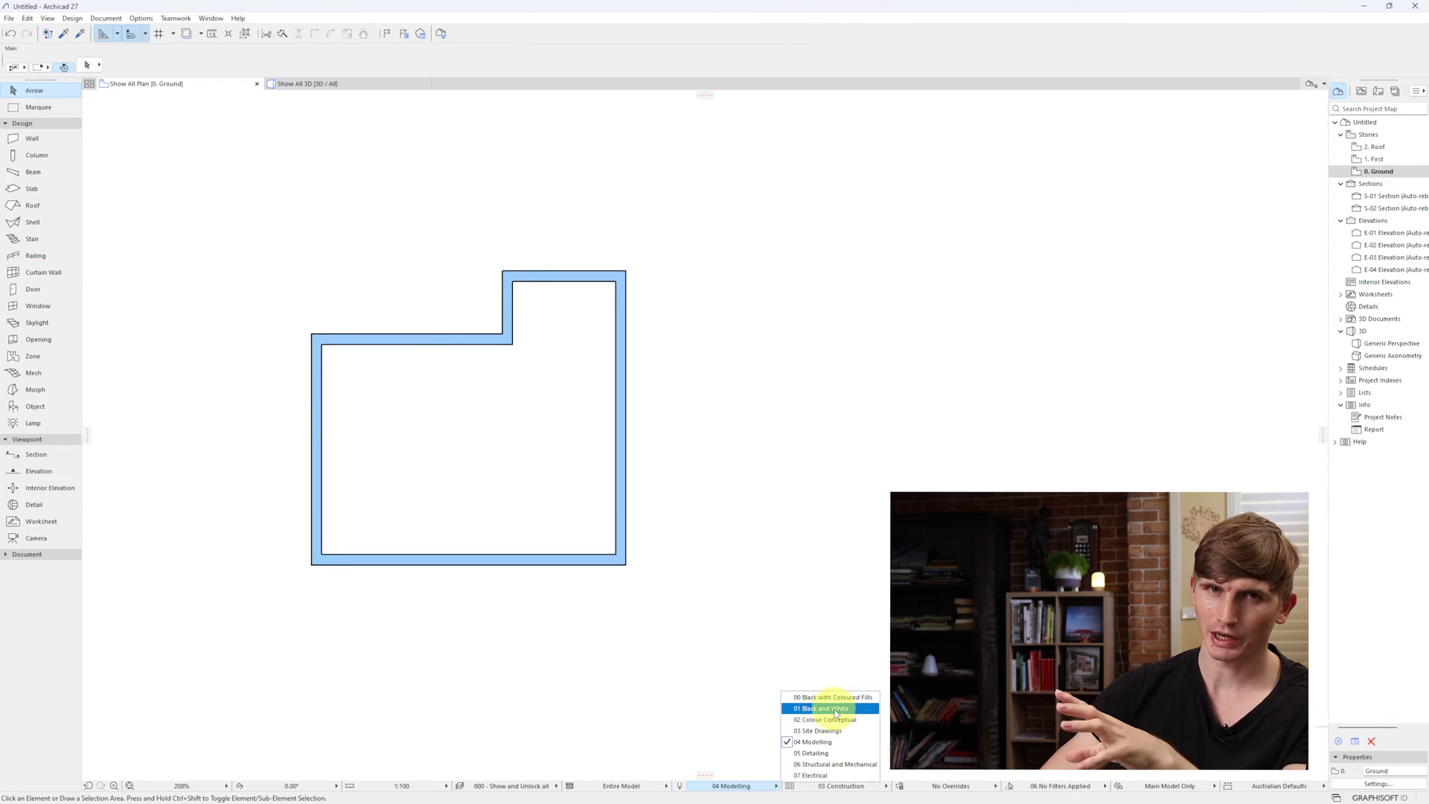
left_click(835, 710)
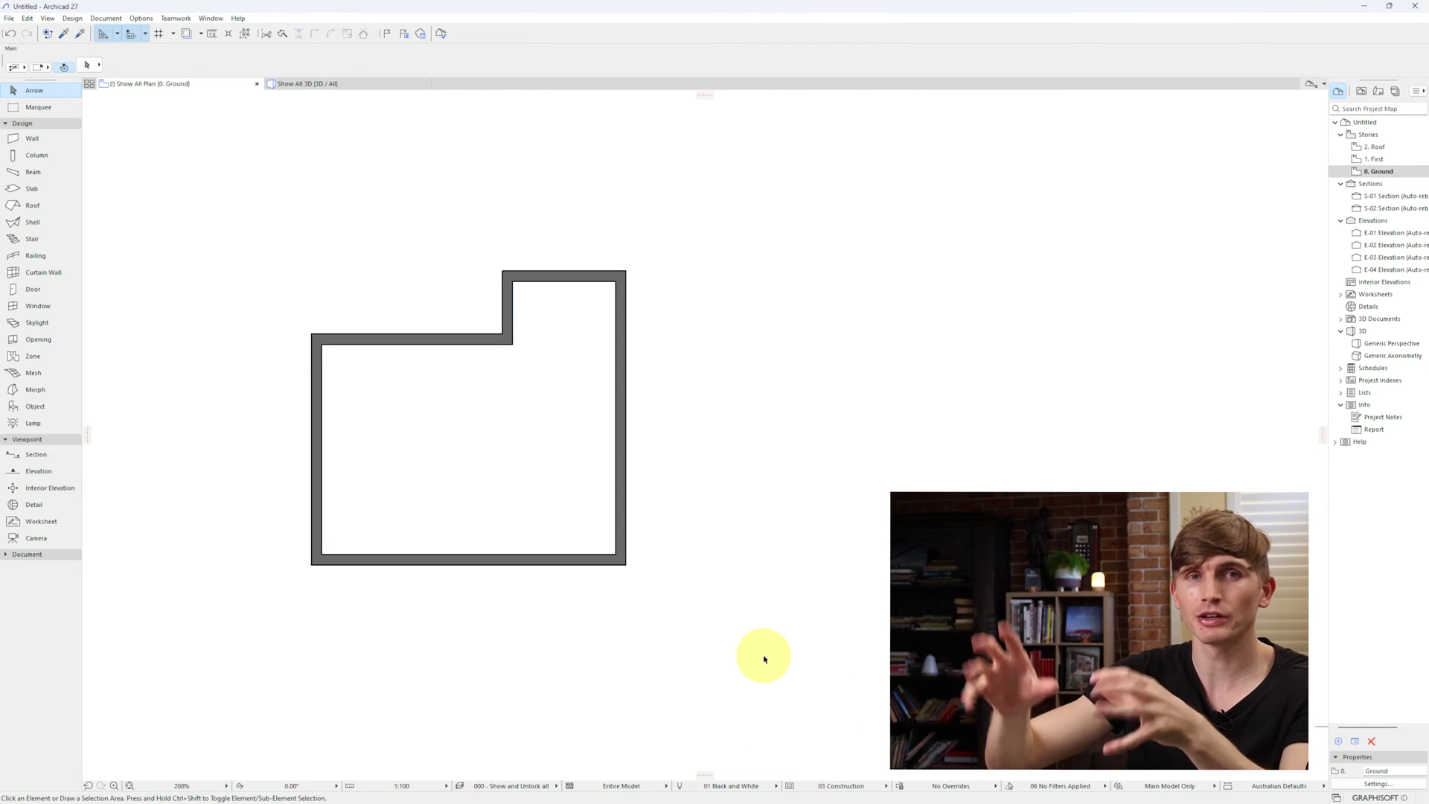
Select all walls of the outline and set their thickness to 200 mm.
left_click_drag(239, 616, 670, 201)
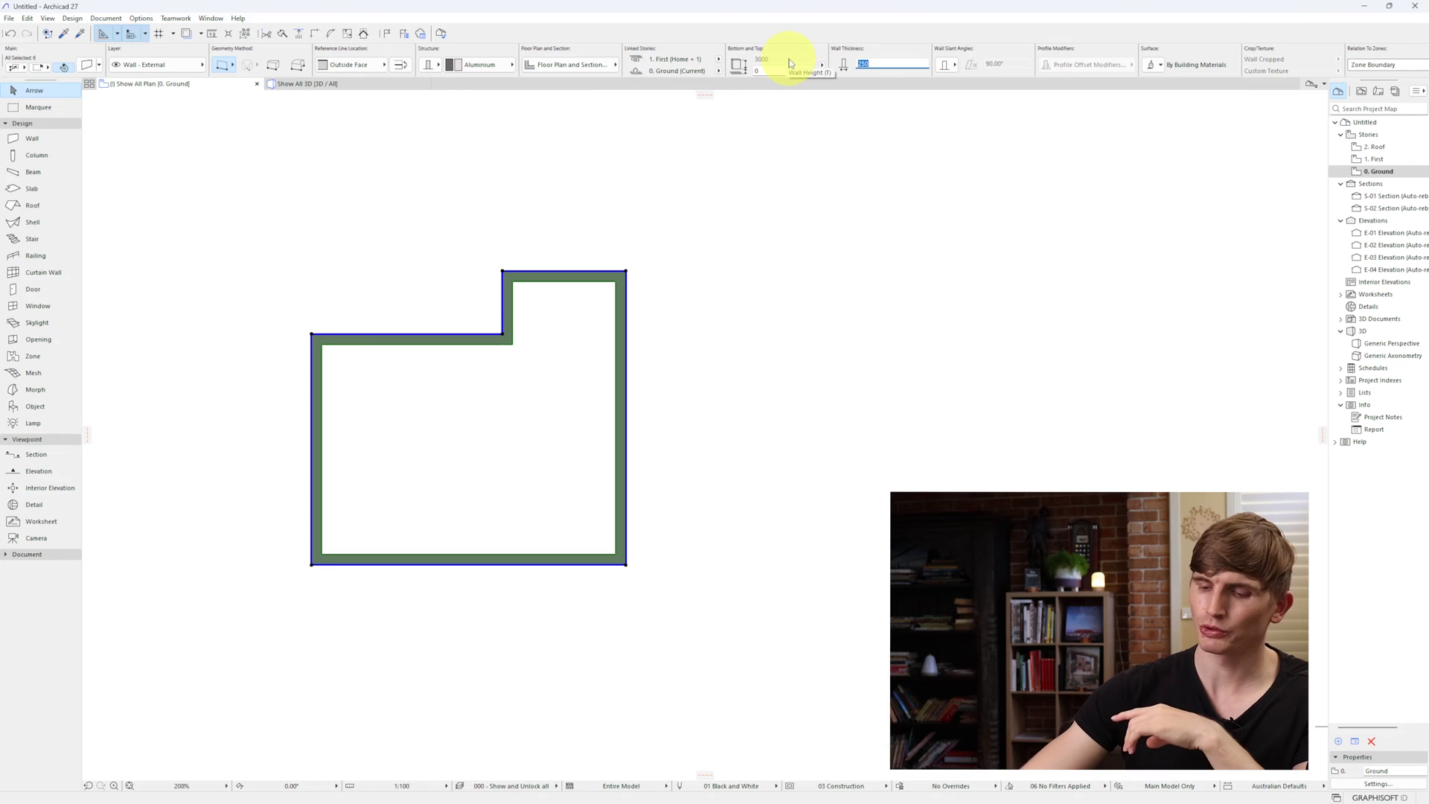
type("200")
key("Return")
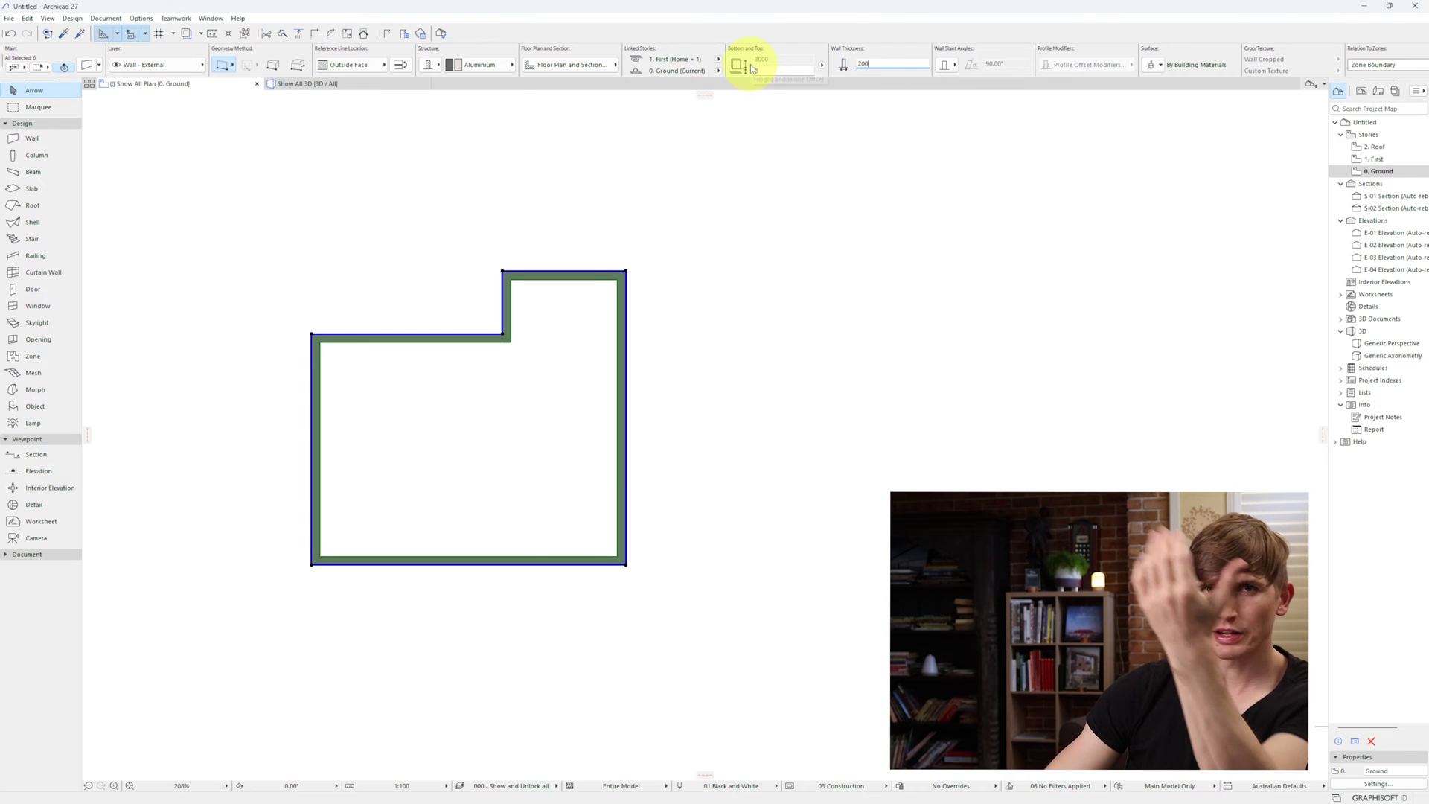
scroll(750, 64, "right", 2)
scroll(750, 64, "right", 2)
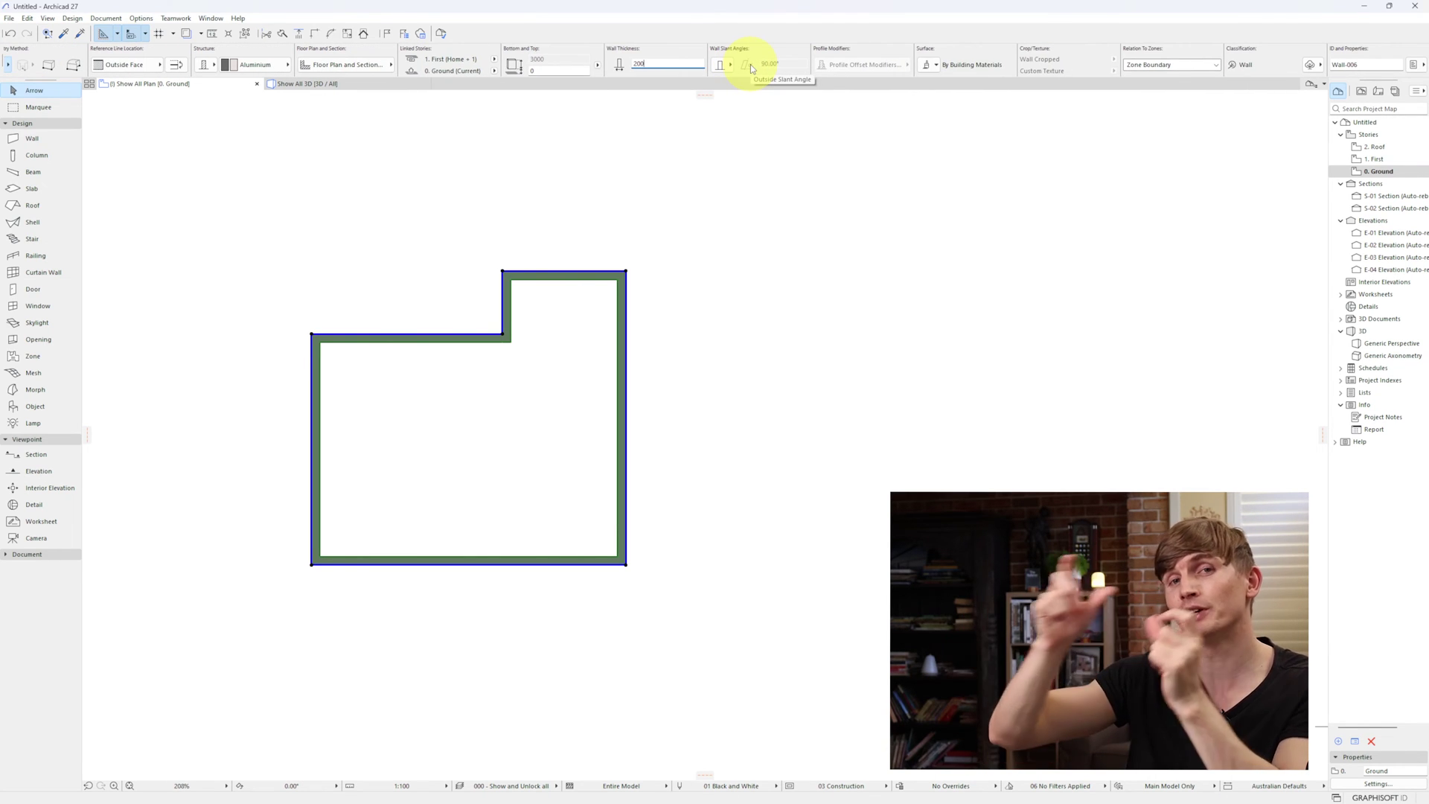
Draw a wall about 5100 mm long with the outline walls' settings, from the inner corner straight down to the bottom wall.
scroll(750, 64, "left", 1)
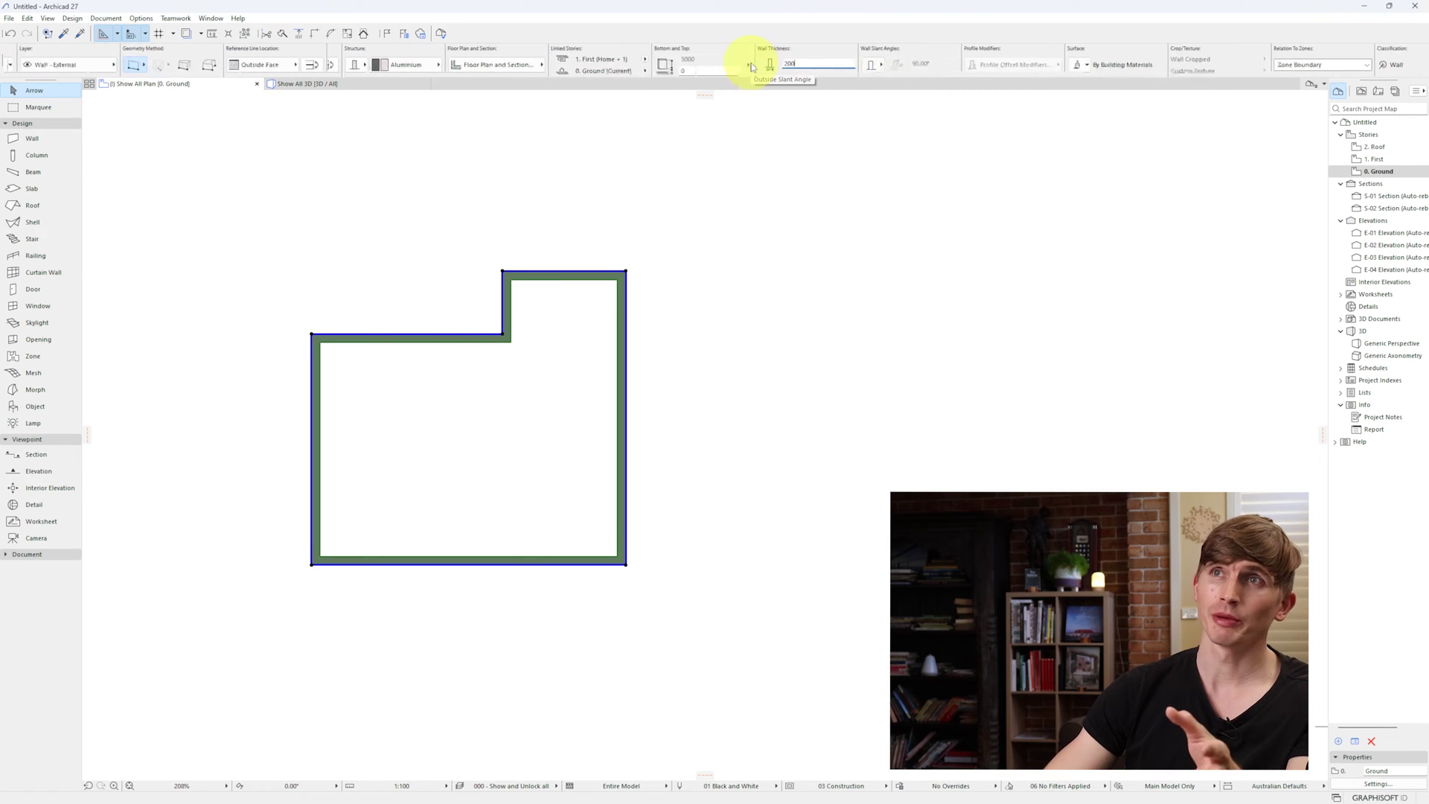
left_click(643, 253)
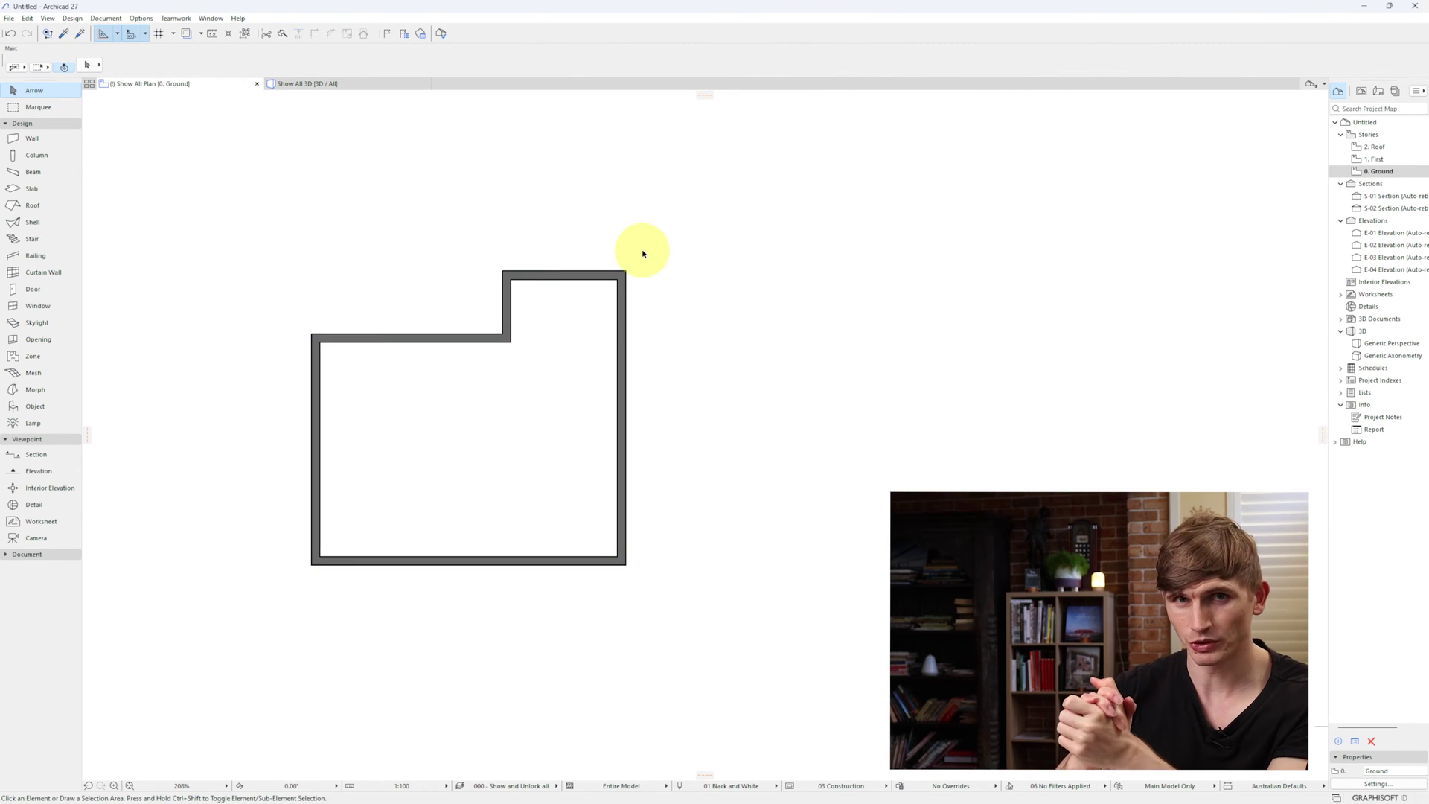
left_click(54, 141)
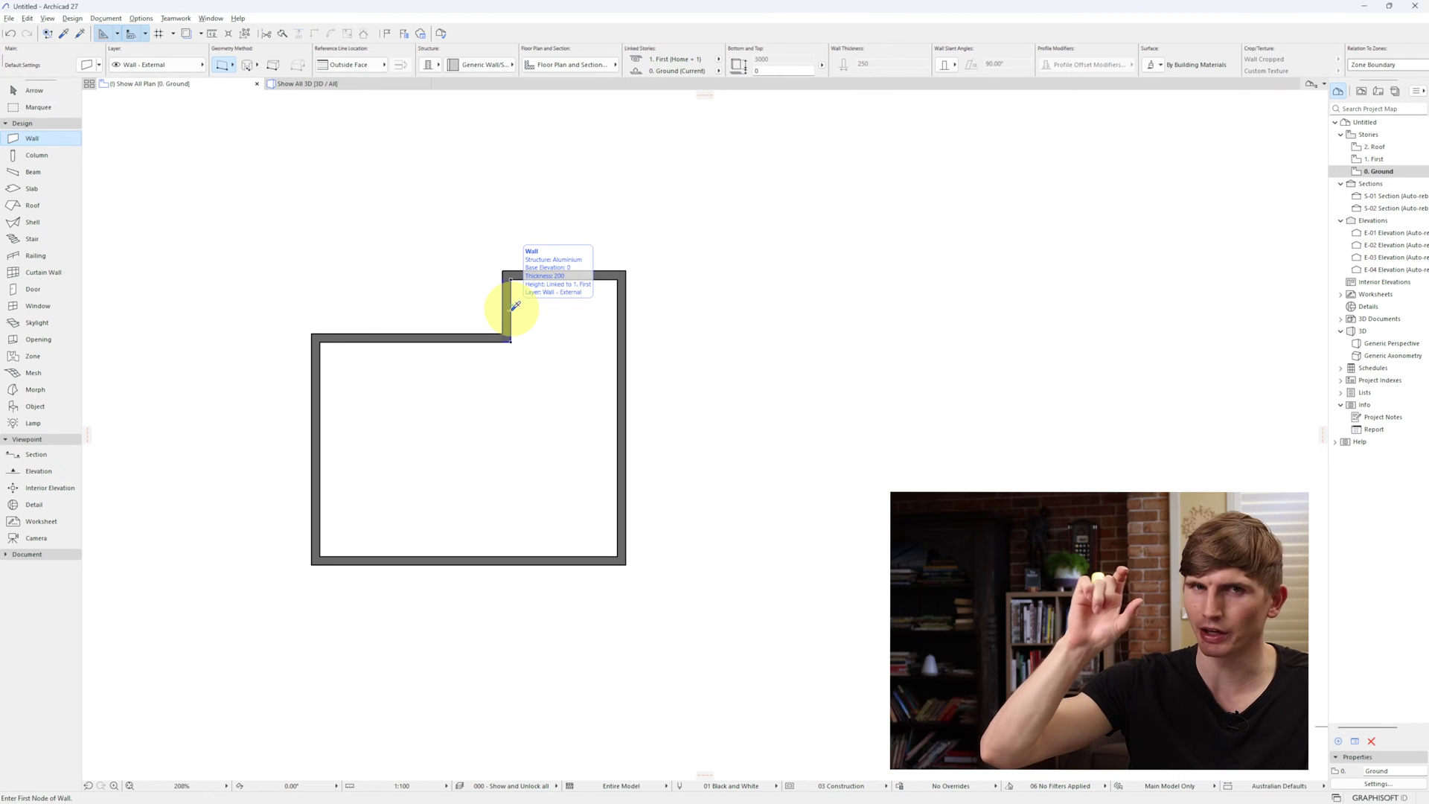
mouse_move(515, 306)
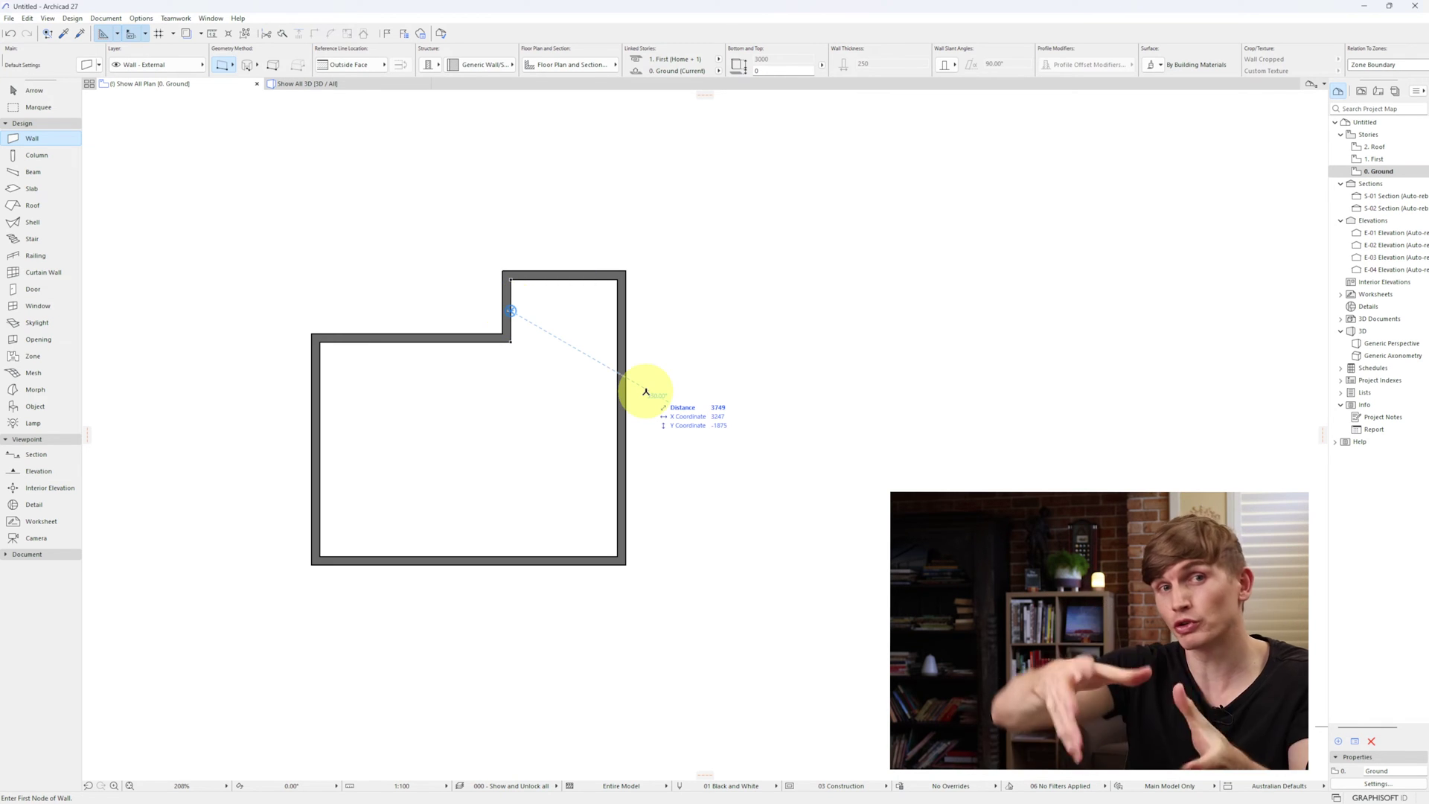
left_click(507, 306, "alt")
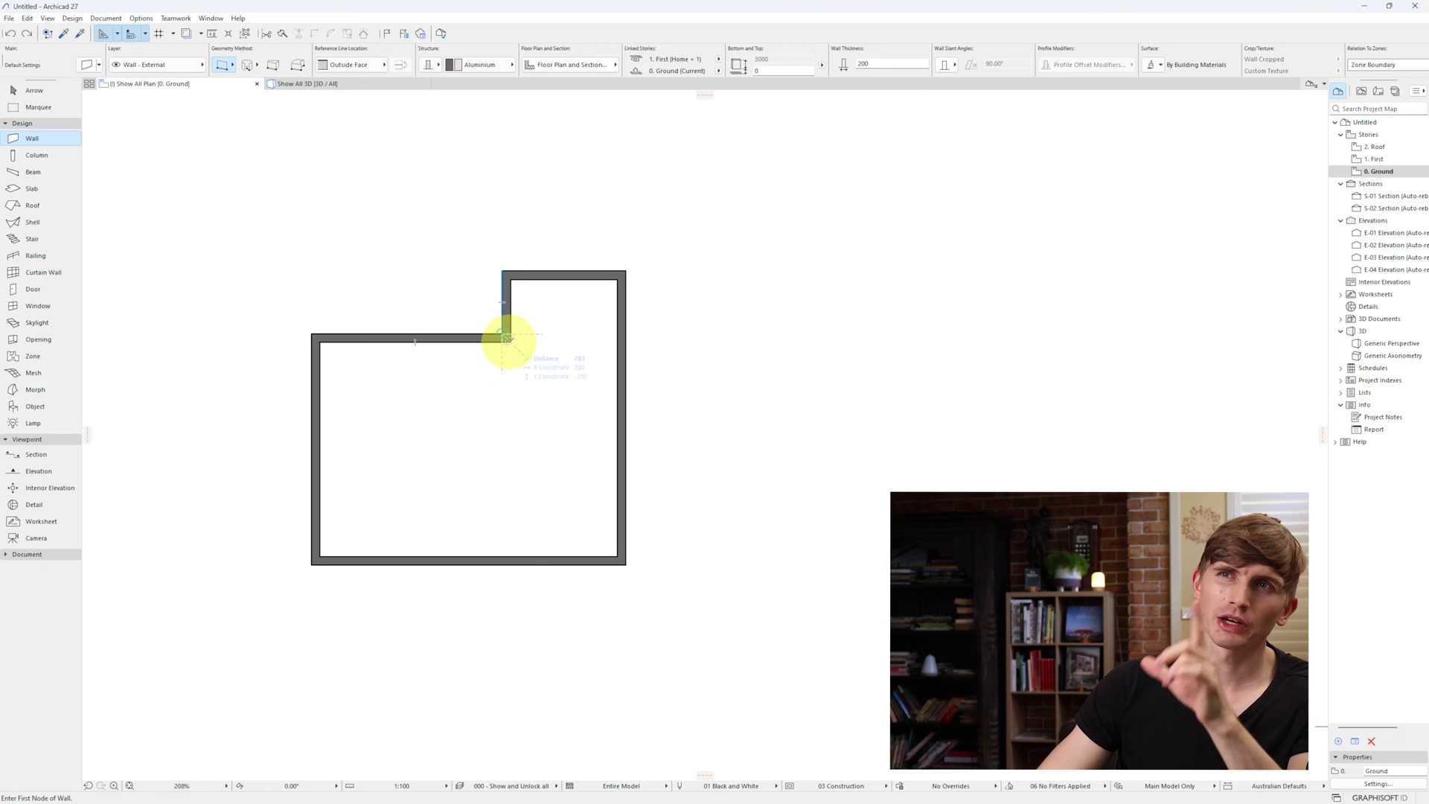
left_click(506, 336)
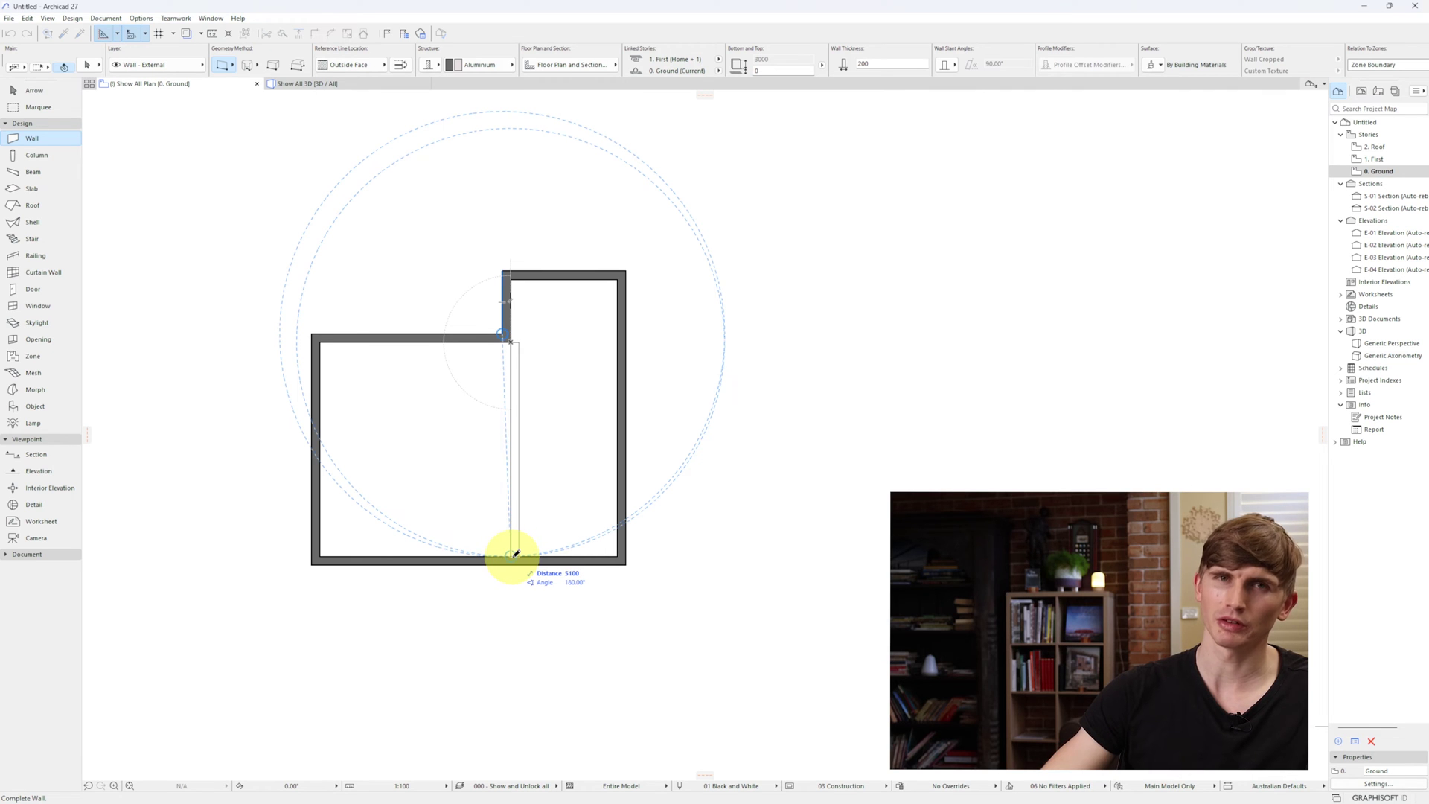
left_click(513, 555)
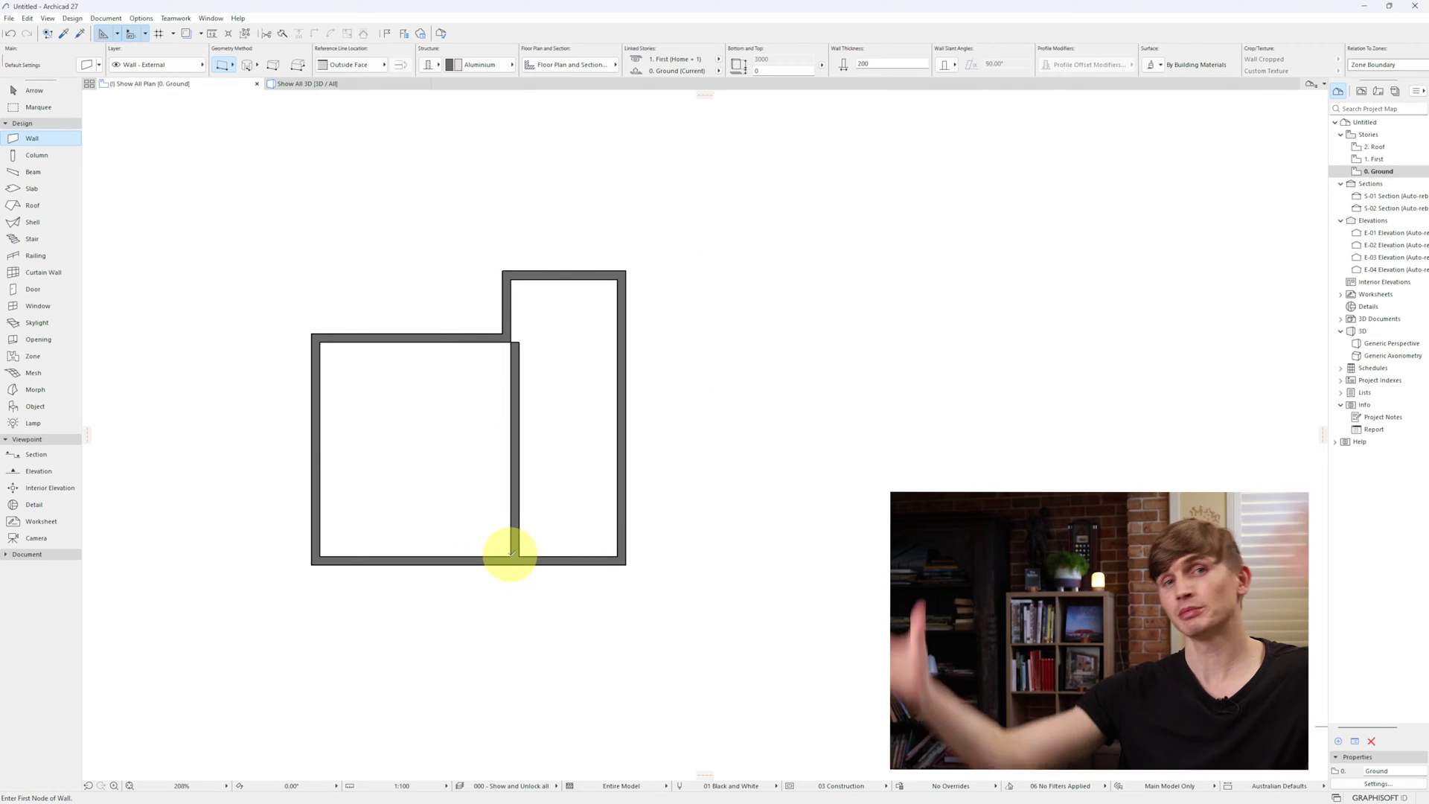
key("Escape")
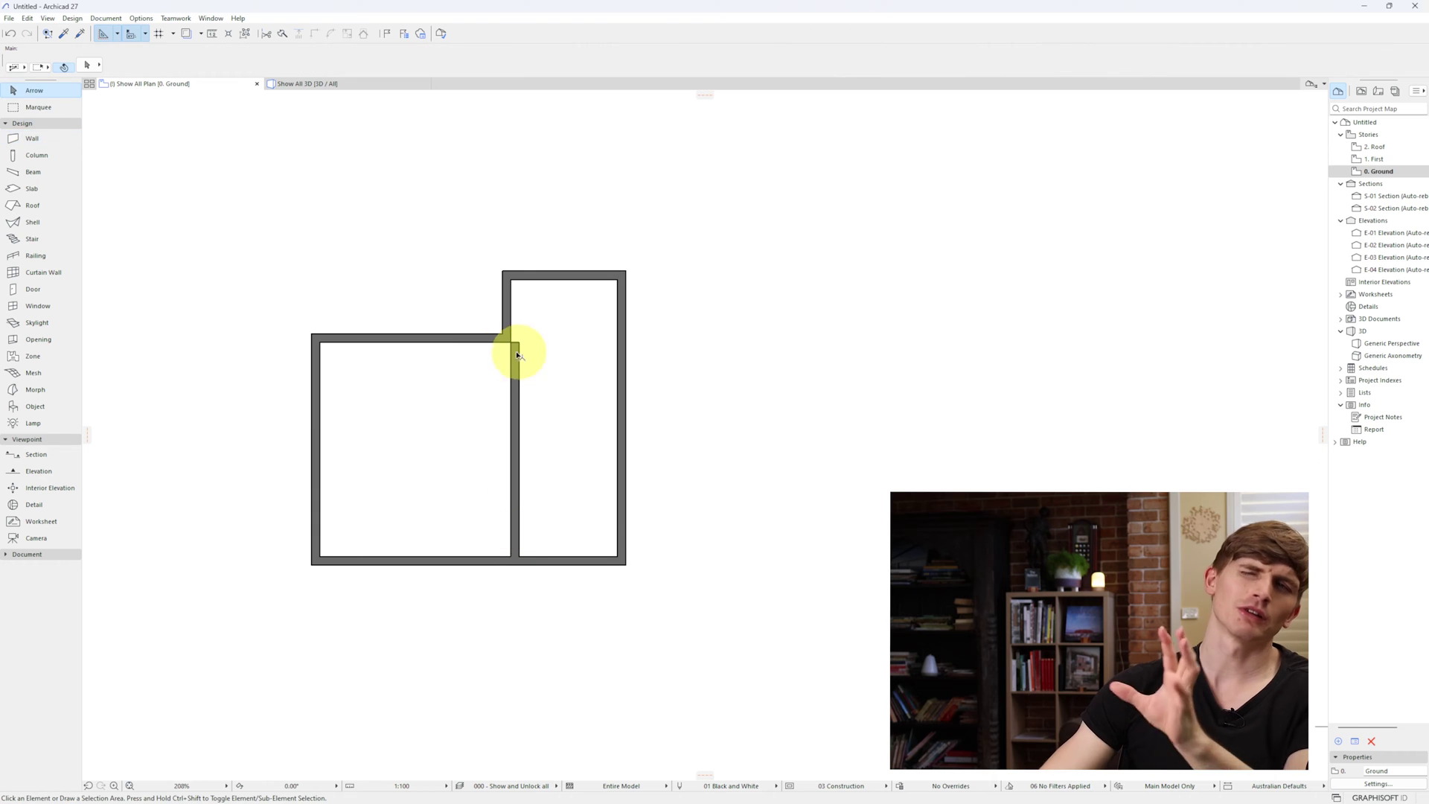
Flip the new internal wall about its reference line and set its thickness to 90 mm.
left_click(514, 378)
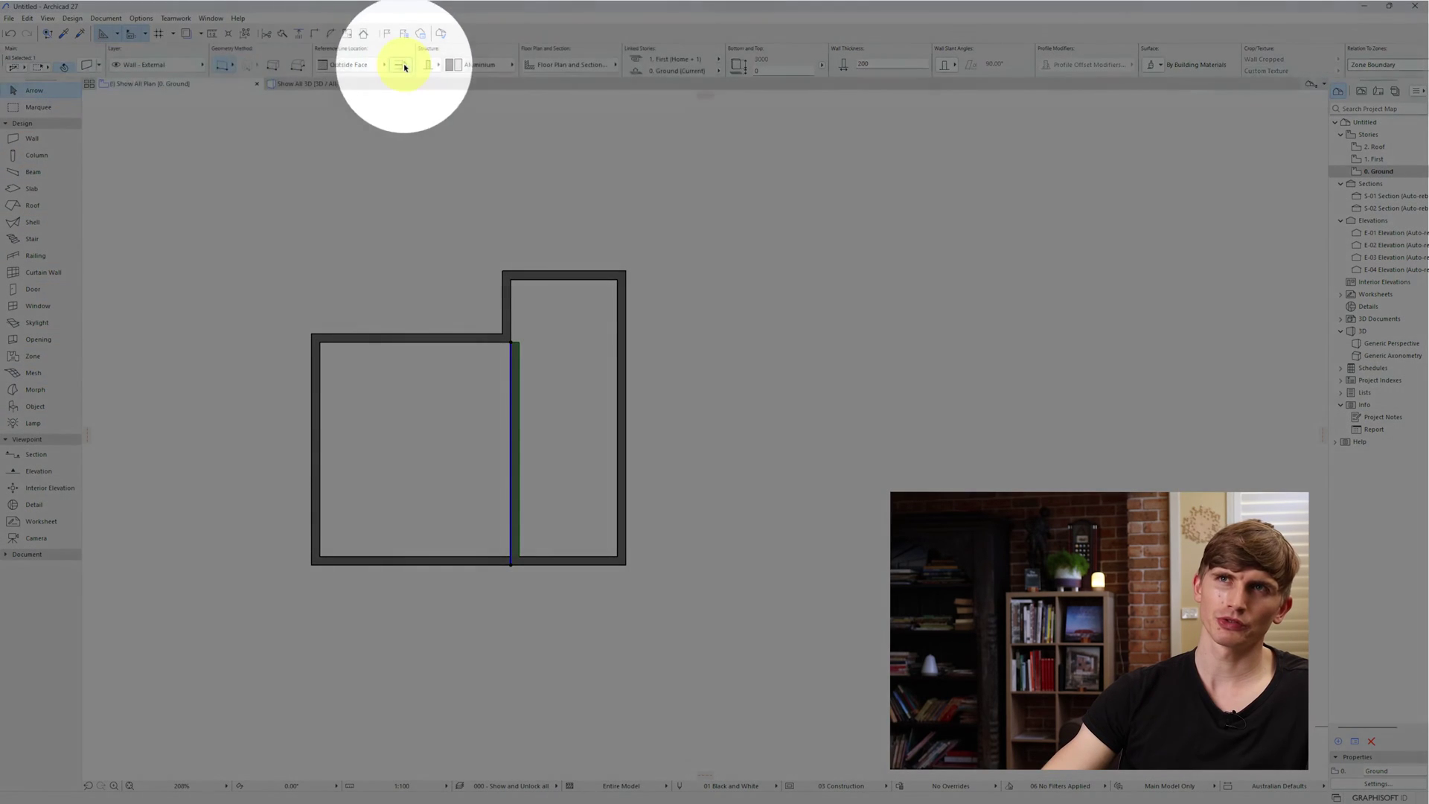
left_click(402, 65)
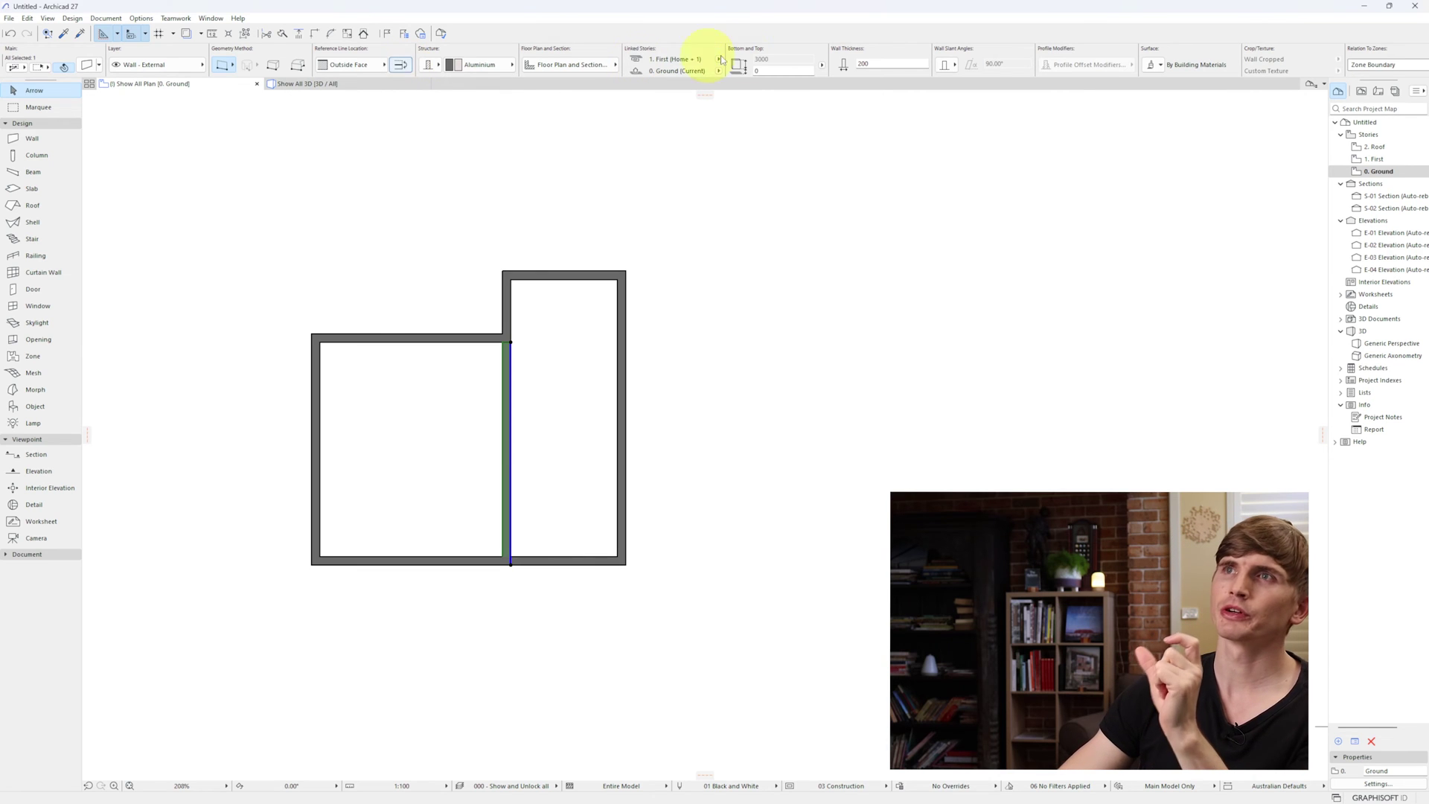
type("90")
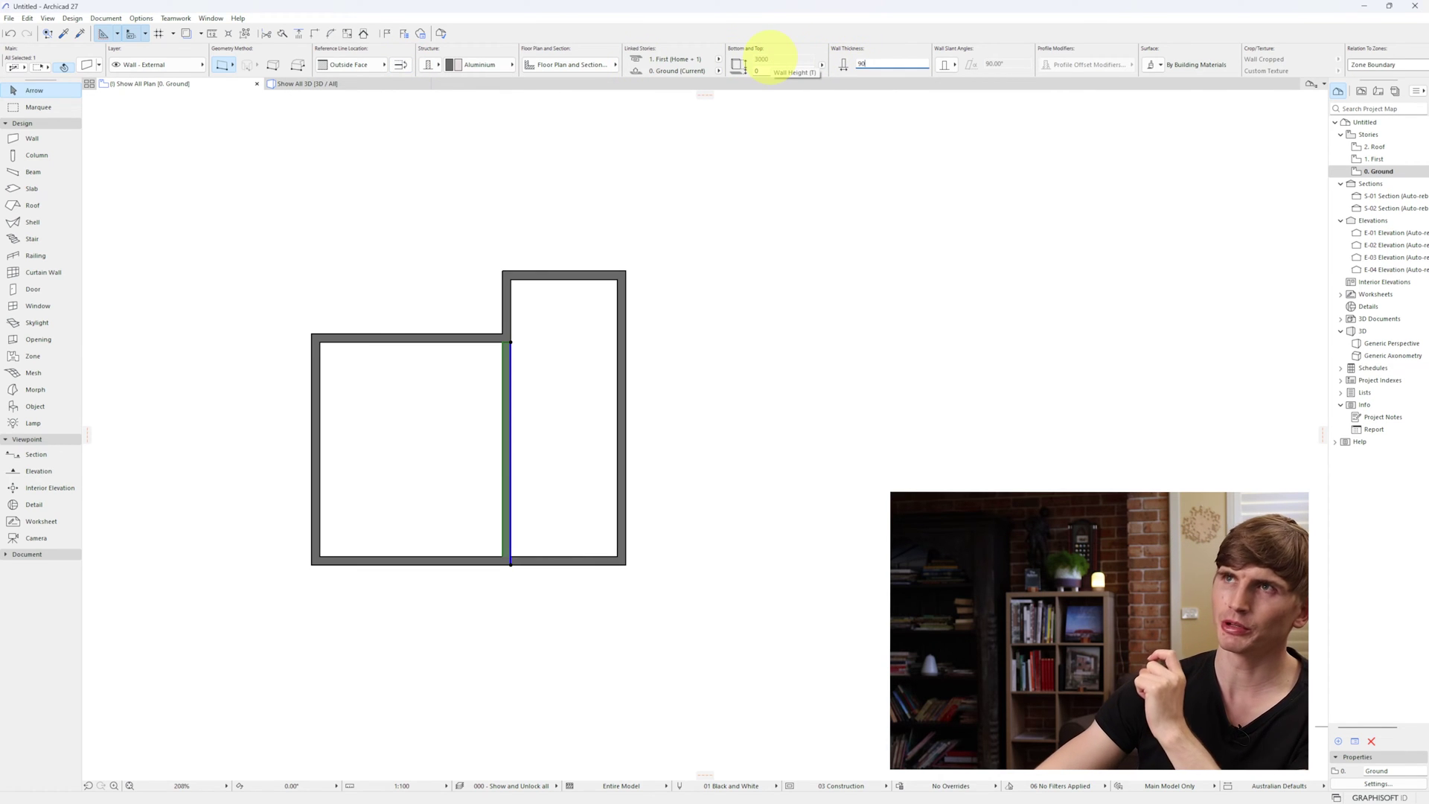
key("Return")
left_click(731, 478)
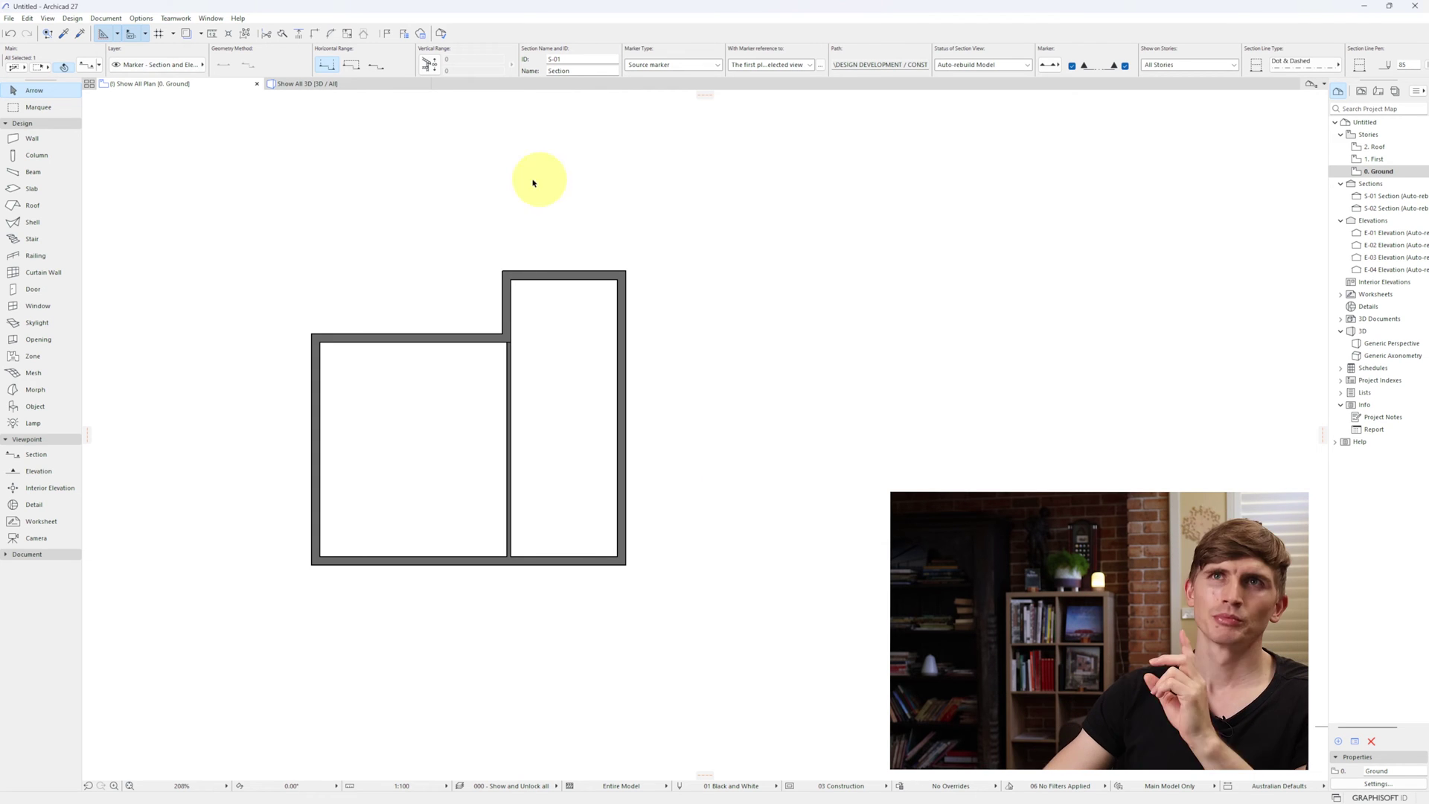
Turn on the experimental Distance Guides feature in the work environment's More Options.
left_click(141, 19)
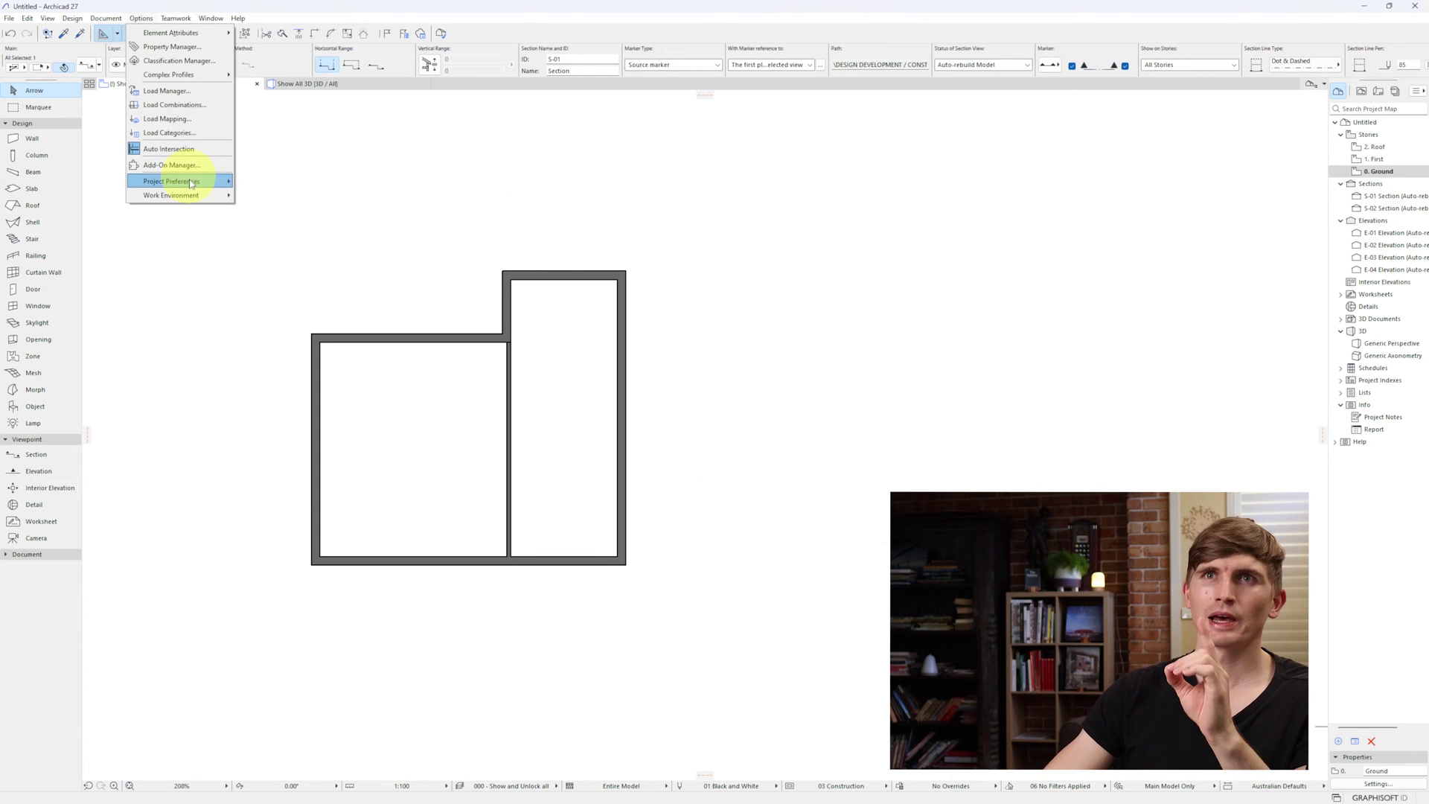
mouse_move(193, 191)
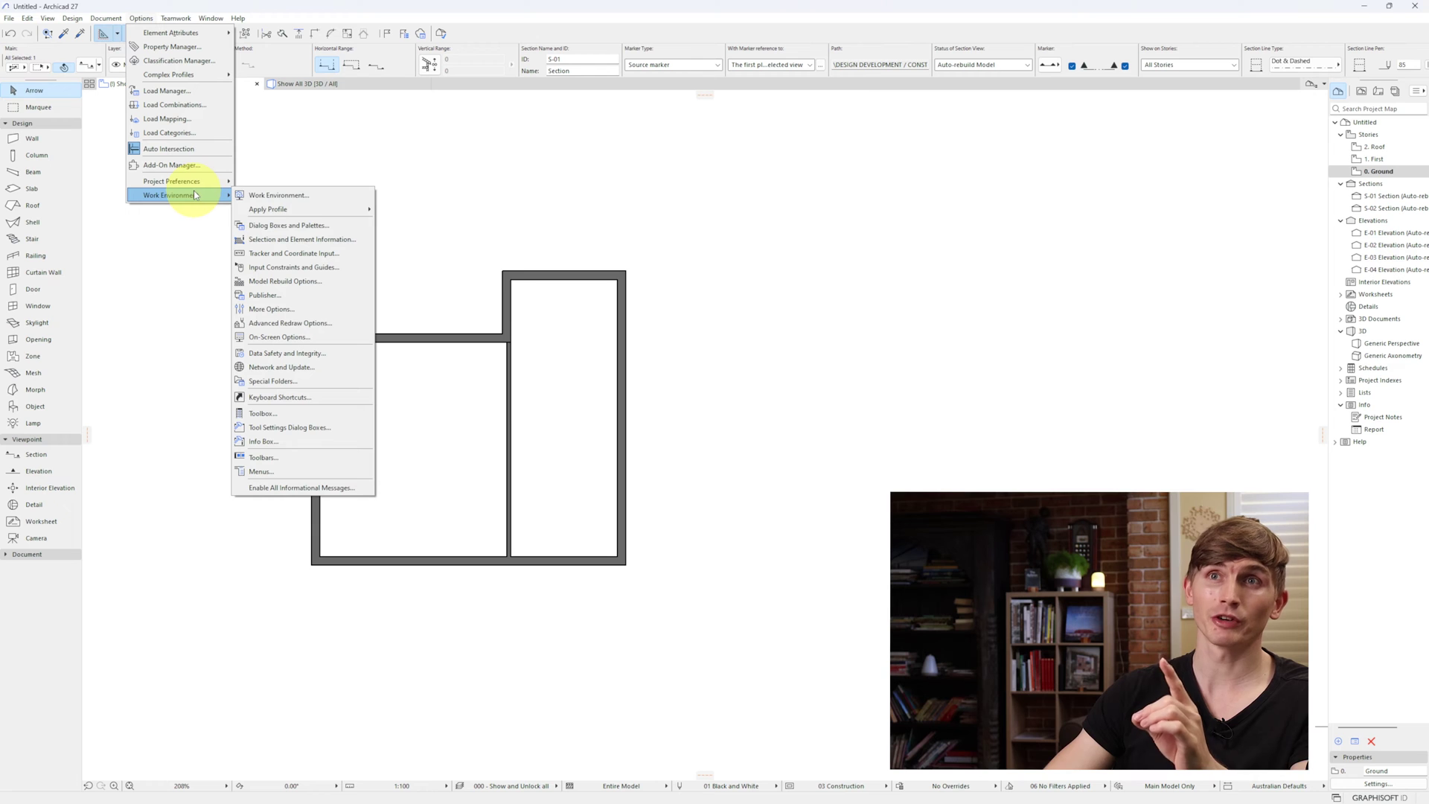
left_click(262, 196)
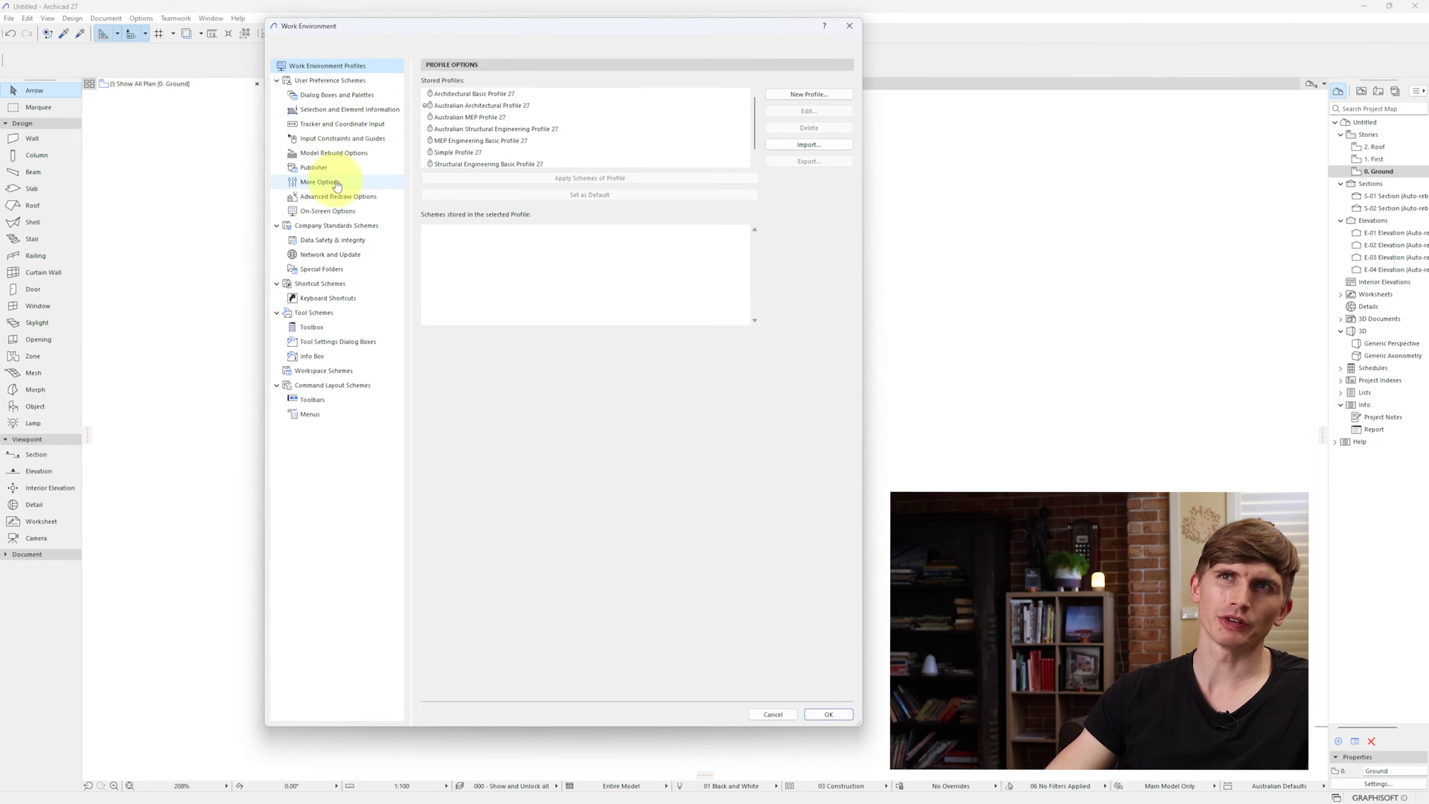
left_click(337, 186)
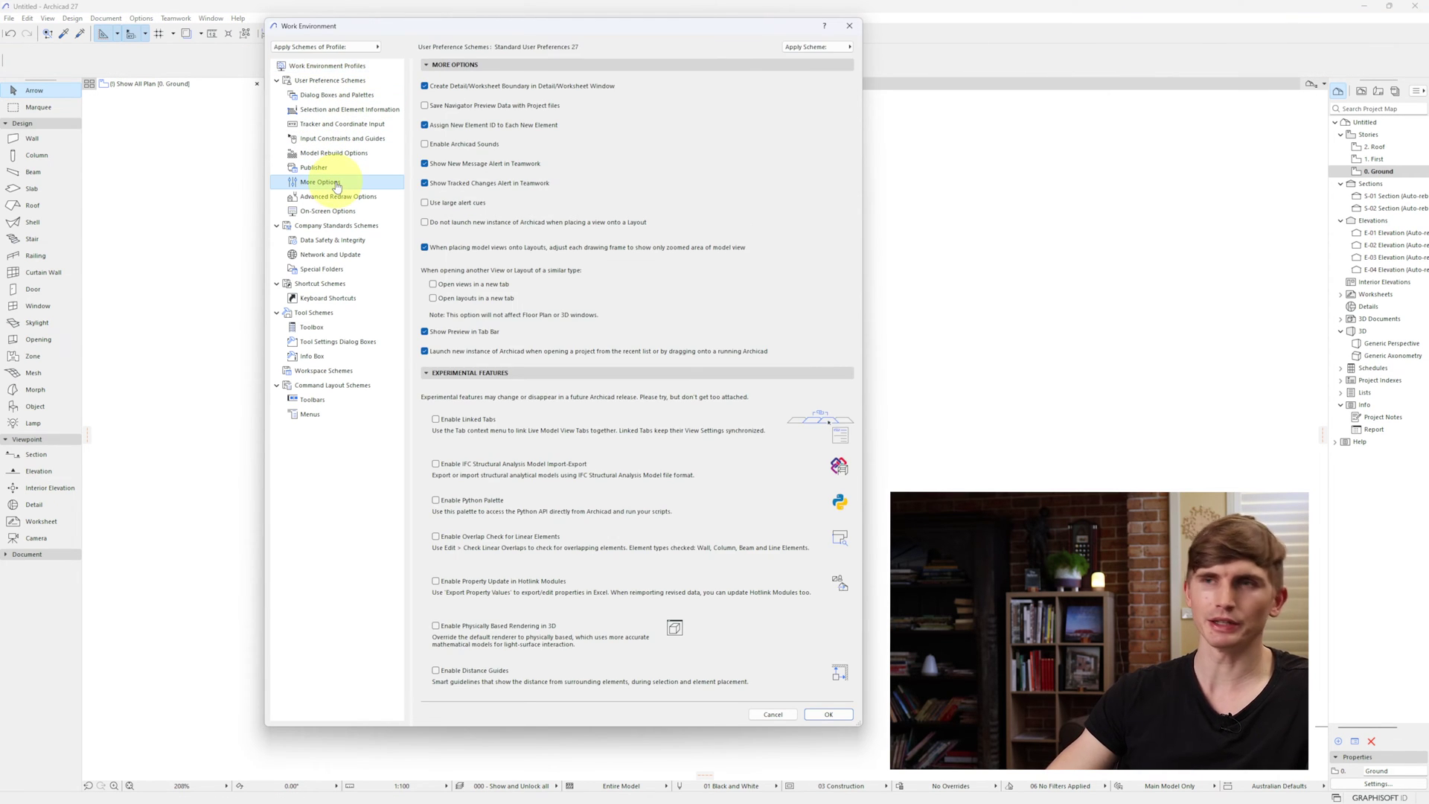
left_click(426, 373)
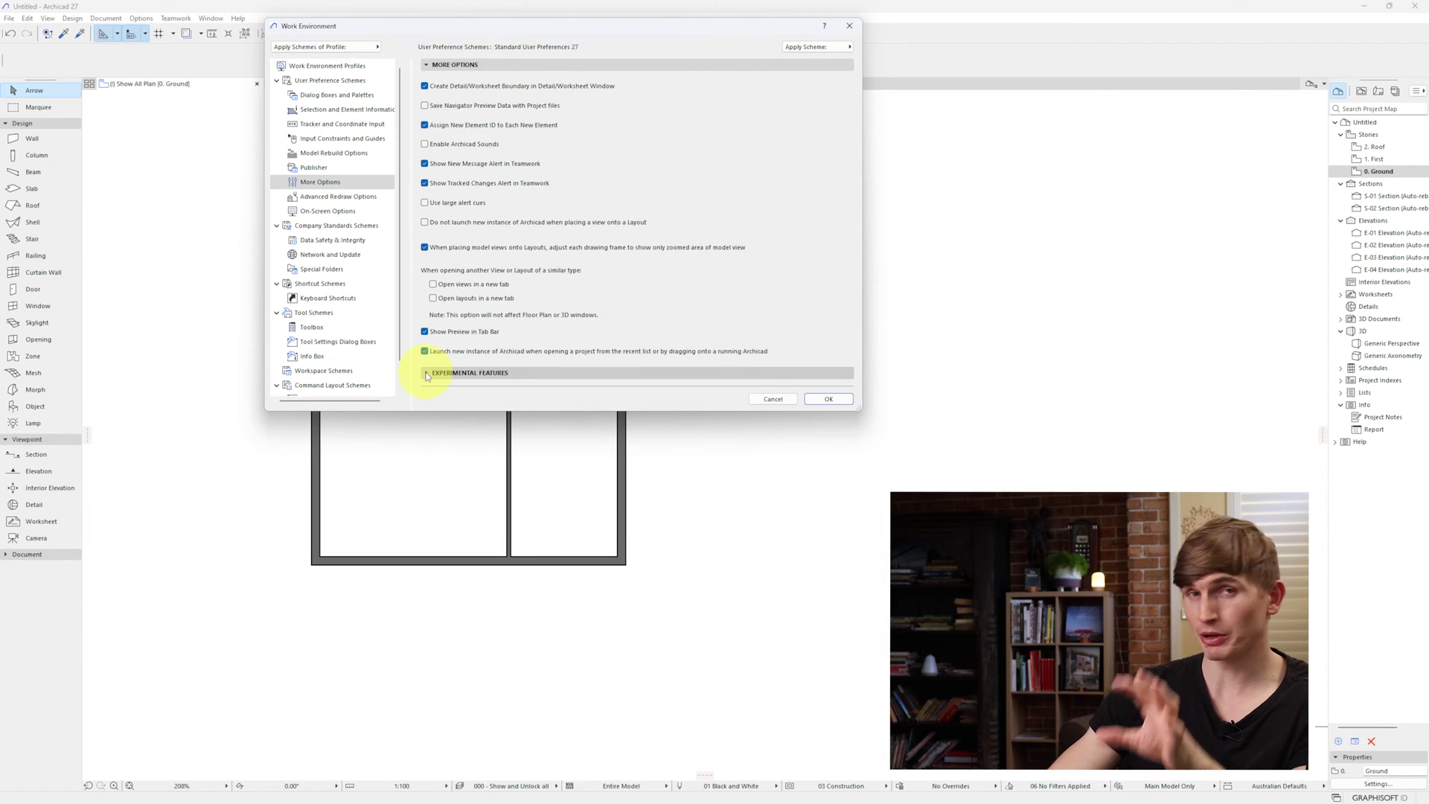
left_click(426, 373)
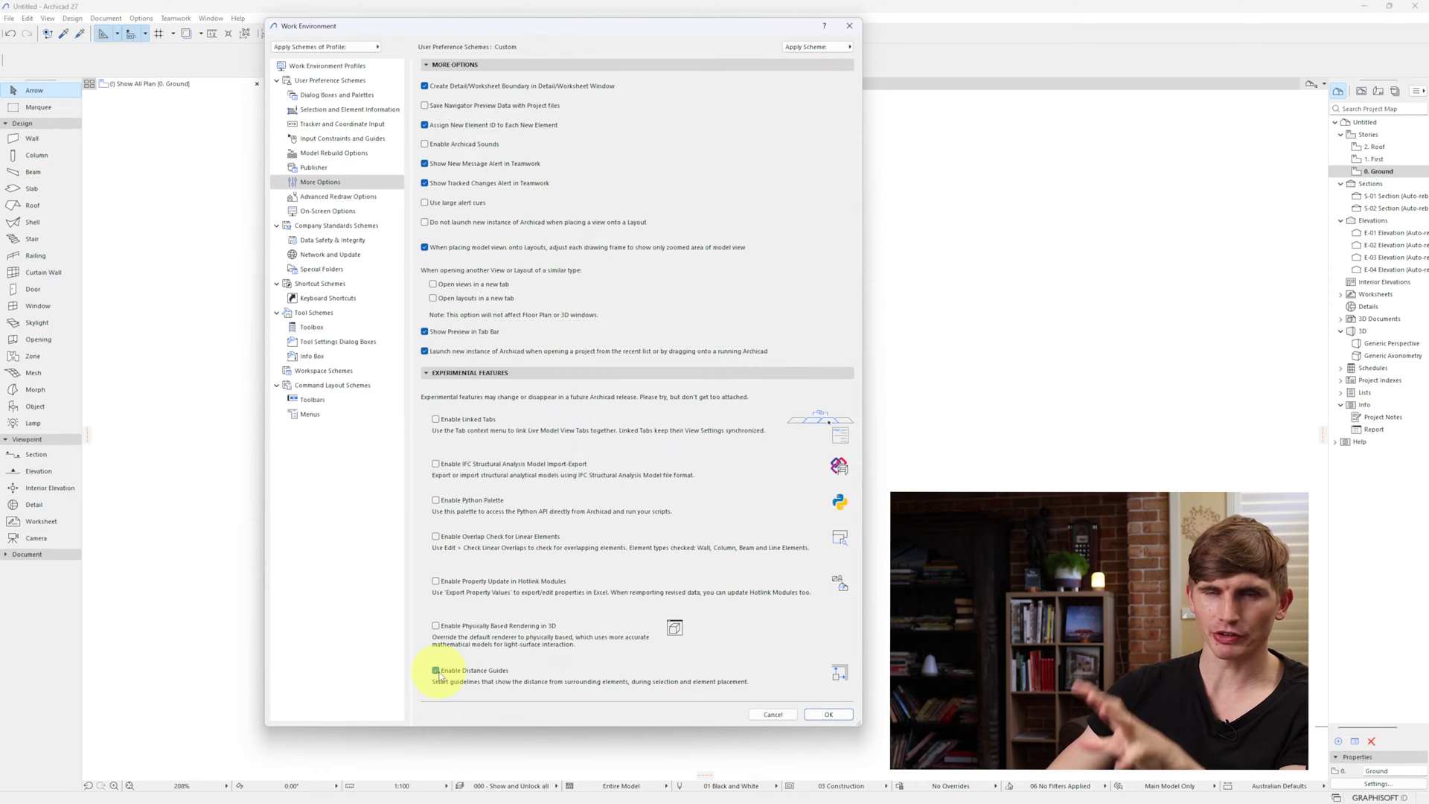
left_click(830, 715)
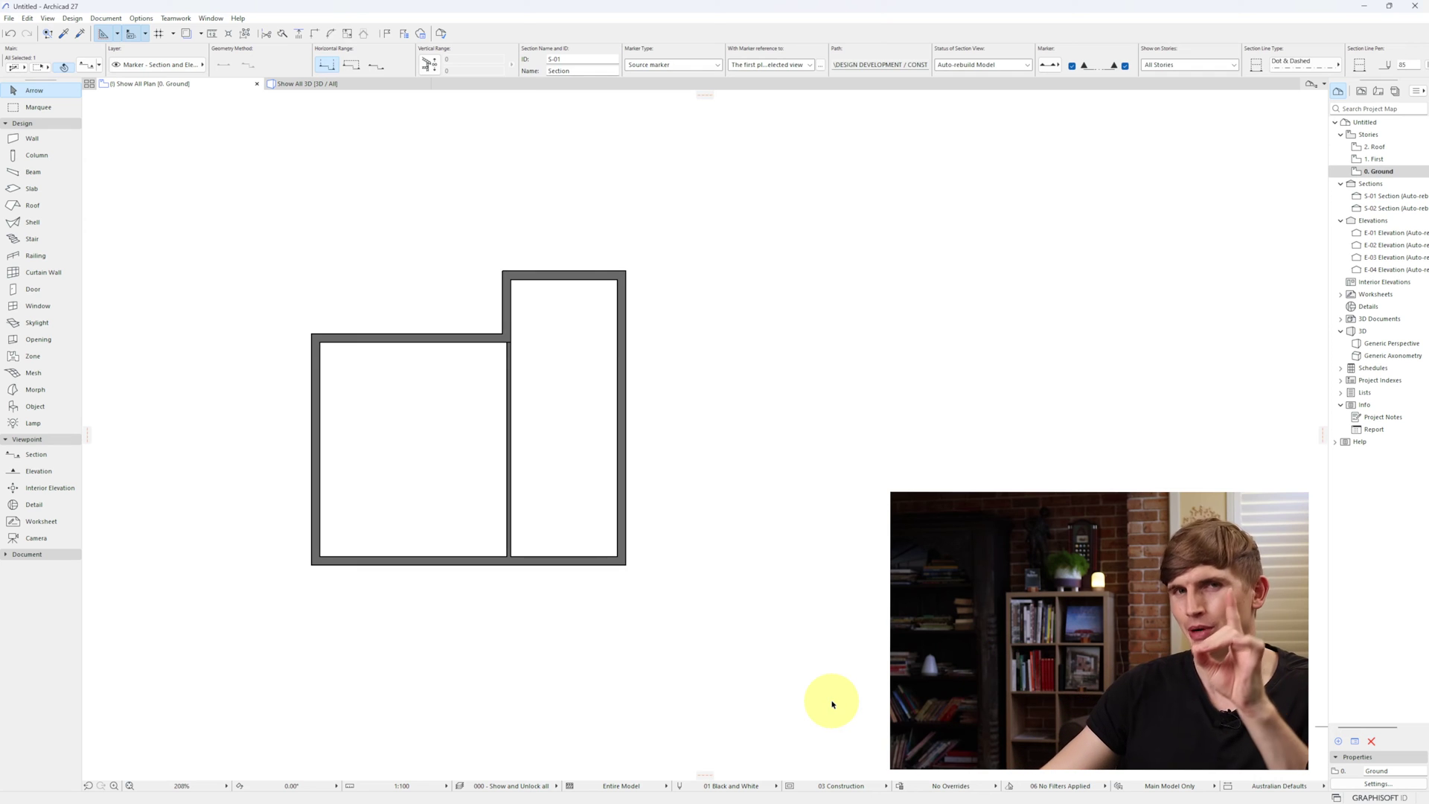
Try setting the vertical partition's distance from the left external wall to 3000 mm with the distance guide, and undo the move.
left_click(511, 488)
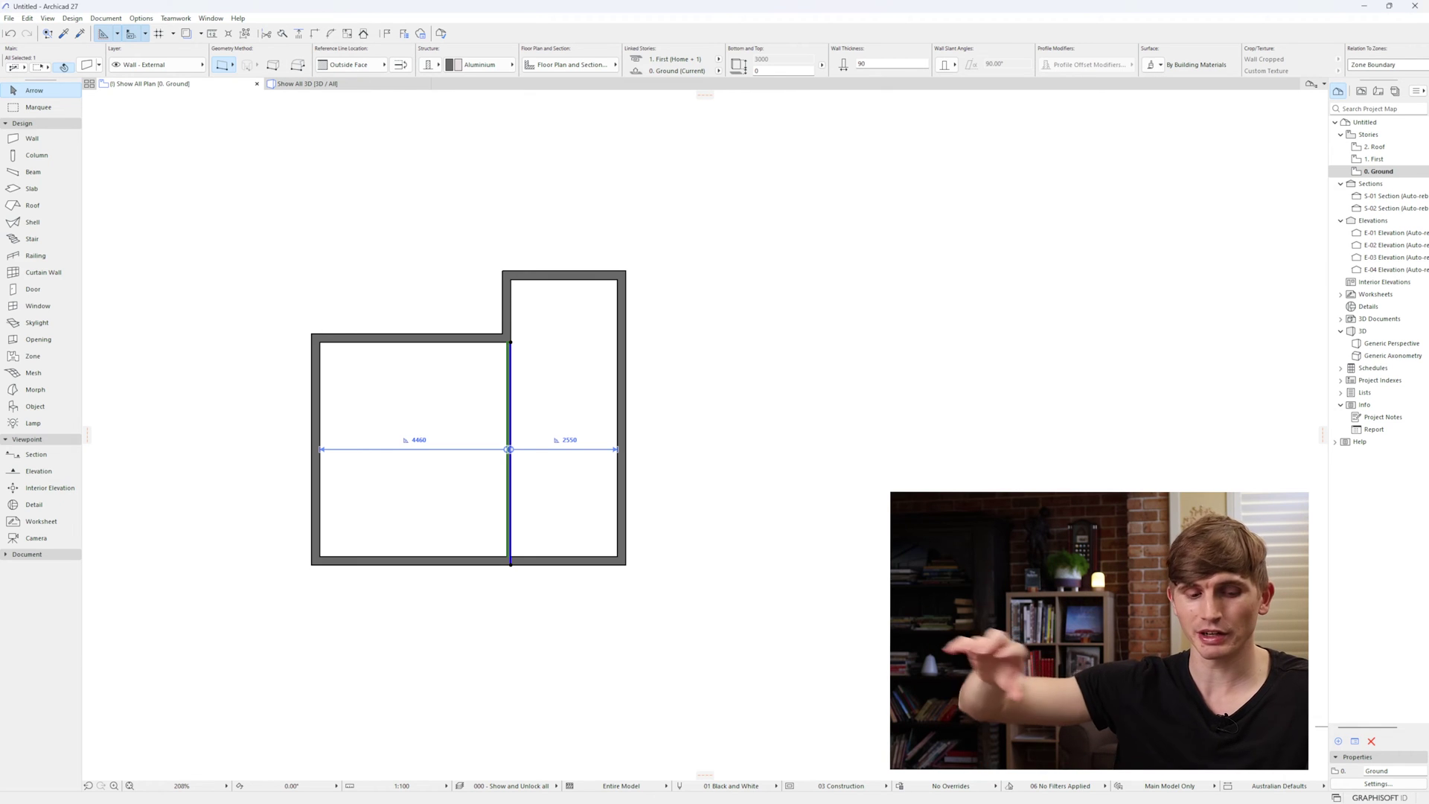
left_click(419, 440)
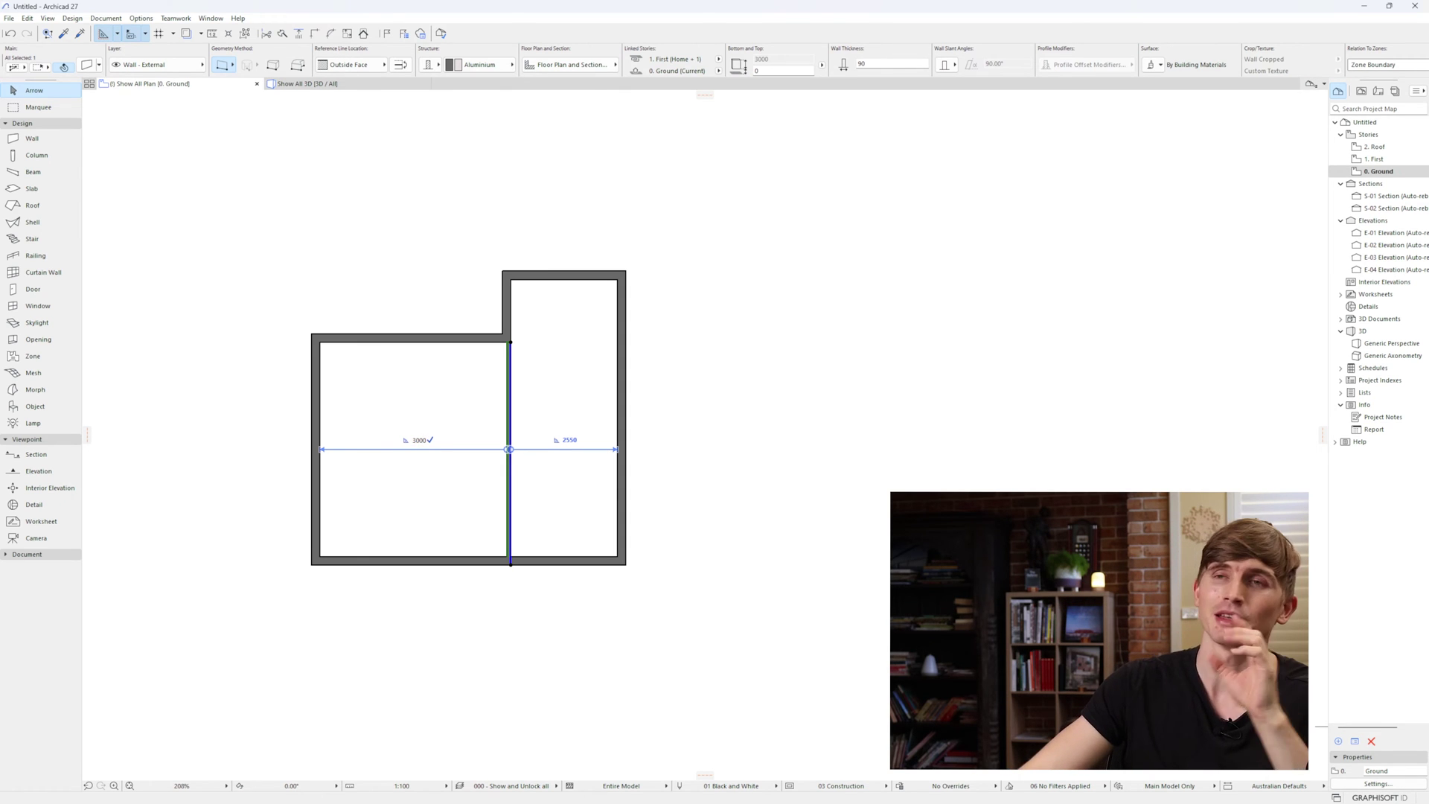
type("3000")
key("Return")
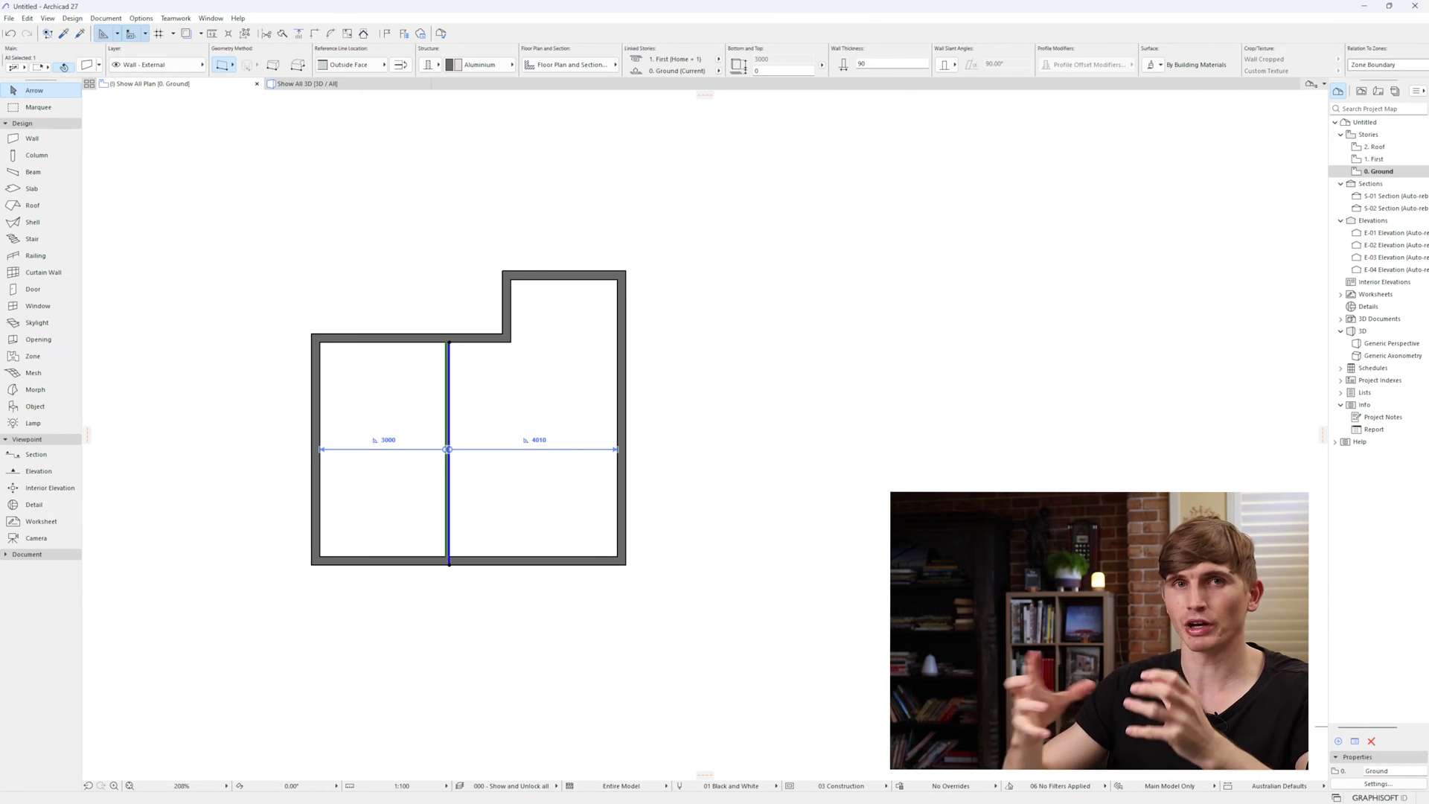
key("ctrl+z")
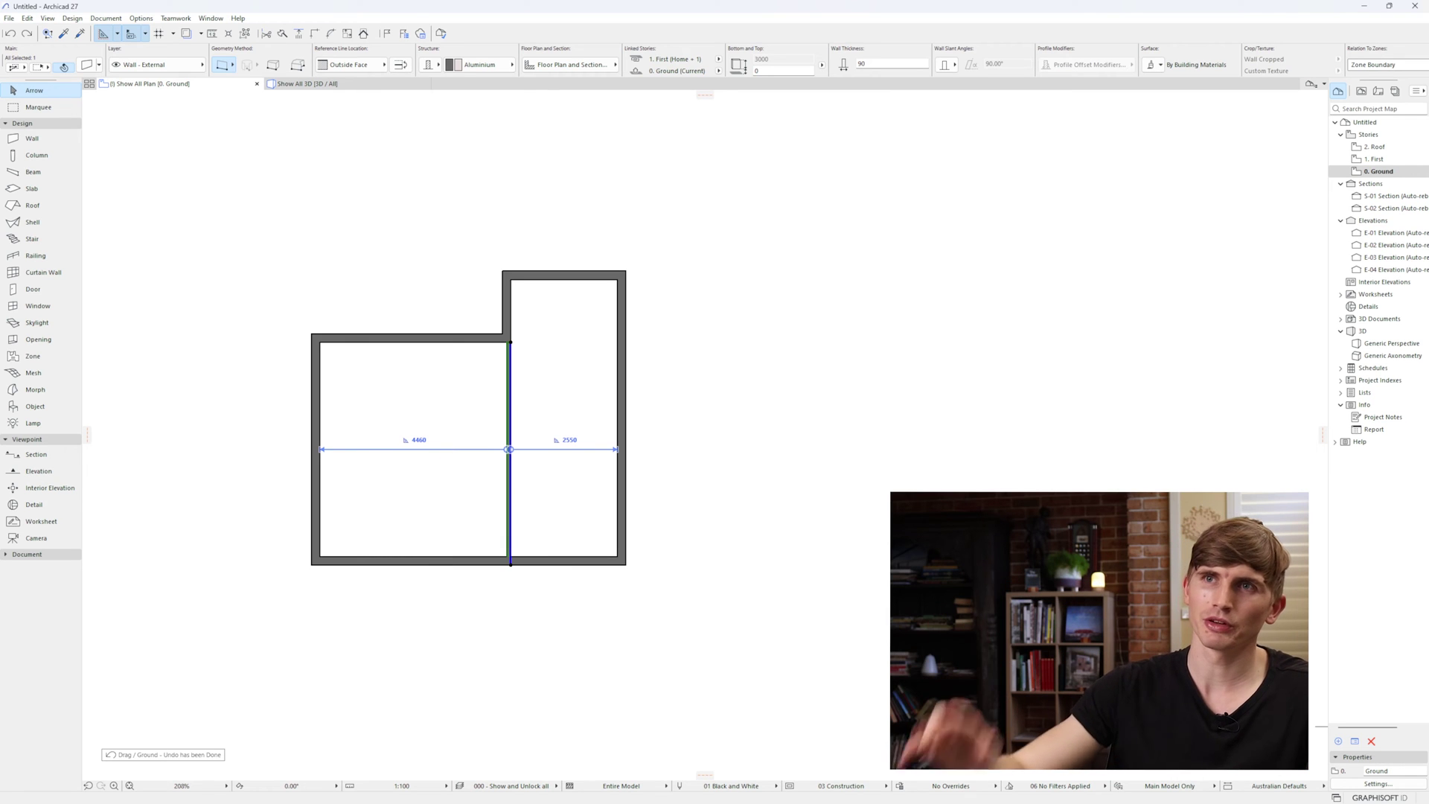
left_click(678, 531)
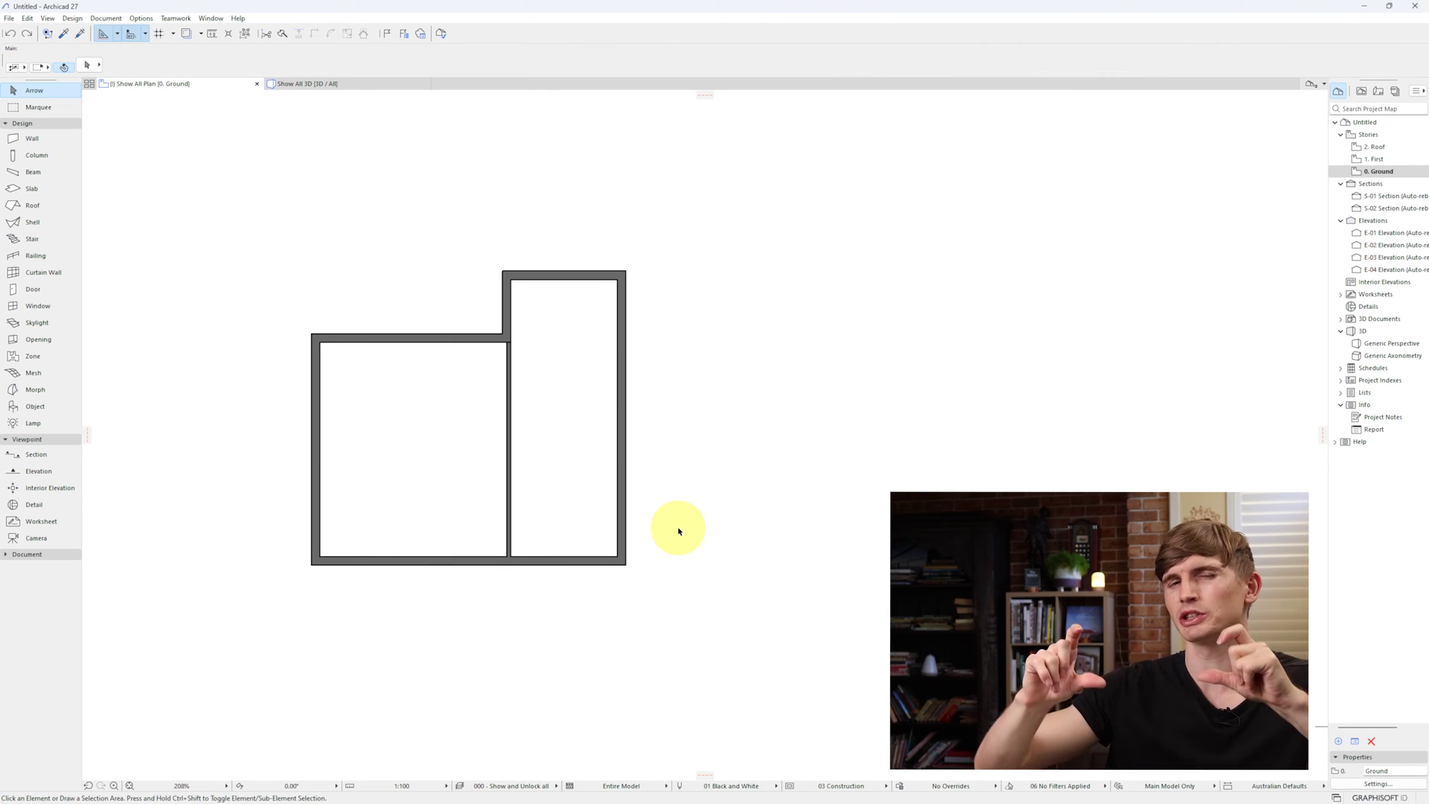
Draw a horizontal partition with the vertical partition's settings across to the right external wall, about 1835 mm above the bottom wall.
left_click(515, 474, "alt")
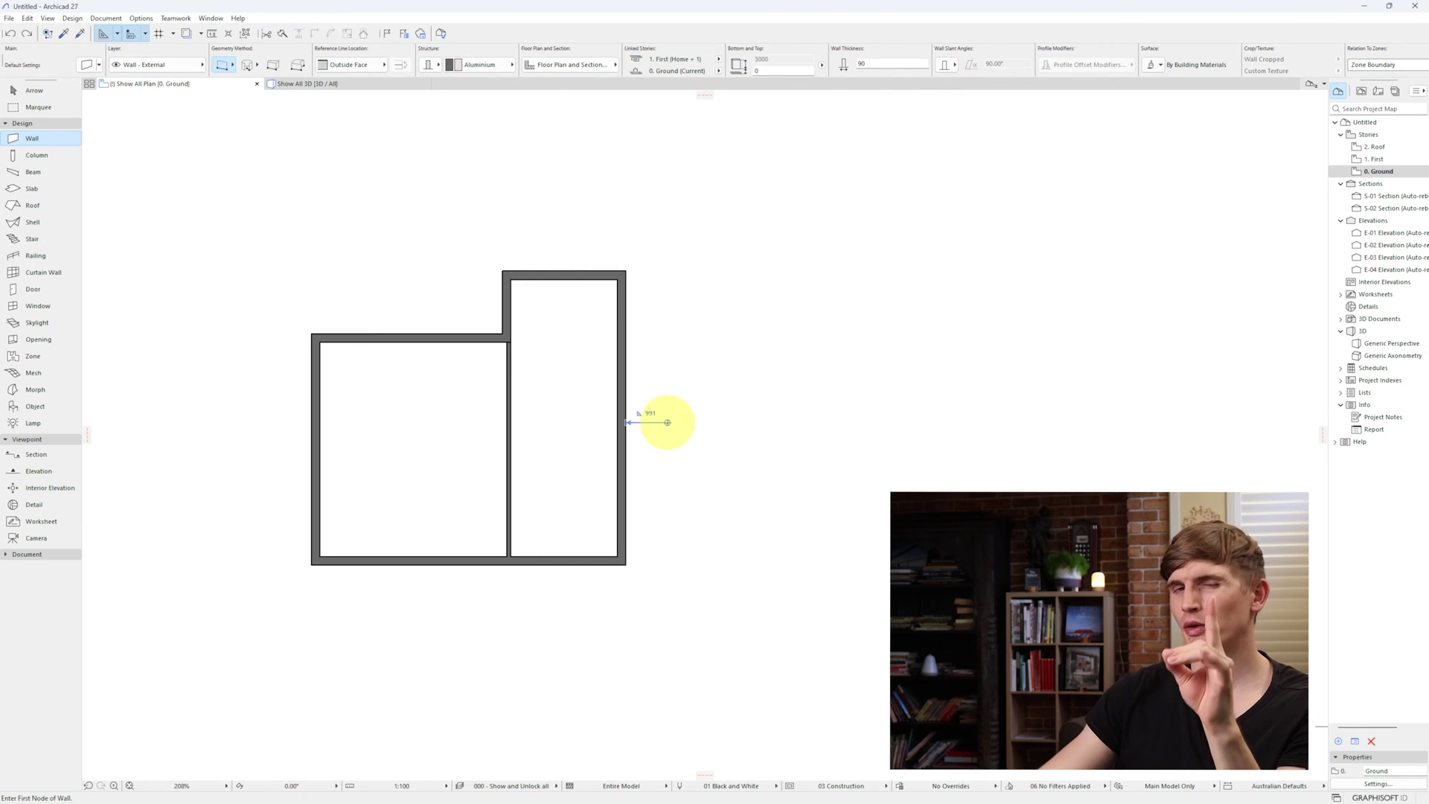
left_click(511, 475)
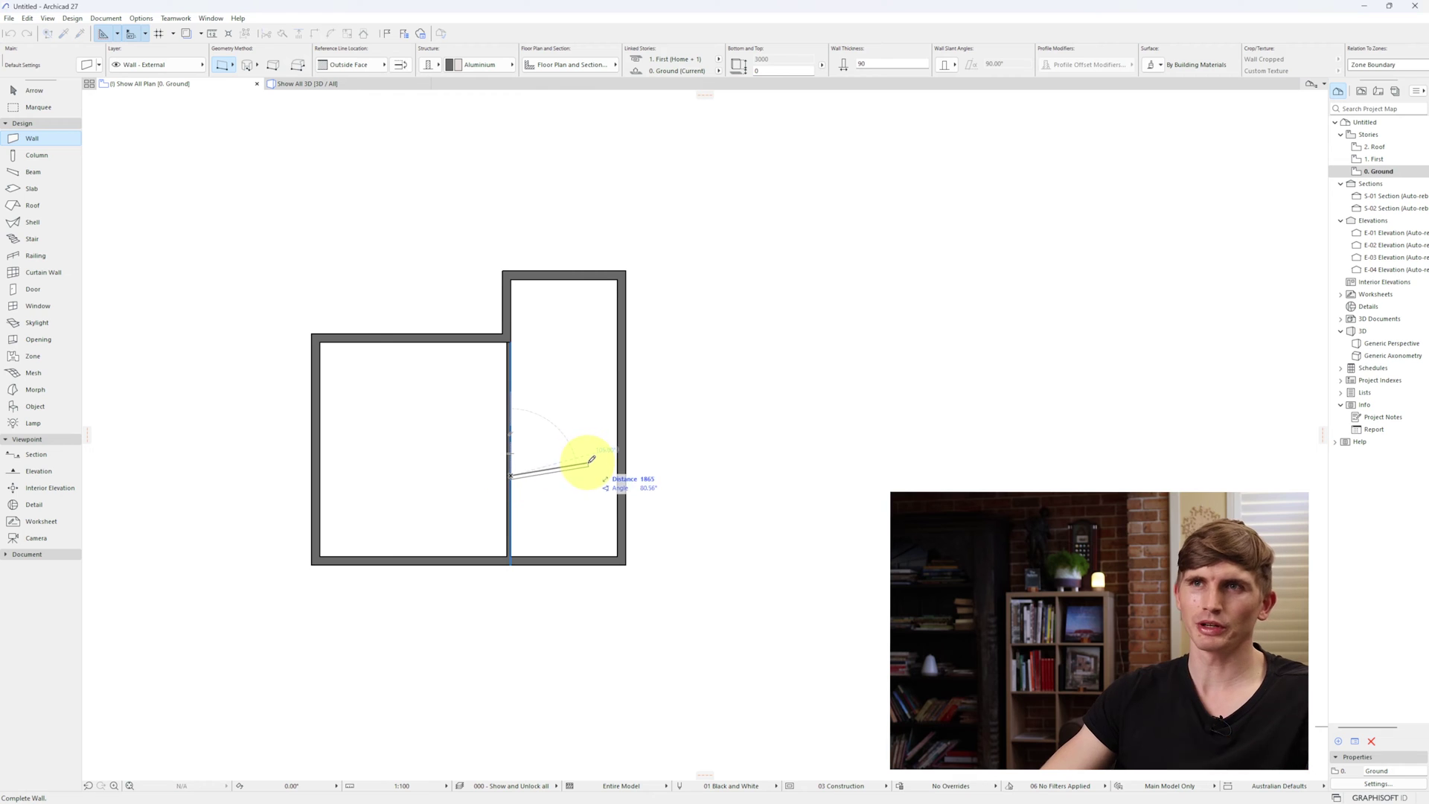
left_click(619, 472)
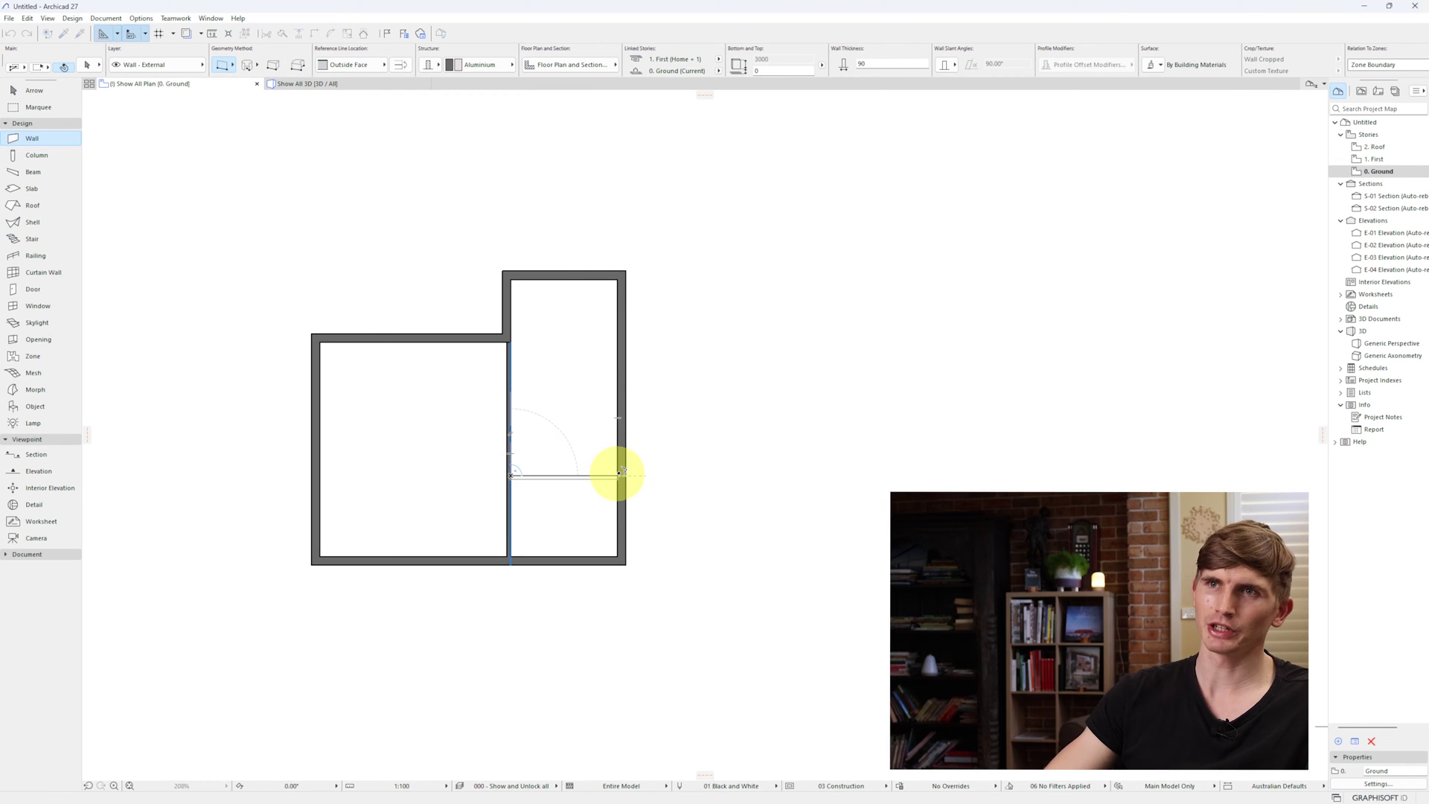
key("Escape")
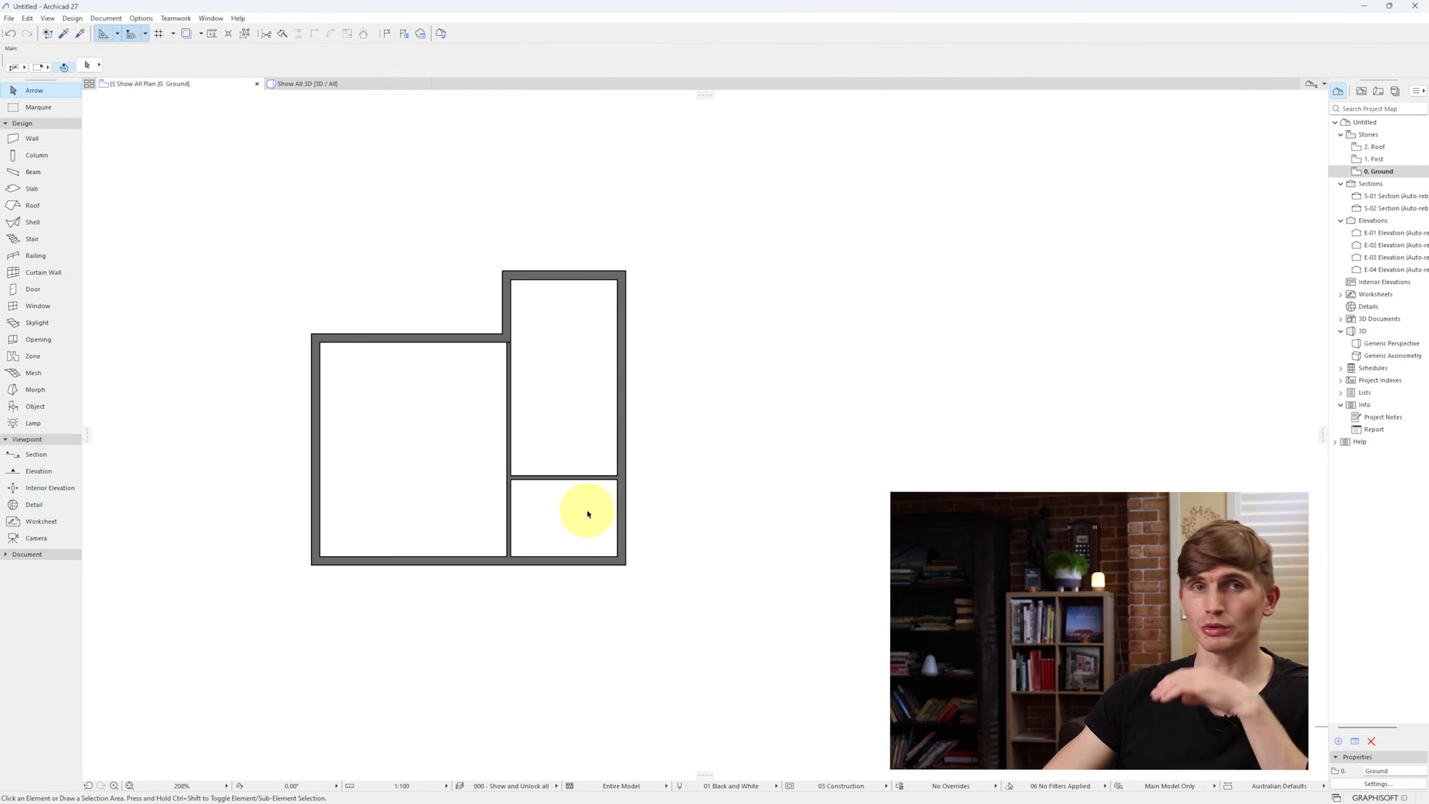
Set the horizontal partition's distance from the bottom external wall to 1950 mm with the distance guide.
left_click(584, 477)
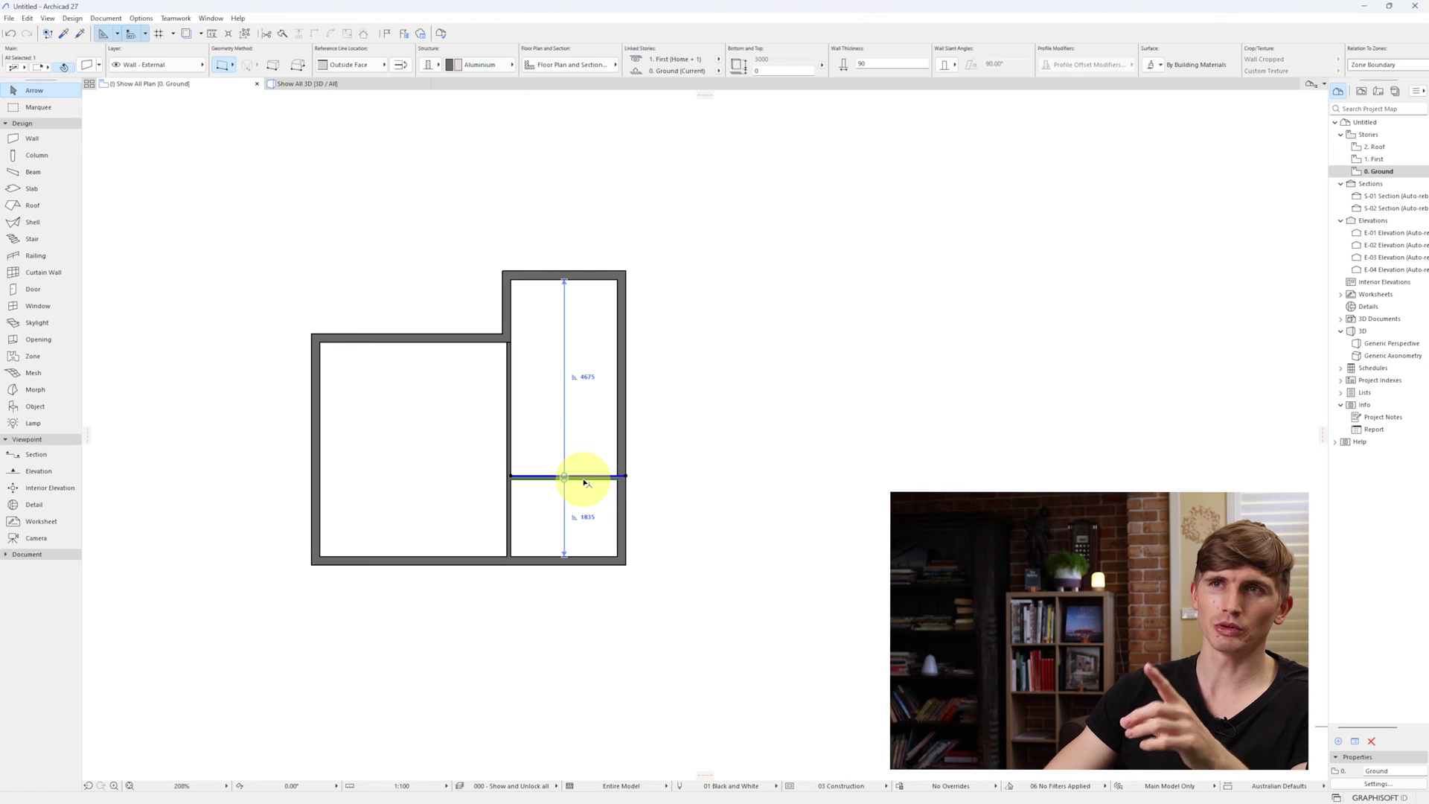
key("Tab")
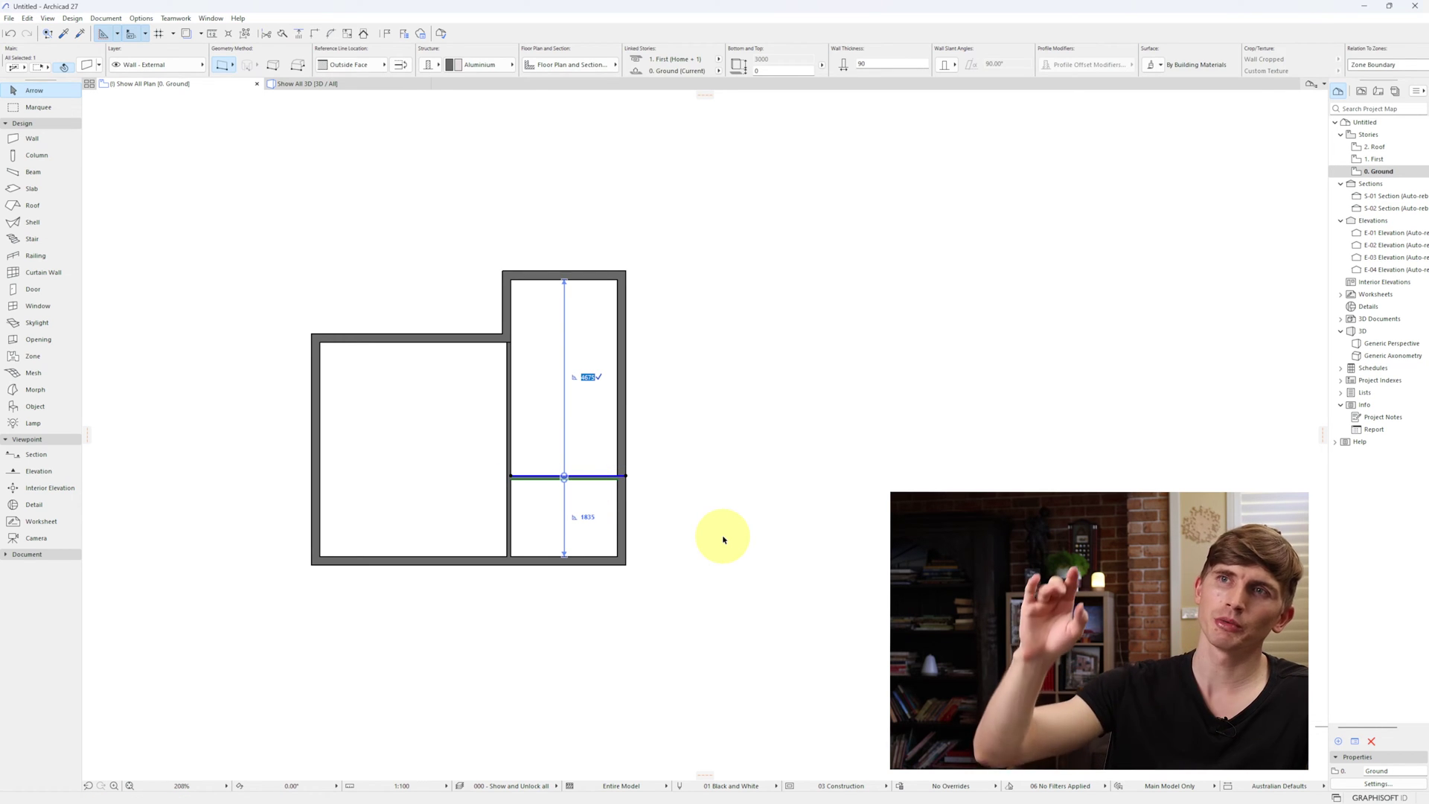
key("Tab")
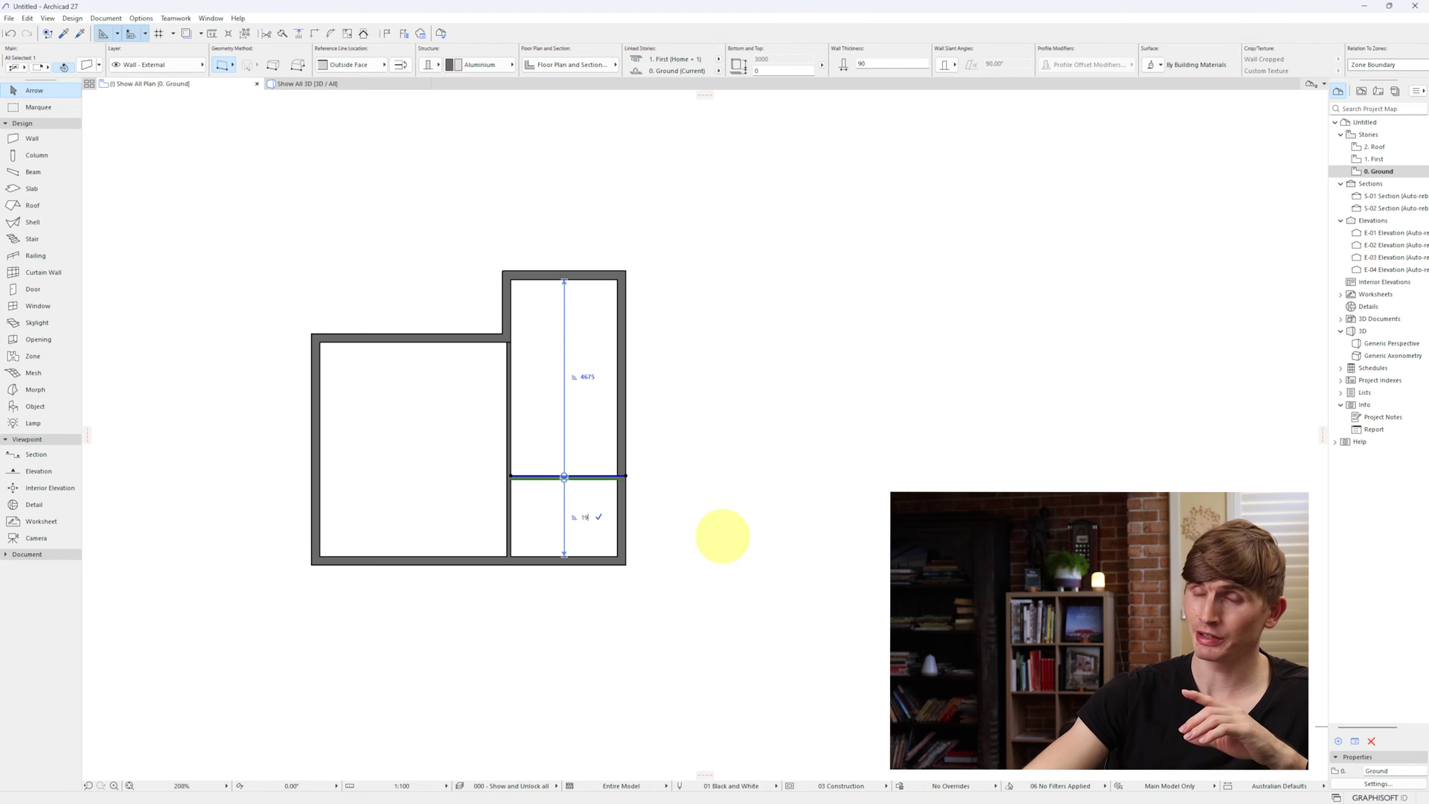
left_click_drag(588, 484, 590, 479)
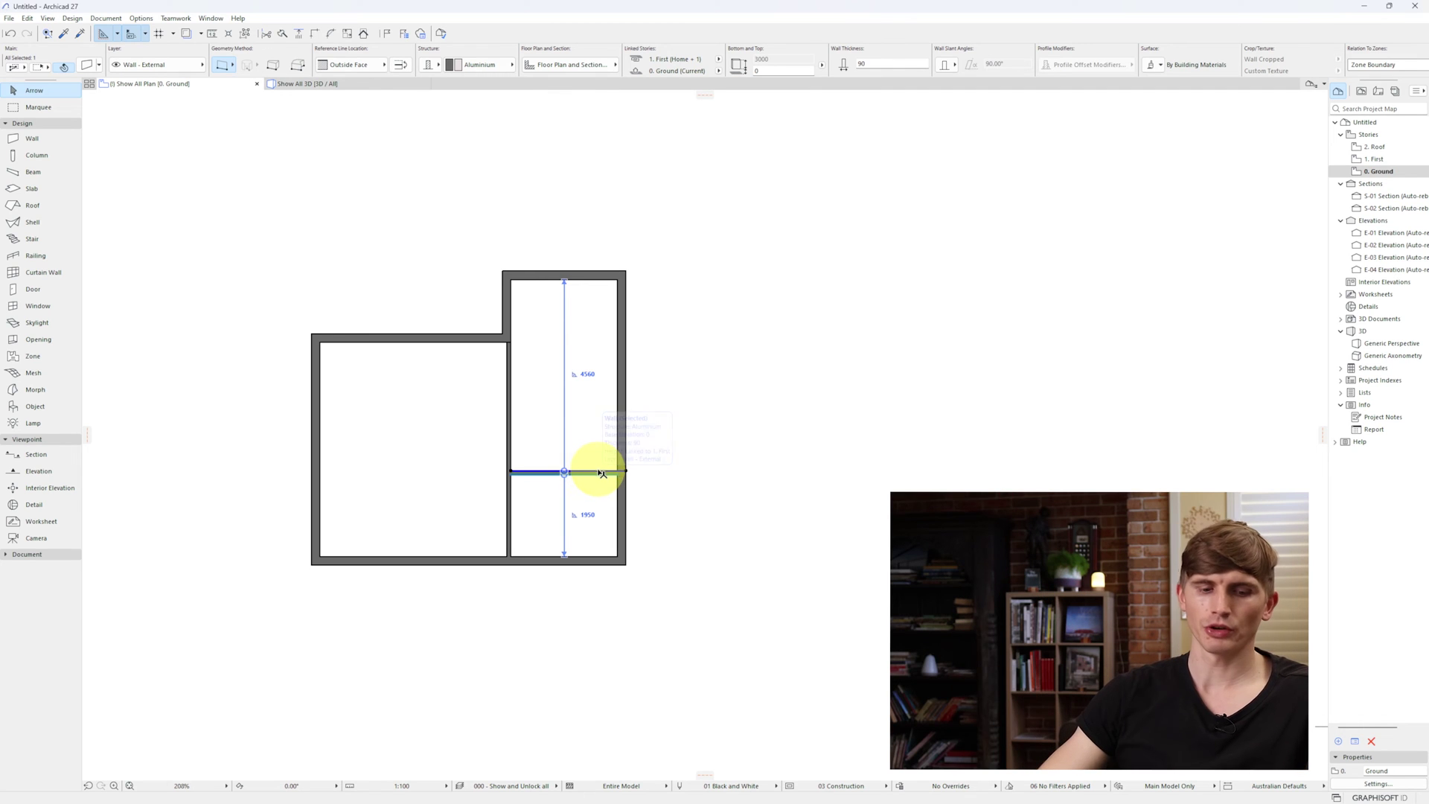
Copy the horizontal partition 1390 mm upward in the right-hand wing.
key("ctrl+d")
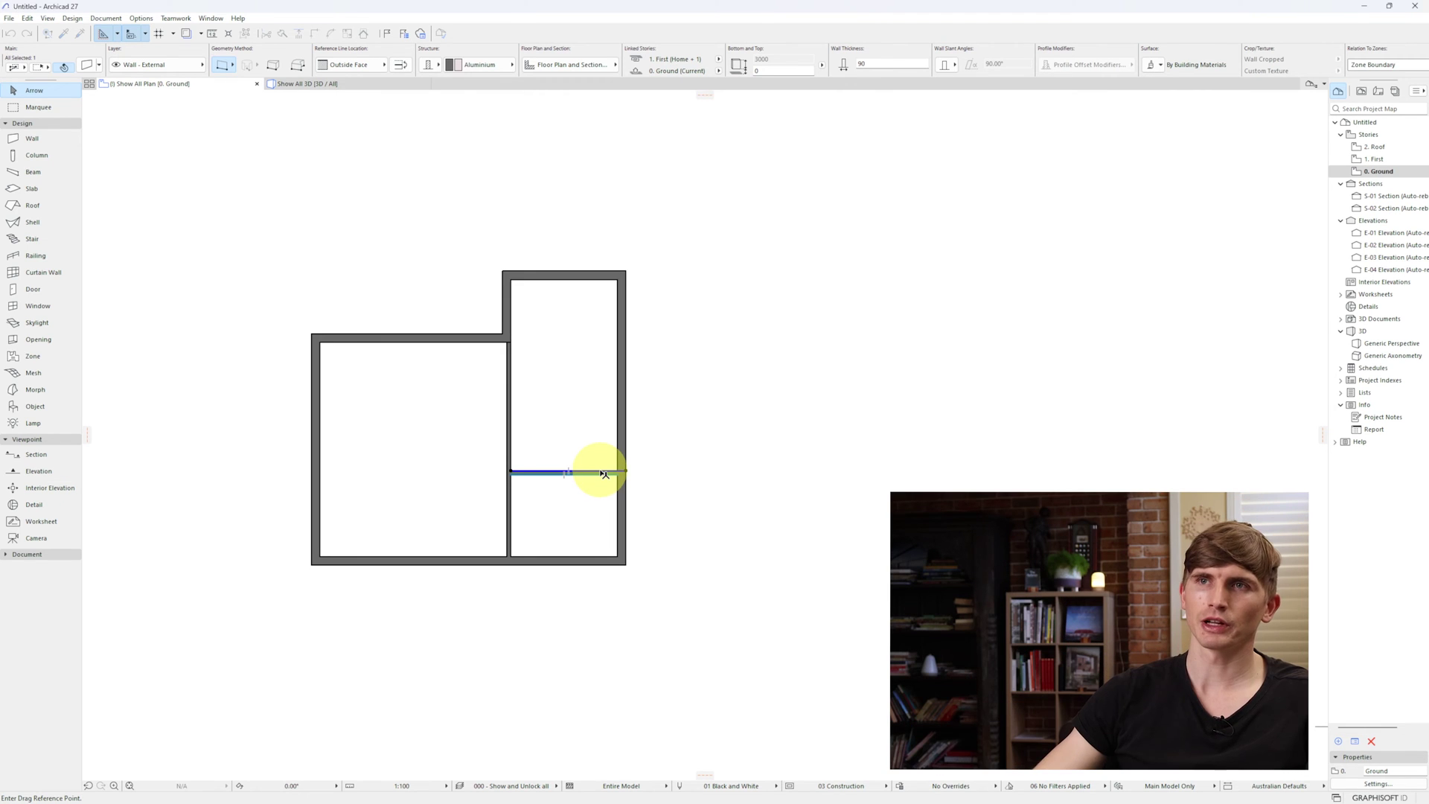
left_click(604, 473)
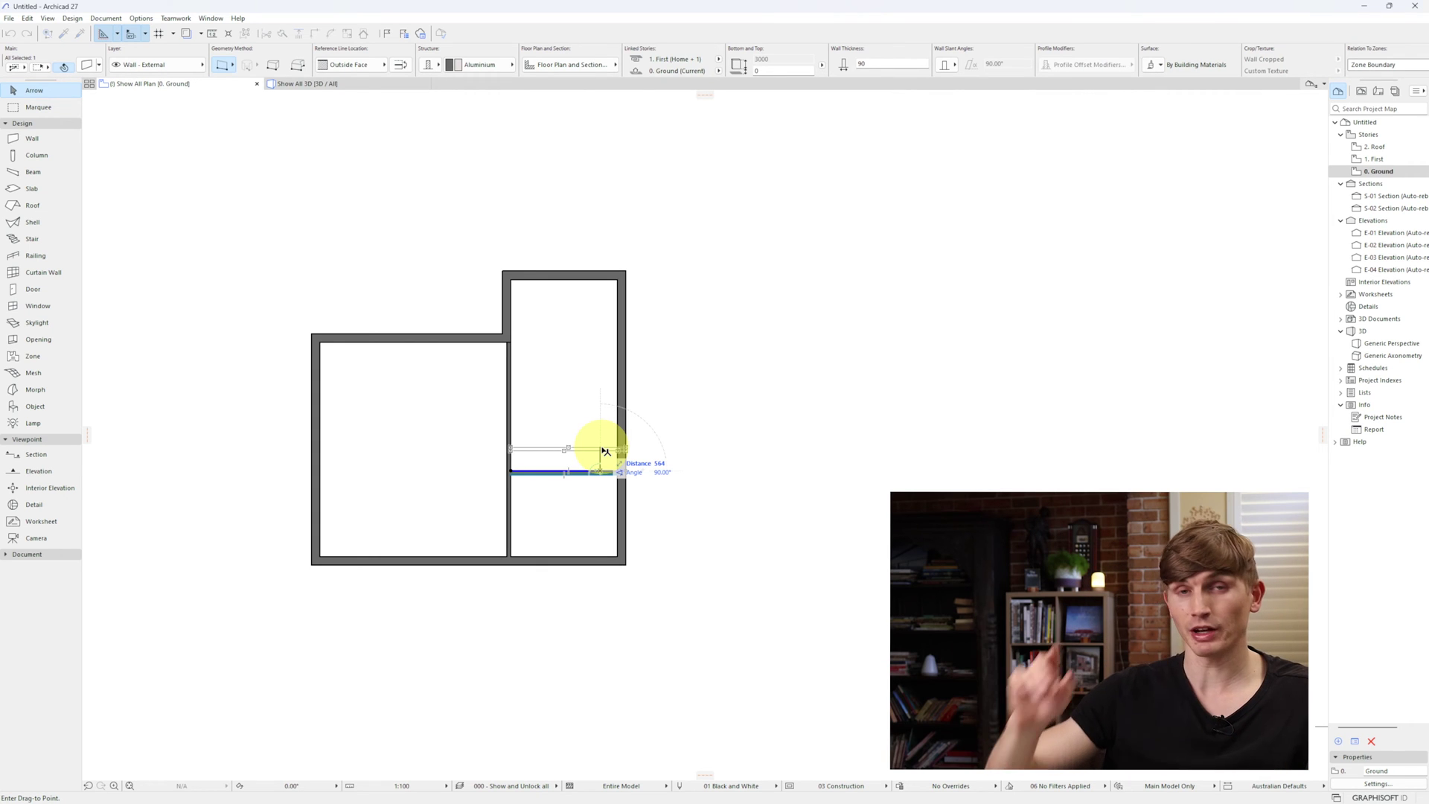
key("ctrl")
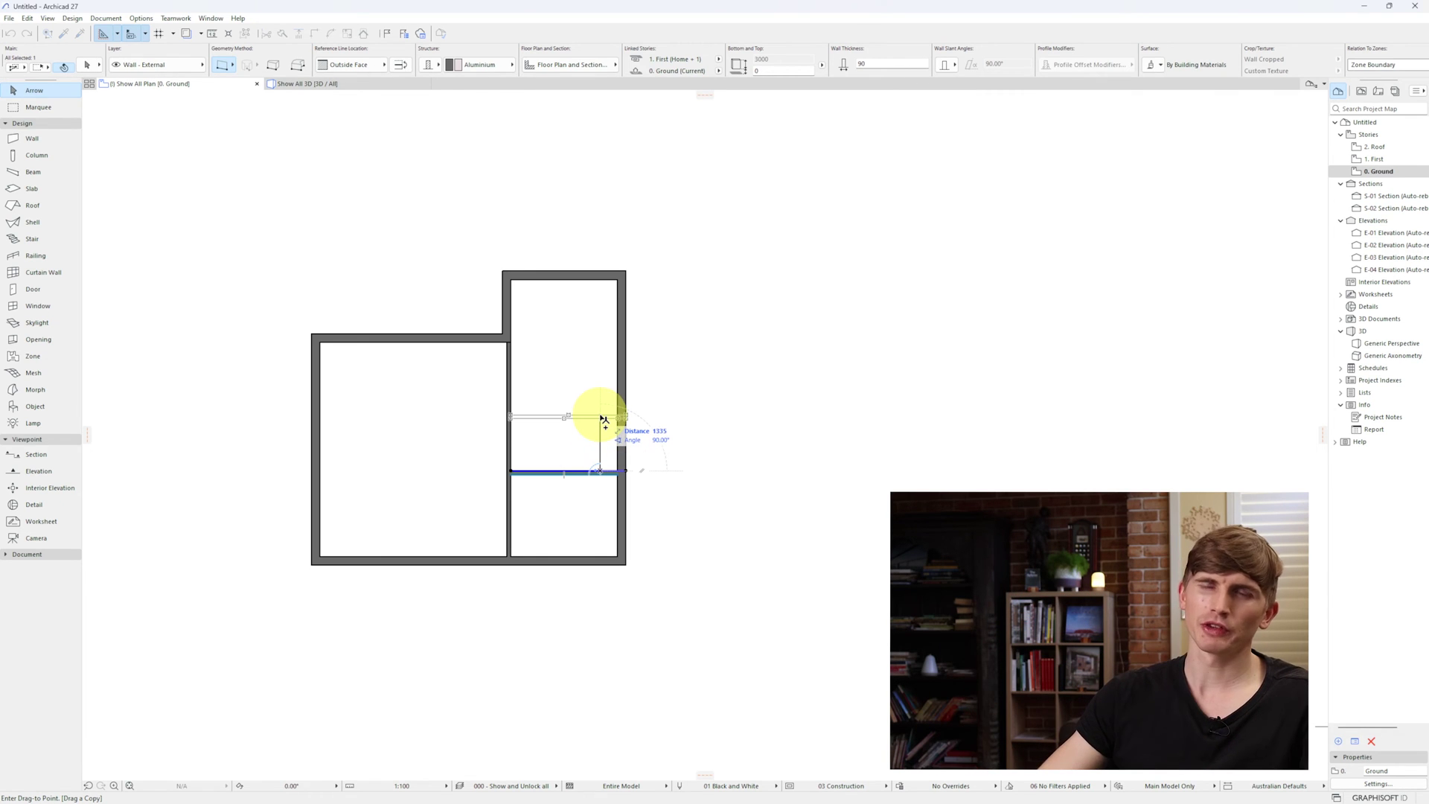
key("Tab")
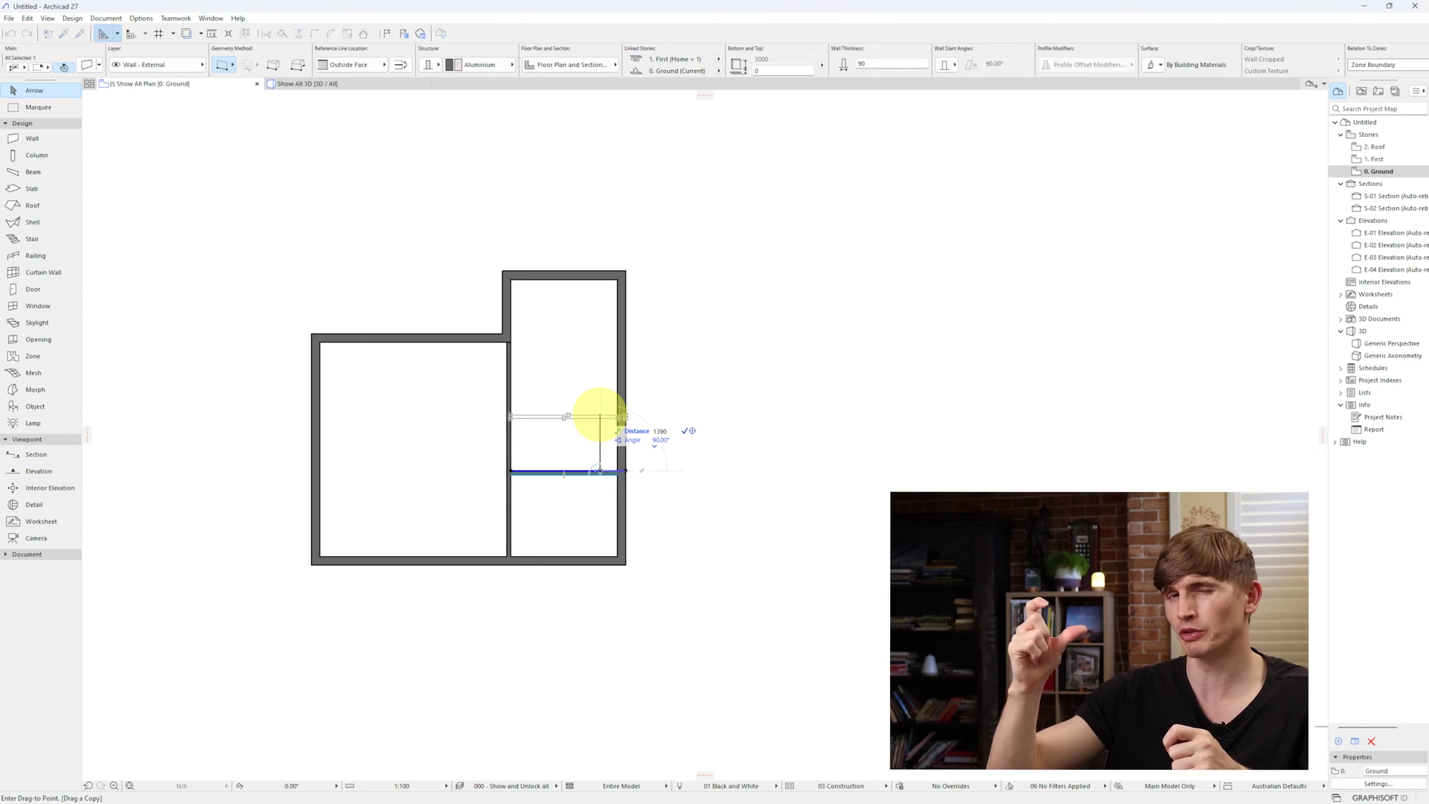
key("Return")
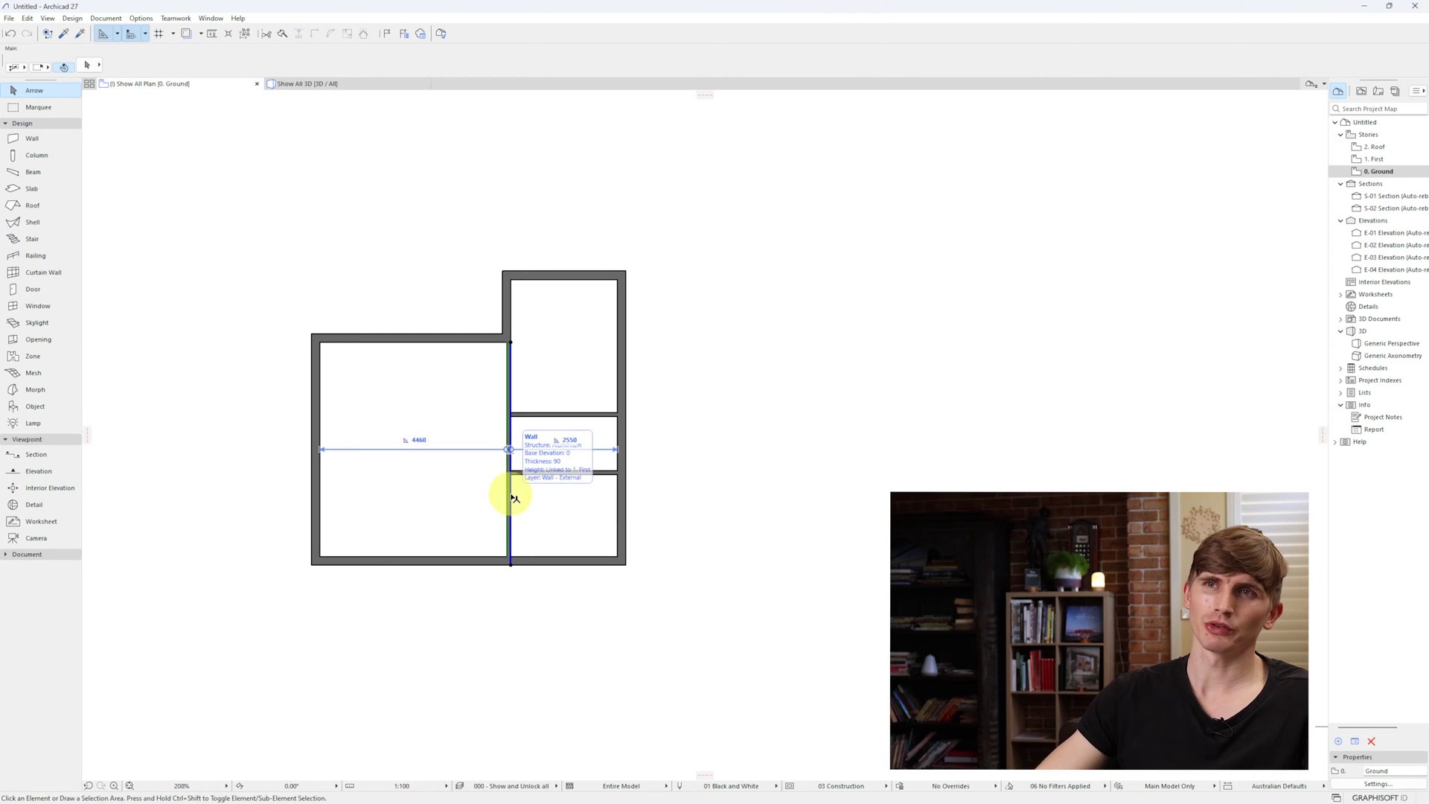
Copy the long vertical partition 600 mm to the left.
left_click(510, 491)
left_click(510, 492, "ctrl")
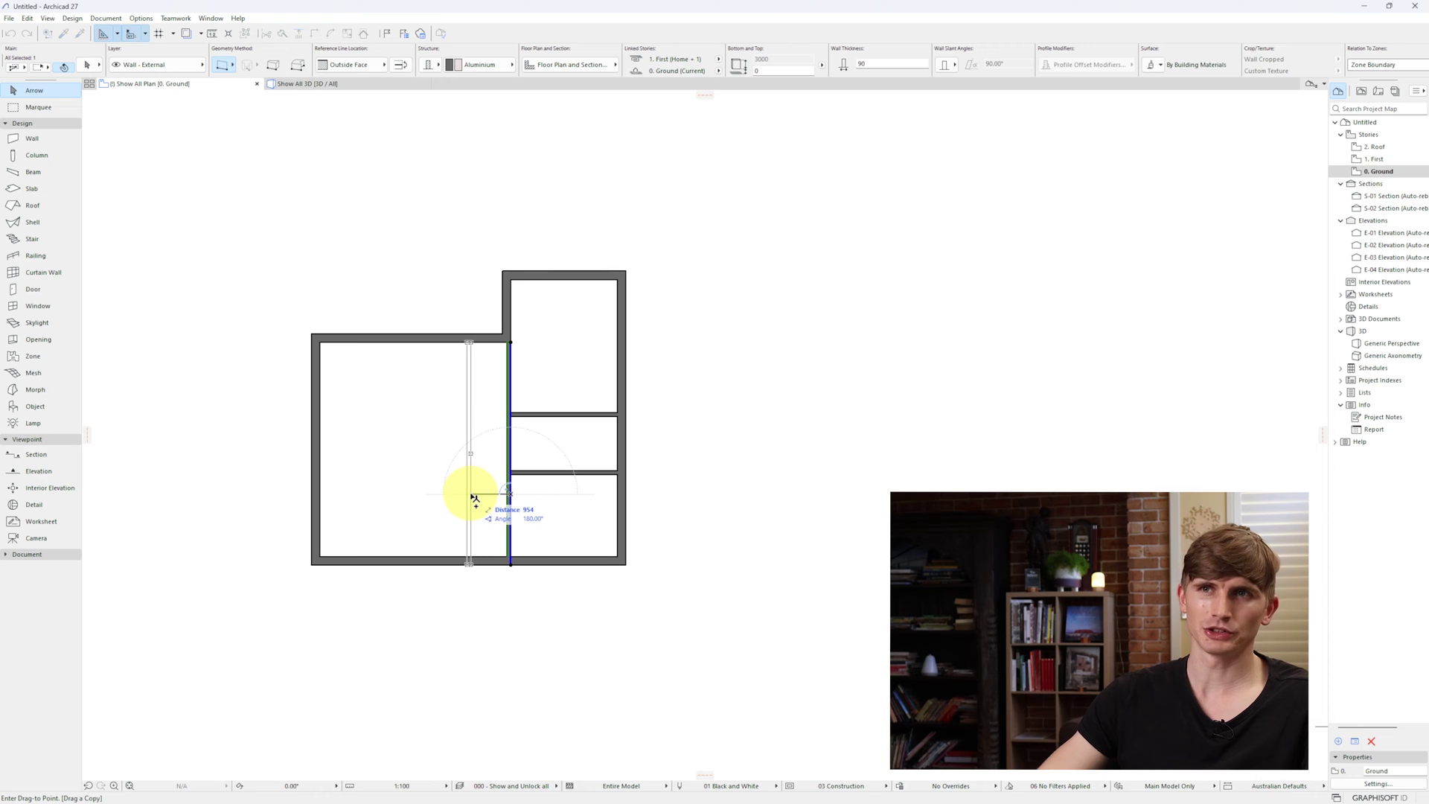
key("Tab")
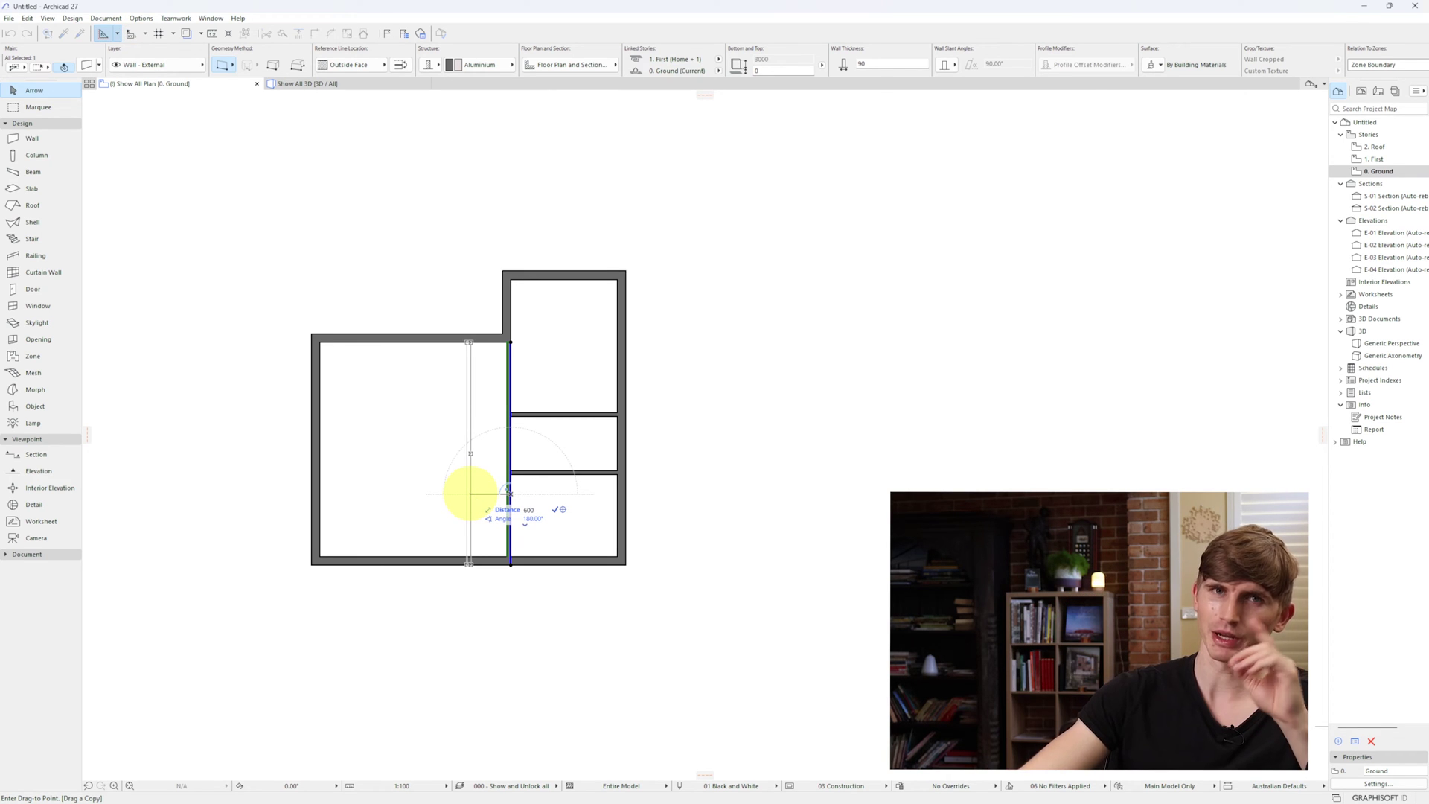
key("Return")
scroll(483, 445, "up", 3)
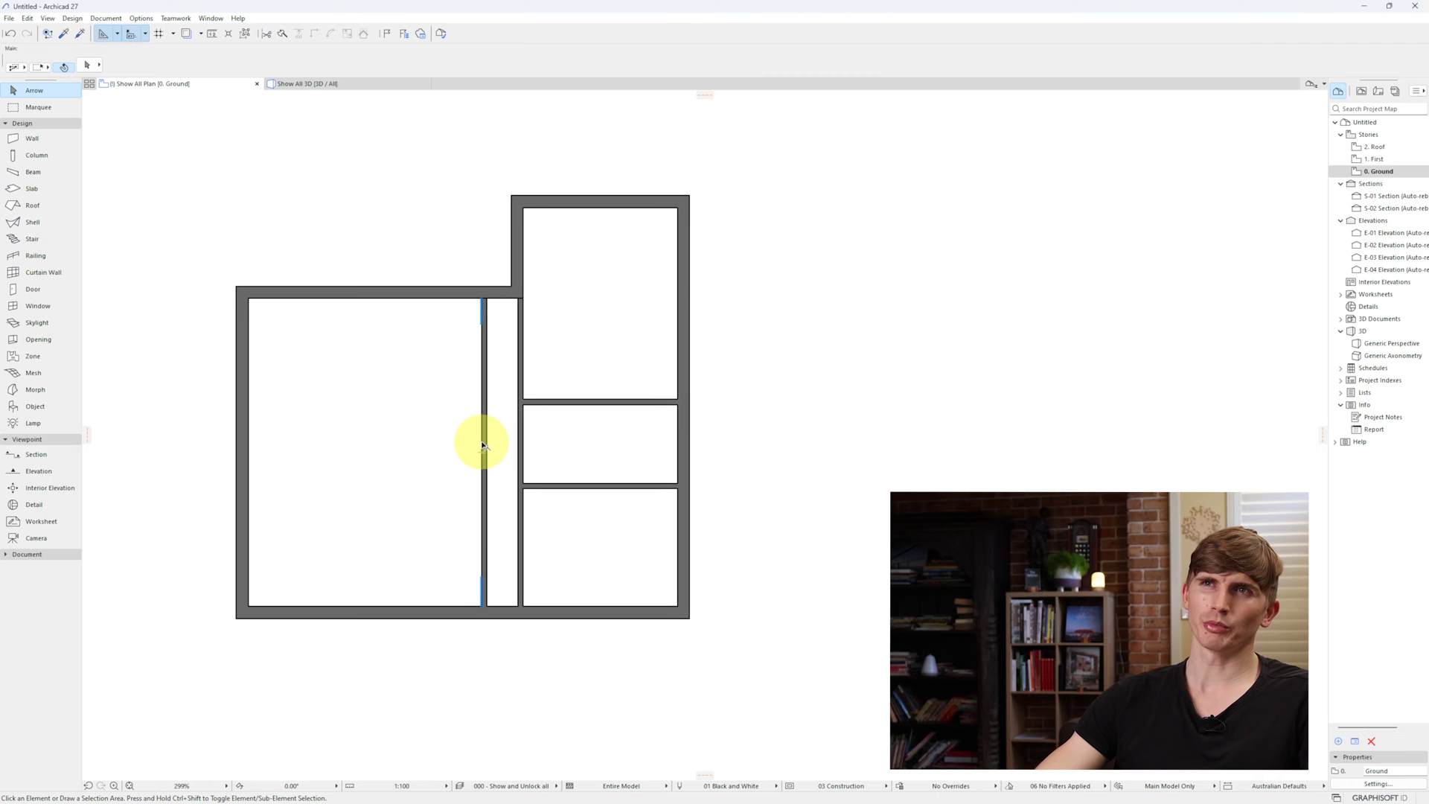
scroll(482, 445, "up", 2)
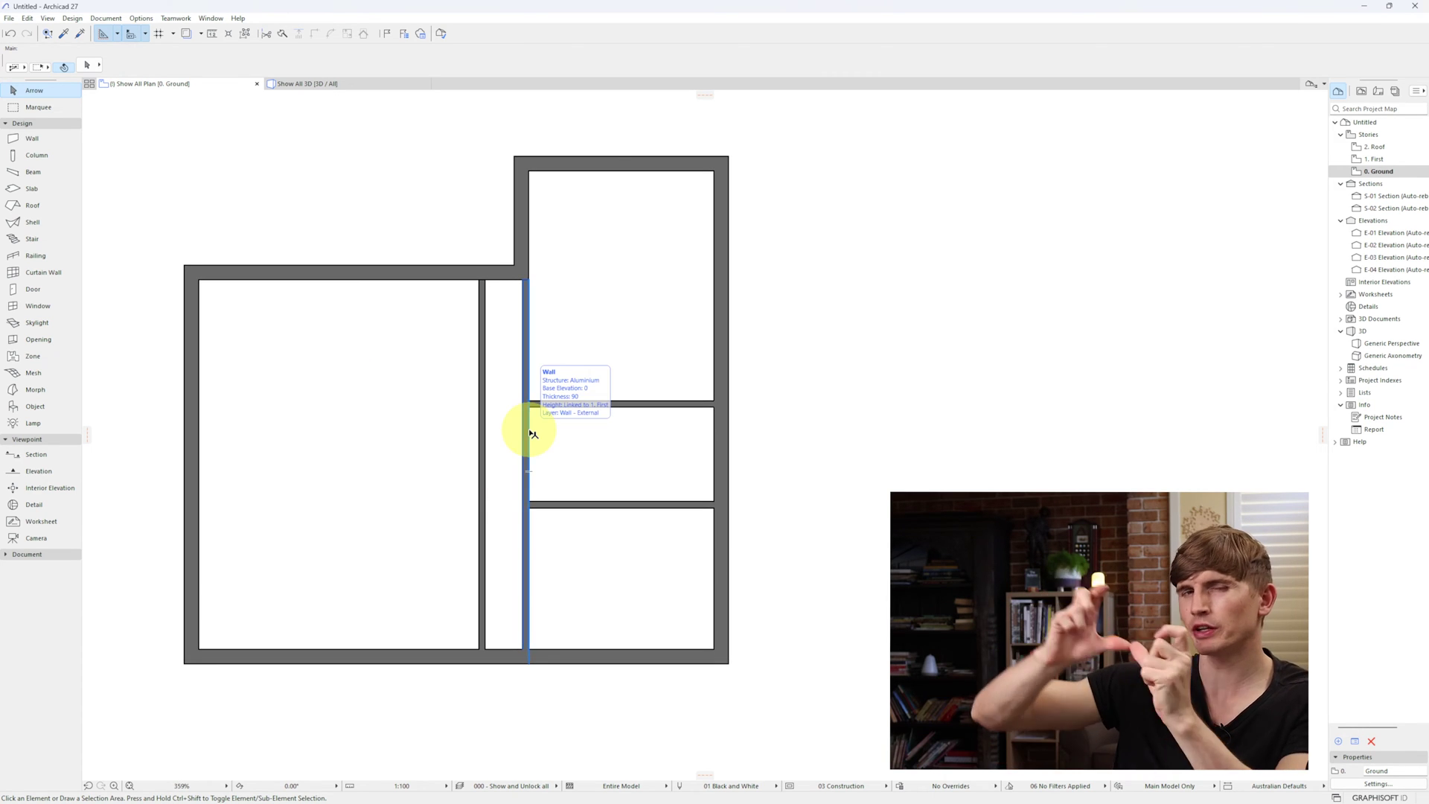
Extend both horizontal partitions left to meet the newly copied vertical partition.
left_click(528, 403)
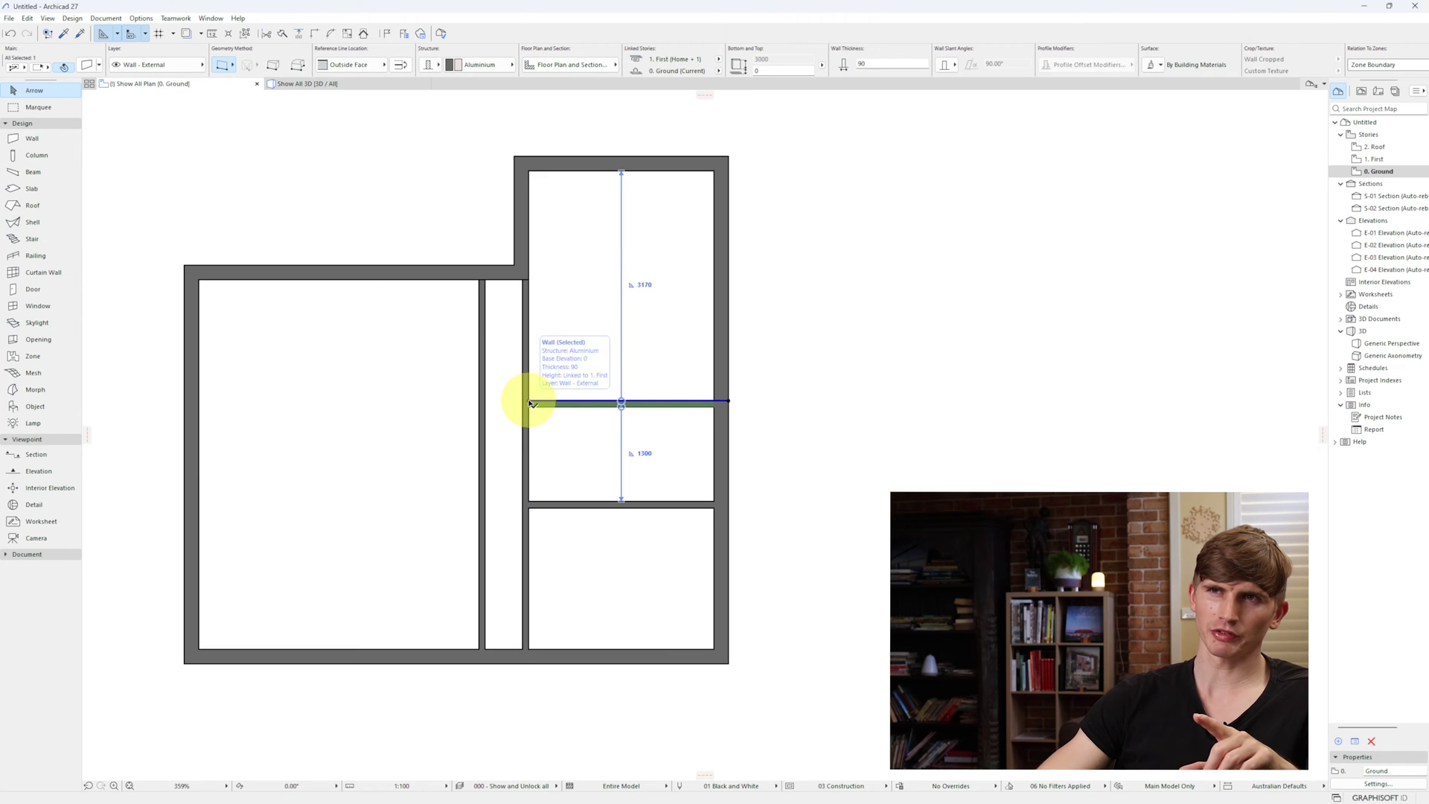
left_click(529, 403)
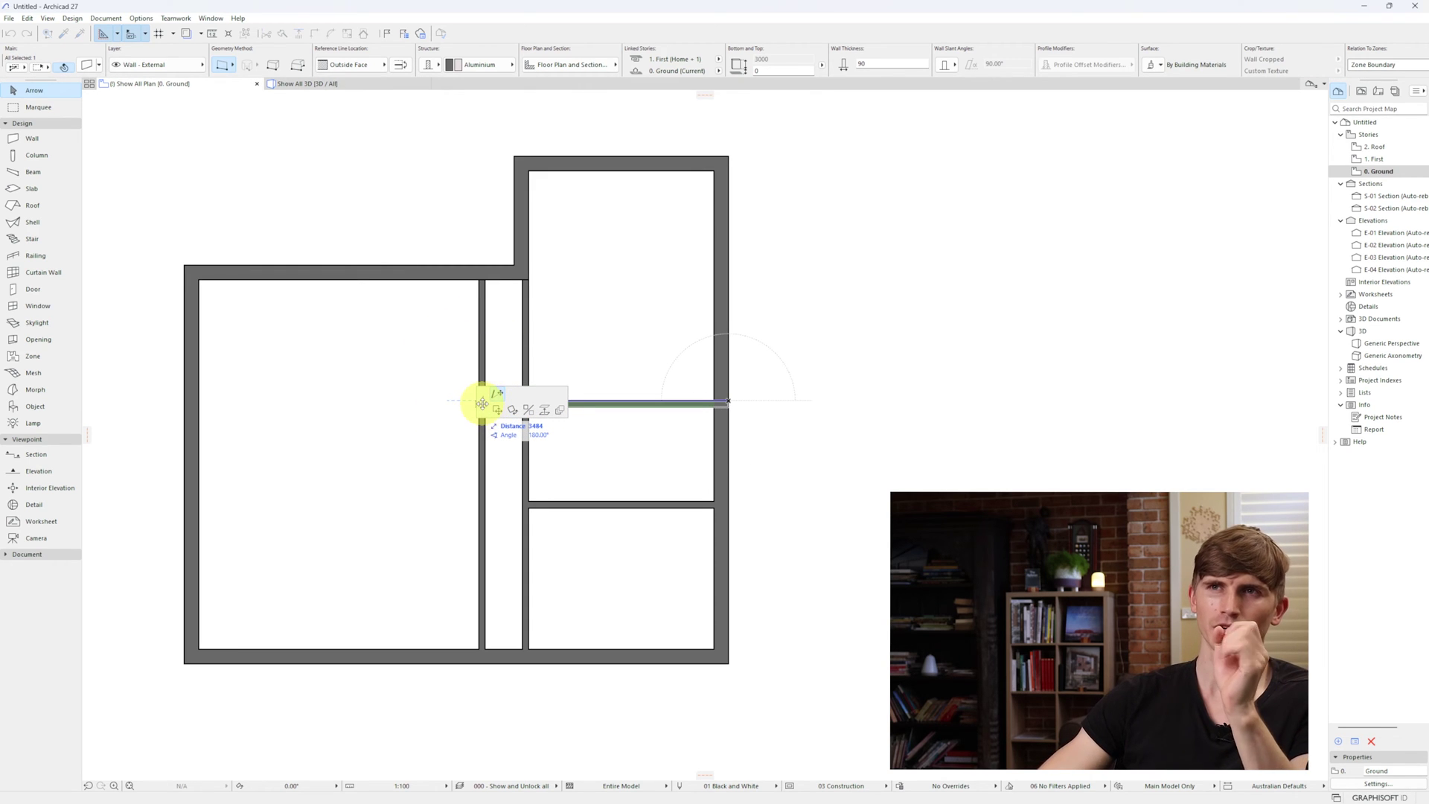
left_click_drag(482, 403, 551, 463)
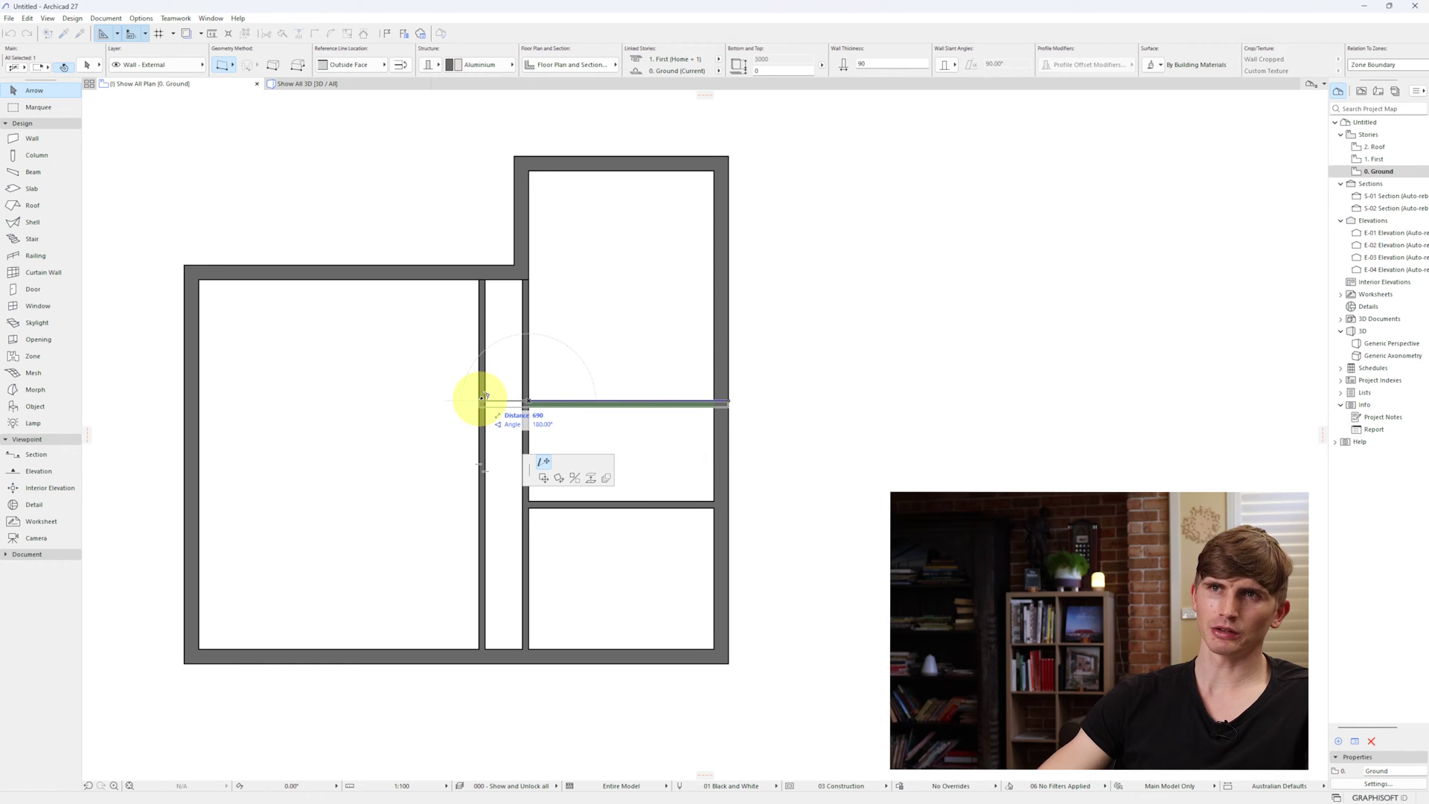
left_click(482, 398)
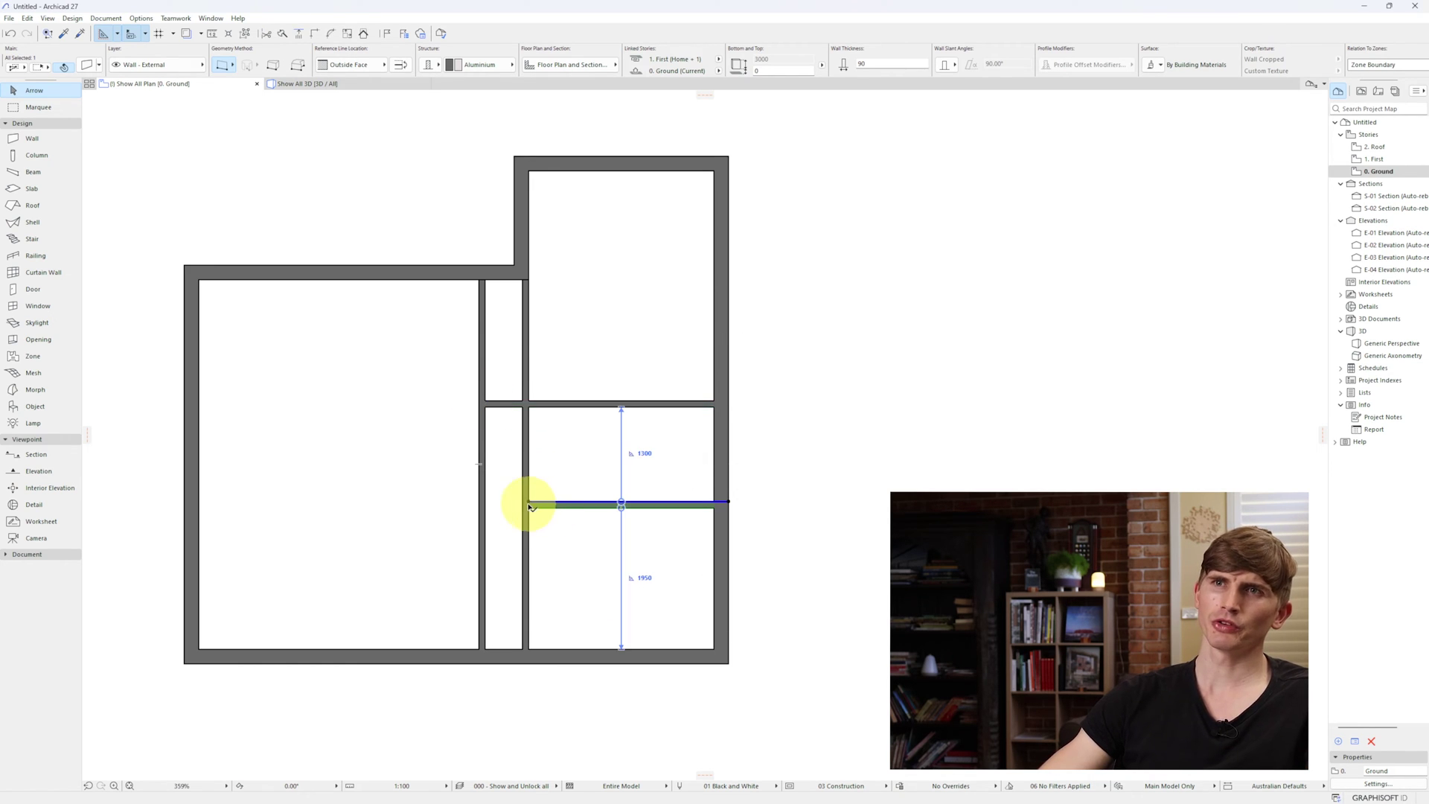
left_click(561, 408)
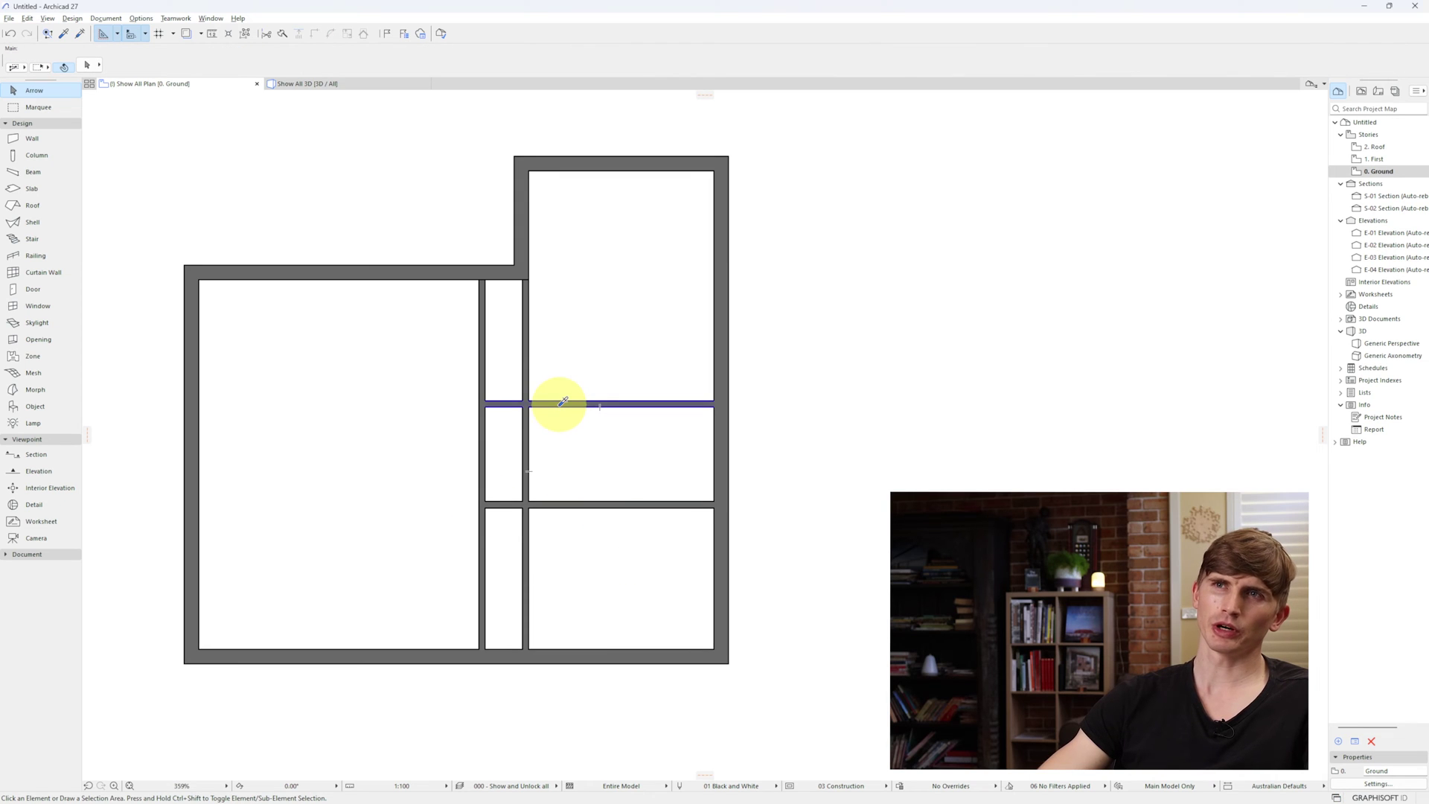
Draw a short vertical partition with matching wall settings between the two horizontal partitions and move it against the right-hand long vertical partition.
left_click(563, 402)
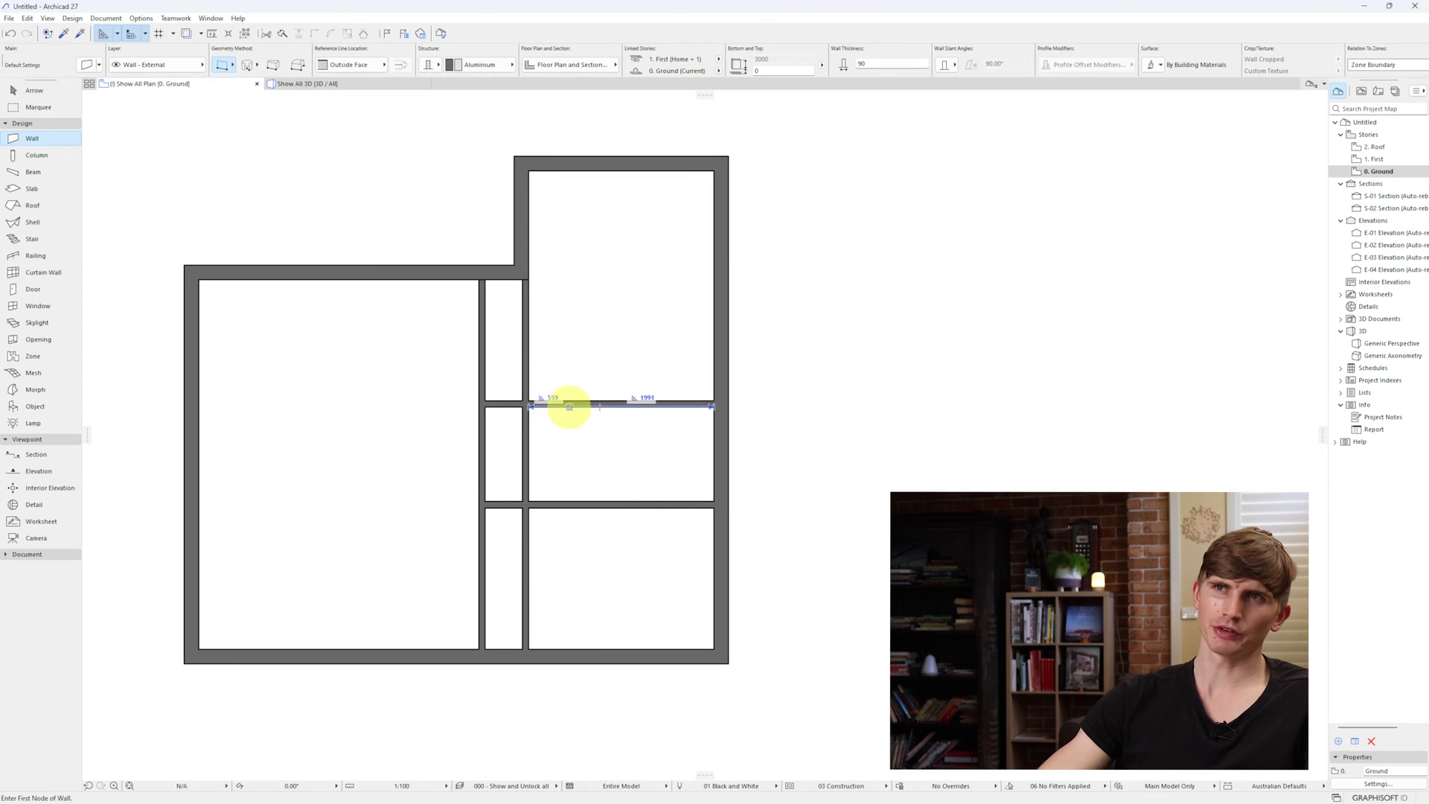
left_click(570, 407)
left_click(566, 487)
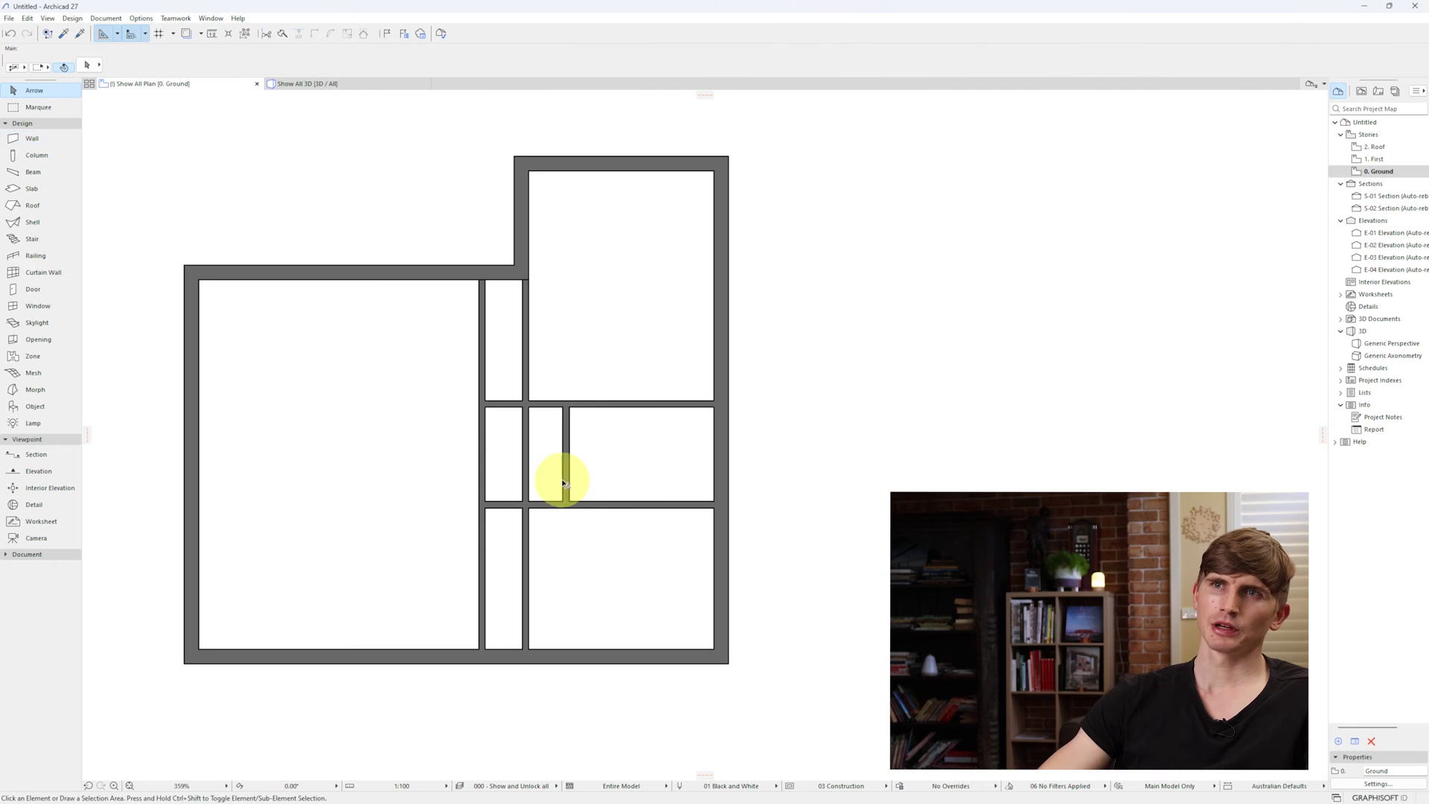
left_click_drag(564, 482, 530, 477)
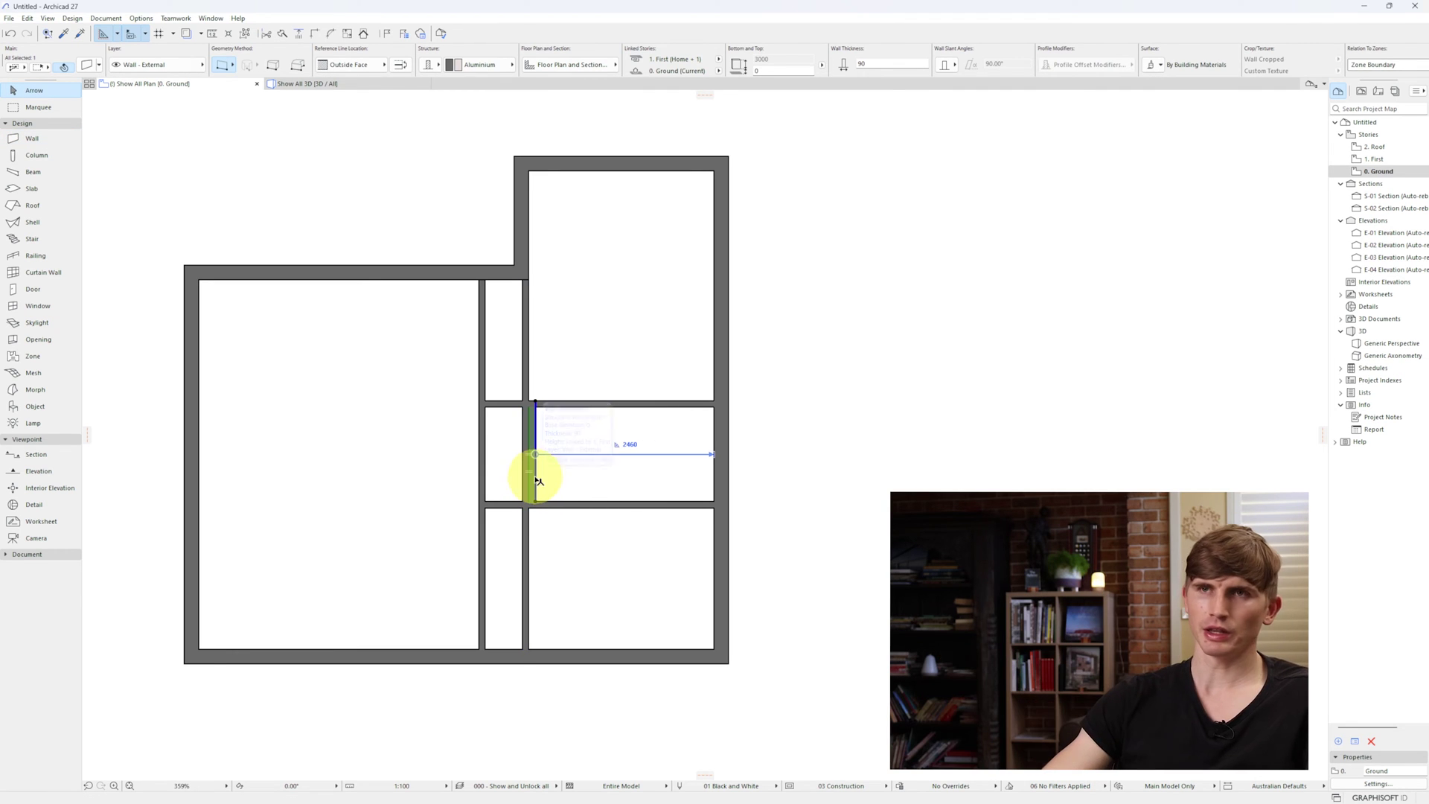
Move the short vertical partition 1000 mm to the right and trim the upper horizontal partition's segment between it and the long vertical partition.
key("ctrl+d")
left_click(538, 444)
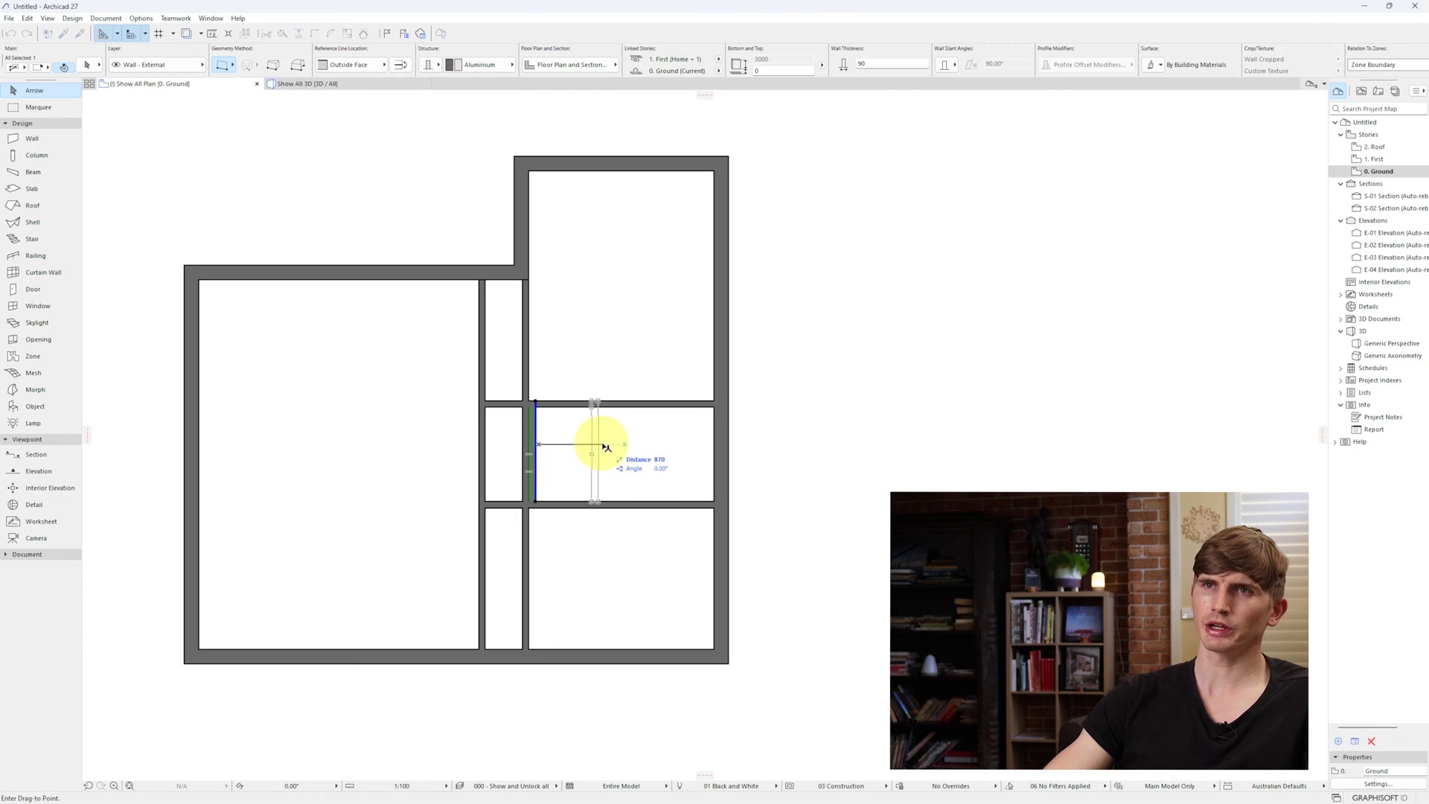
key("Tab")
type("1000")
key("Return")
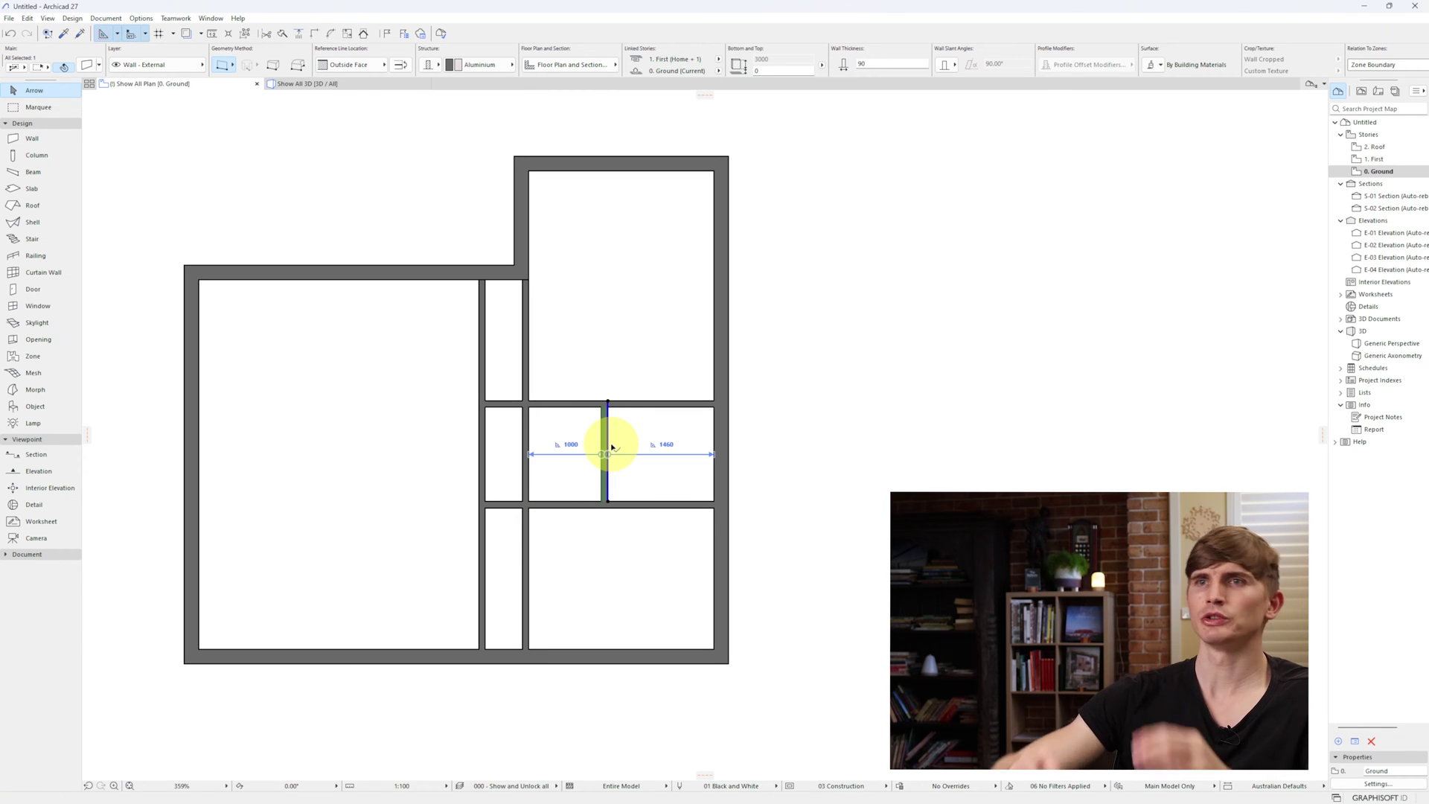
key("Escape")
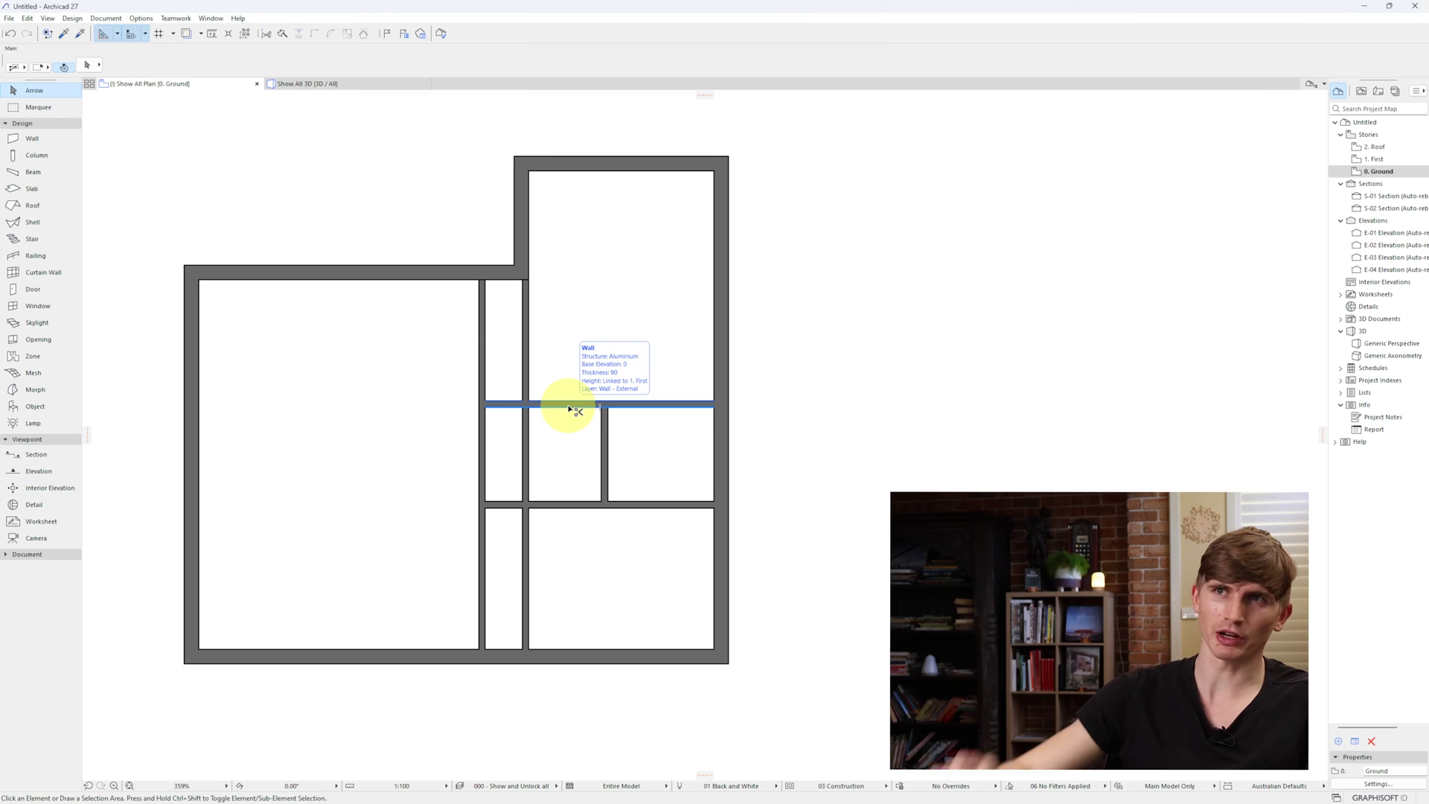
left_click(569, 409, "ctrl")
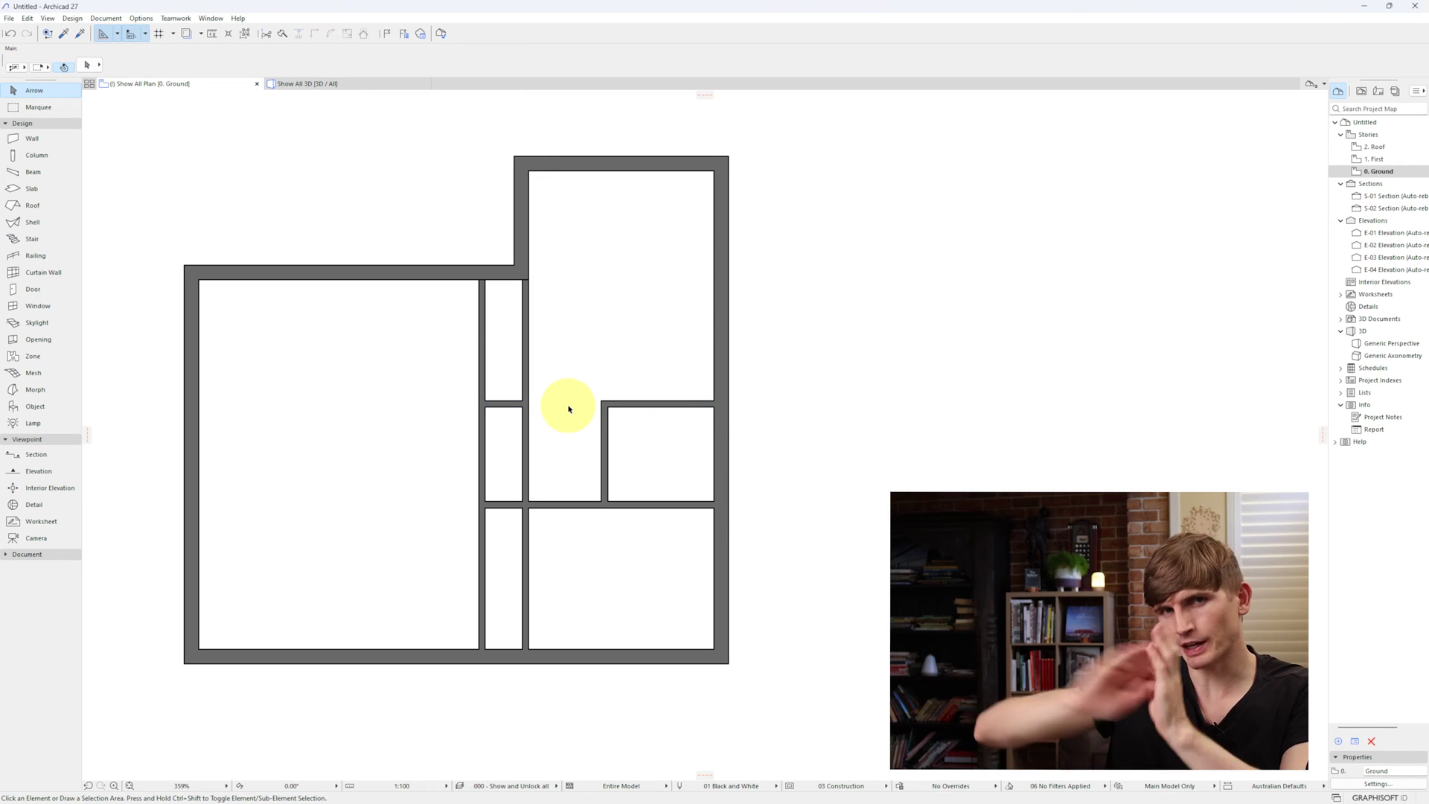
Copy the short horizontal stub between the two long vertical partitions 1090 mm upward and trim the left partition's segment between both stubs.
left_click(505, 409)
left_click(503, 405)
left_click(502, 402)
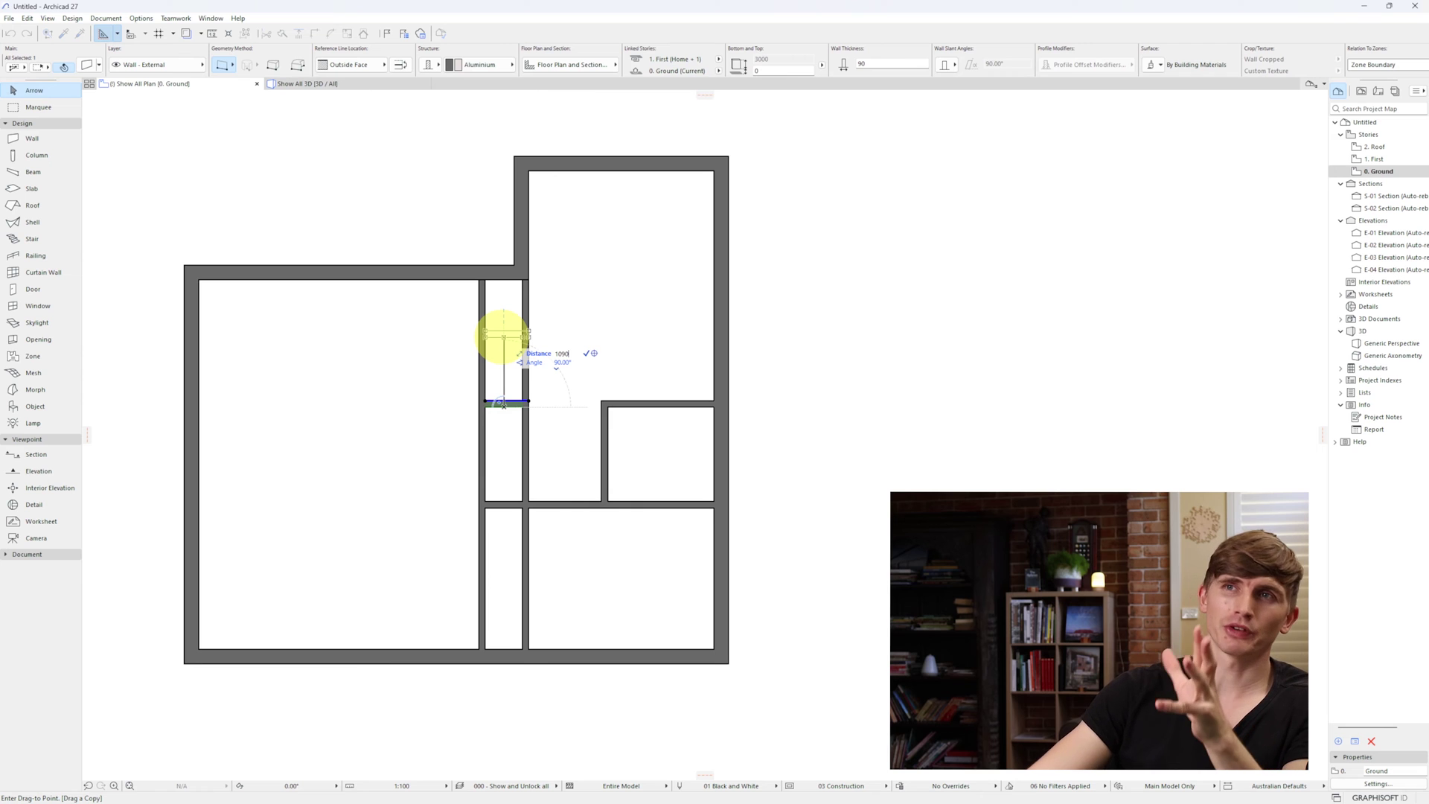
key("Return")
key("Escape")
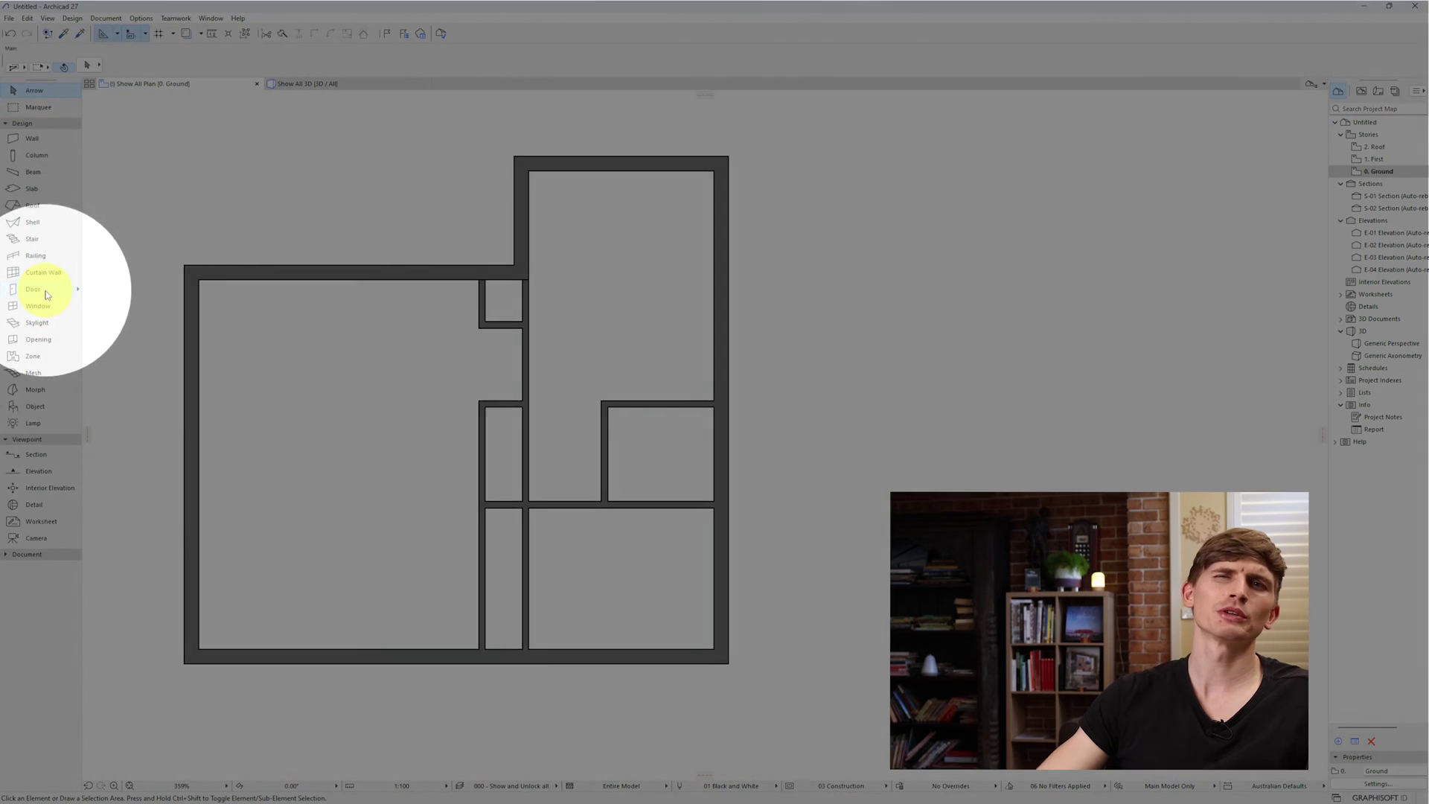
Place a 900 mm wide door in the upper-left external wall, about 2554 mm from its left corner, hinged left and opening outward.
left_click(46, 295)
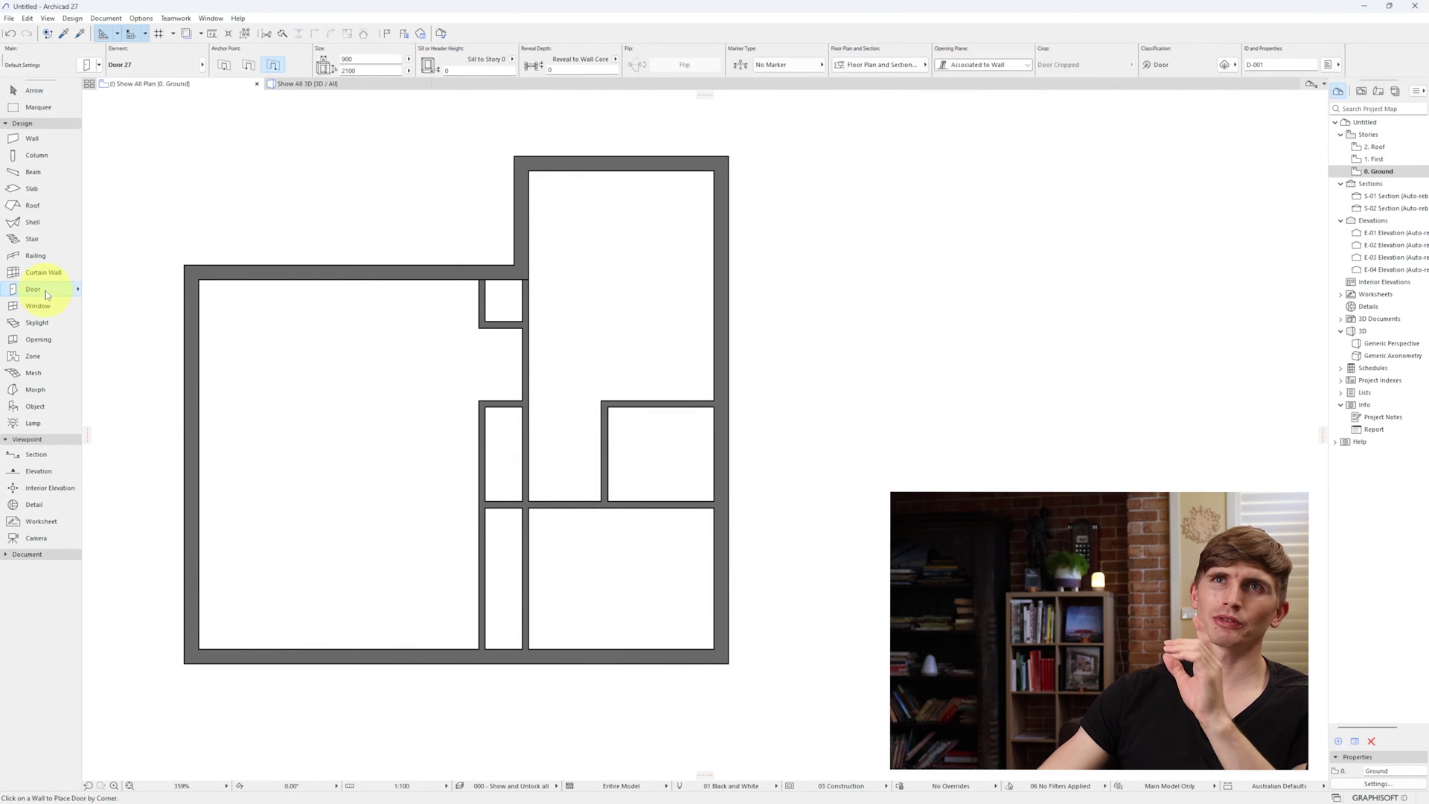
left_click(369, 264)
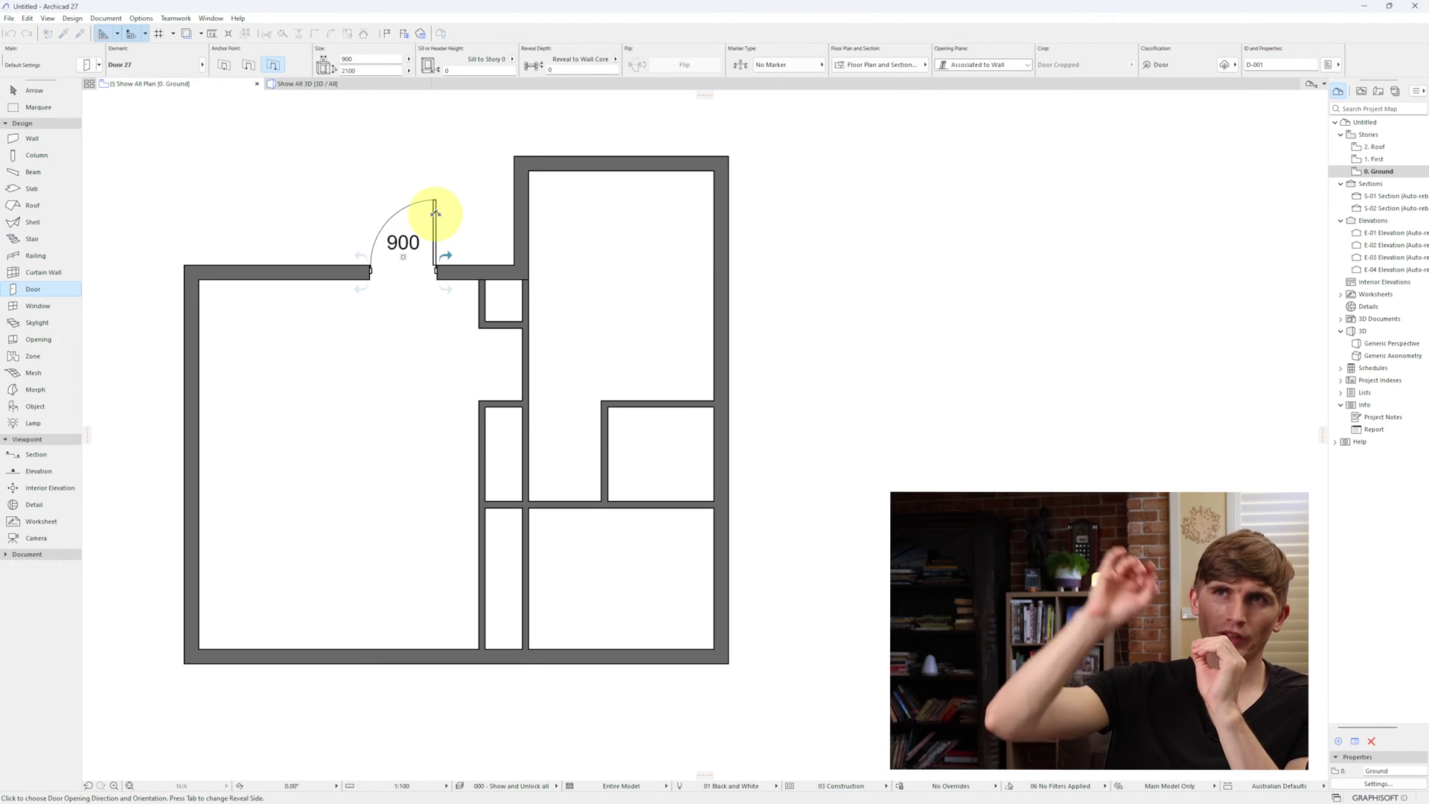
left_click(317, 196)
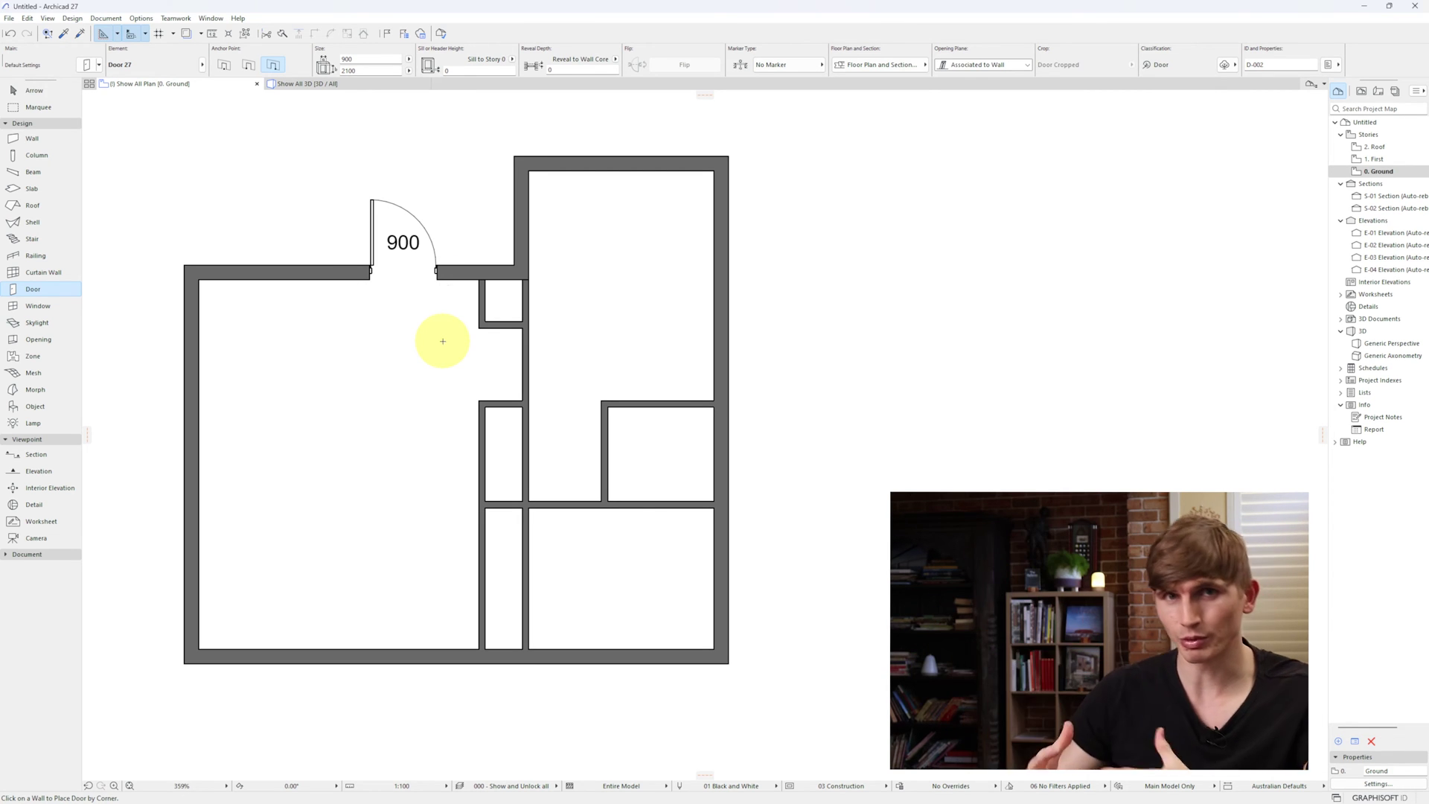
key("Escape")
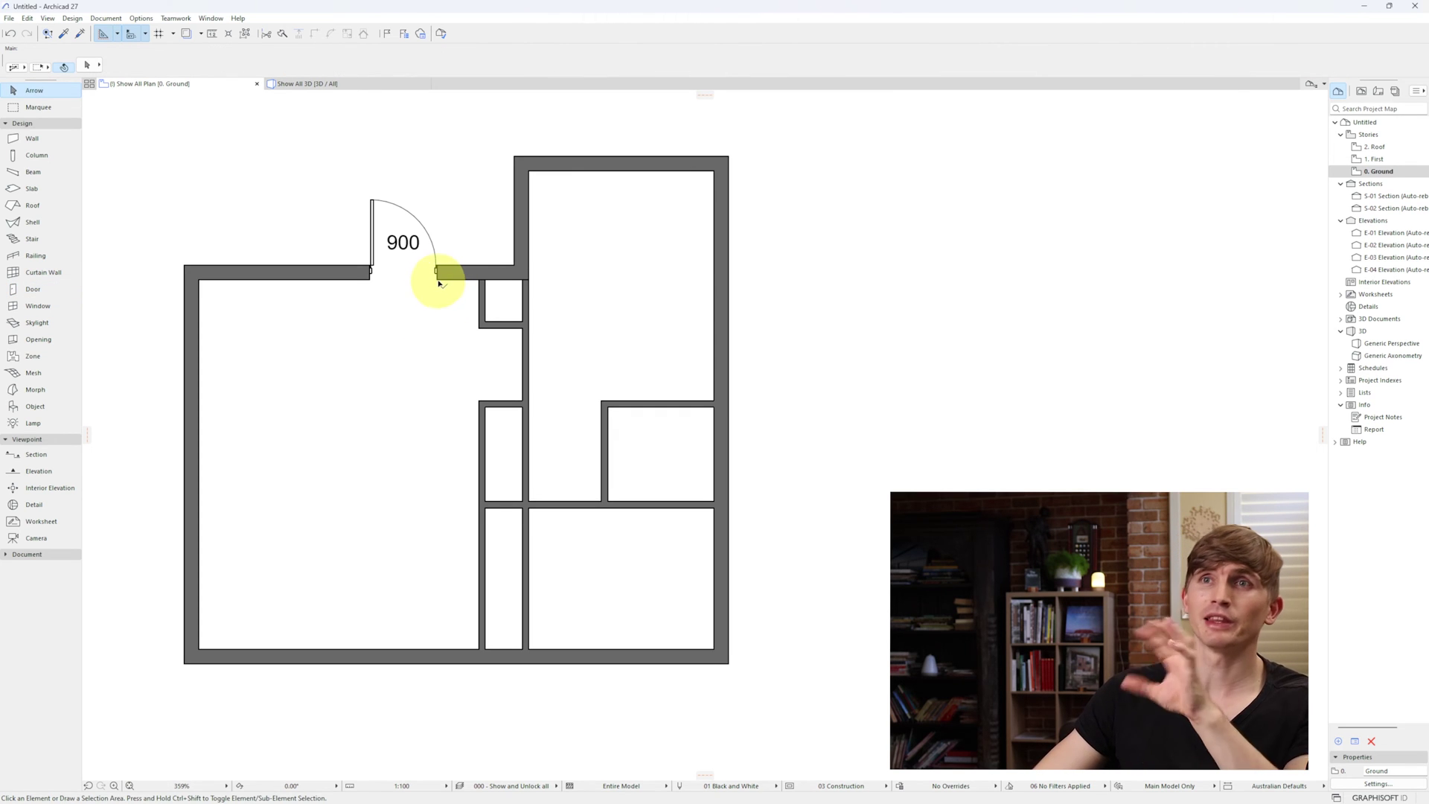
Set the external door's width to 820 mm.
left_click(437, 280)
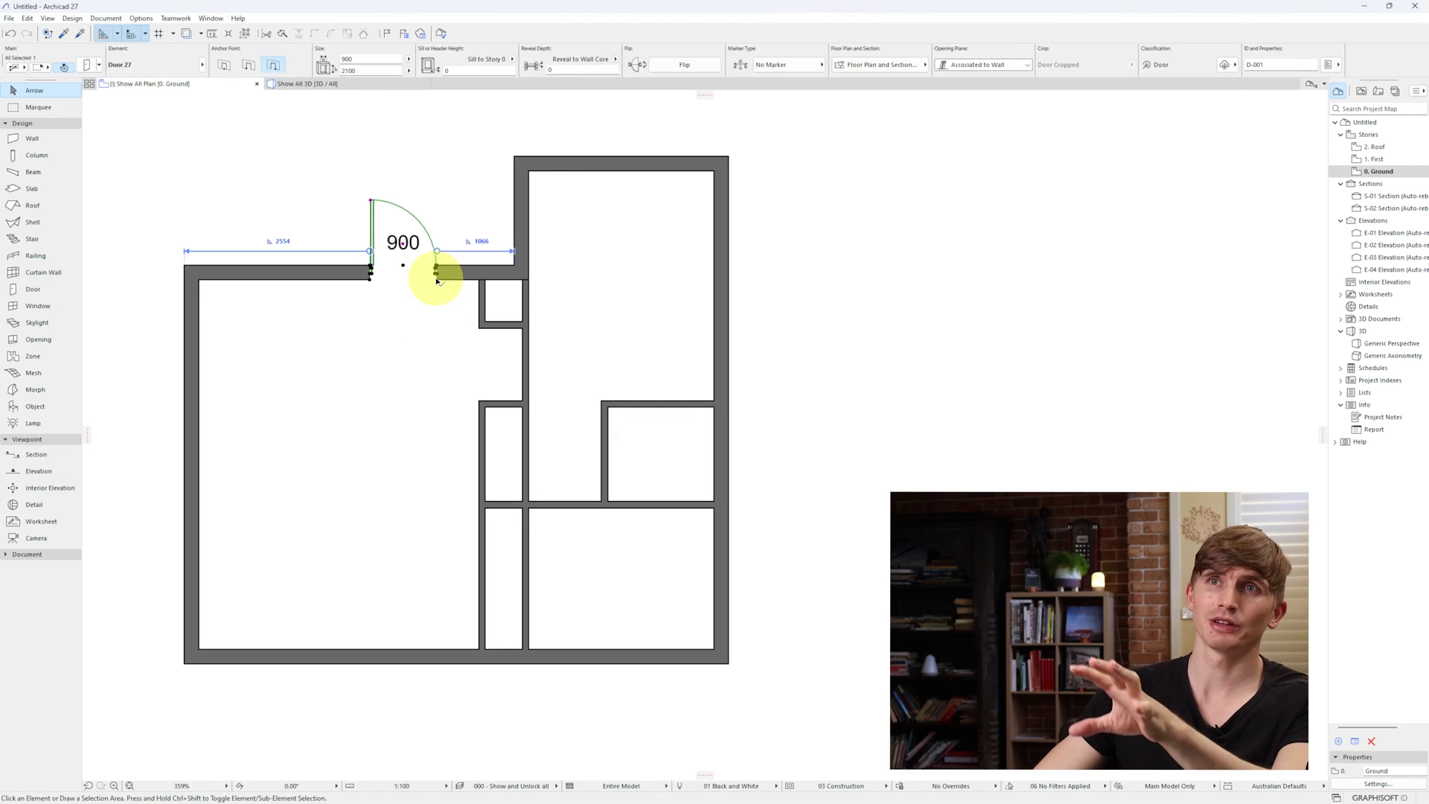
left_click(368, 60)
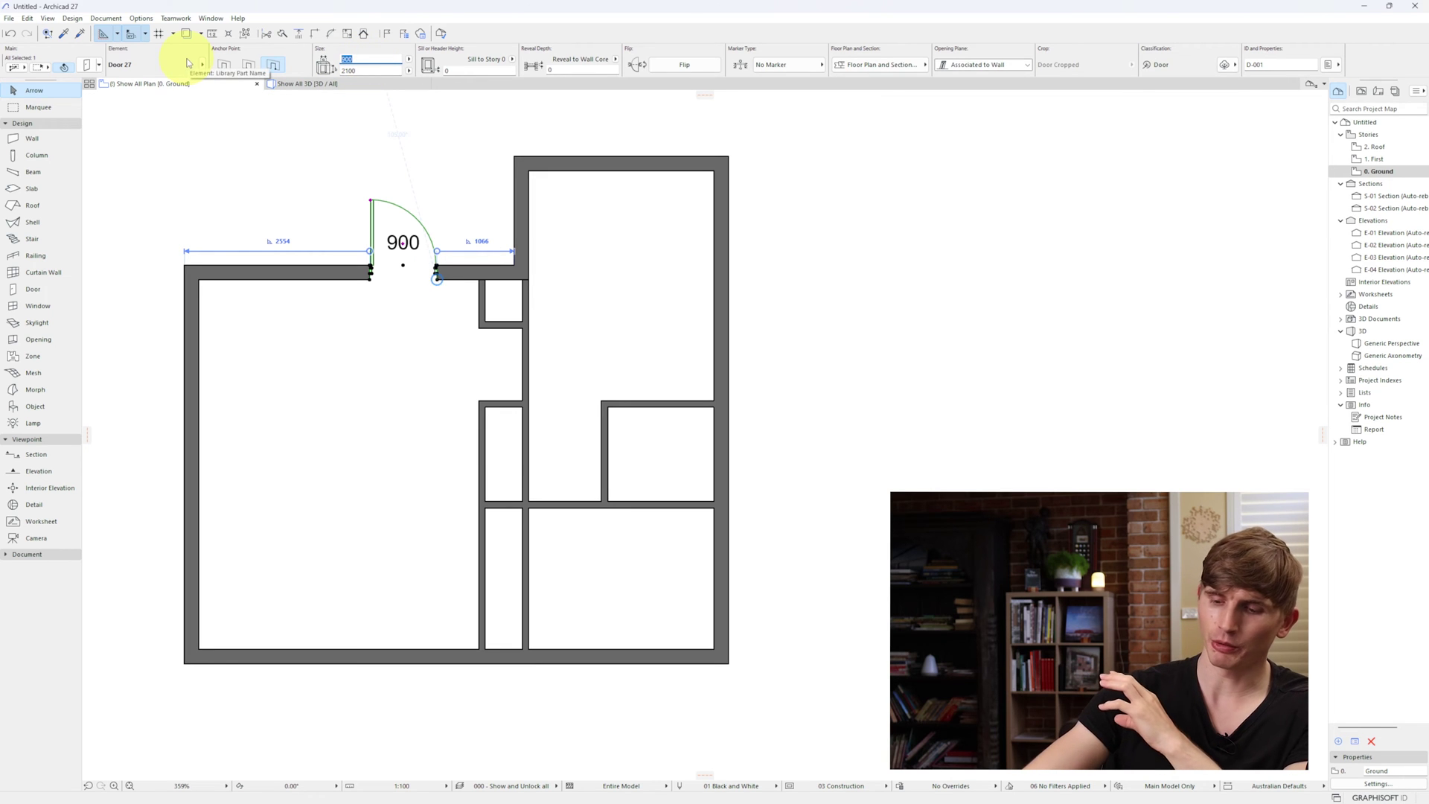
type("820")
key("Return")
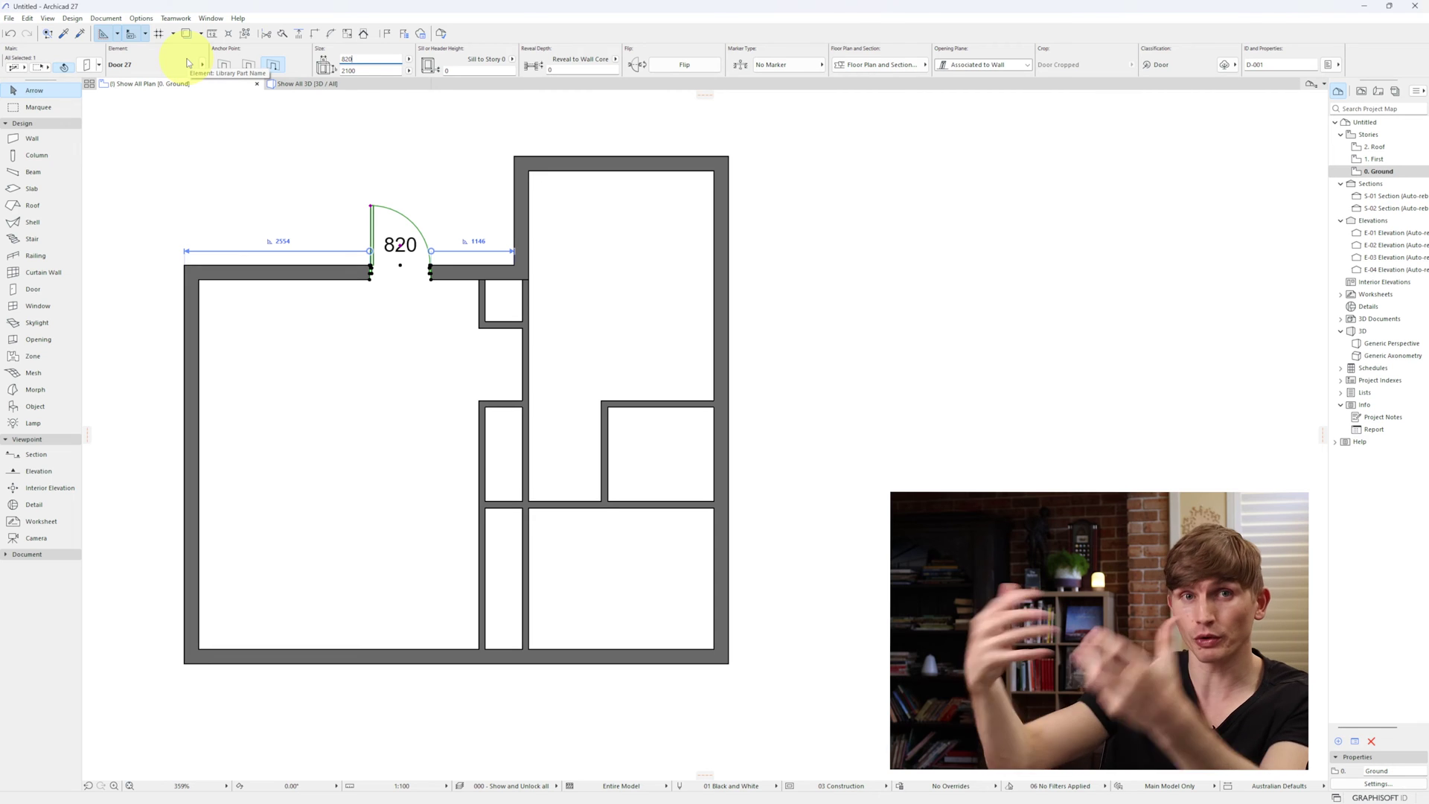
left_click(473, 310)
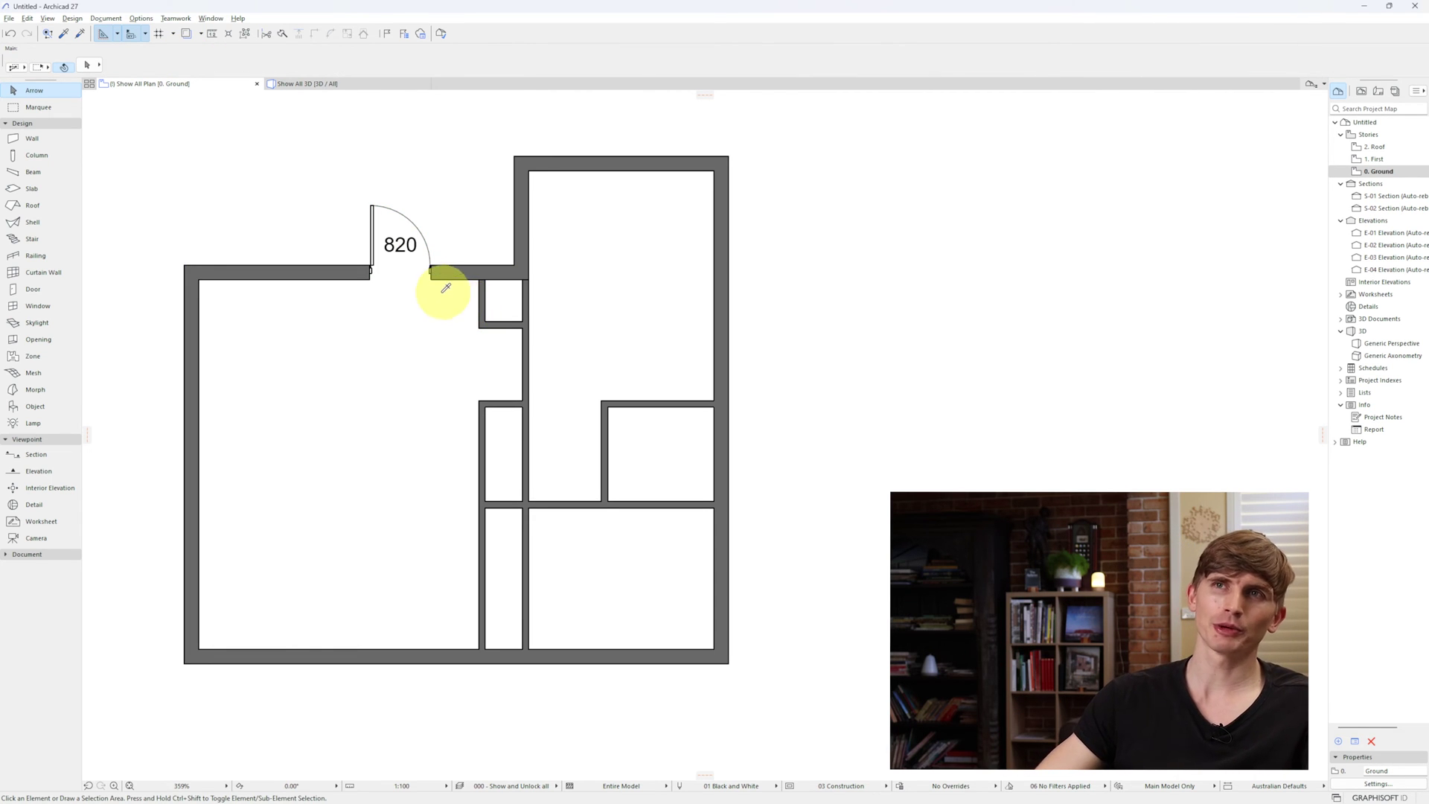
Place a matching 820 mm door in the horizontal partition below the hallway, against the small room's corner, hinged left and opening downward.
mouse_move(435, 276)
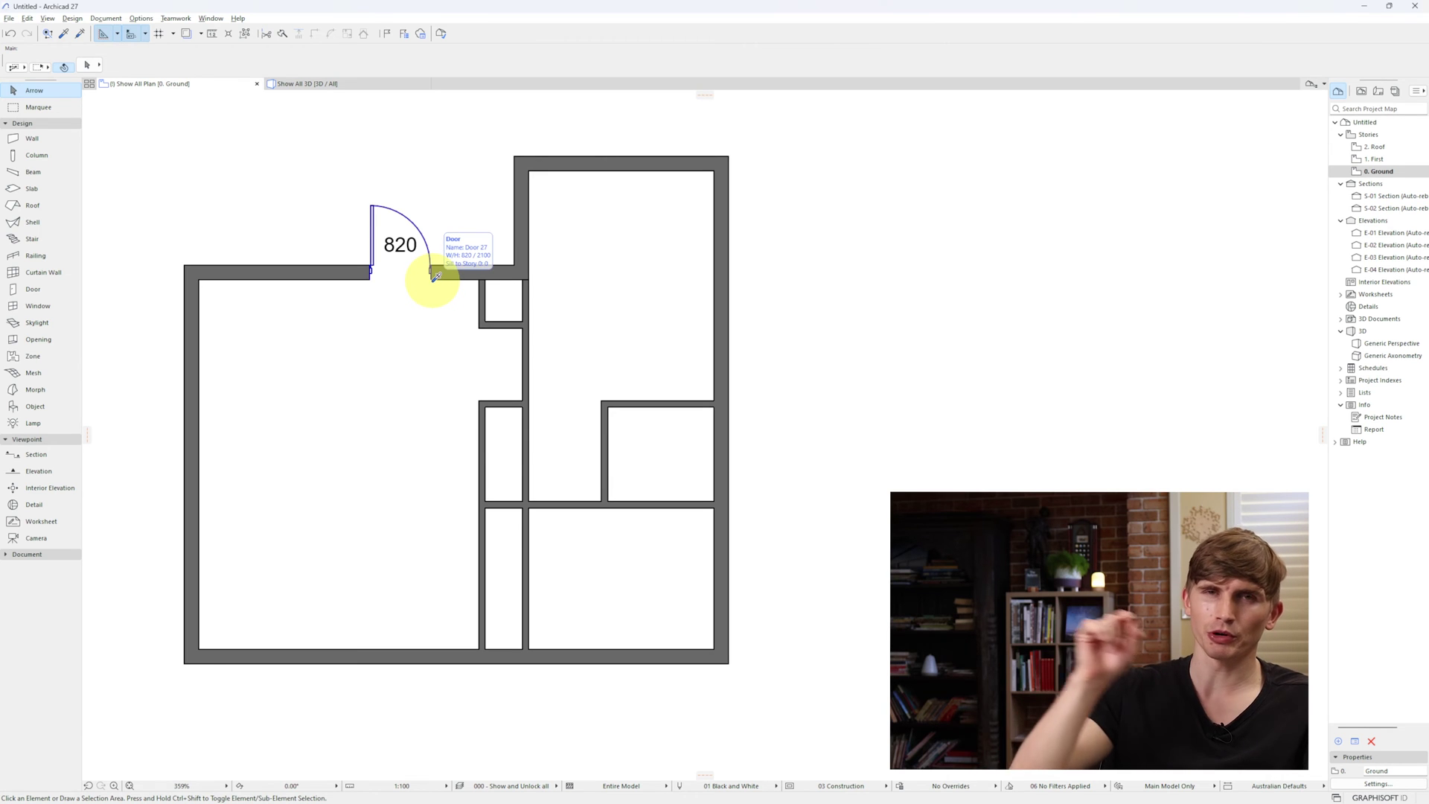
left_click_drag(435, 277, 436, 277)
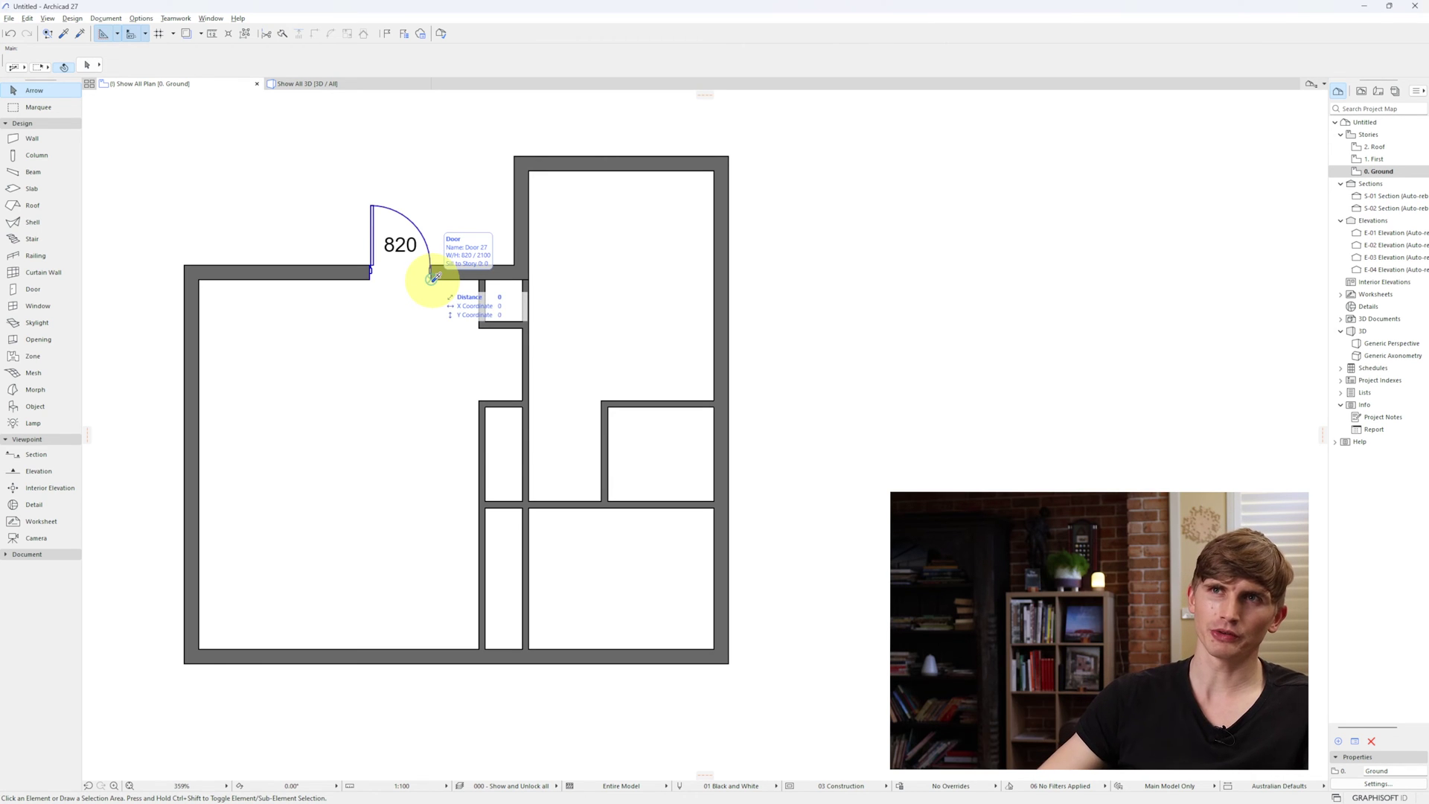
left_click(434, 278, "alt")
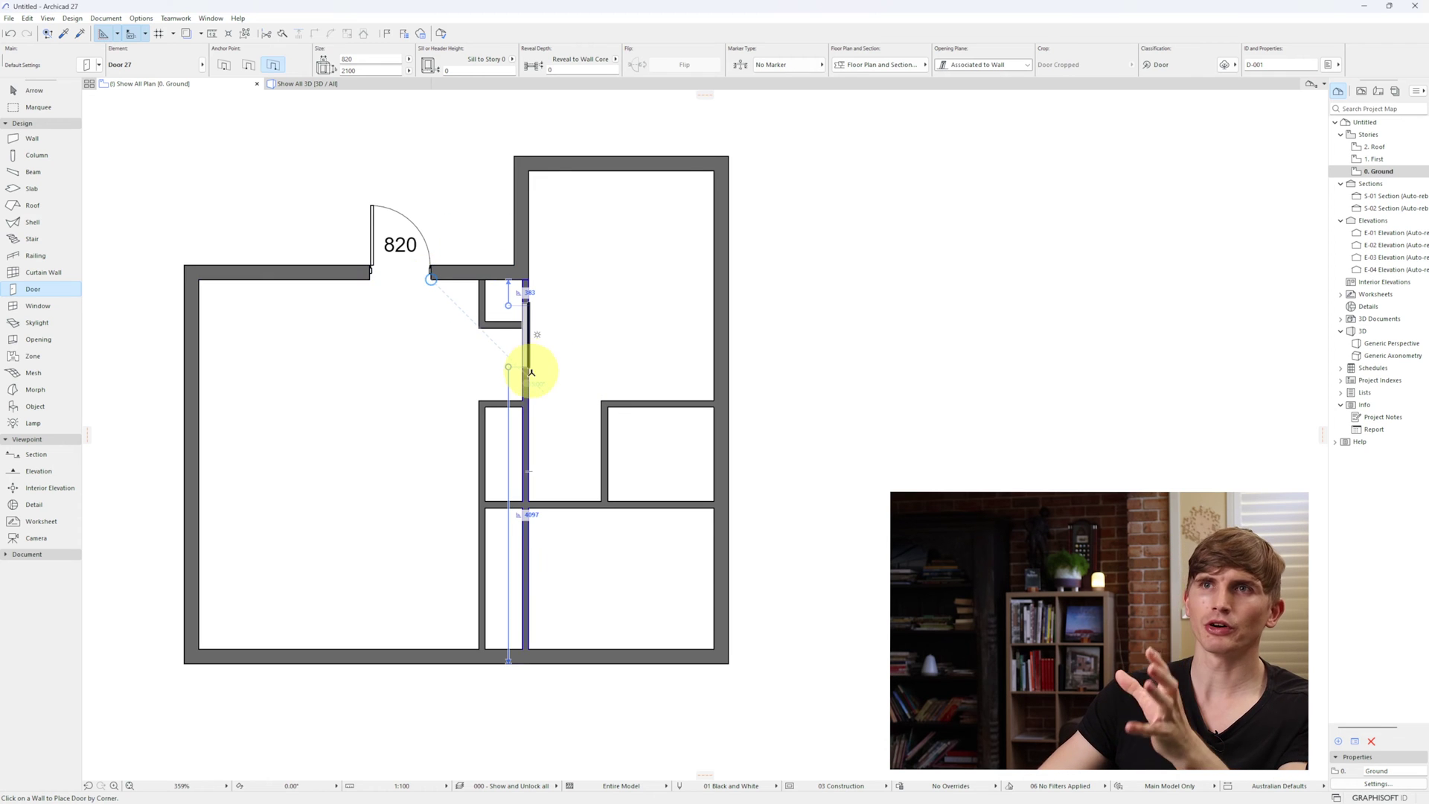
left_click(595, 506)
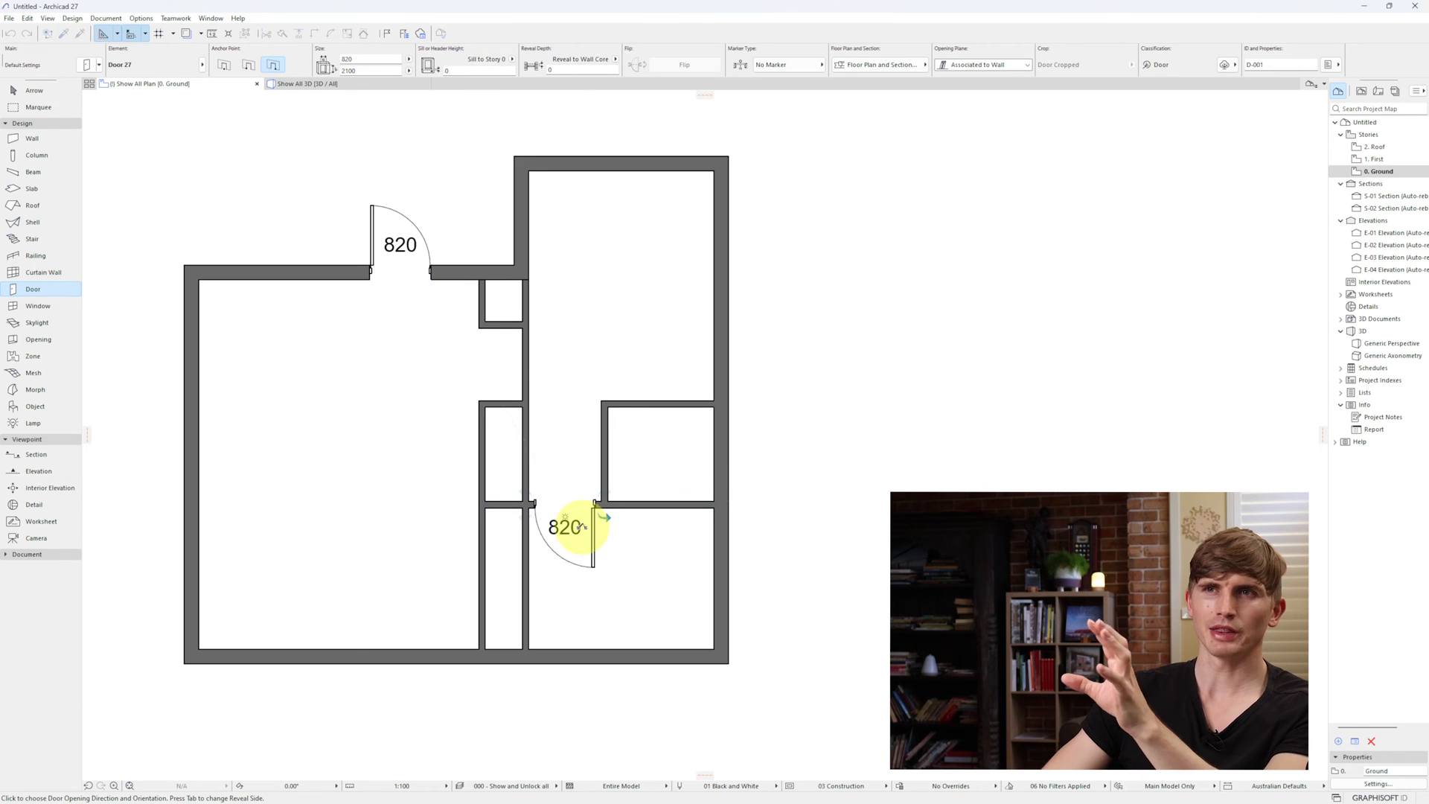
left_click(401, 563)
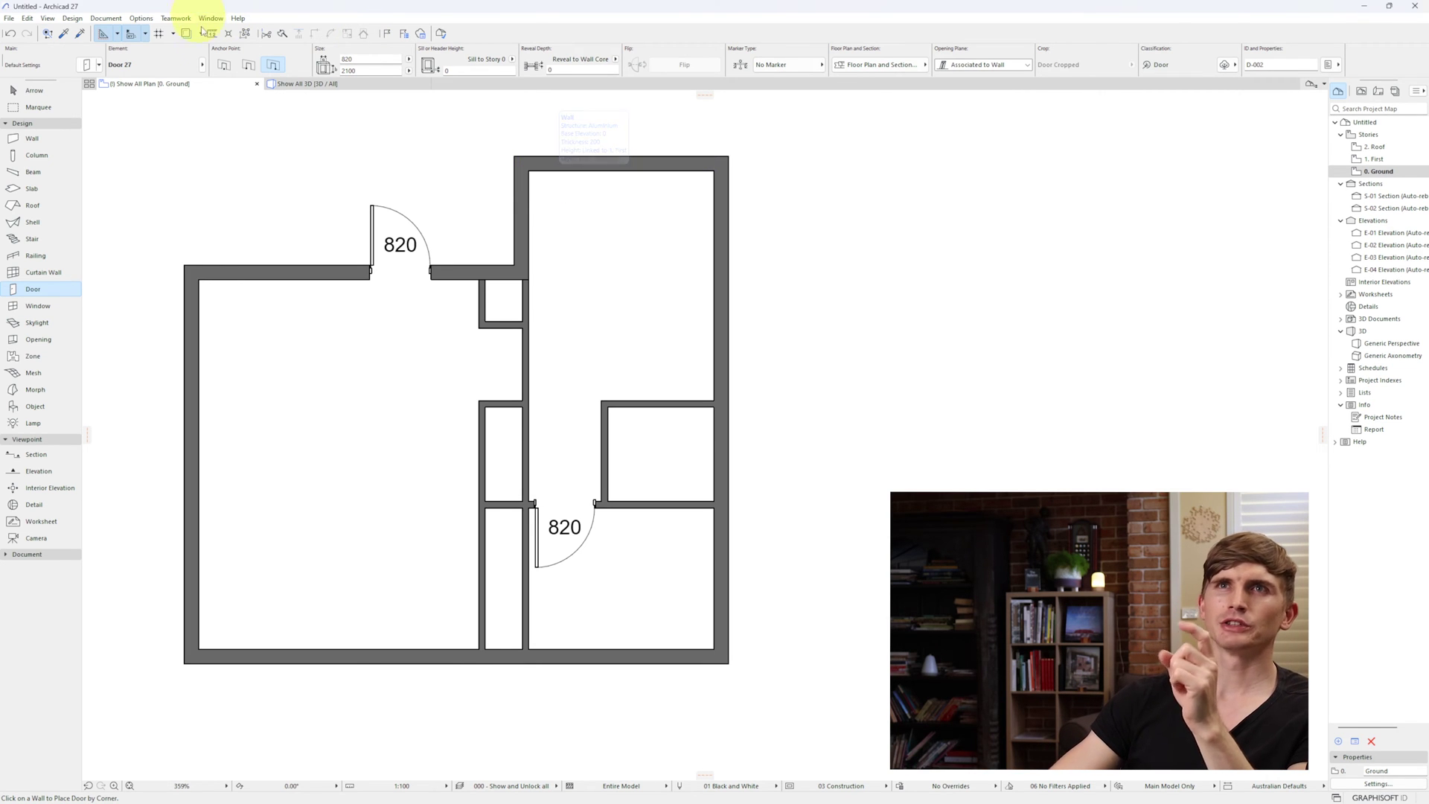
Place centre-anchored 820 mm doors in the upper-right external wall, opening inward, and in the long vertical partition between the stubs, opening left.
left_click(225, 66)
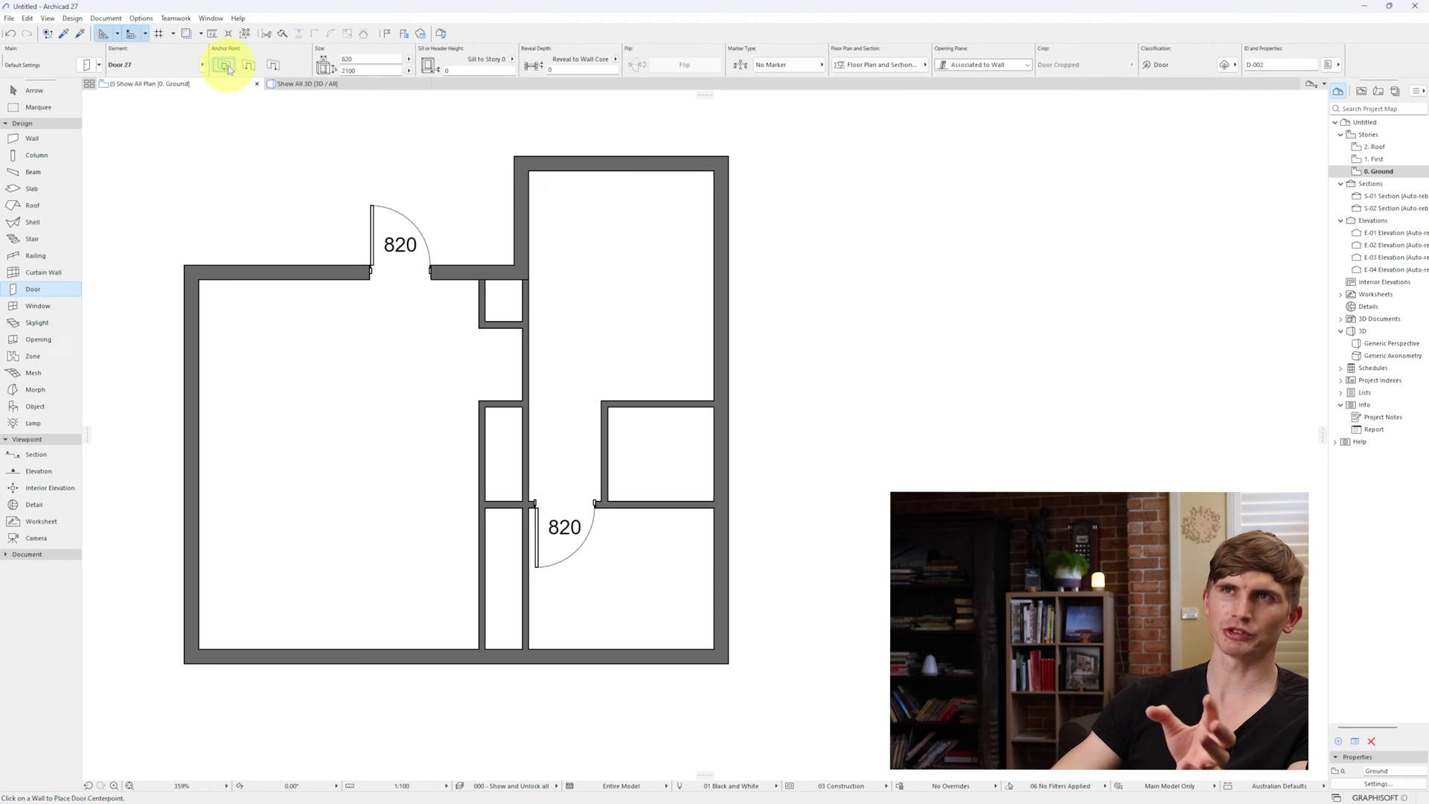
left_click(567, 175)
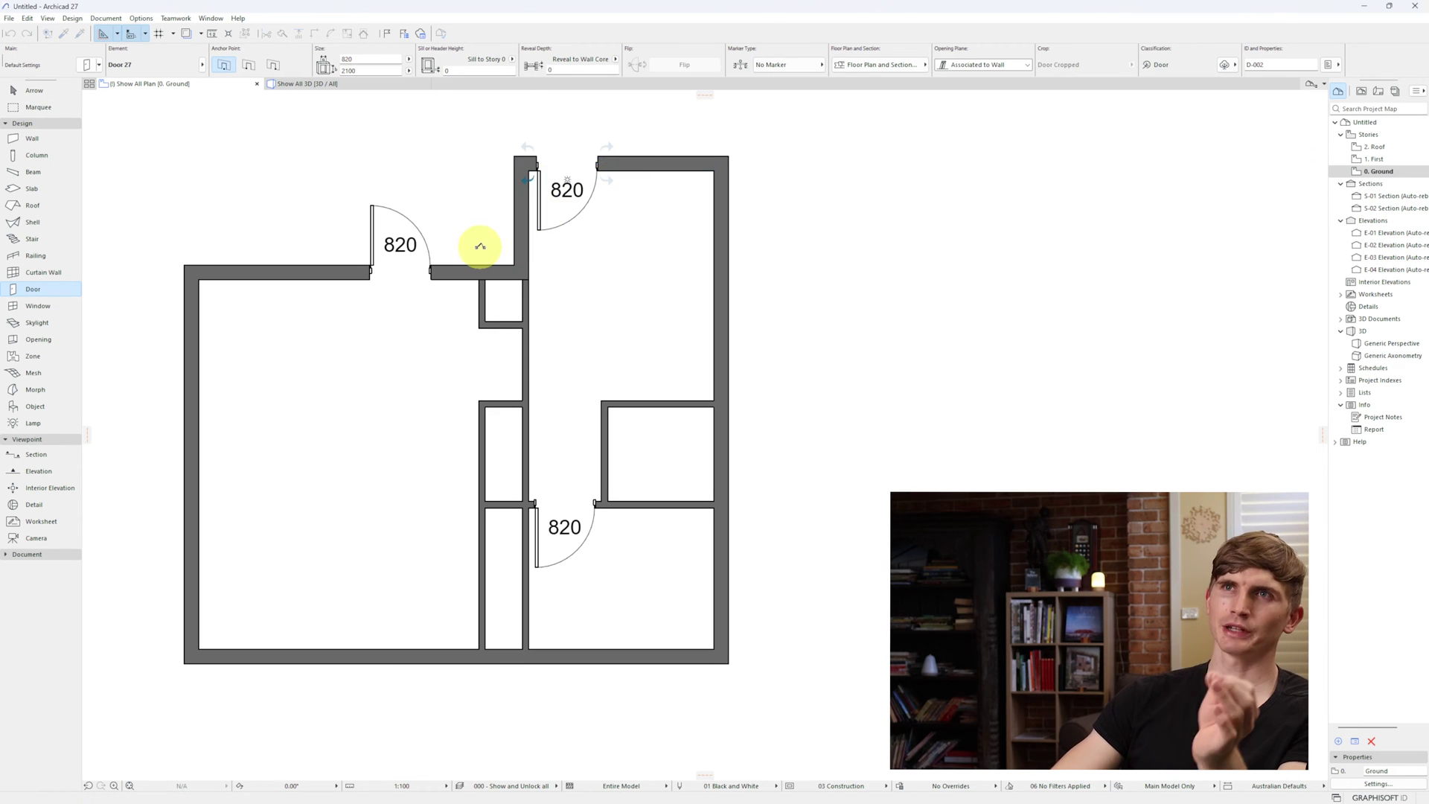
left_click(521, 362)
left_click(428, 297)
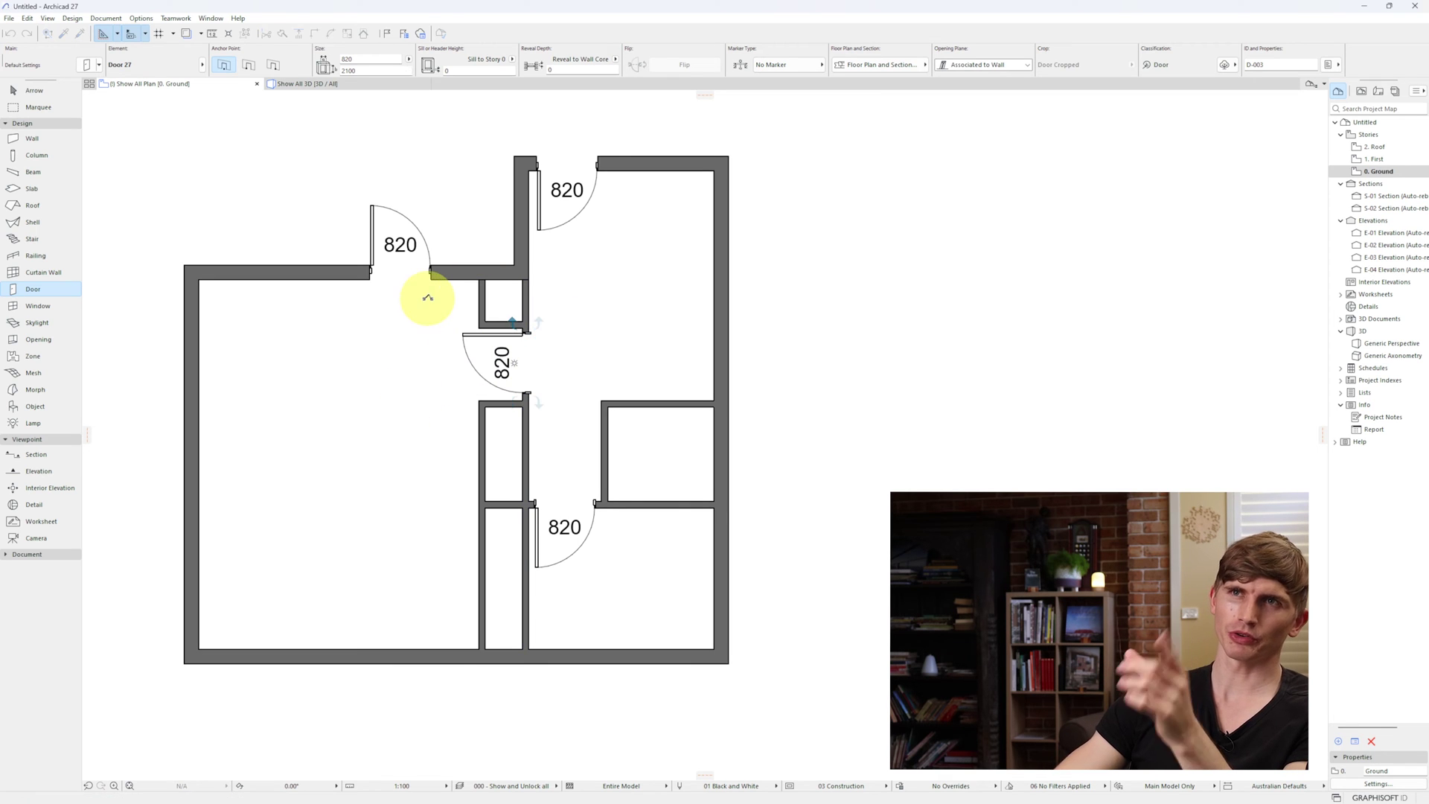
Place 820 mm doors in the lower part of the left vertical partition and centred in the short vertical partition, both opening left.
left_click(482, 599)
left_click(406, 636)
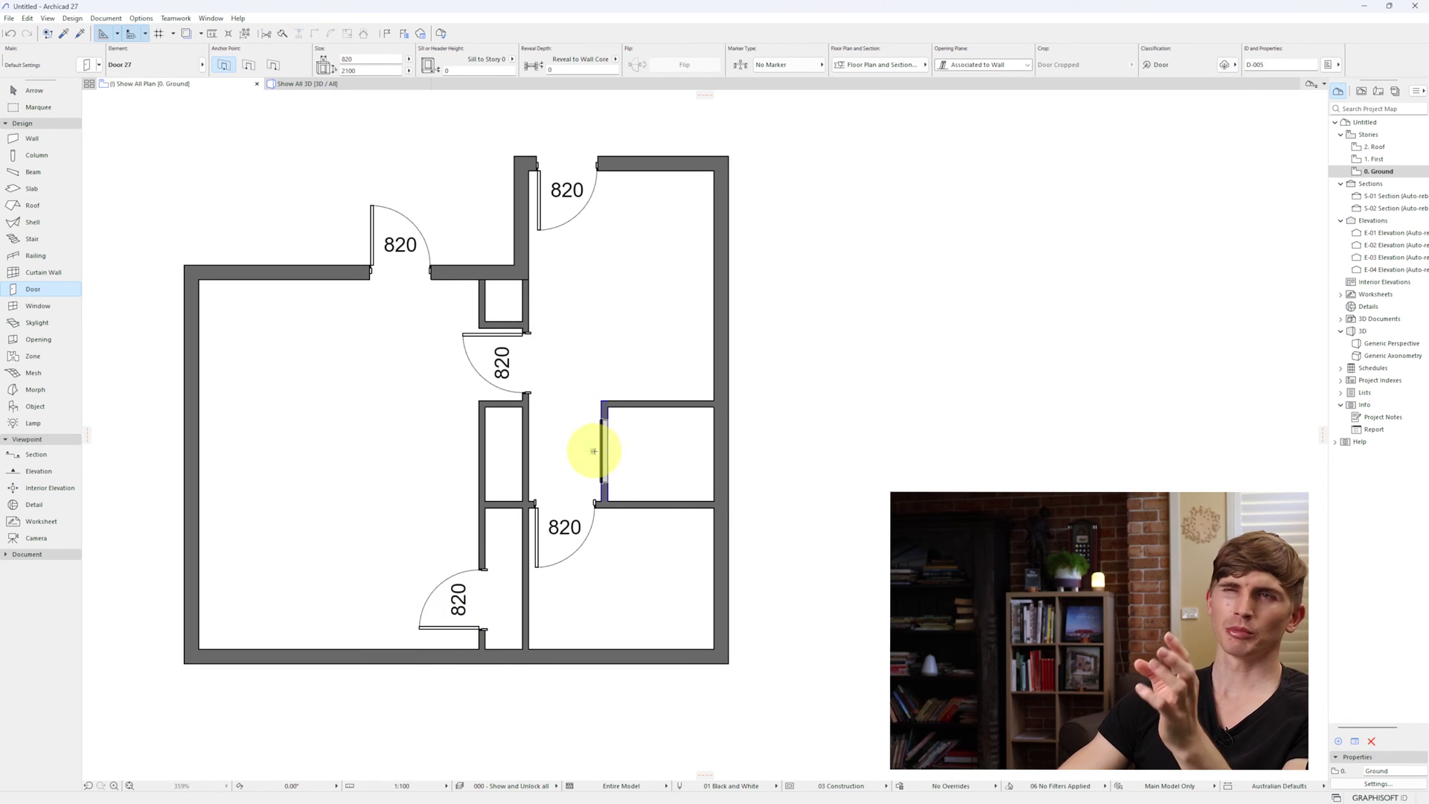
left_click(603, 450)
left_click(575, 354)
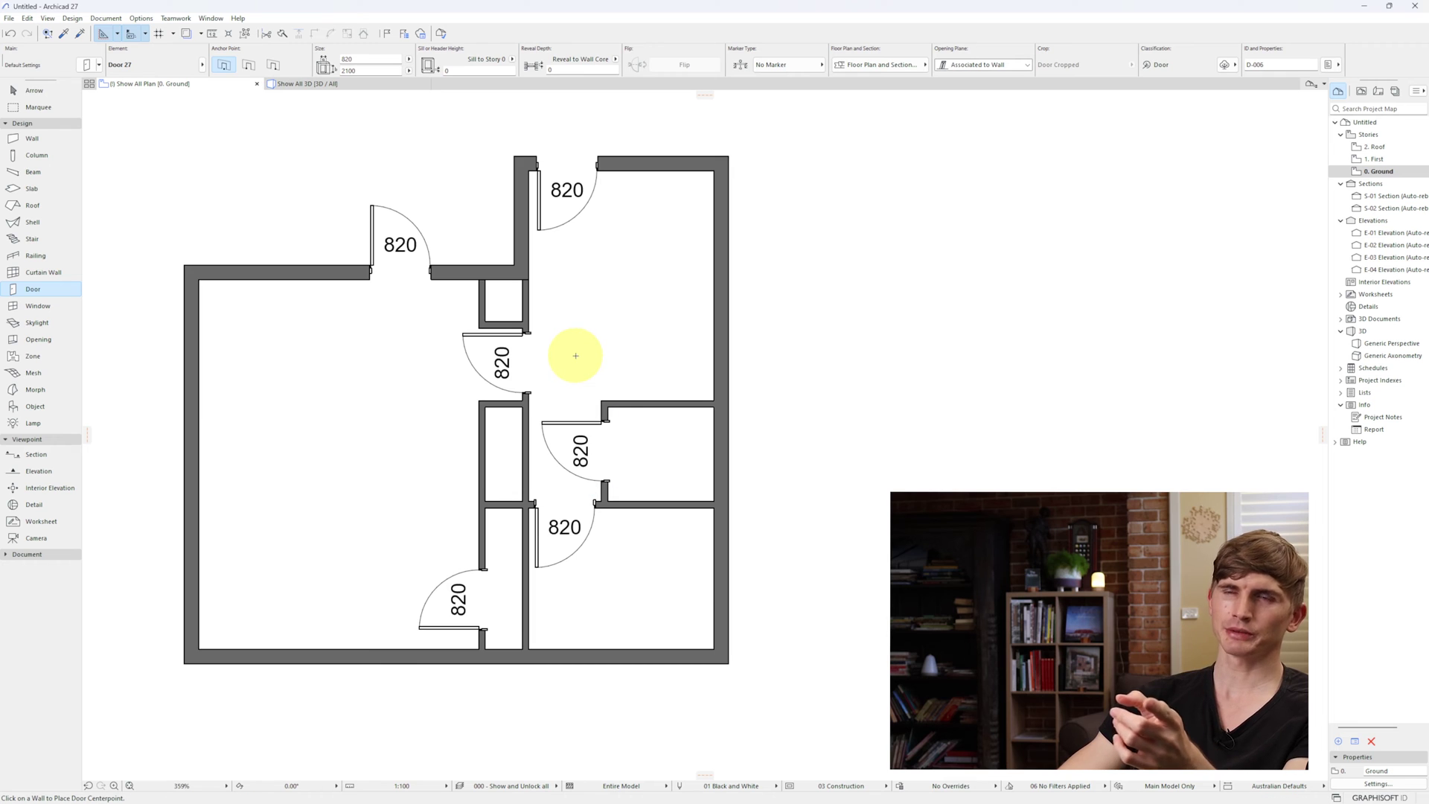
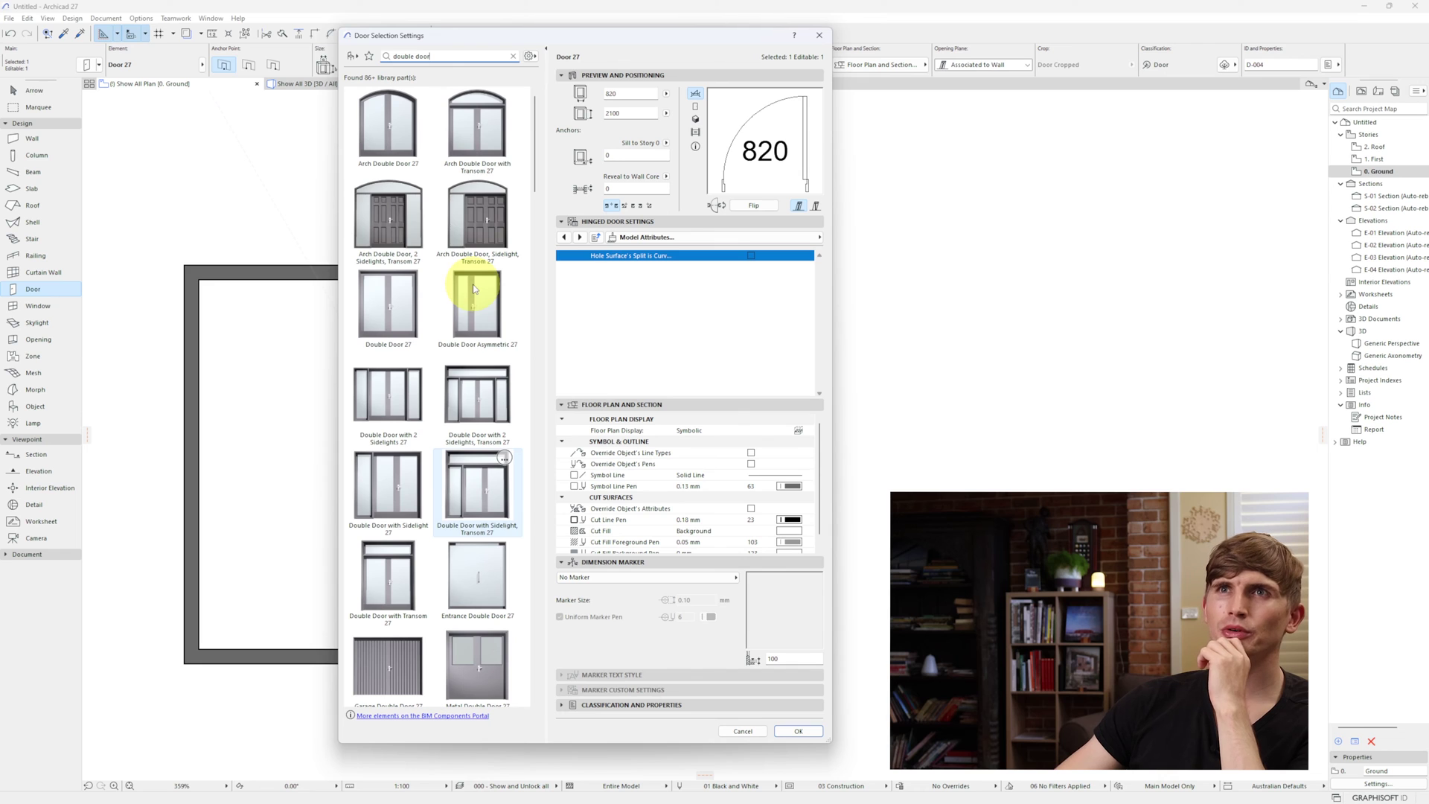
Change the door in the lower part of the left vertical partition to Double Door 27.
left_click(402, 317)
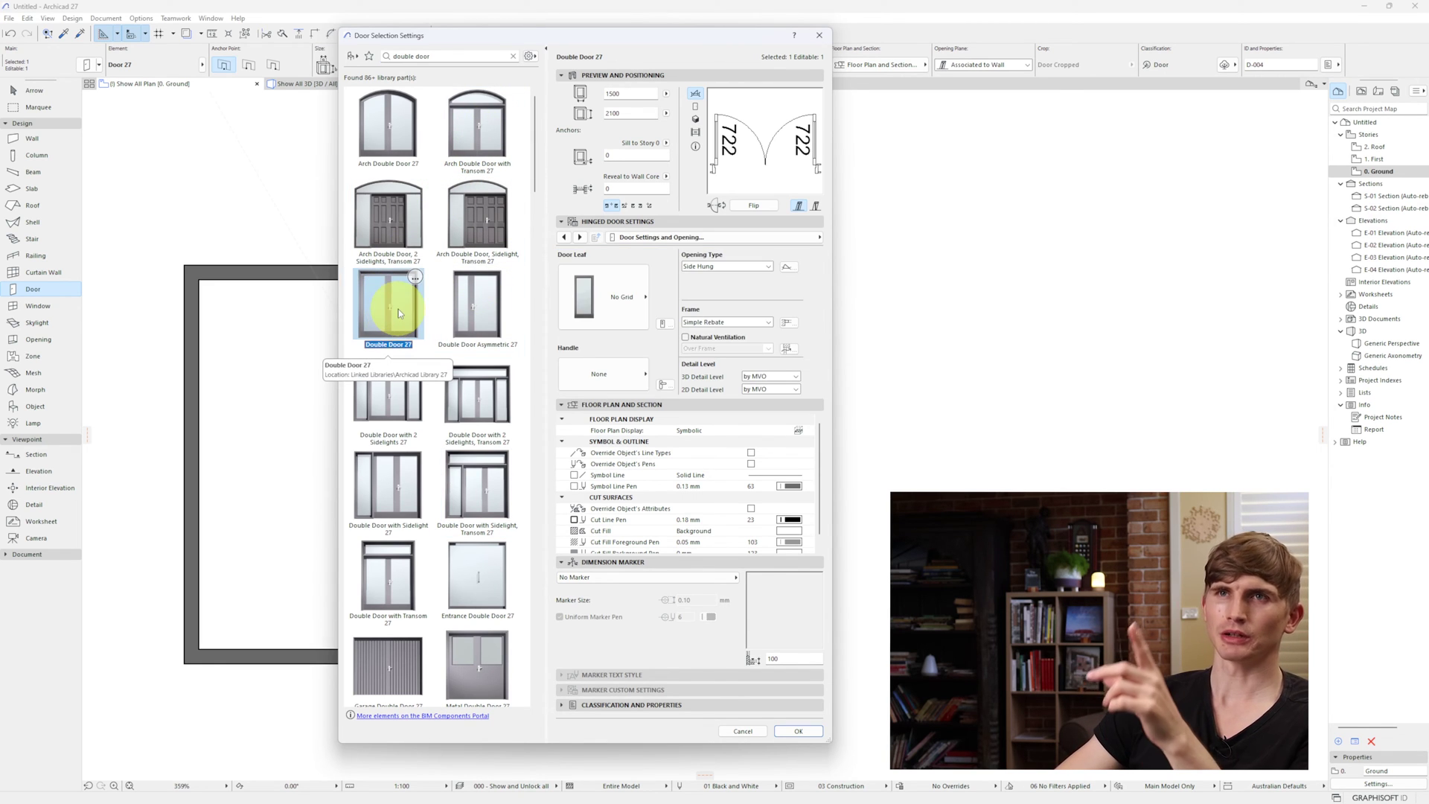
left_click(797, 736)
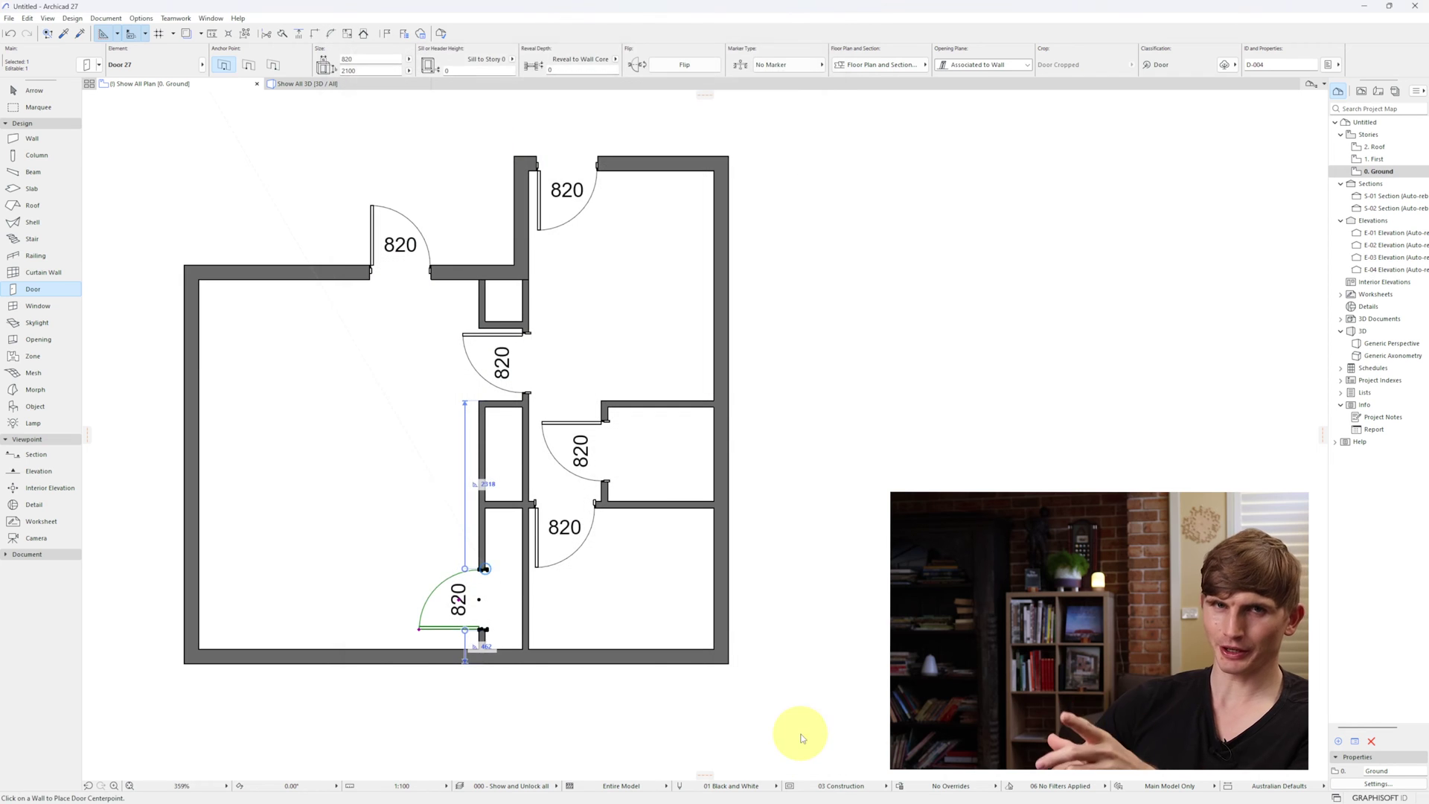
left_click(517, 568)
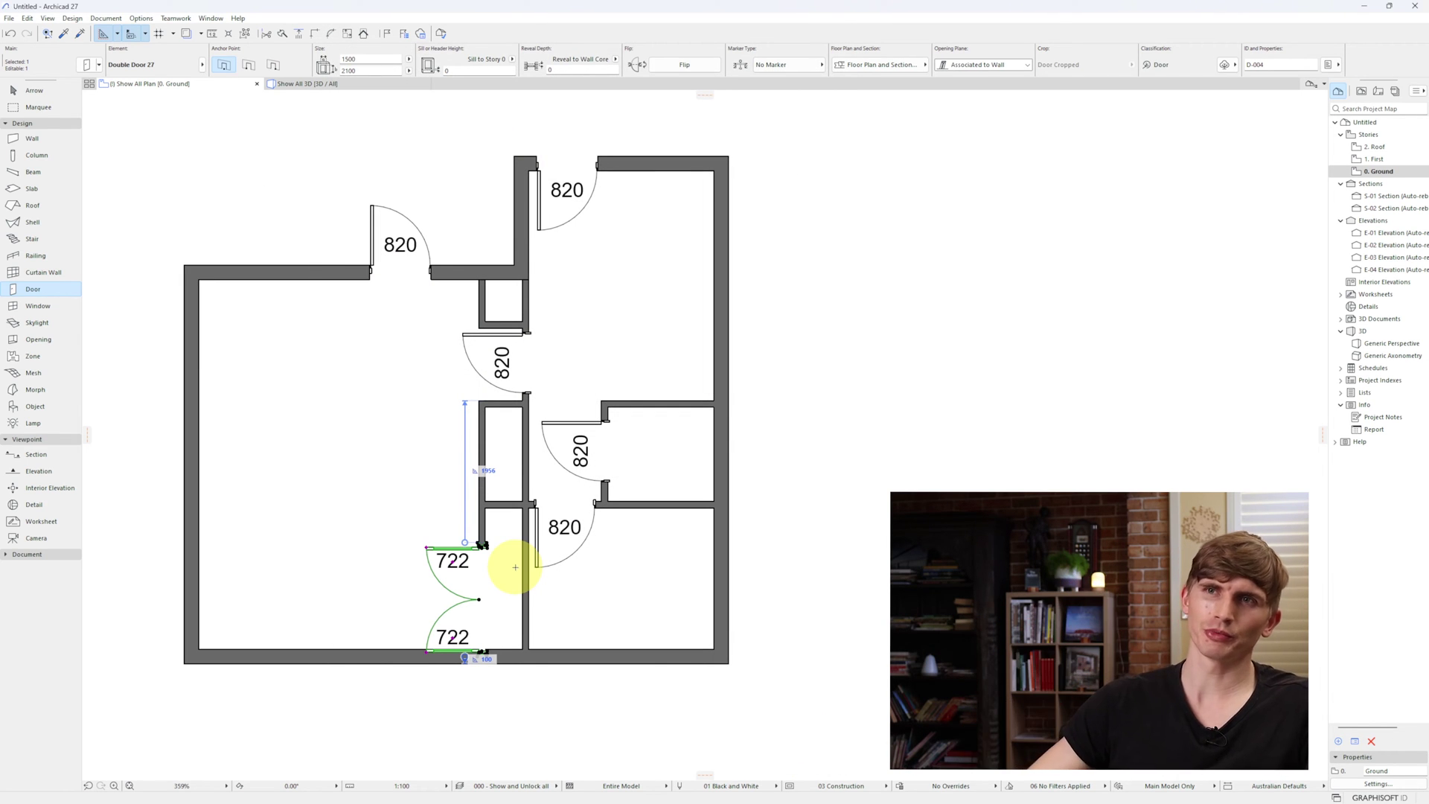
Move the double door about 268 mm upward along its partition and set its width to 1640 mm.
key("ctrl+d")
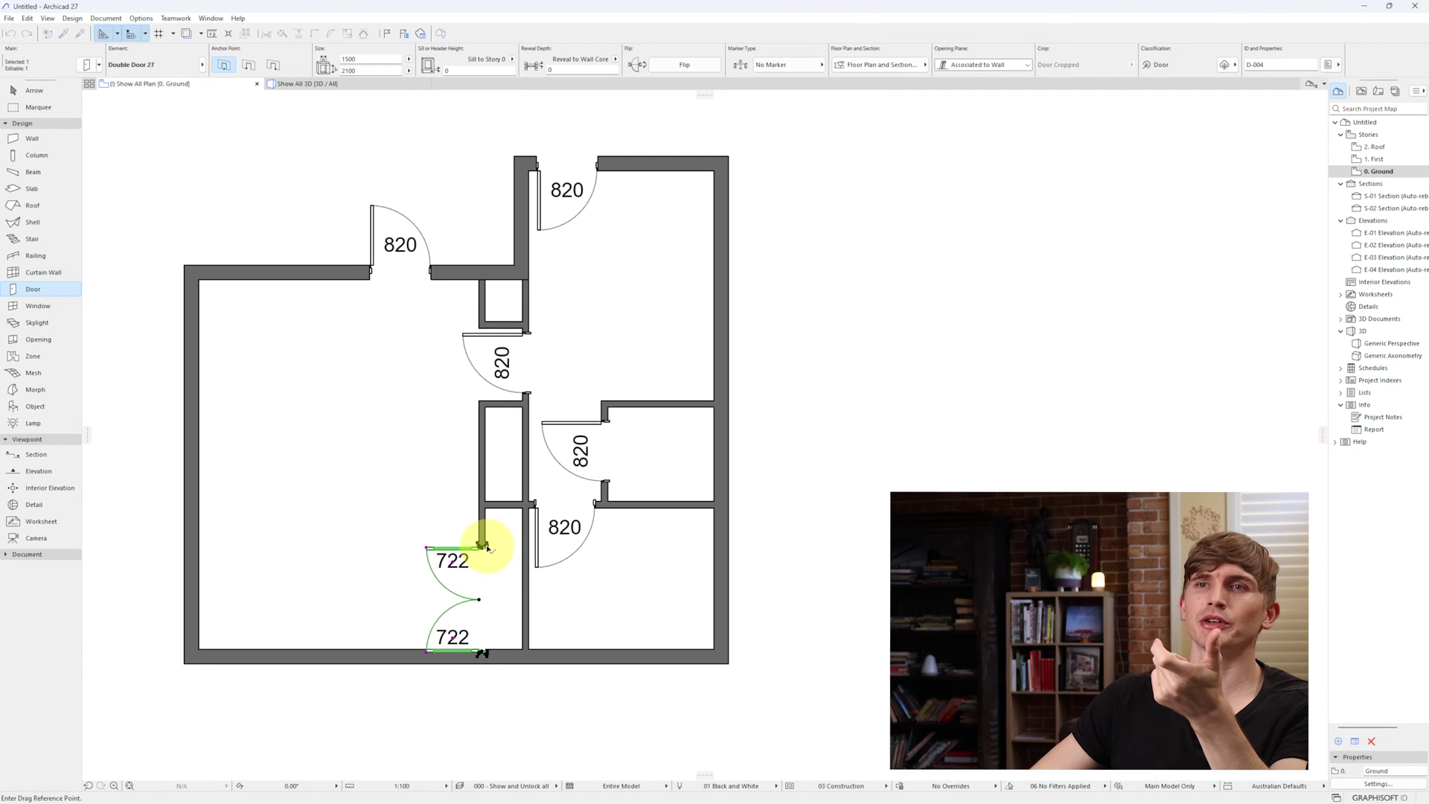
left_click(485, 547)
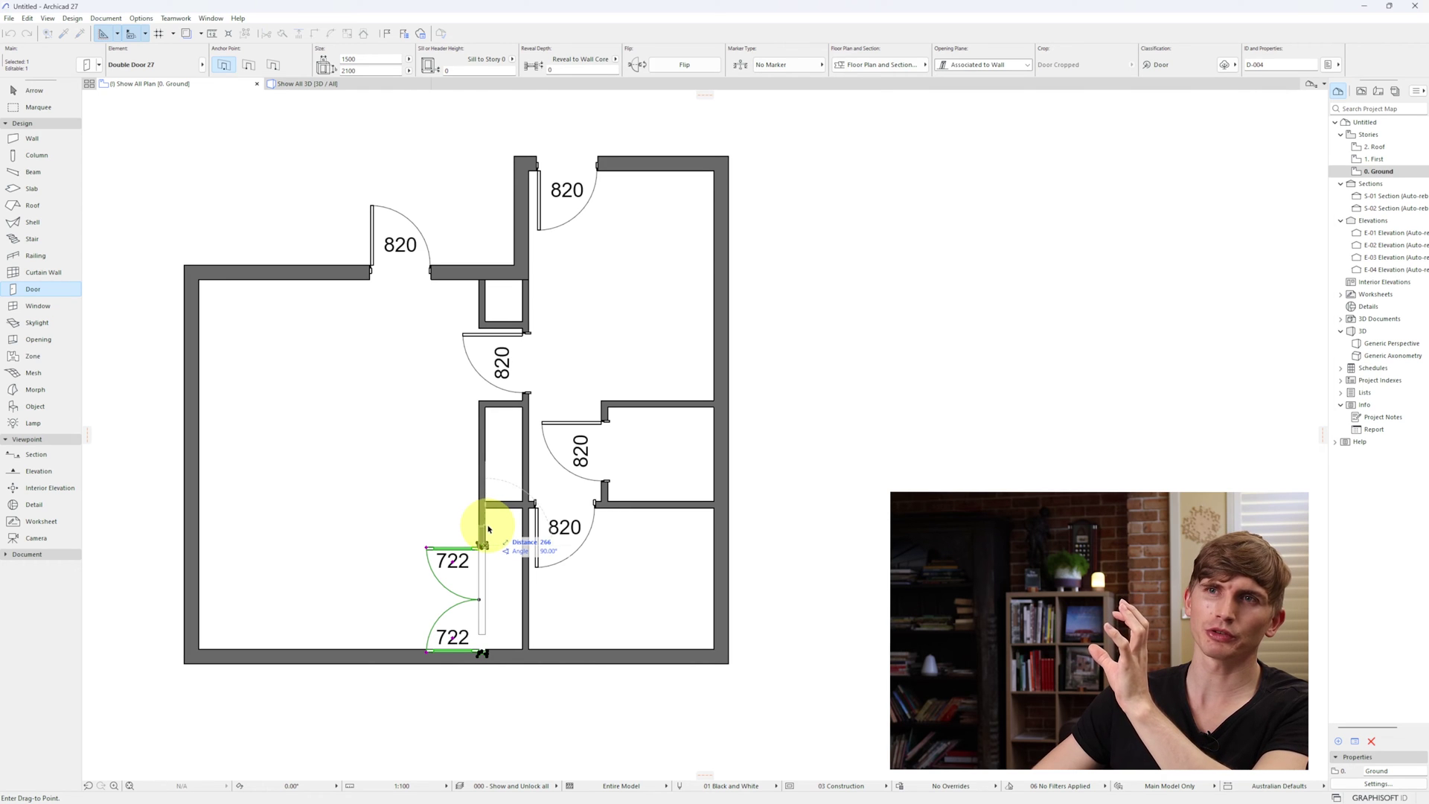
left_click(488, 525)
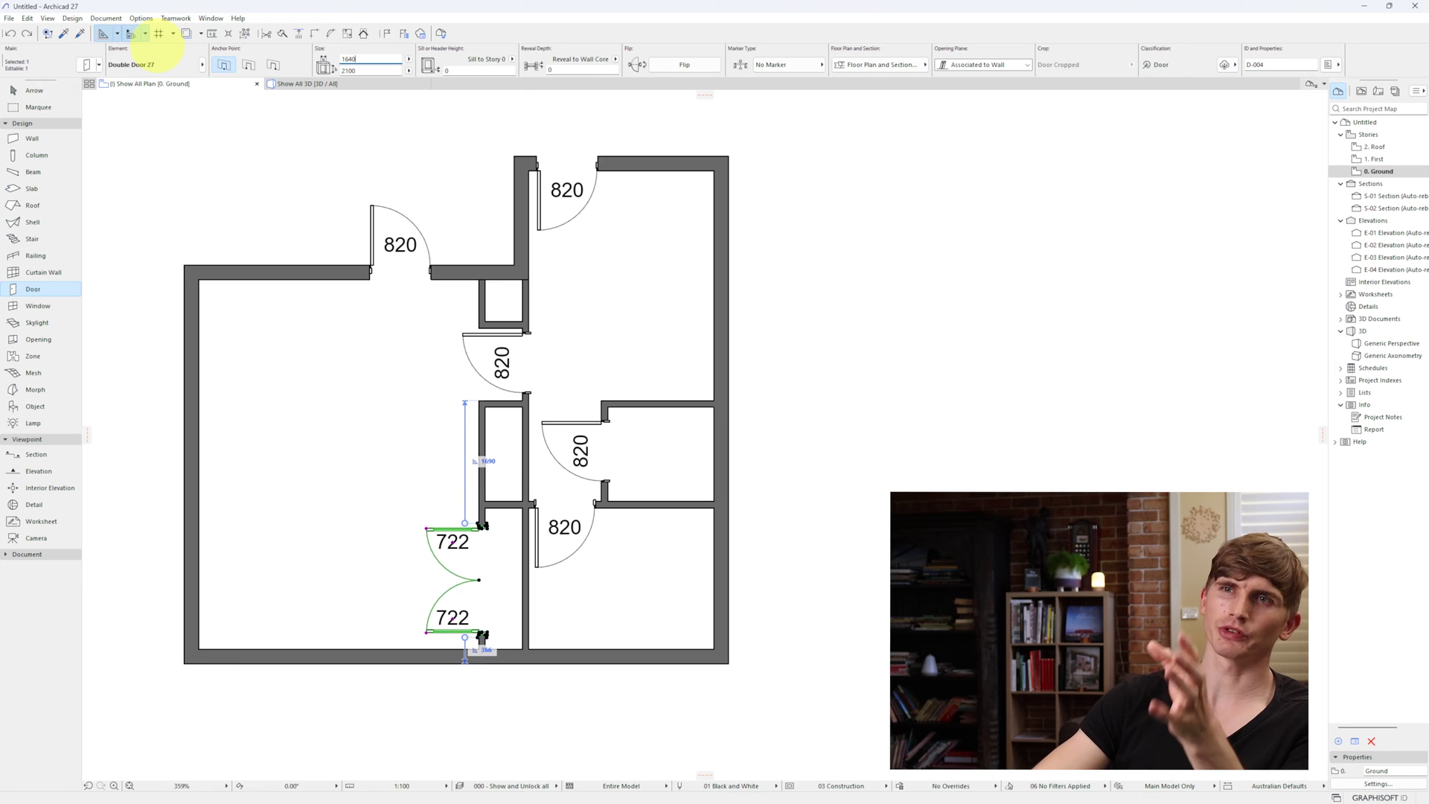
key("Return")
Change the door in the short vertical partition to Sliding Folding Multipanel Door 27.
left_click(604, 414)
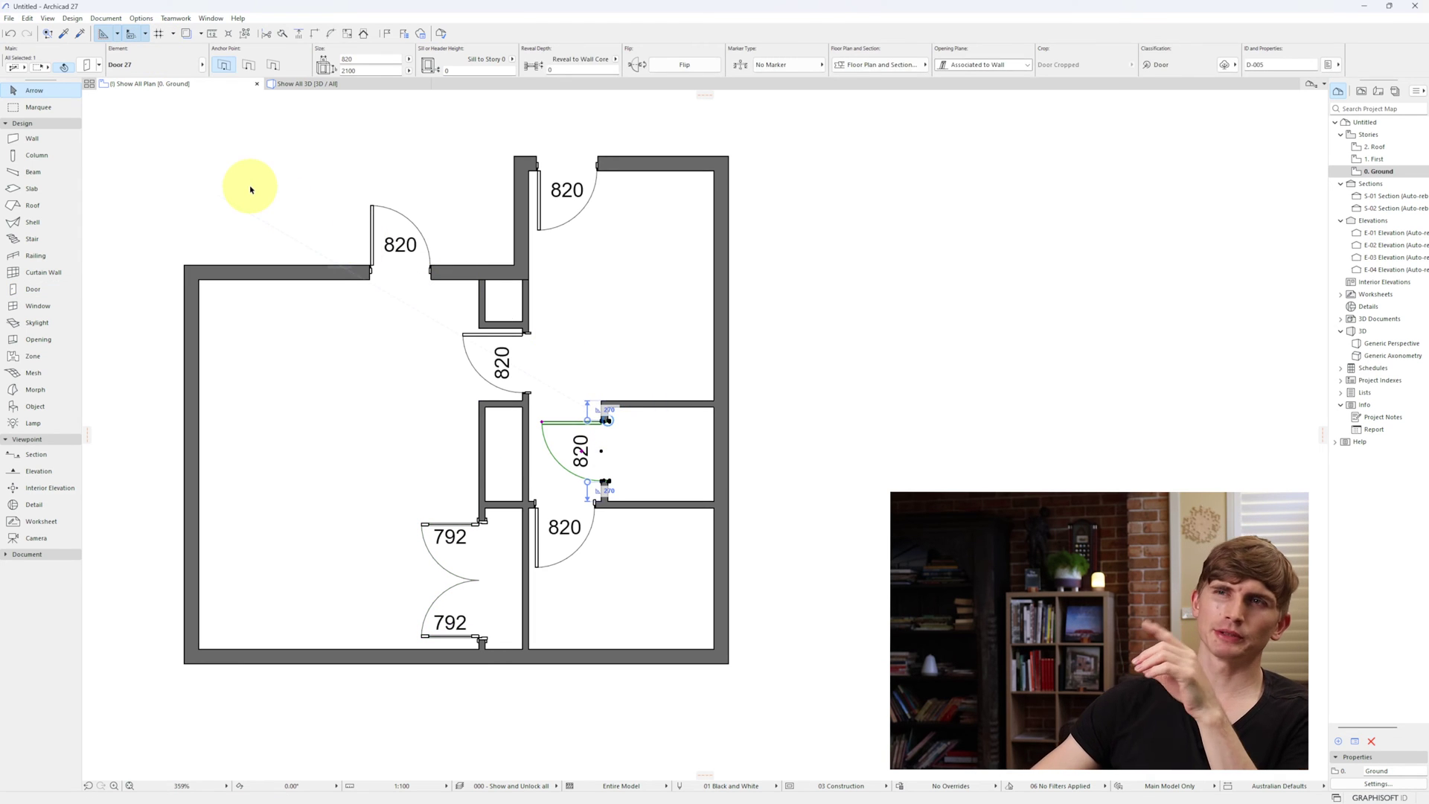
left_click(94, 67)
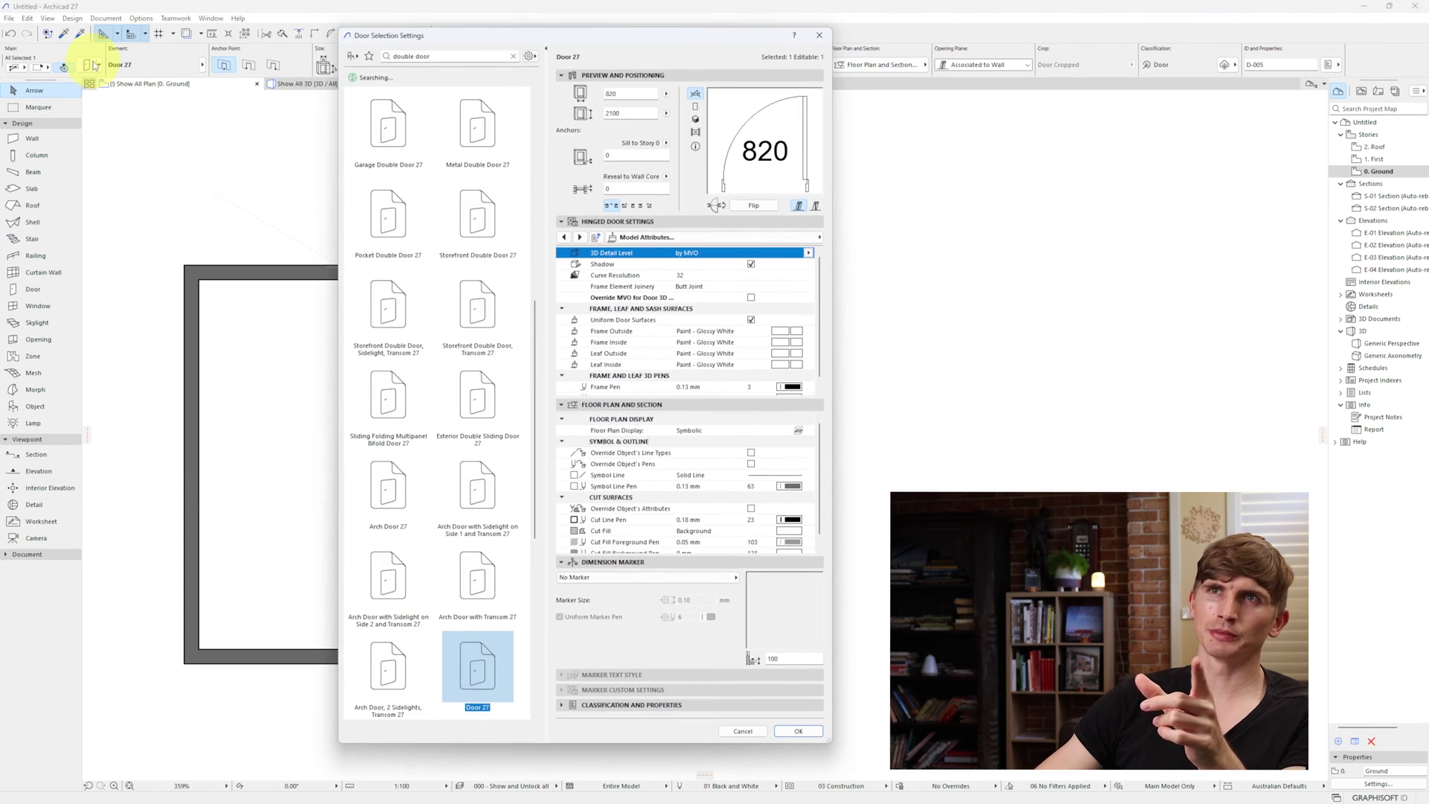
left_click(404, 57)
type("fold")
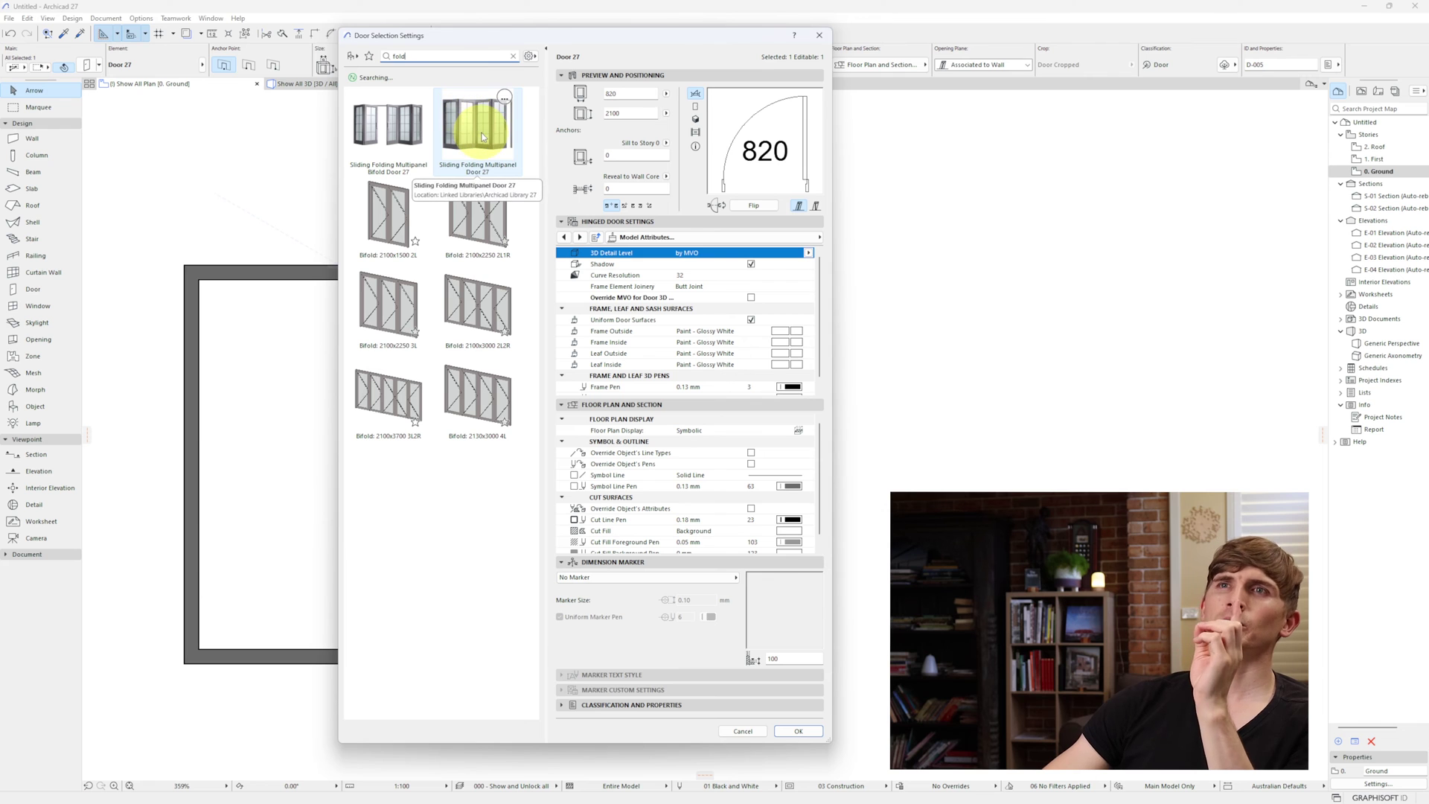
left_click(481, 137)
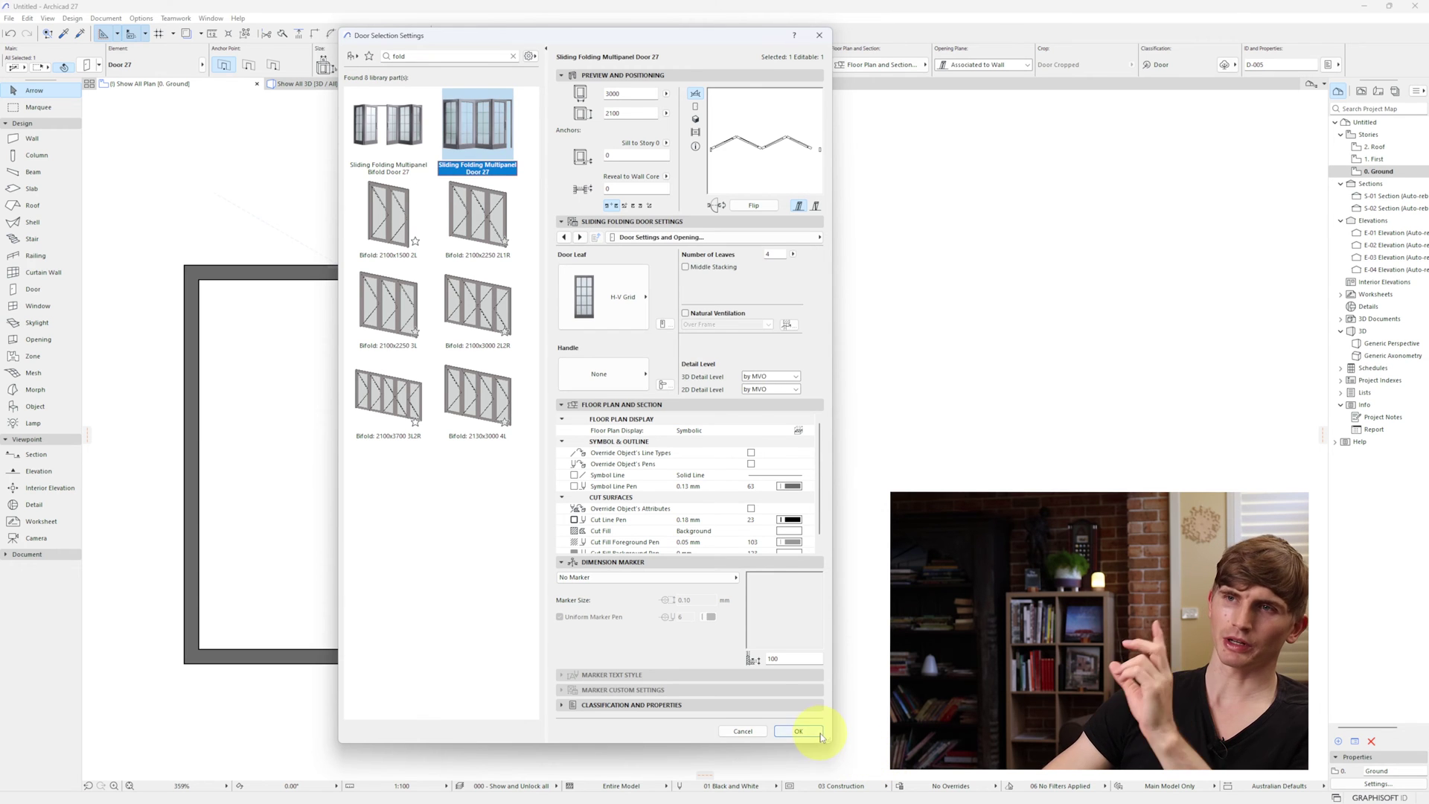
left_click(817, 732)
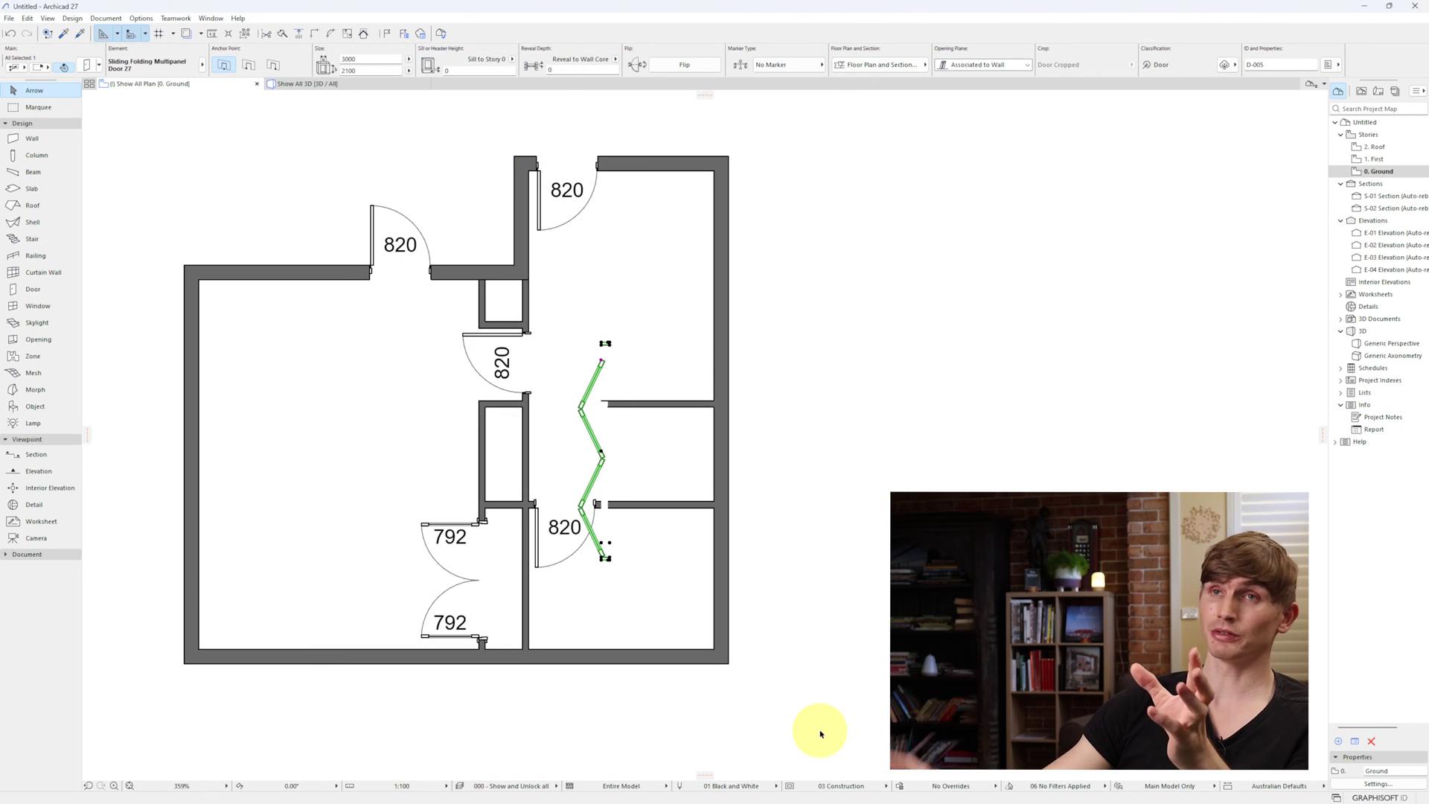
Set the folding door's width to 900 mm and mirror it about a horizontal axis through its centre.
left_click(356, 59)
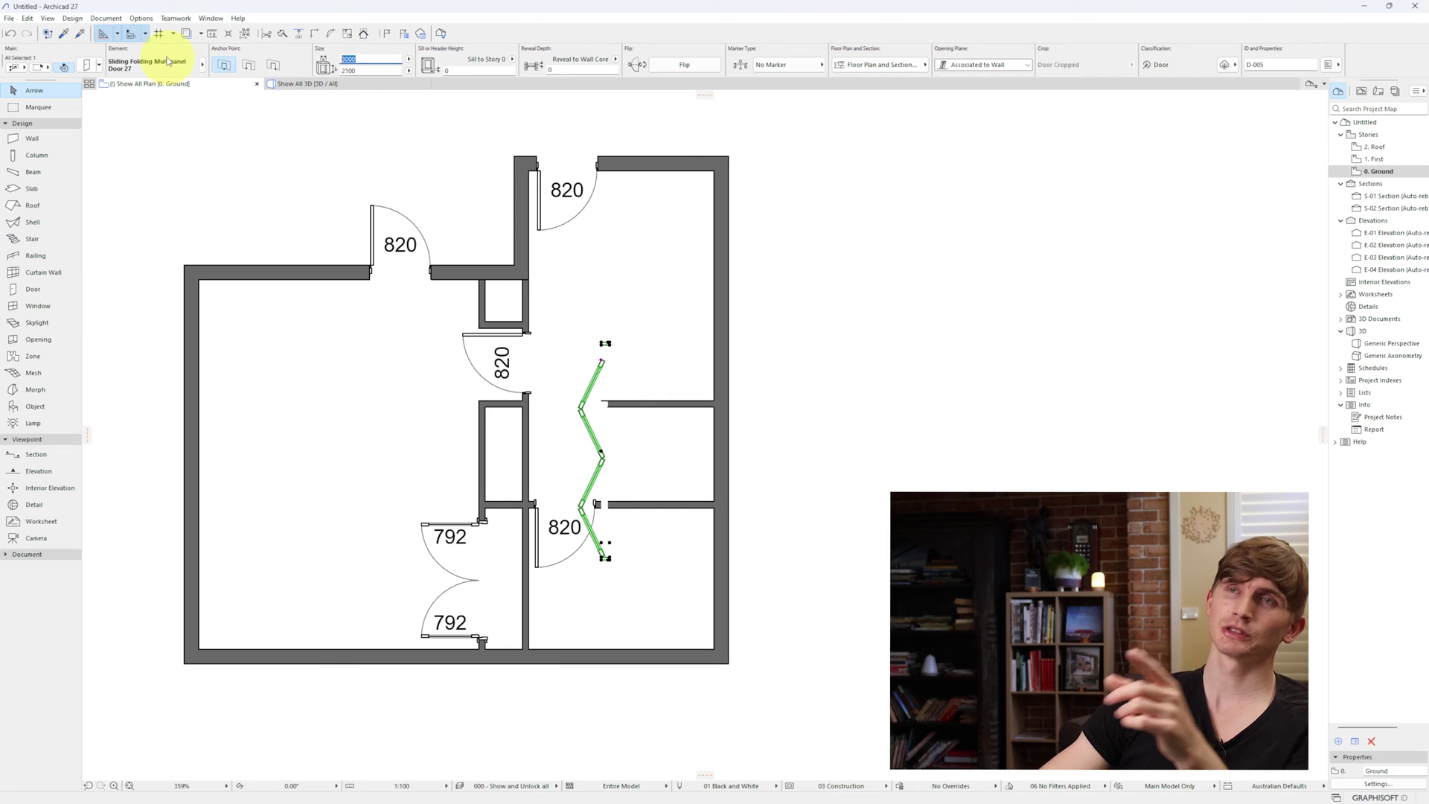
key("Return")
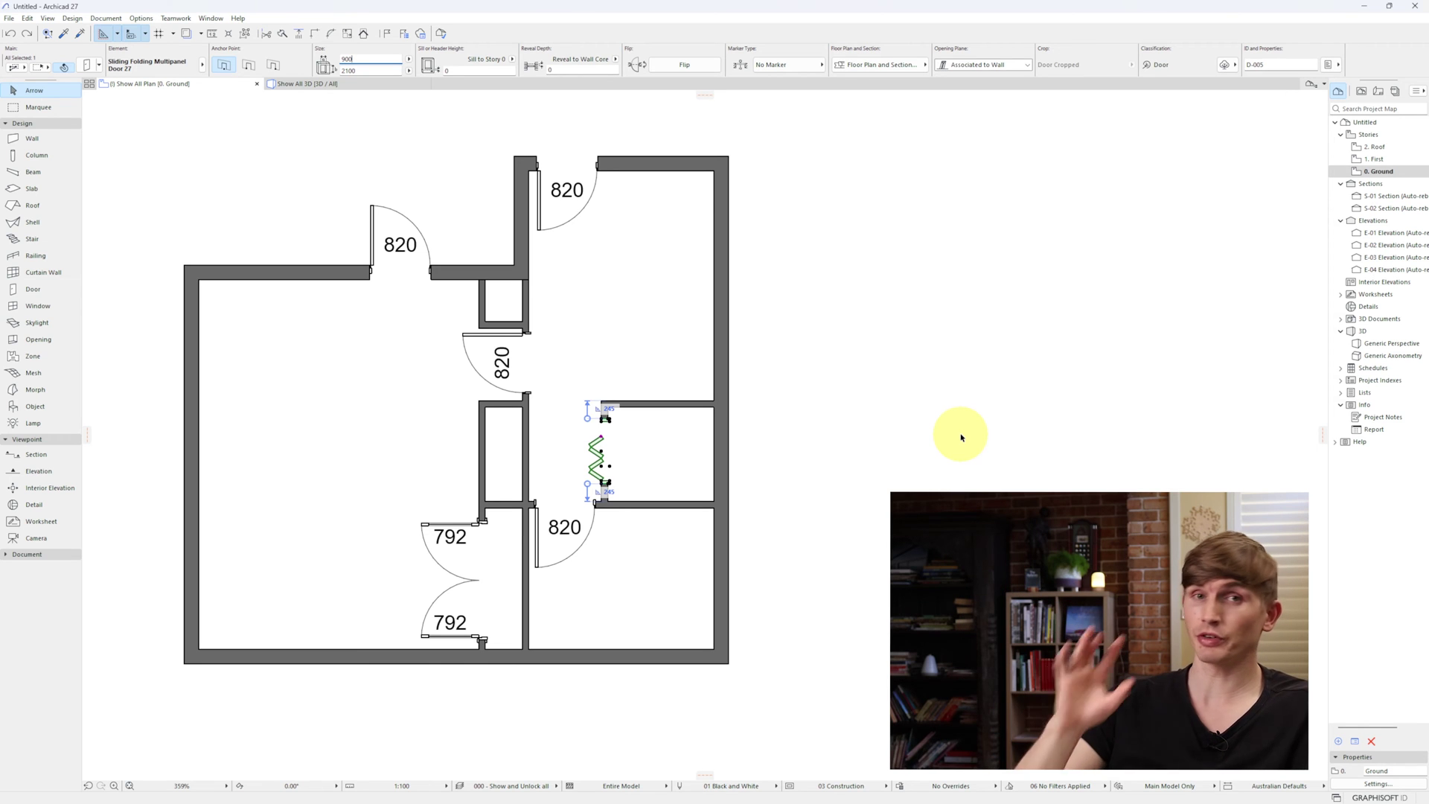
key("ctrl+m")
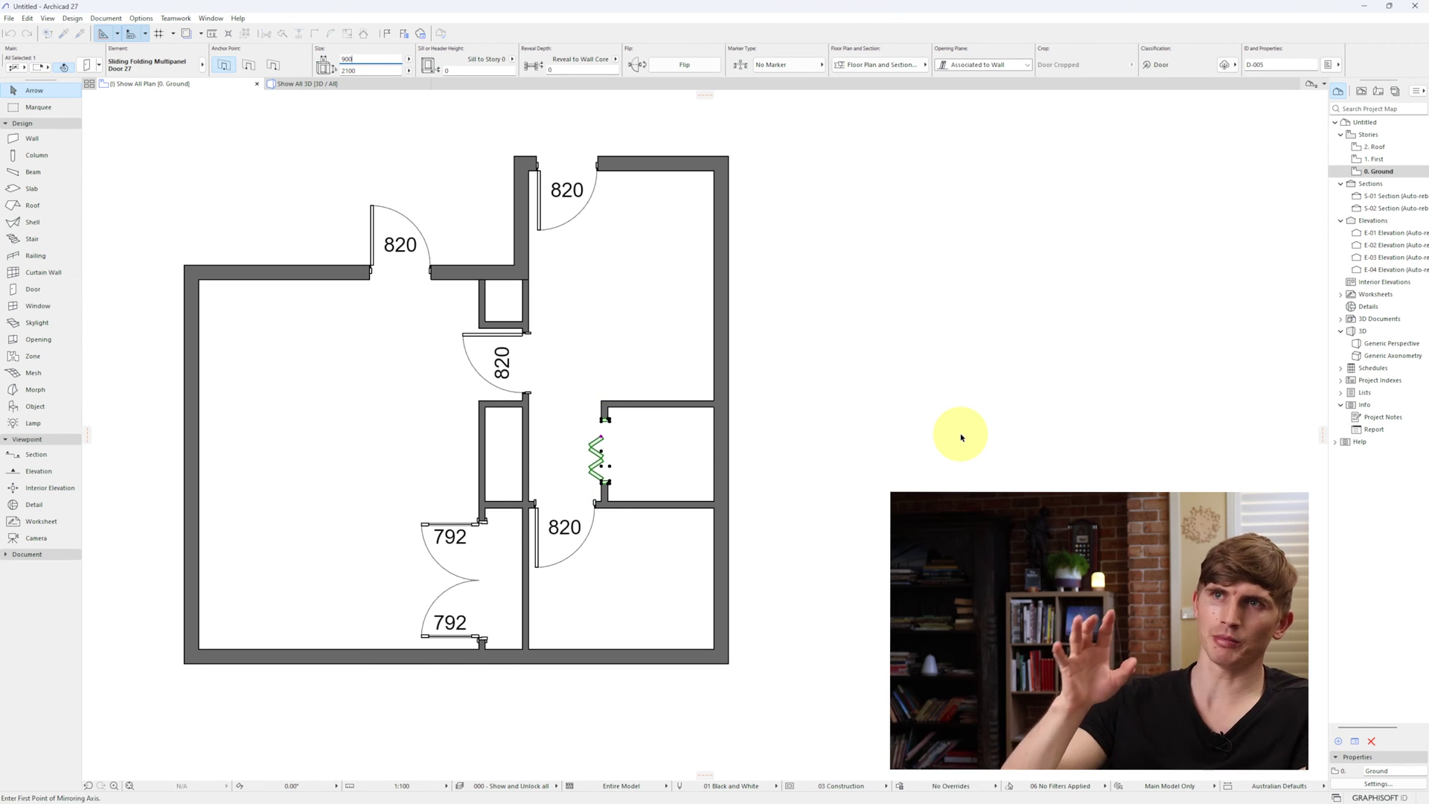
left_click(601, 454)
left_click(601, 456)
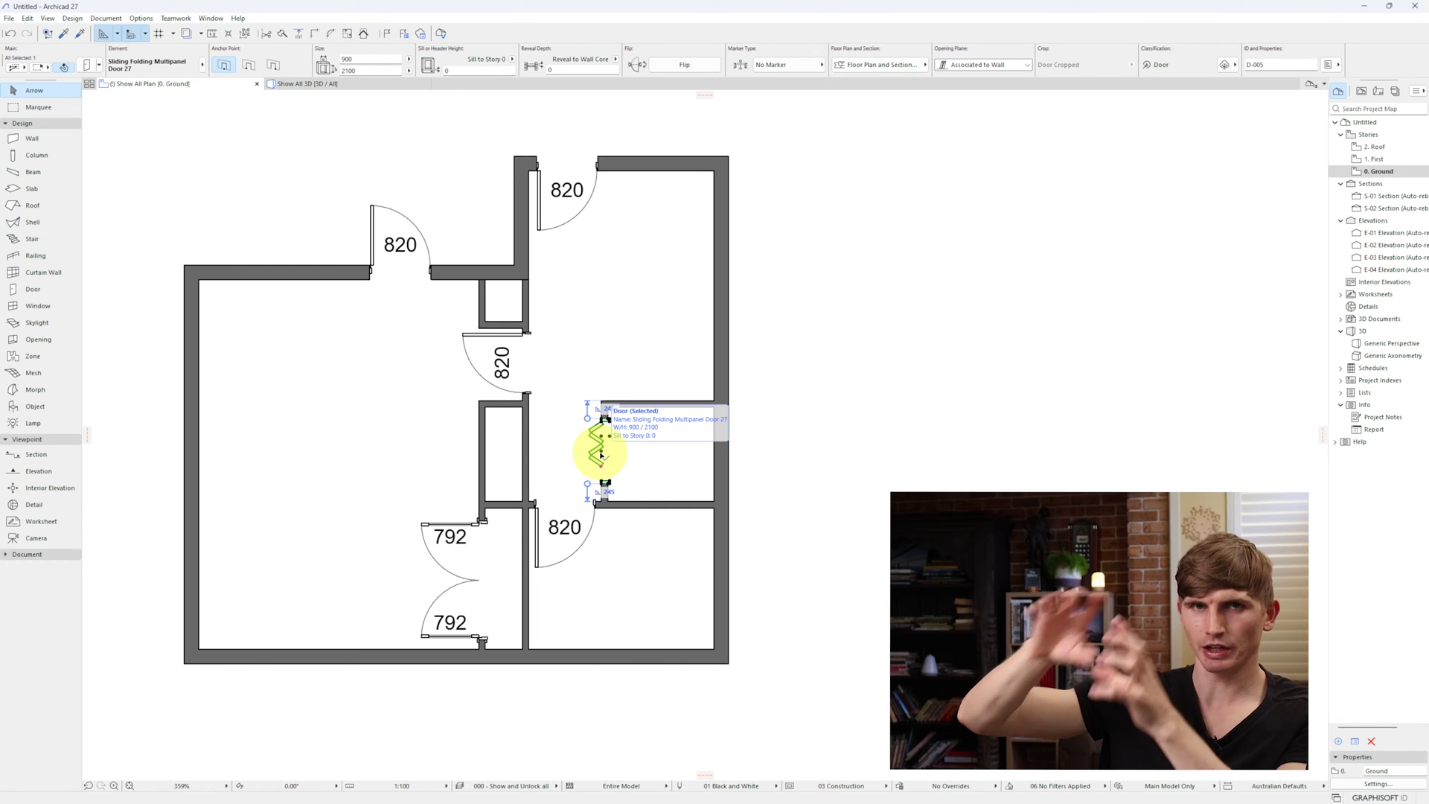
left_click(888, 352)
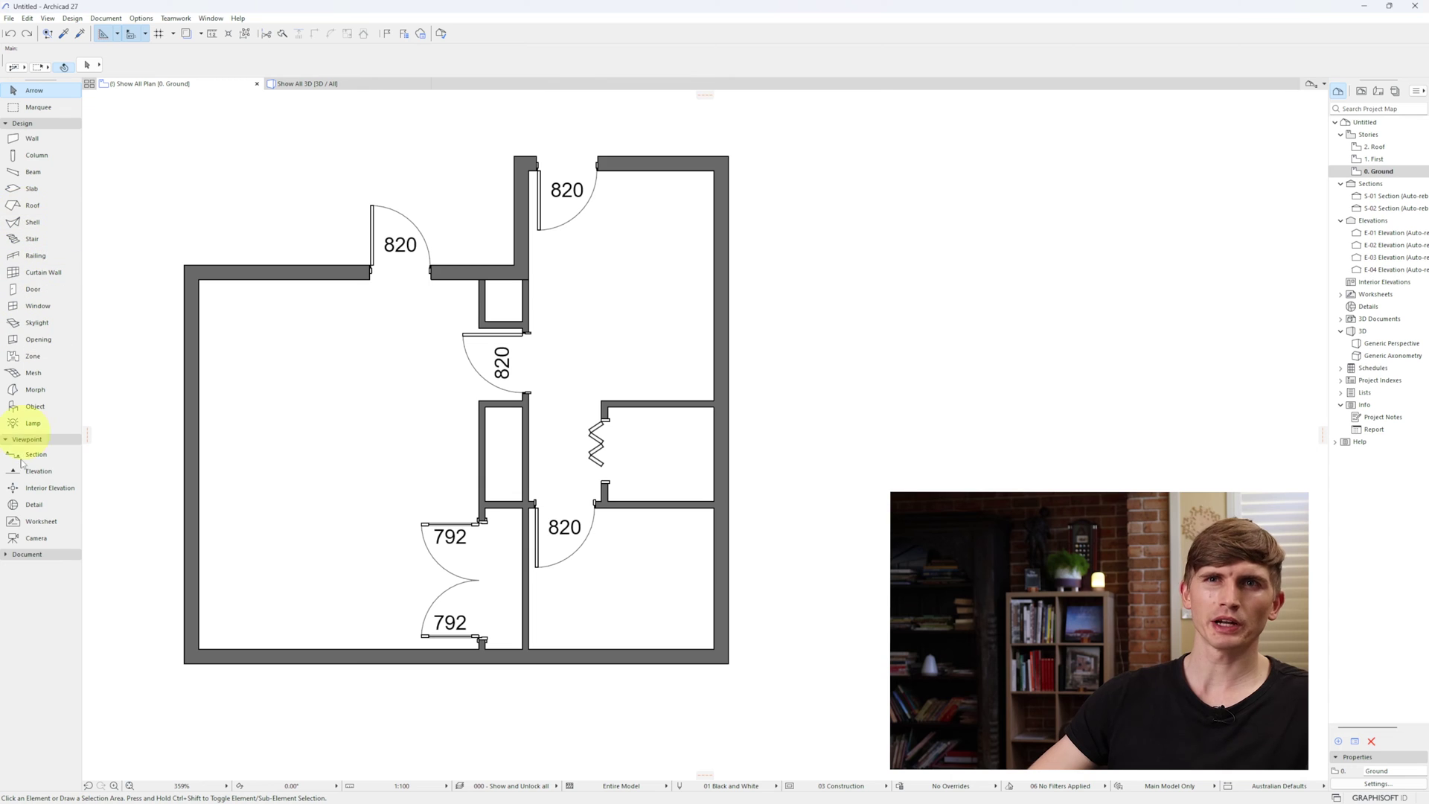
Set up a polygonal fill with the Wooden Plank Horizontal - 10 fill type.
left_click(6, 557)
scroll(26, 581, "down", 1)
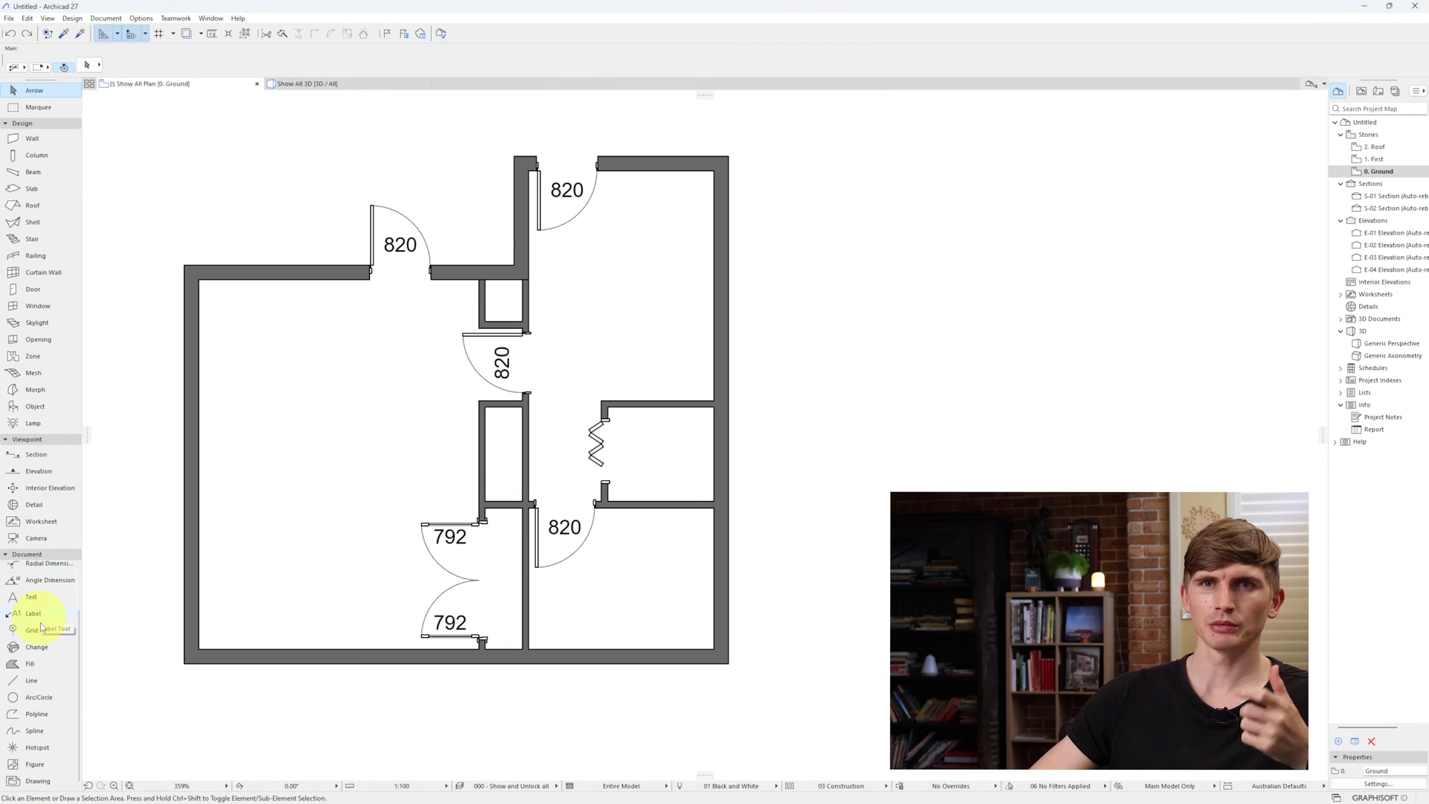
left_click(31, 663)
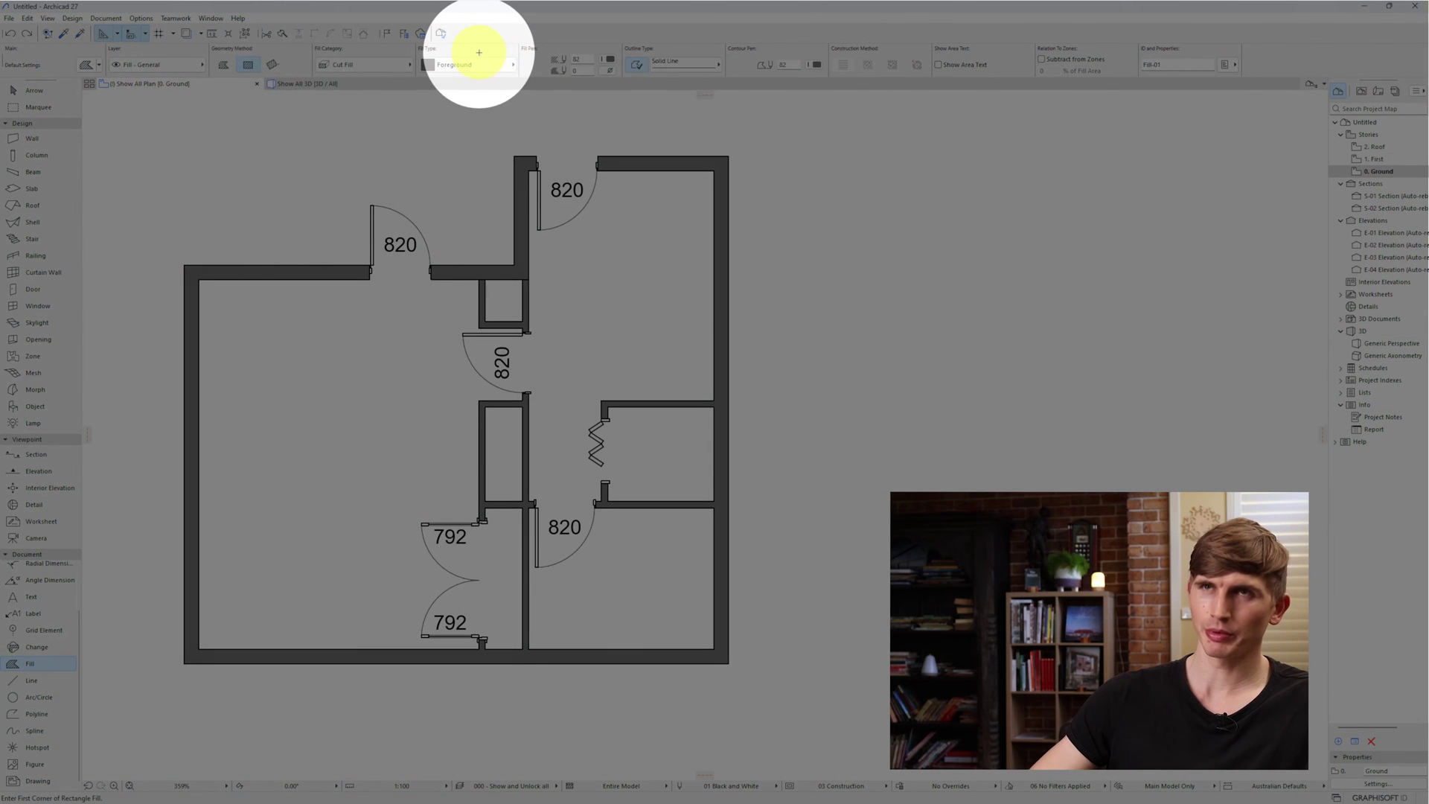
left_click(484, 64)
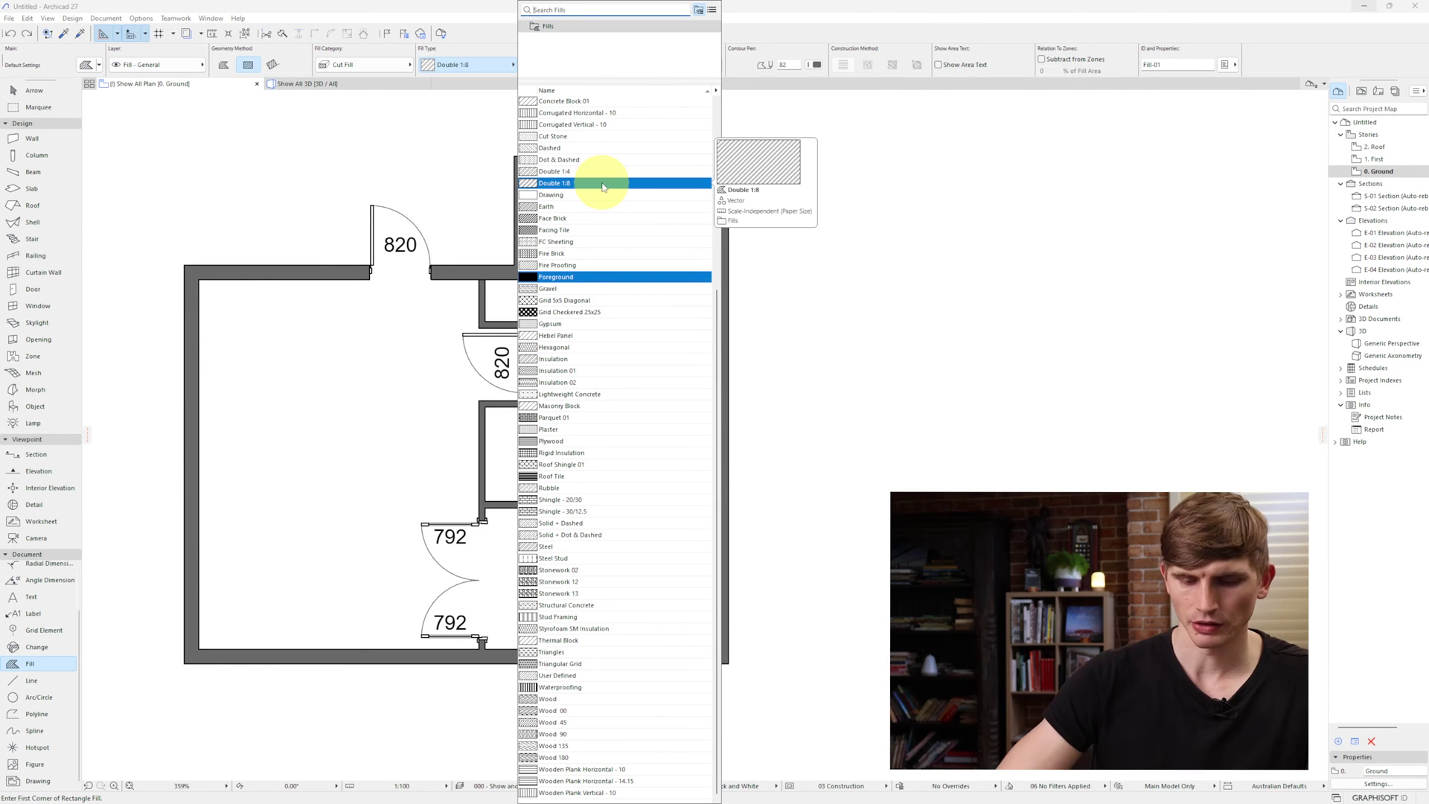
type("wood")
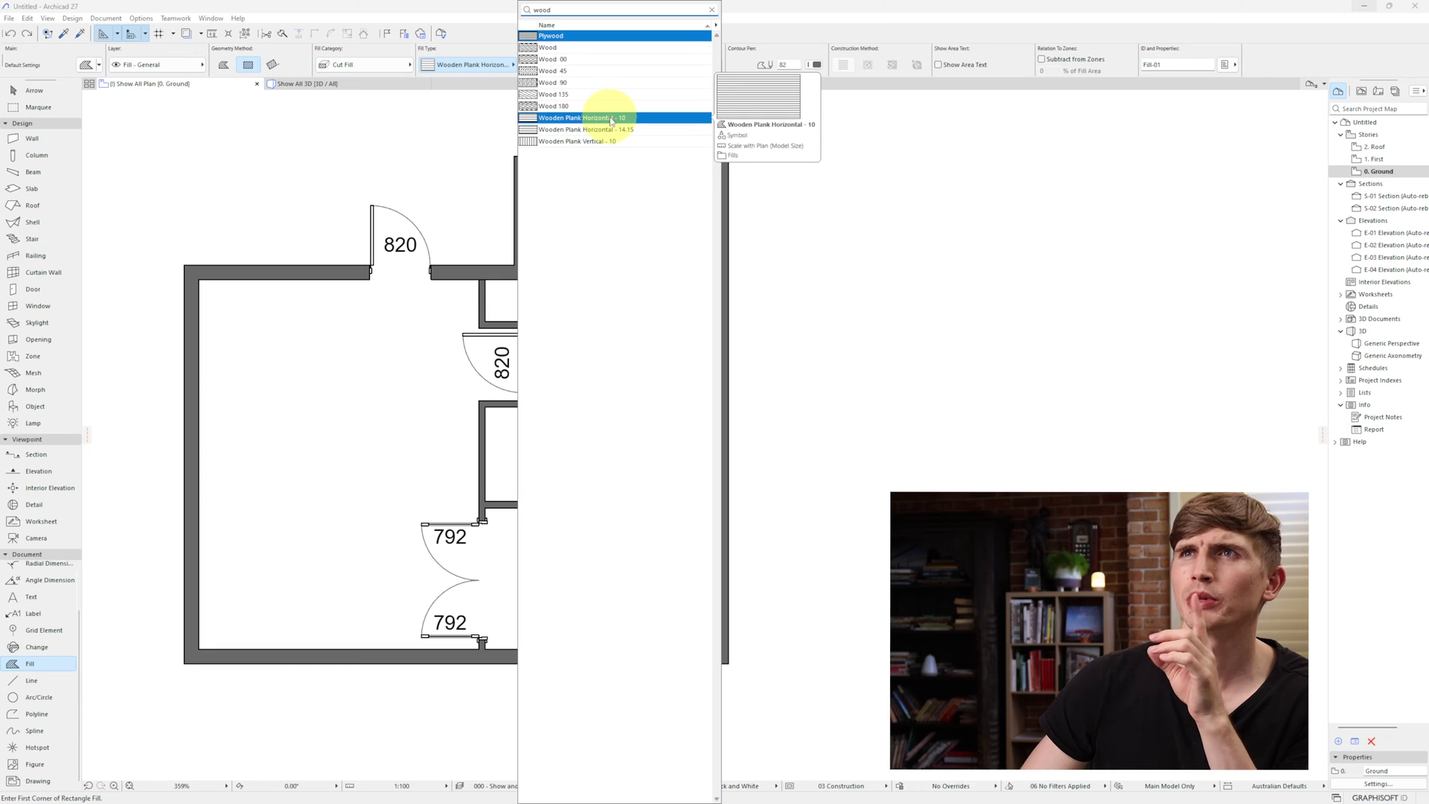
left_click(612, 119)
left_click(222, 66)
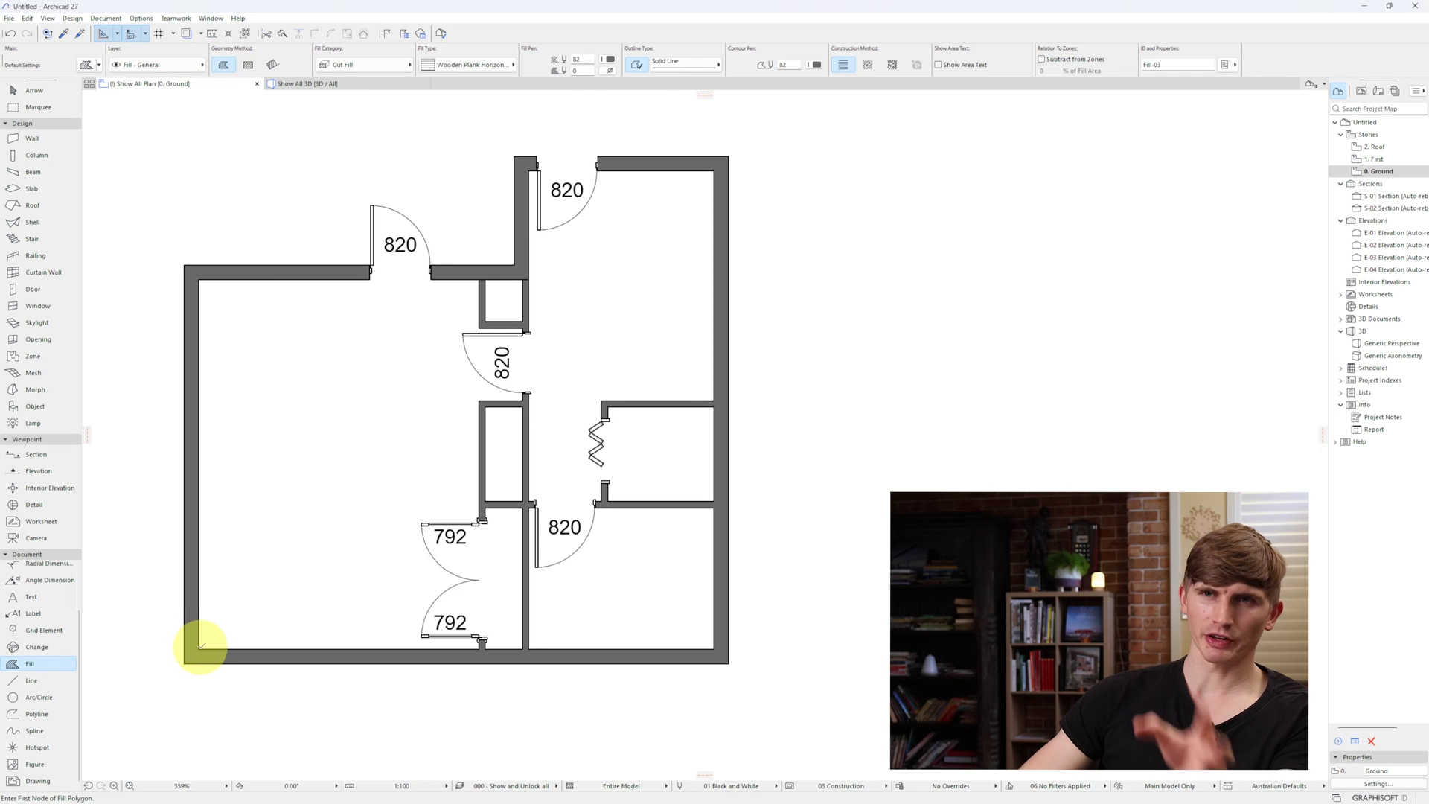
Draw a Wooden Plank Horizontal - 10 polygonal fill along the inner walls, covering the large room, entry room and hallway.
left_click(199, 648)
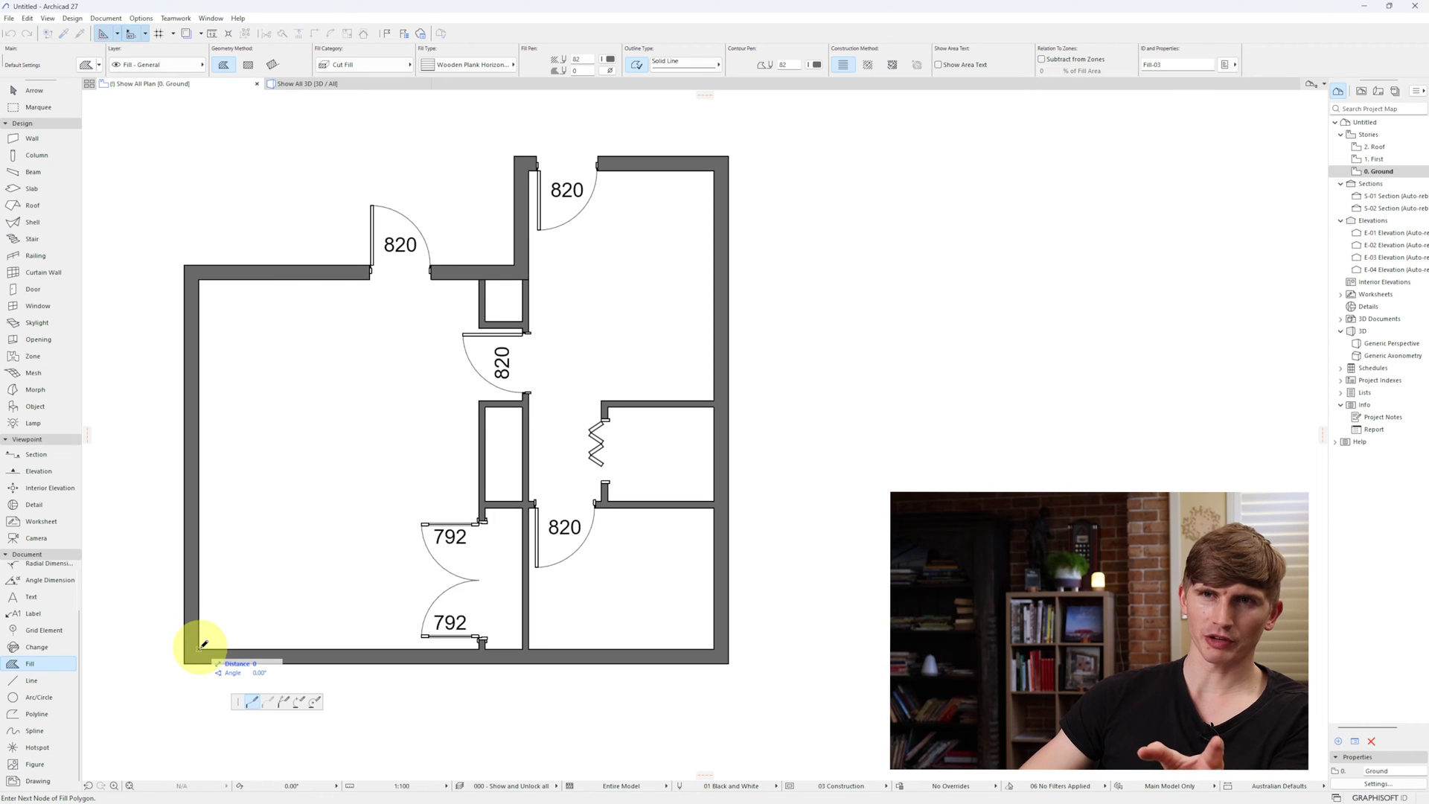
left_click(199, 279)
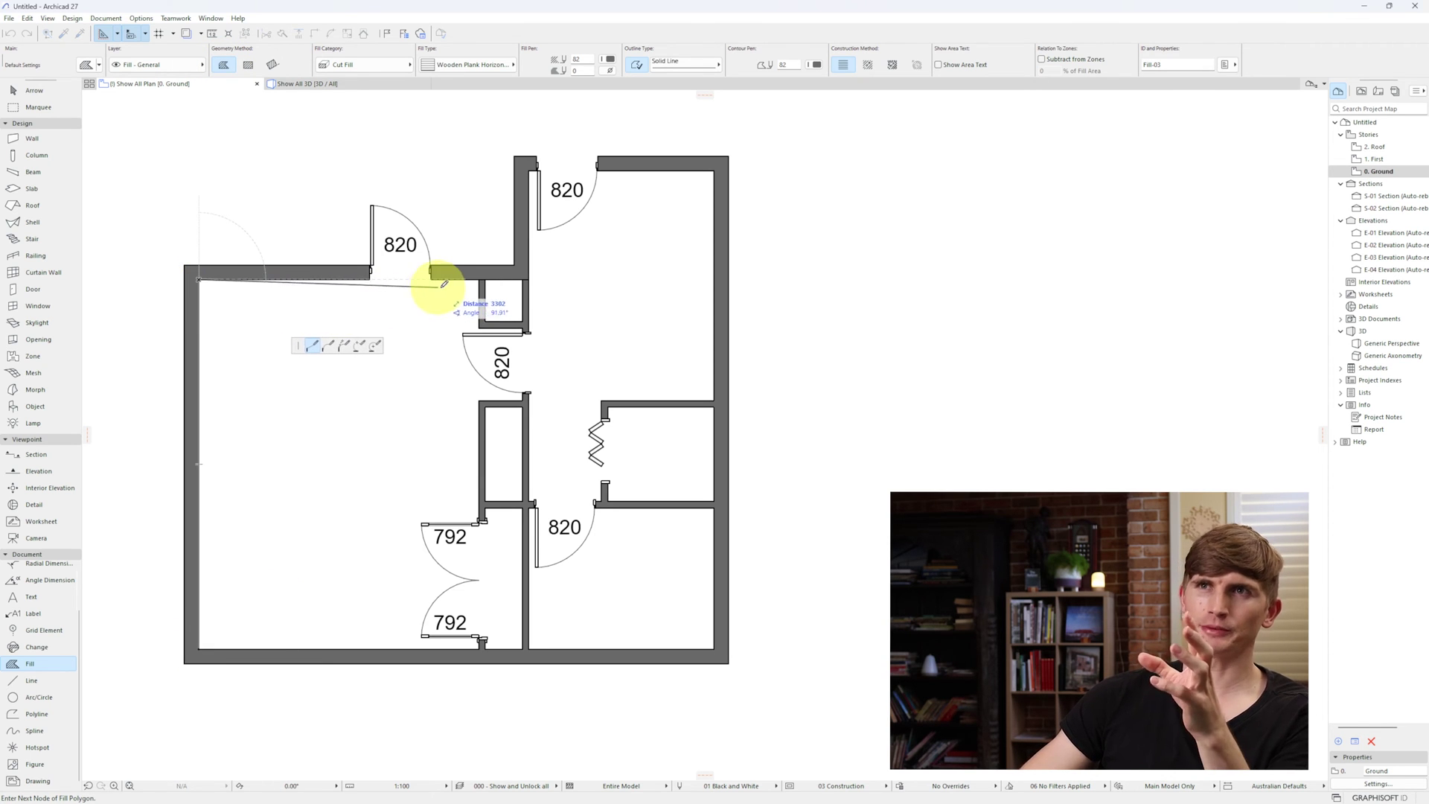
left_click(529, 279)
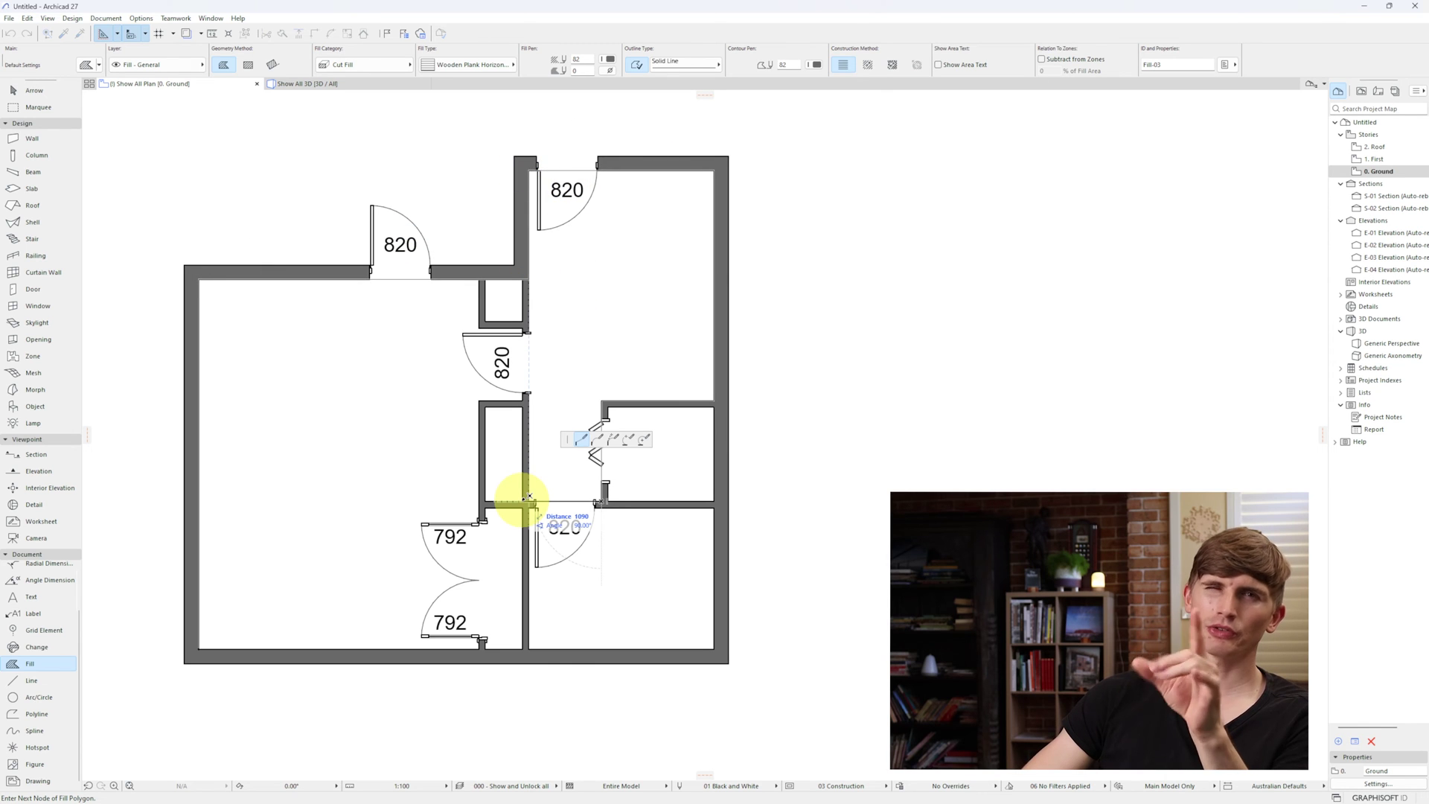
left_click(522, 648)
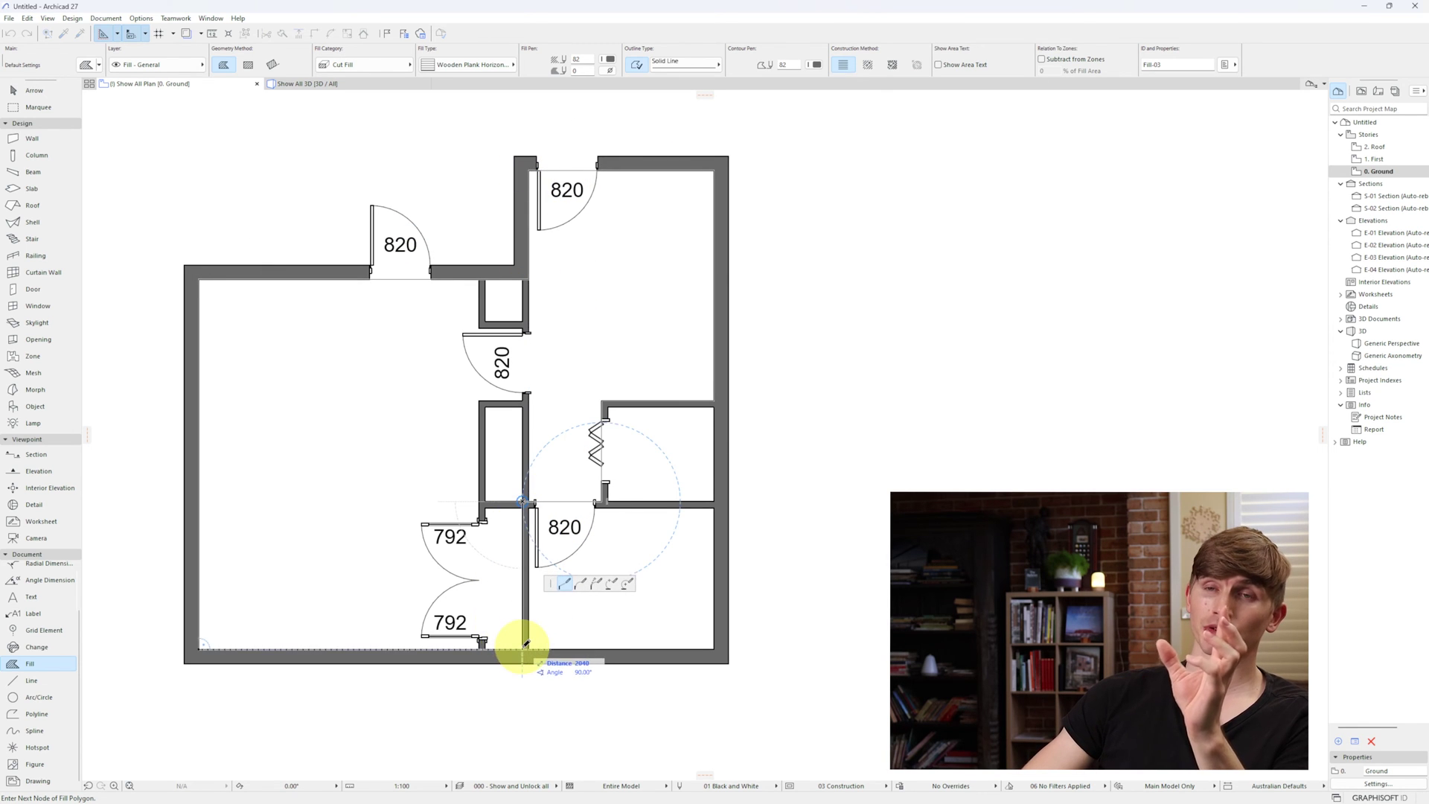
left_click(199, 647)
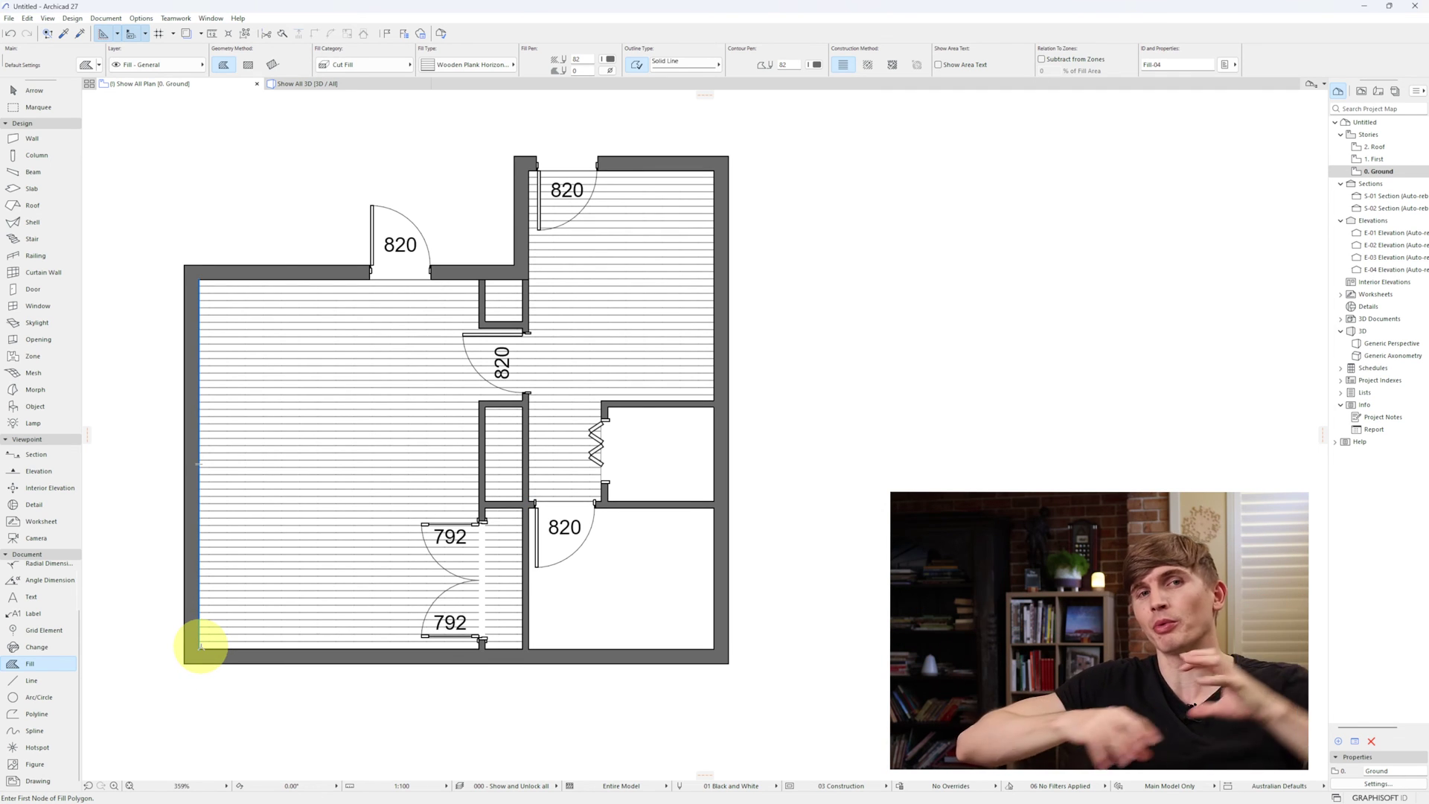
Draw an irregular five-sided fill in the empty area outside the building's upper-left corner.
scroll(395, 456, "down", 3)
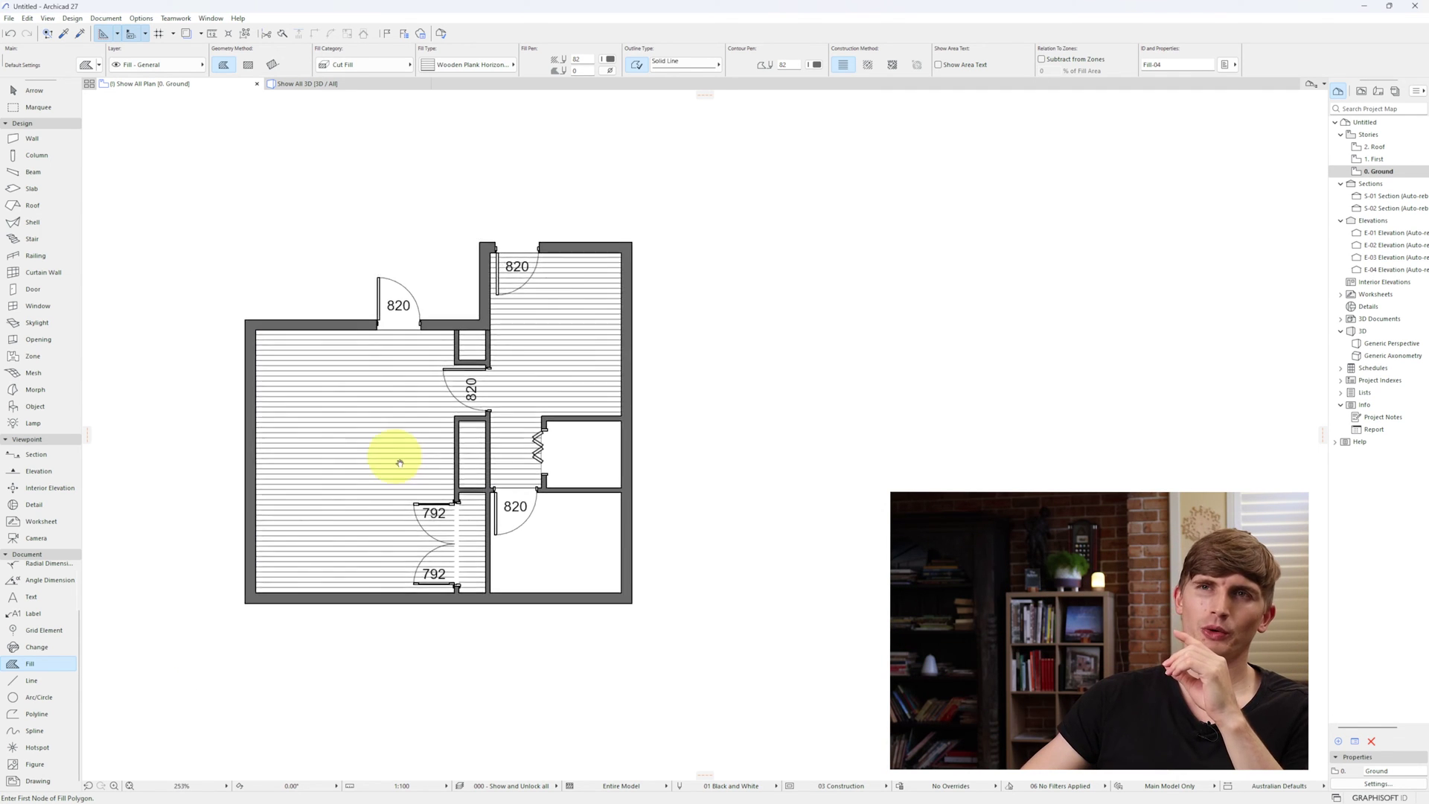
middle_click_drag(396, 456, 509, 550)
left_click(227, 327)
left_click(249, 266)
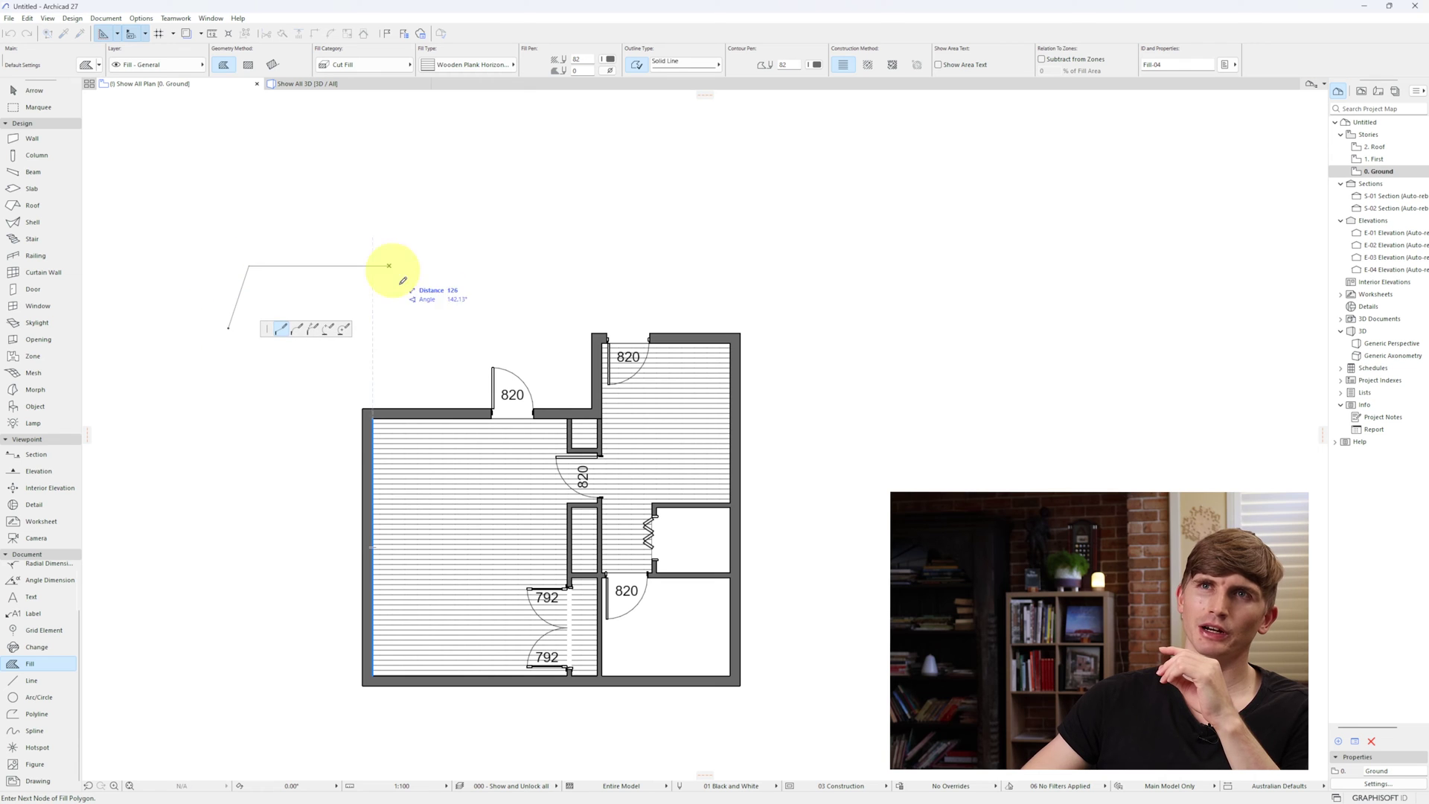
left_click(388, 265)
left_click(298, 419)
left_click(194, 389)
left_click(228, 328)
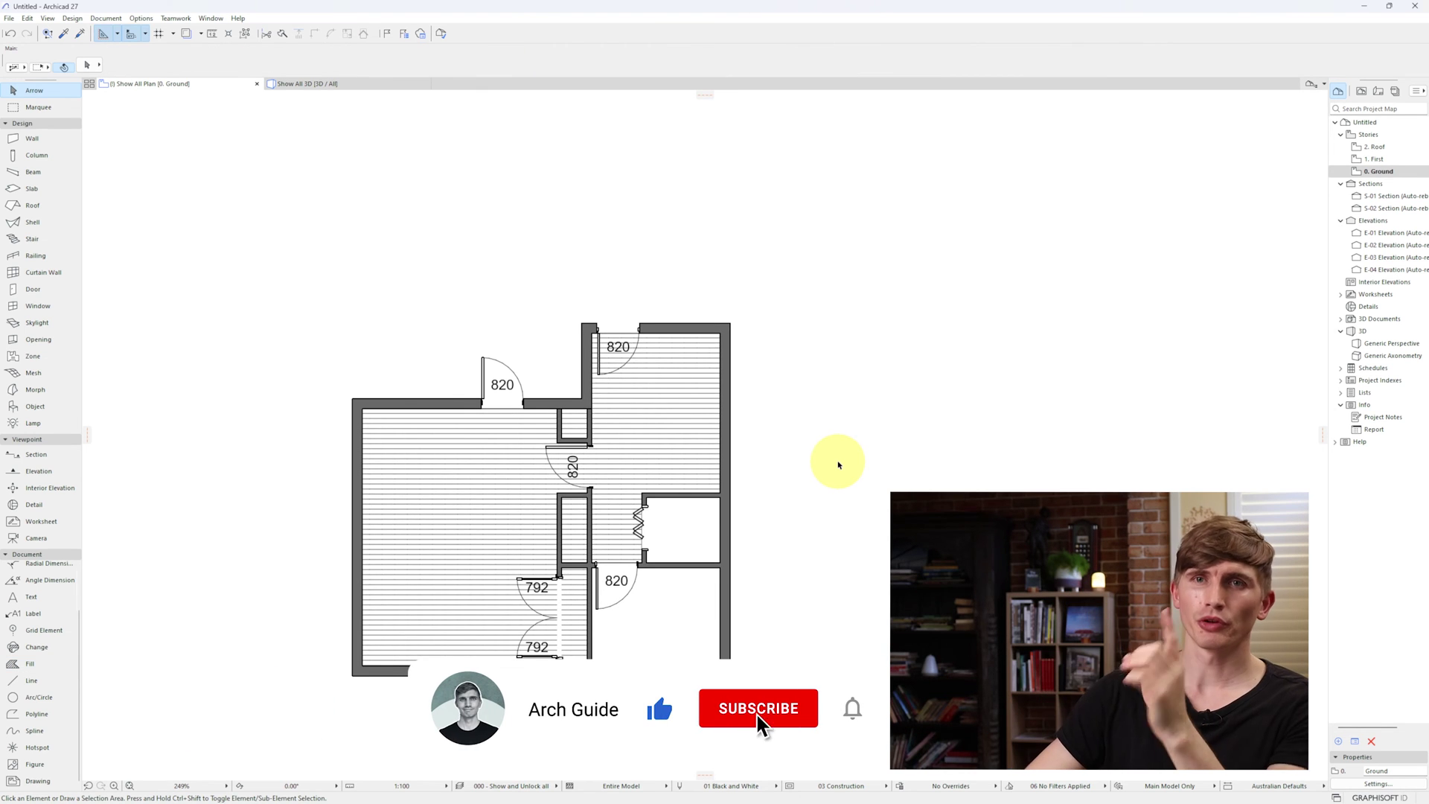
Set up a new polygonal fill in the Cover Fill category with the Grid 30x30 fill type.
left_click(30, 663)
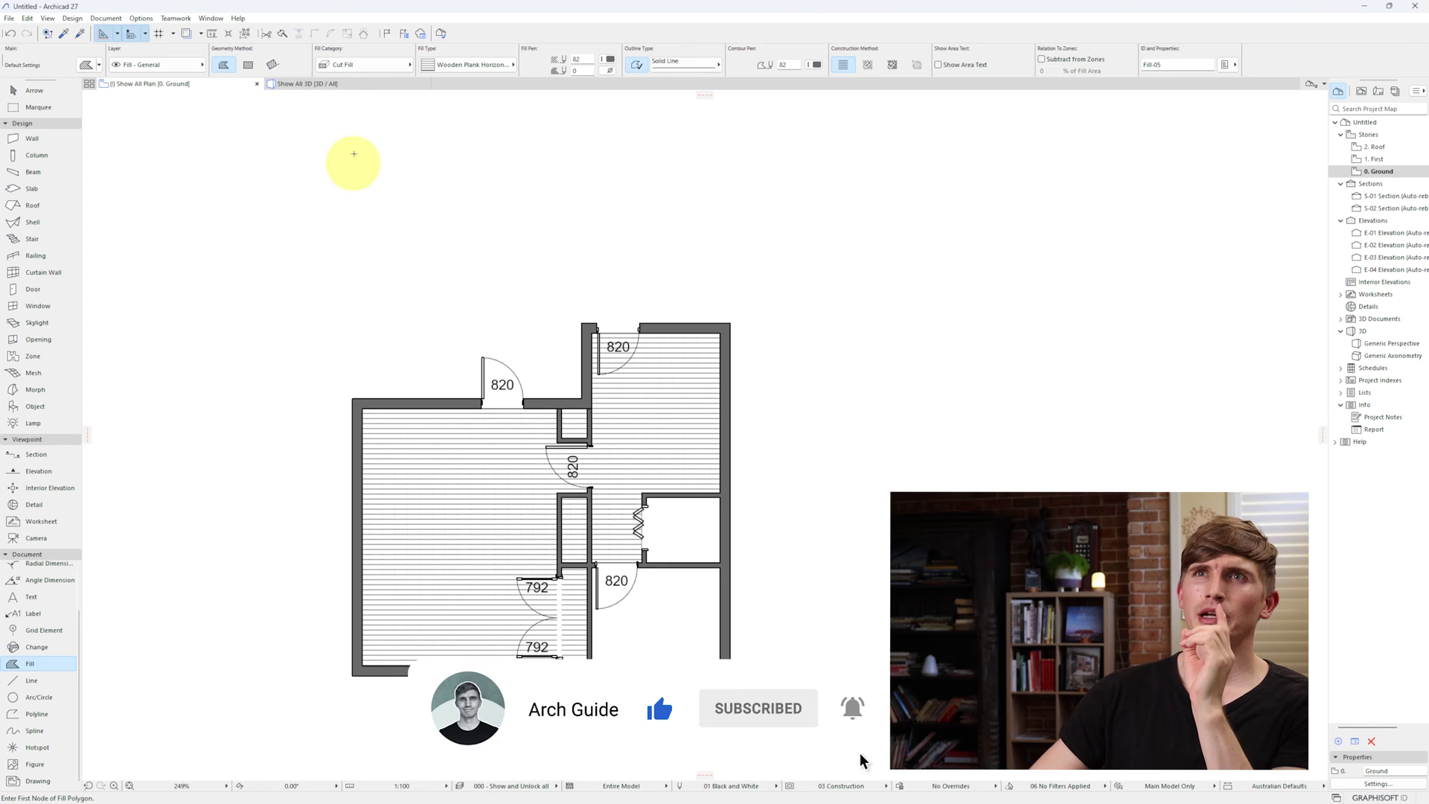
left_click(381, 69)
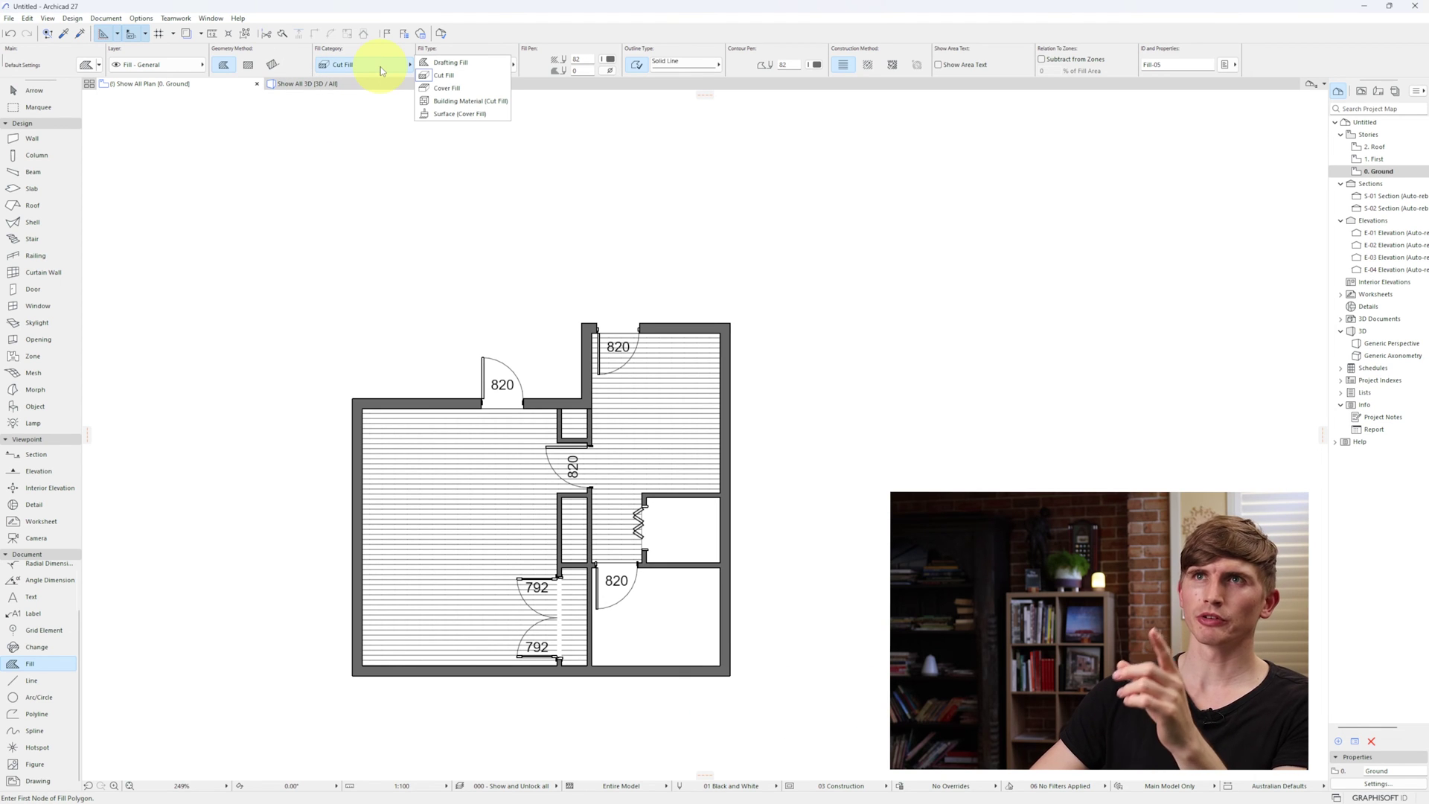
left_click(458, 88)
left_click(487, 69)
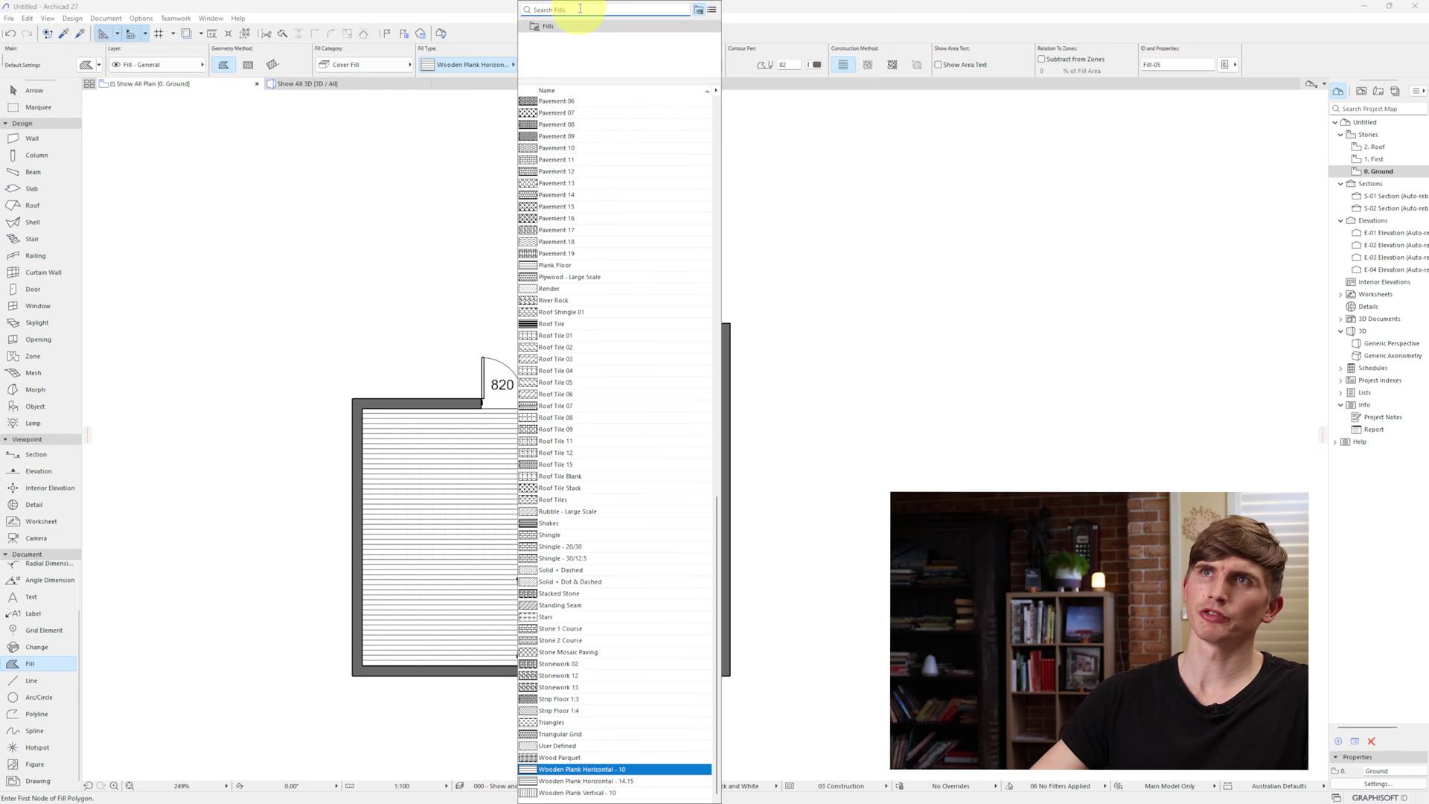
type("grid")
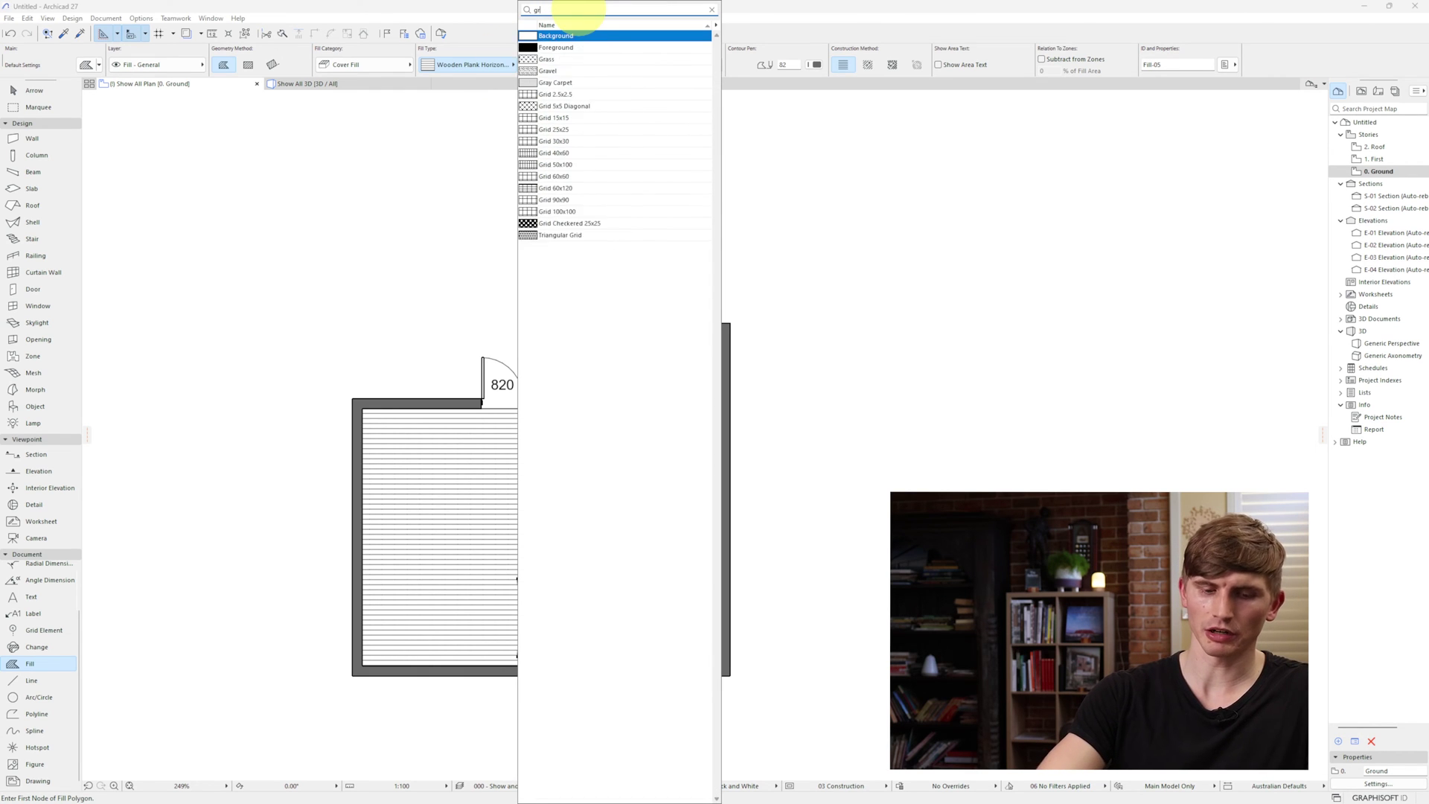
left_click(589, 83)
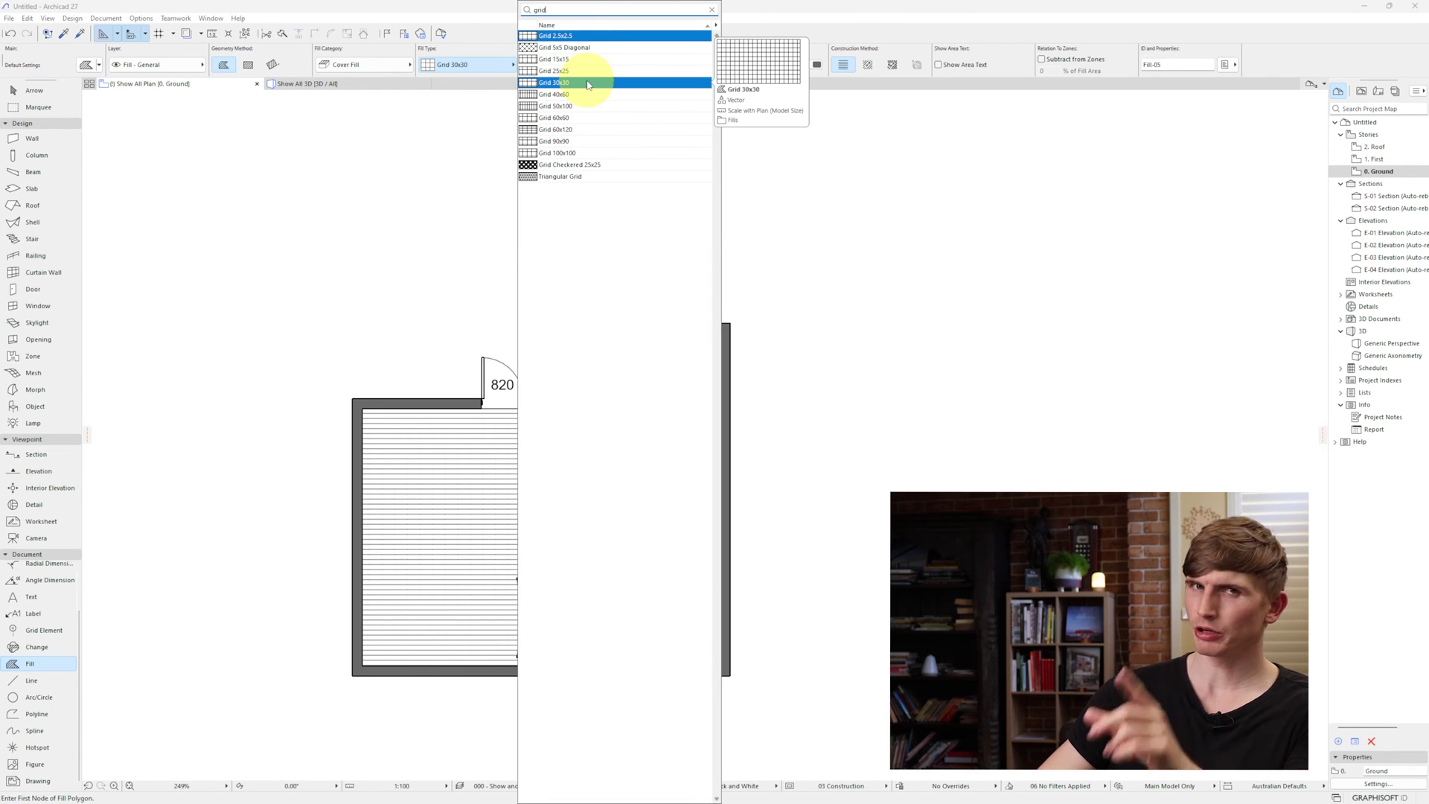
left_click(588, 82)
Draw the grid fill over the lower-right room and the small room with the folding door.
left_click(592, 665)
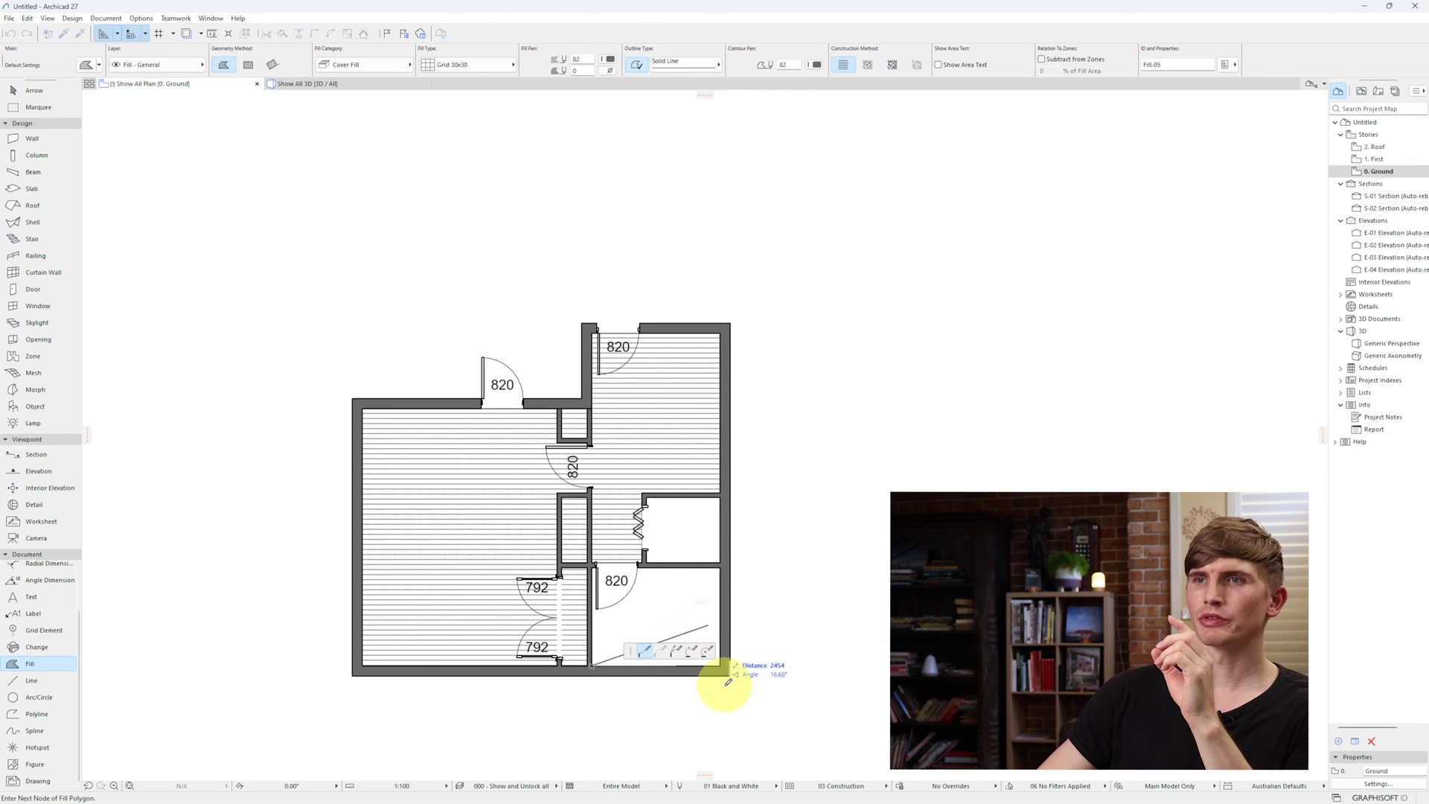
left_click(718, 495)
left_click(644, 494)
scroll(644, 521, "up", 2)
left_click(618, 503)
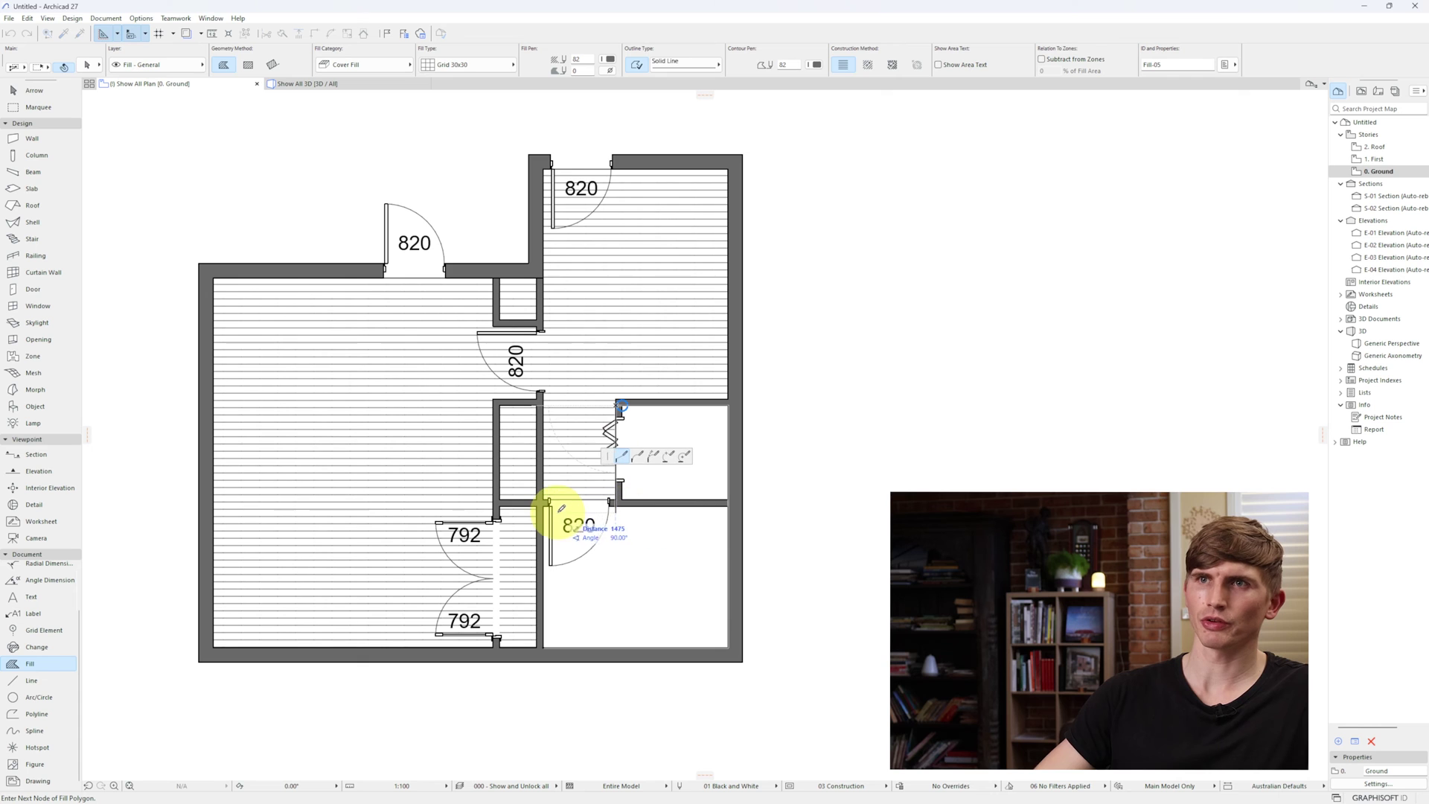
left_click(543, 505)
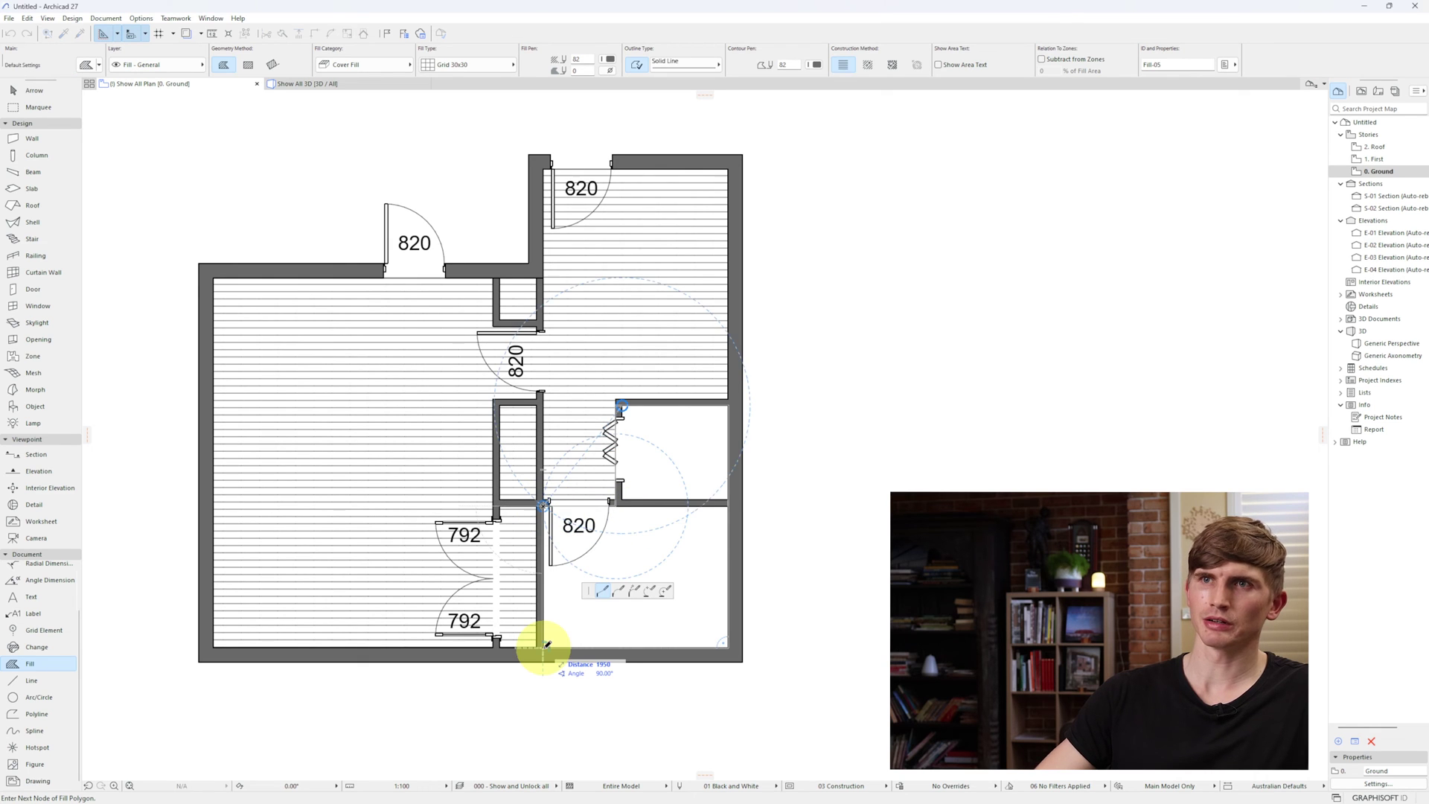
double_click(544, 646)
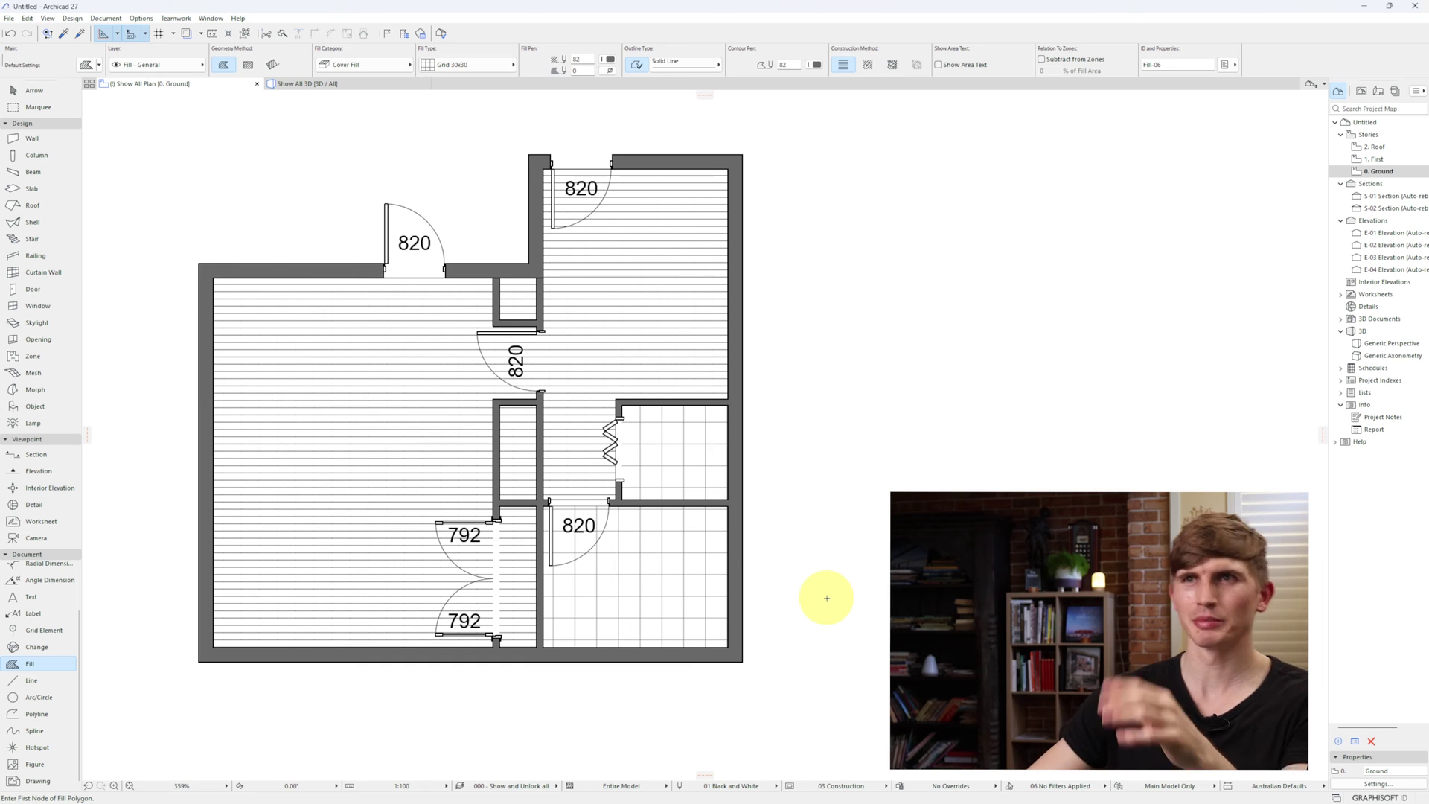
Set the fill pen of the wooden plank fill to 162.
left_click(634, 327, "shift")
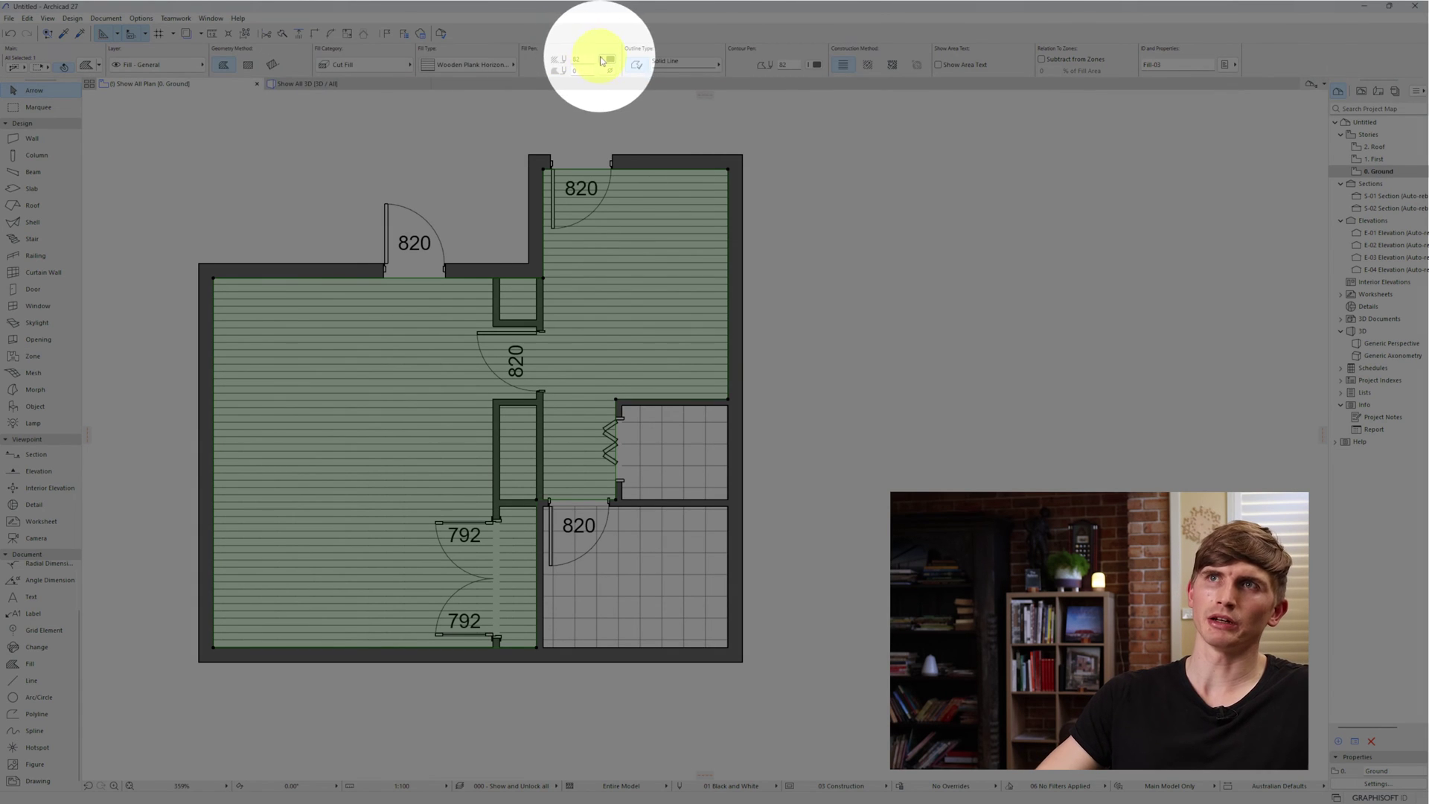
left_click(608, 61)
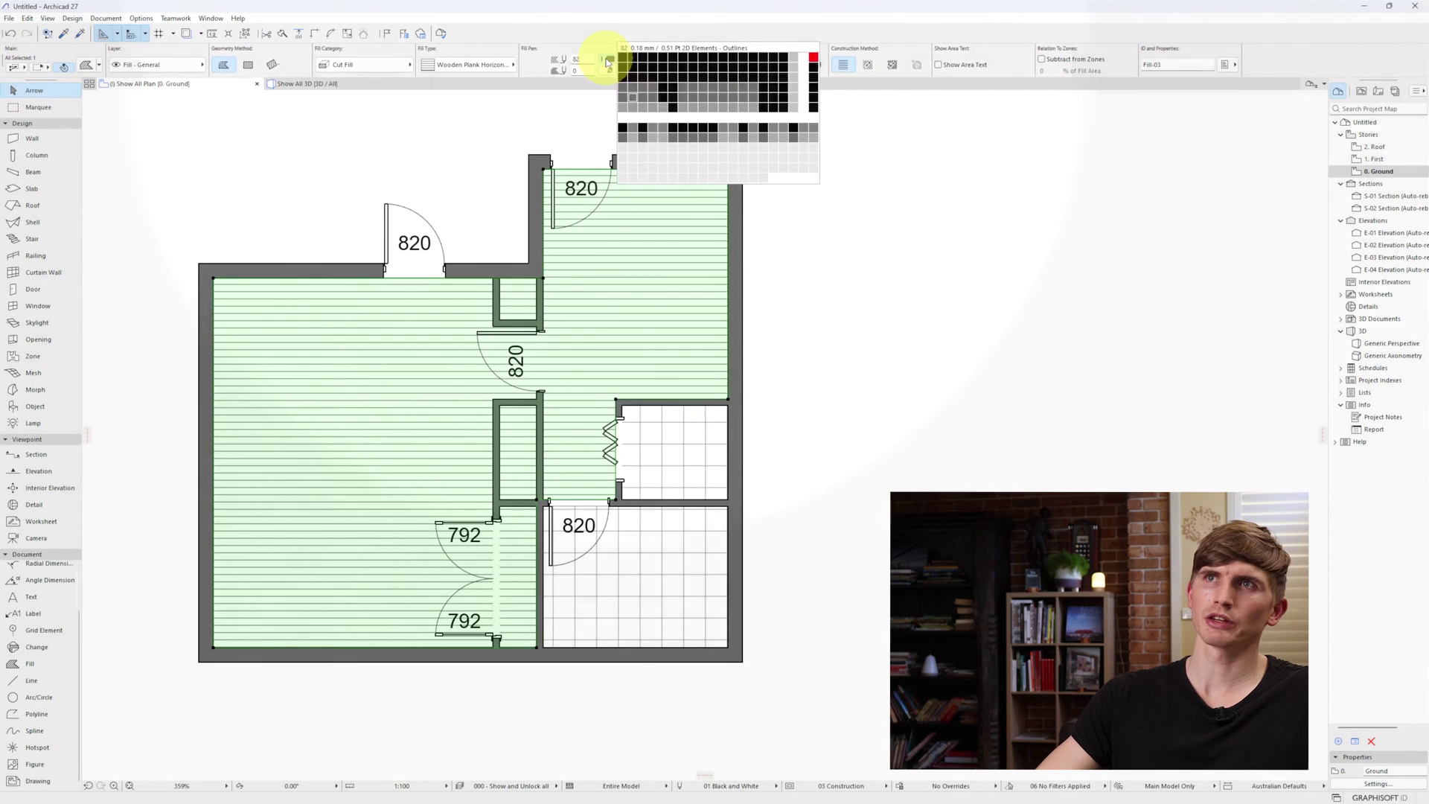
left_click(636, 141)
left_click(1053, 290)
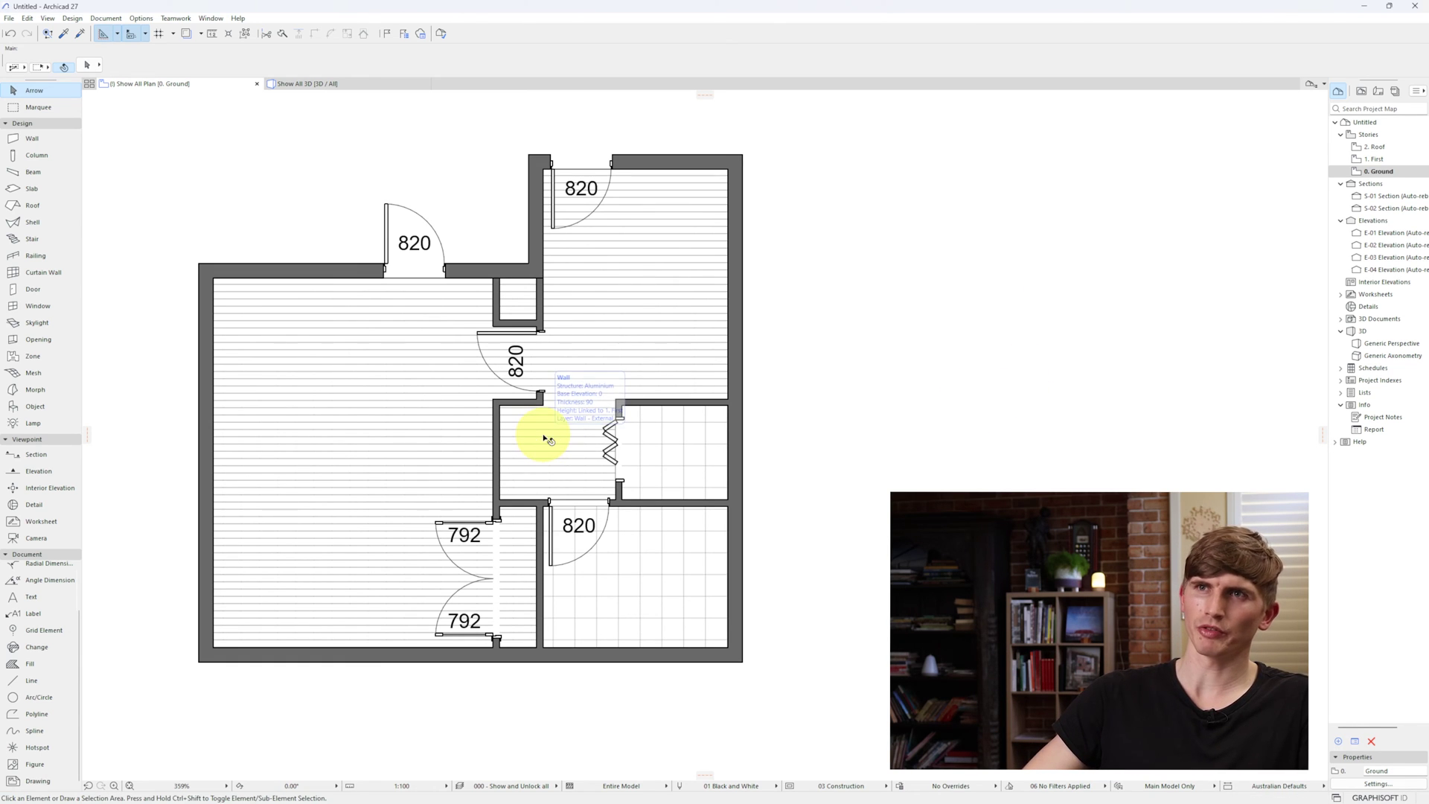
Offset the wooden plank fill's edges out of the small hallway so it ends at the hallway's upper partition line.
left_click(558, 446)
left_click(618, 489)
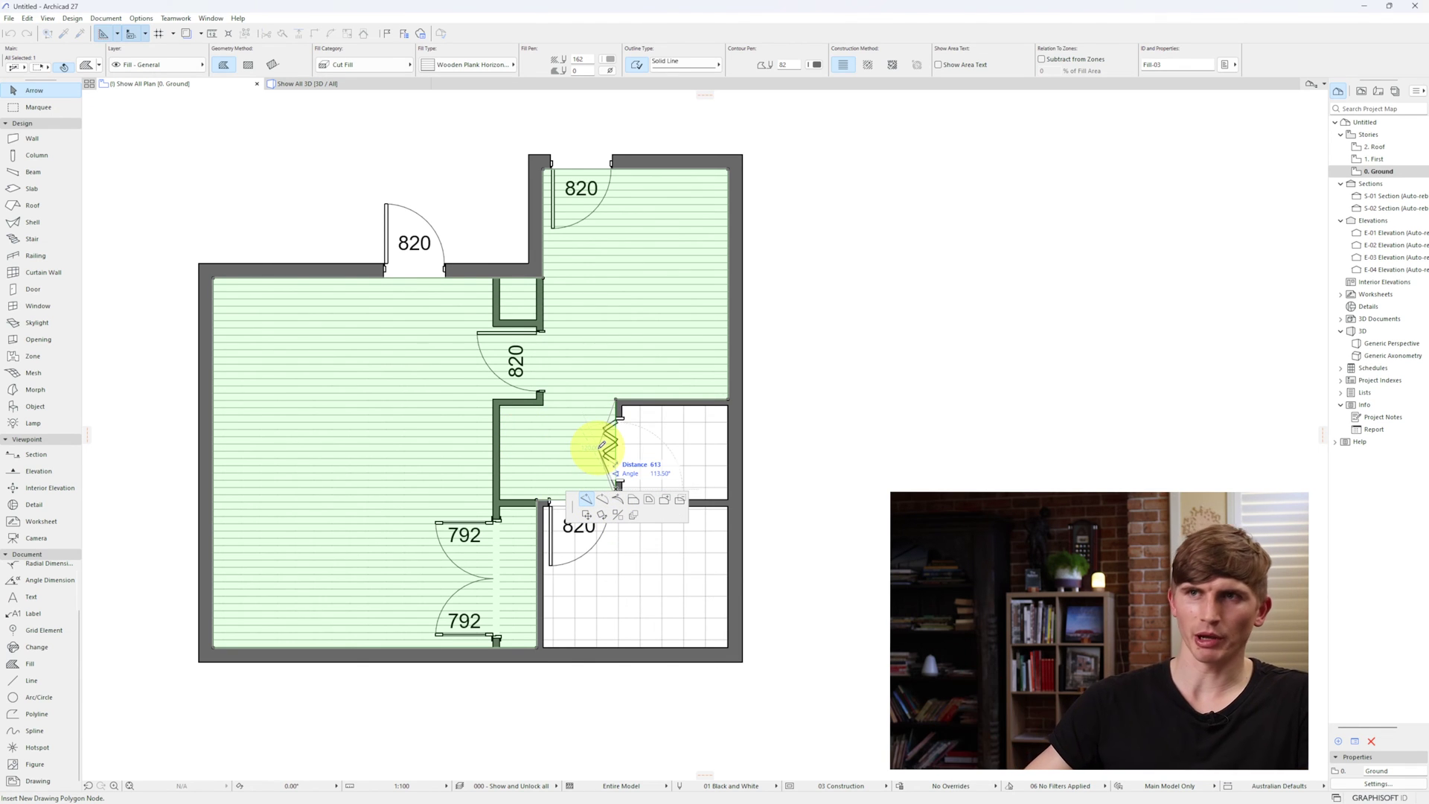
key("Tab")
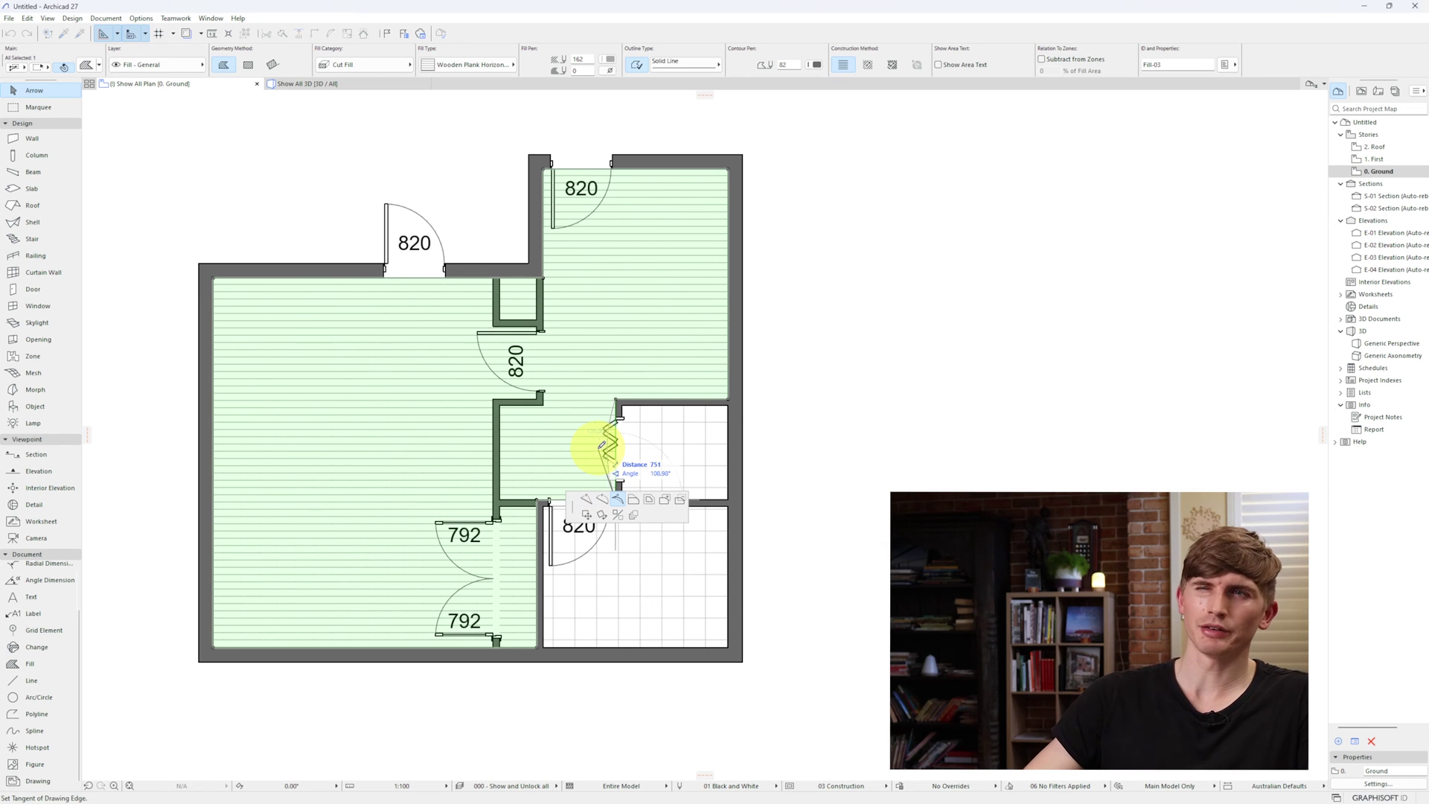
left_click(629, 501)
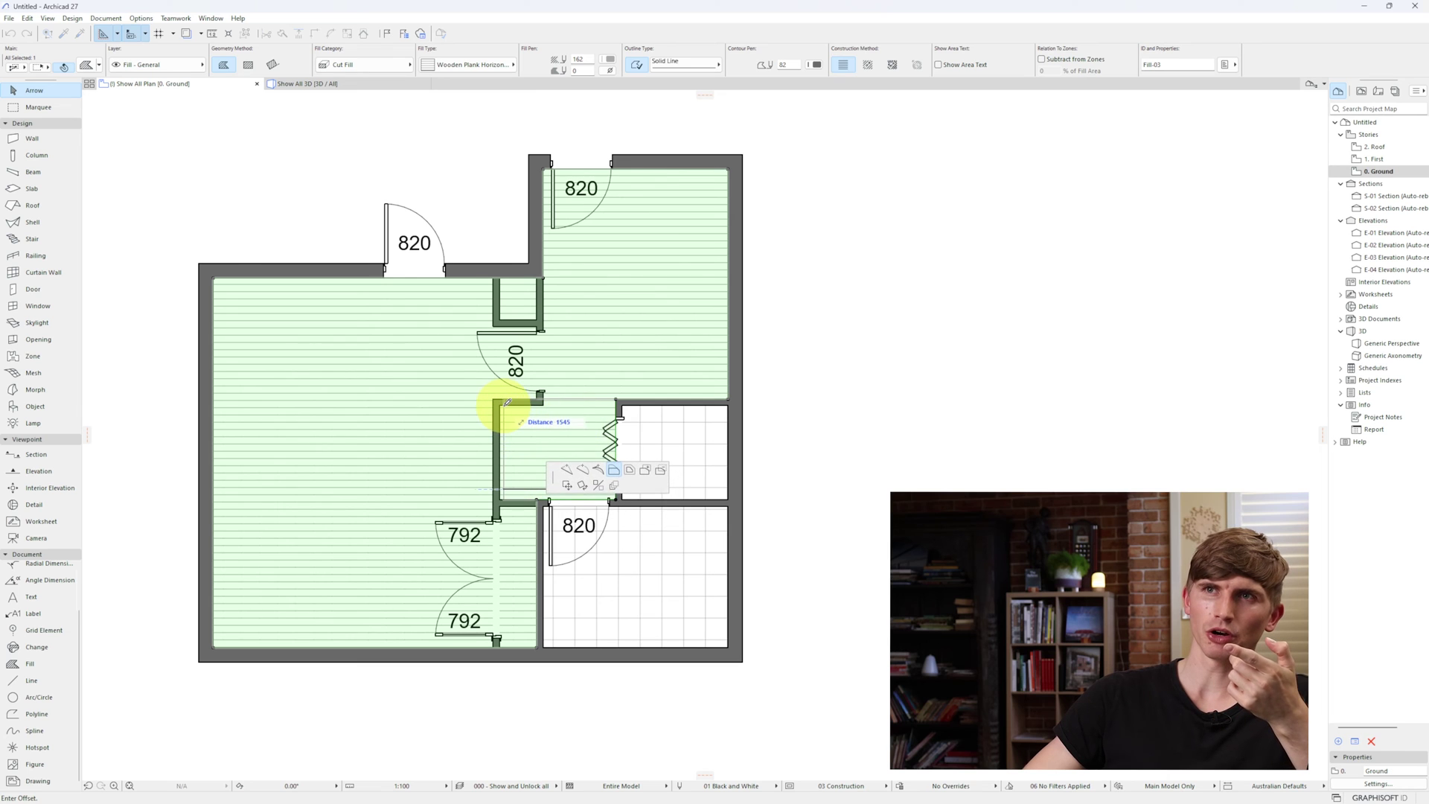
left_click(506, 402)
Offset the grid fill's edges to cover the small hallway and meet the wooden plank fill along the upper partition.
left_click(644, 450)
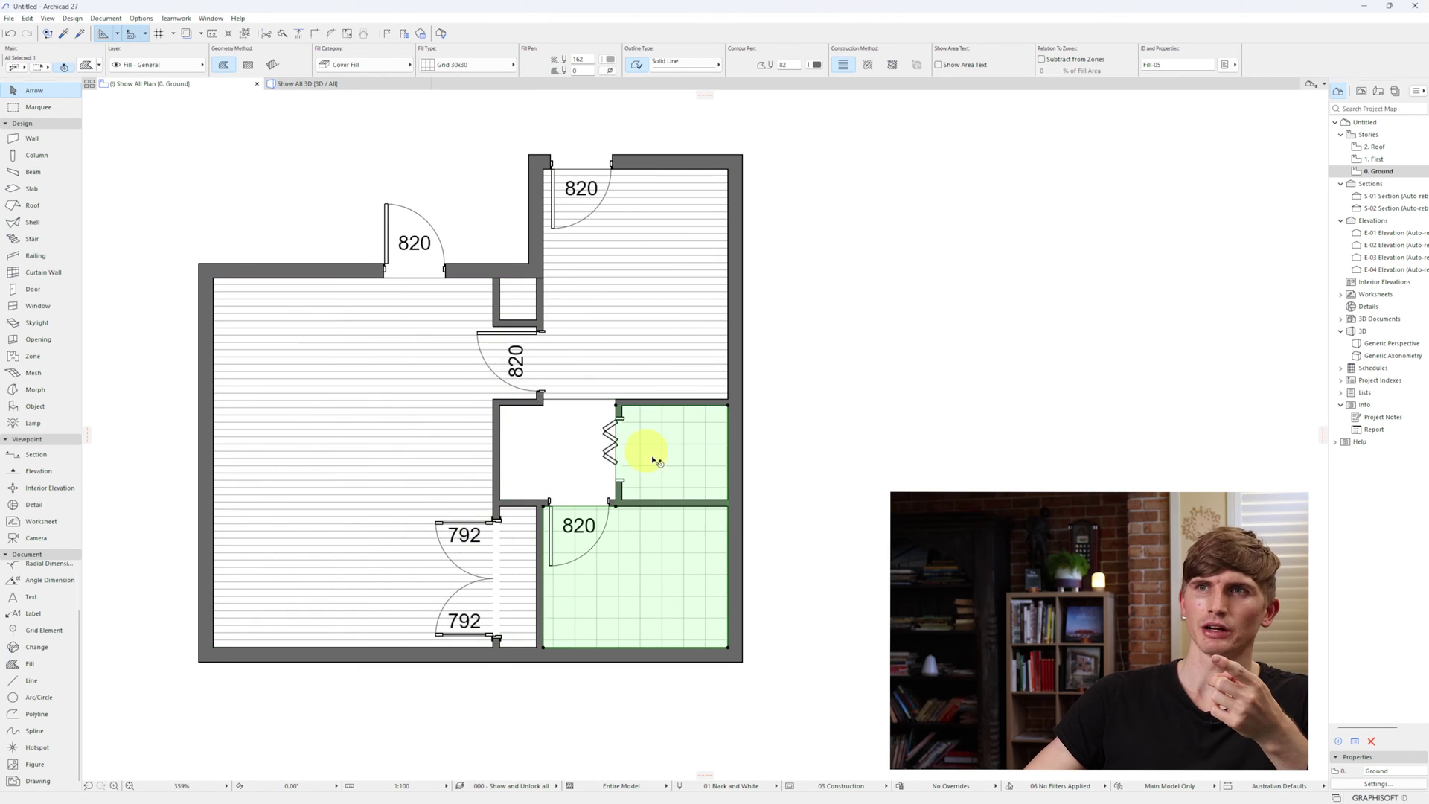
left_click(619, 491)
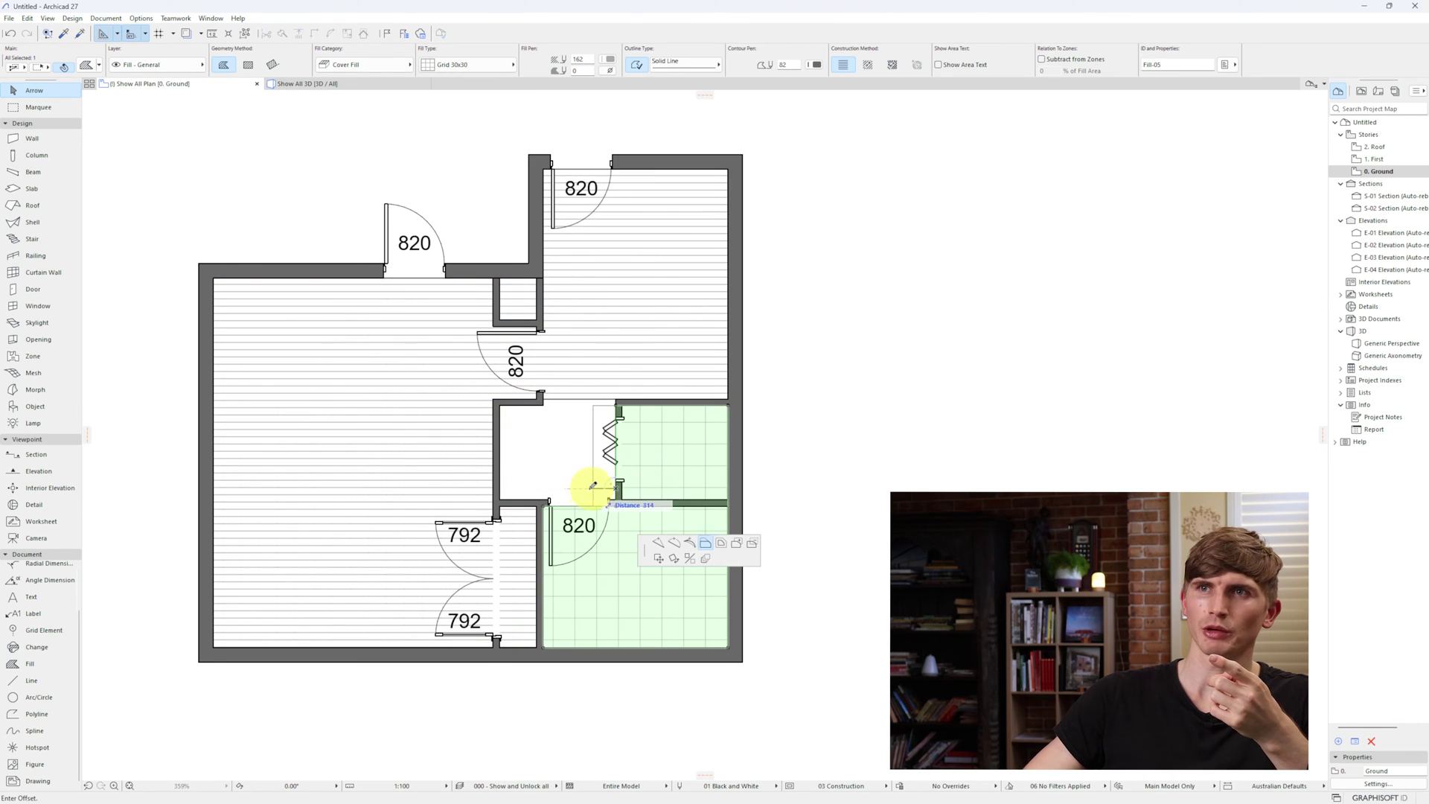
left_click(500, 489)
left_click(638, 404)
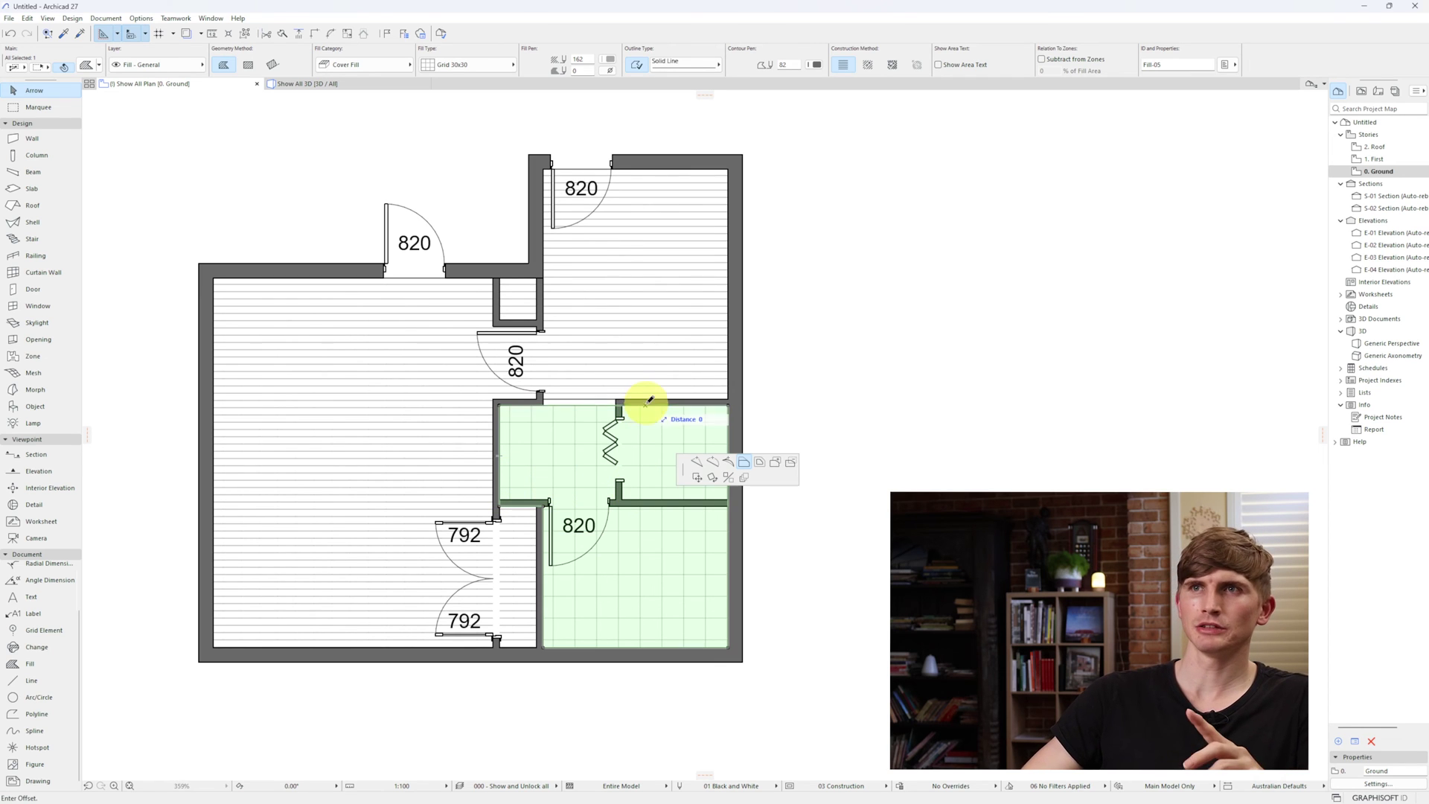
left_click(648, 400)
left_click(863, 380)
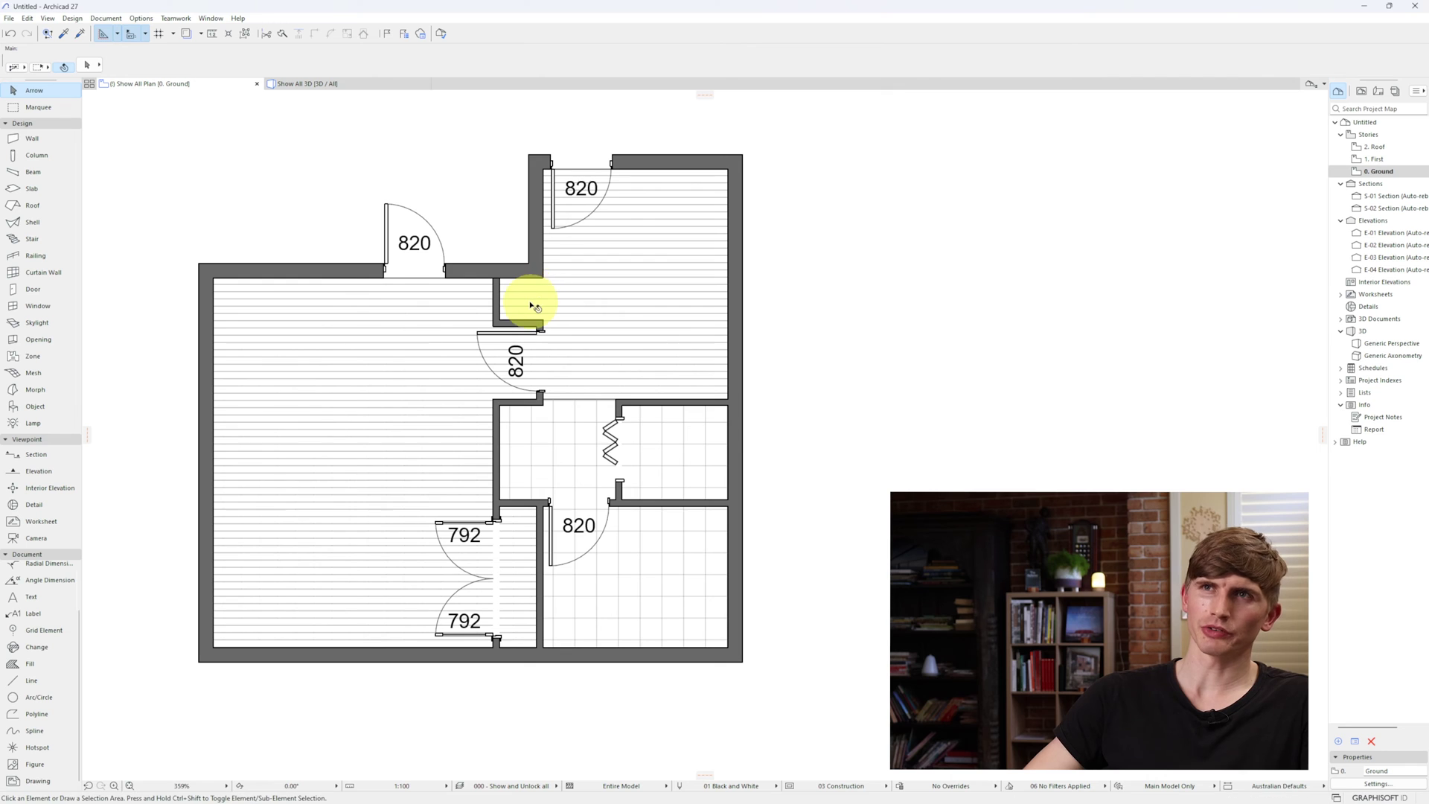
Cut a rectangular hole in the wooden plank fill over the small recess above the hinged partition door.
left_click(533, 305)
left_click(560, 277, "alt")
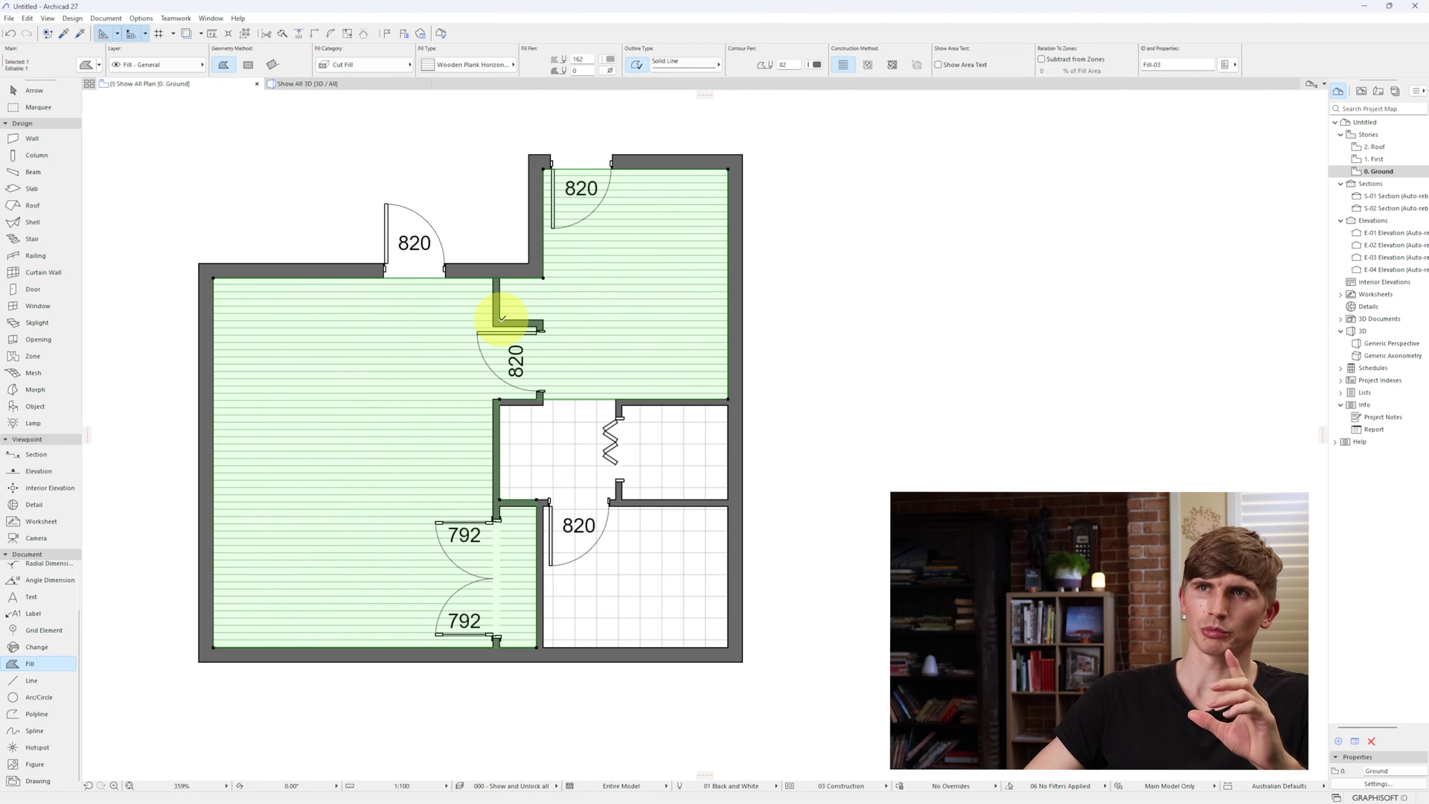
left_click(502, 318)
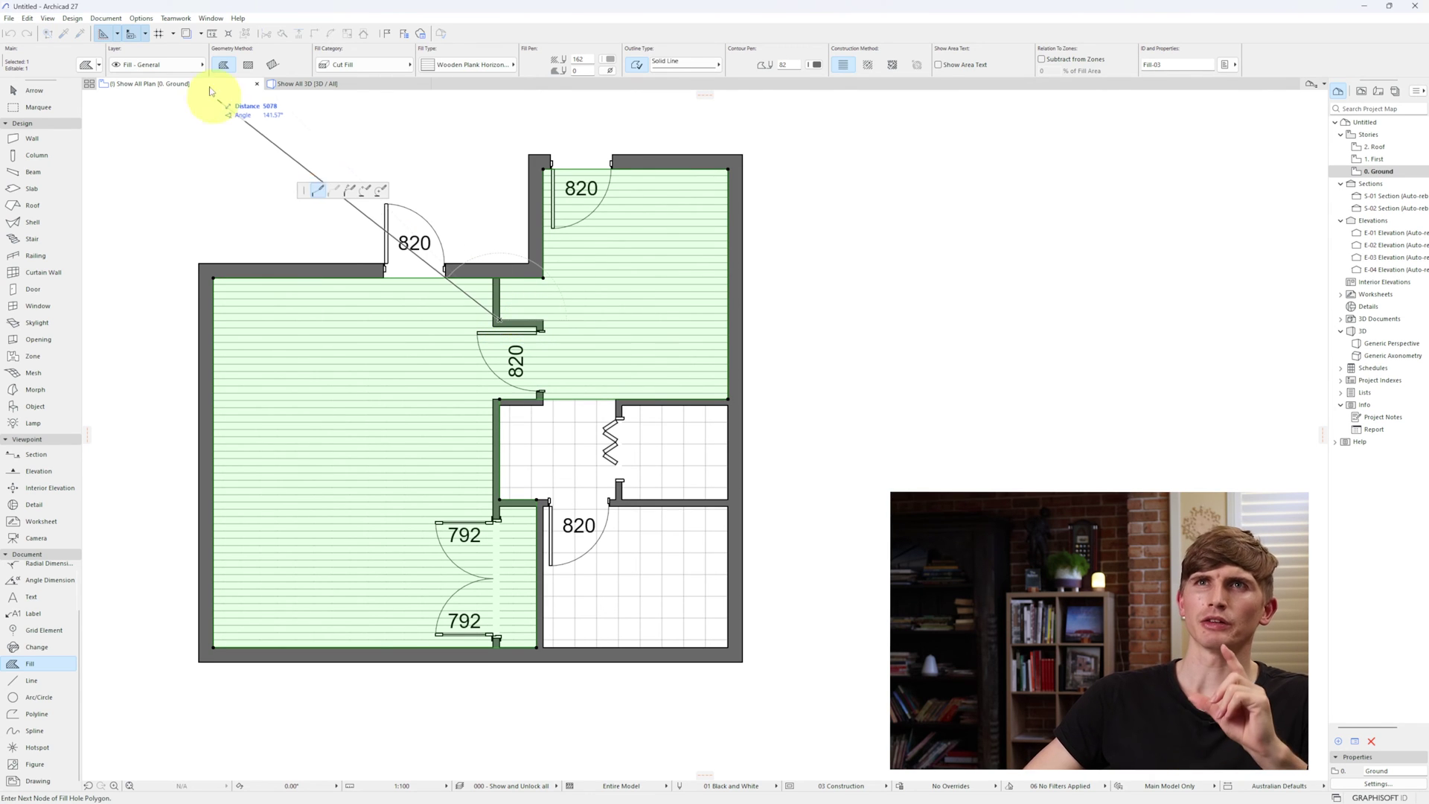
left_click(248, 65)
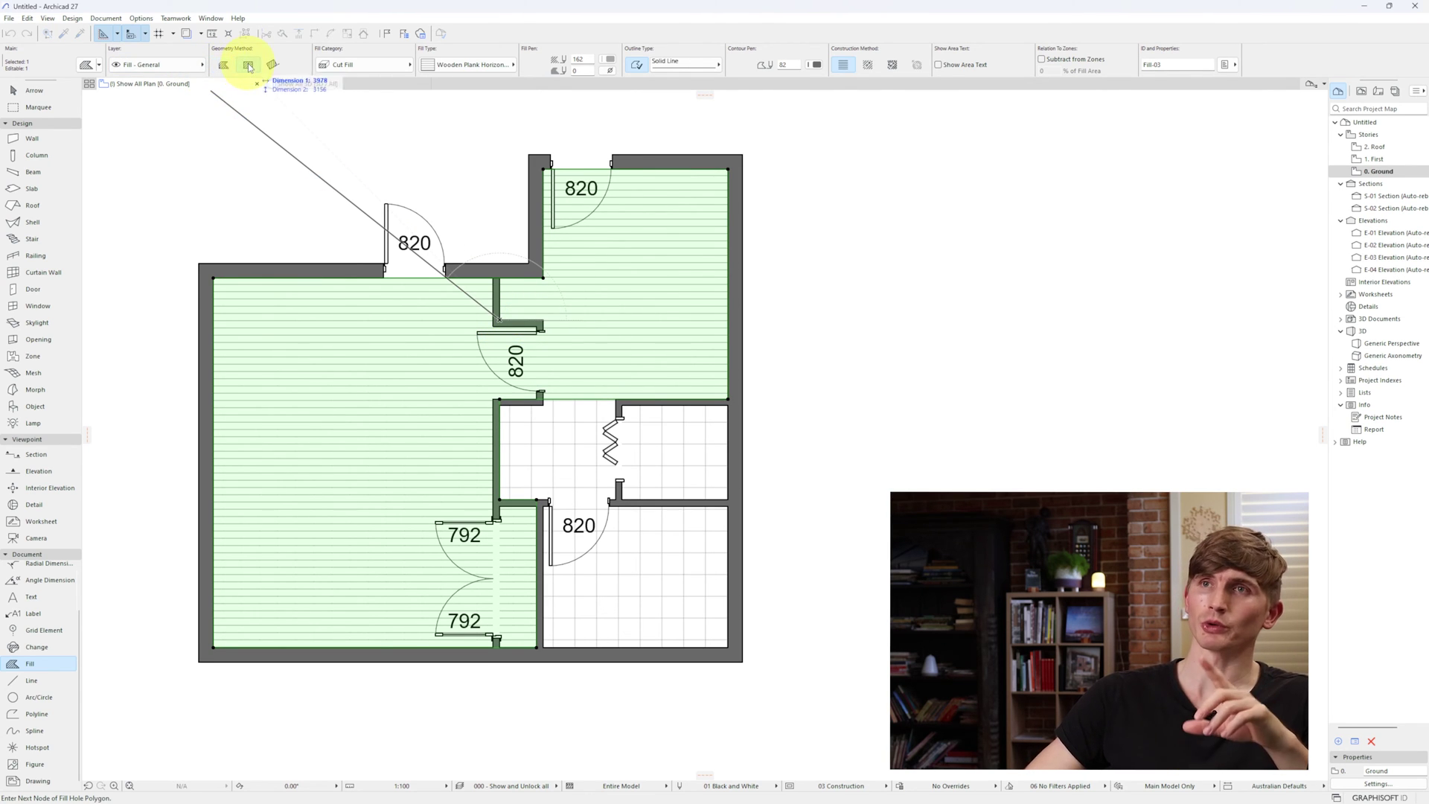
left_click(544, 277)
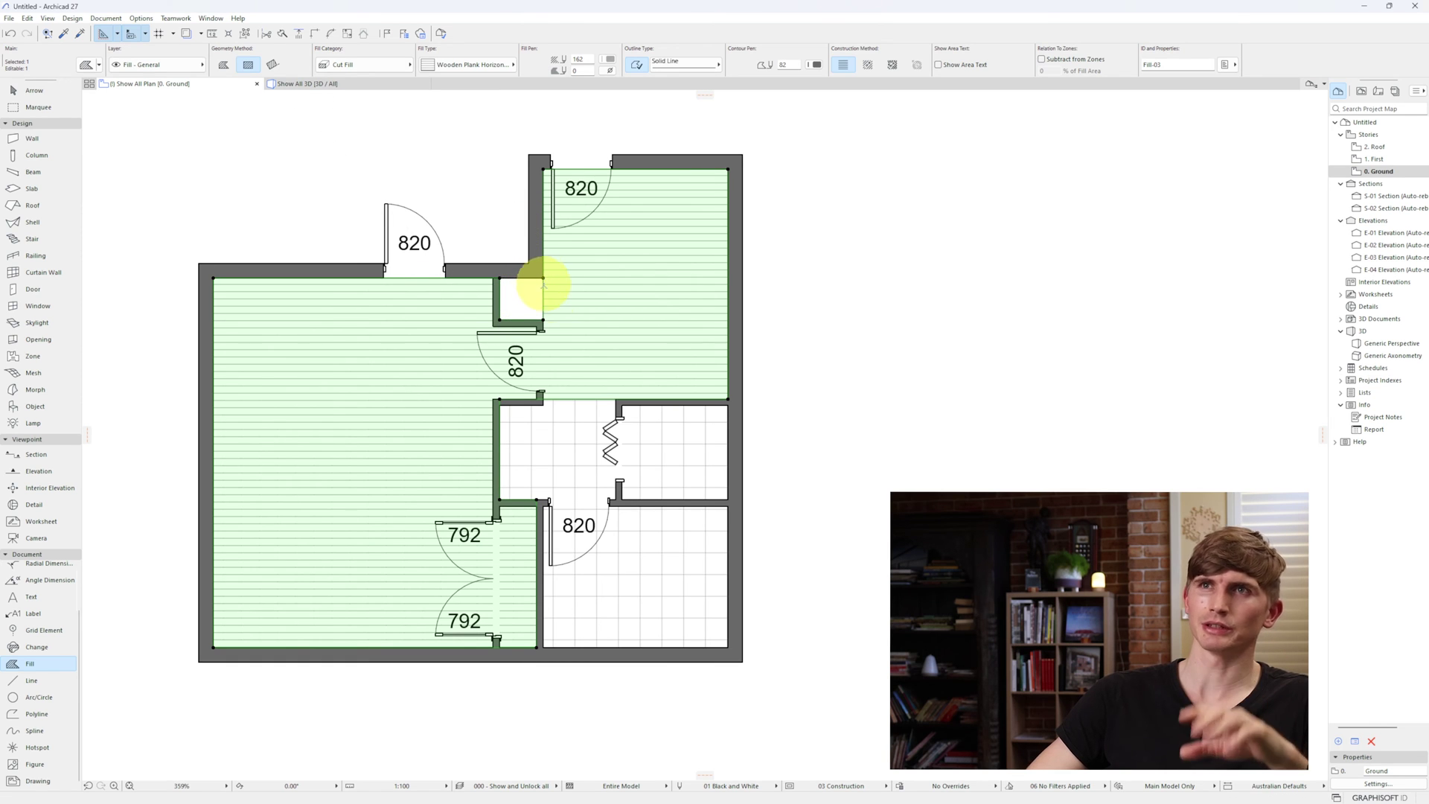
key("Escape")
Offset the wooden plank fill's edge 600 mm inward from the right exterior wall of the upper-right room.
left_click(722, 262)
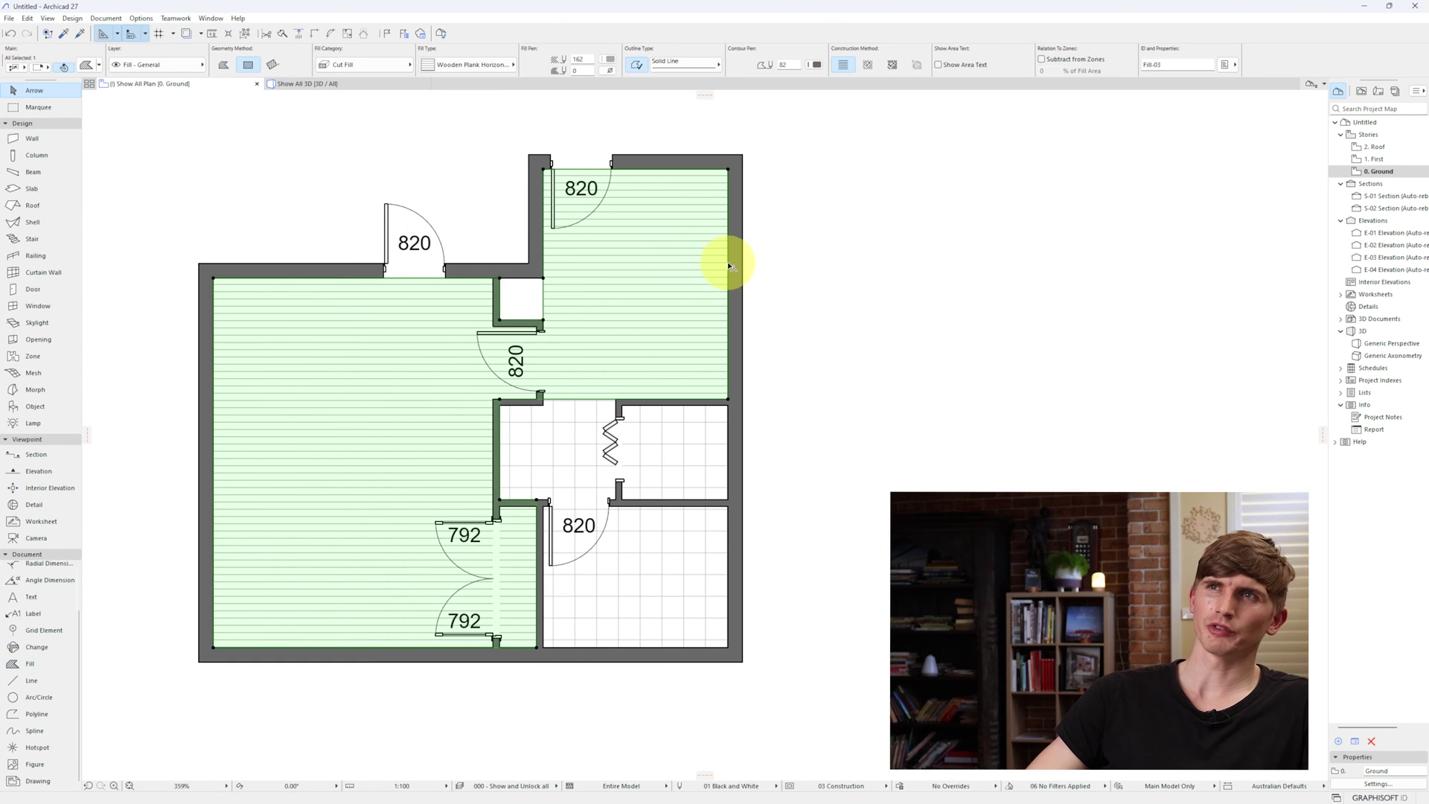
left_click(730, 265)
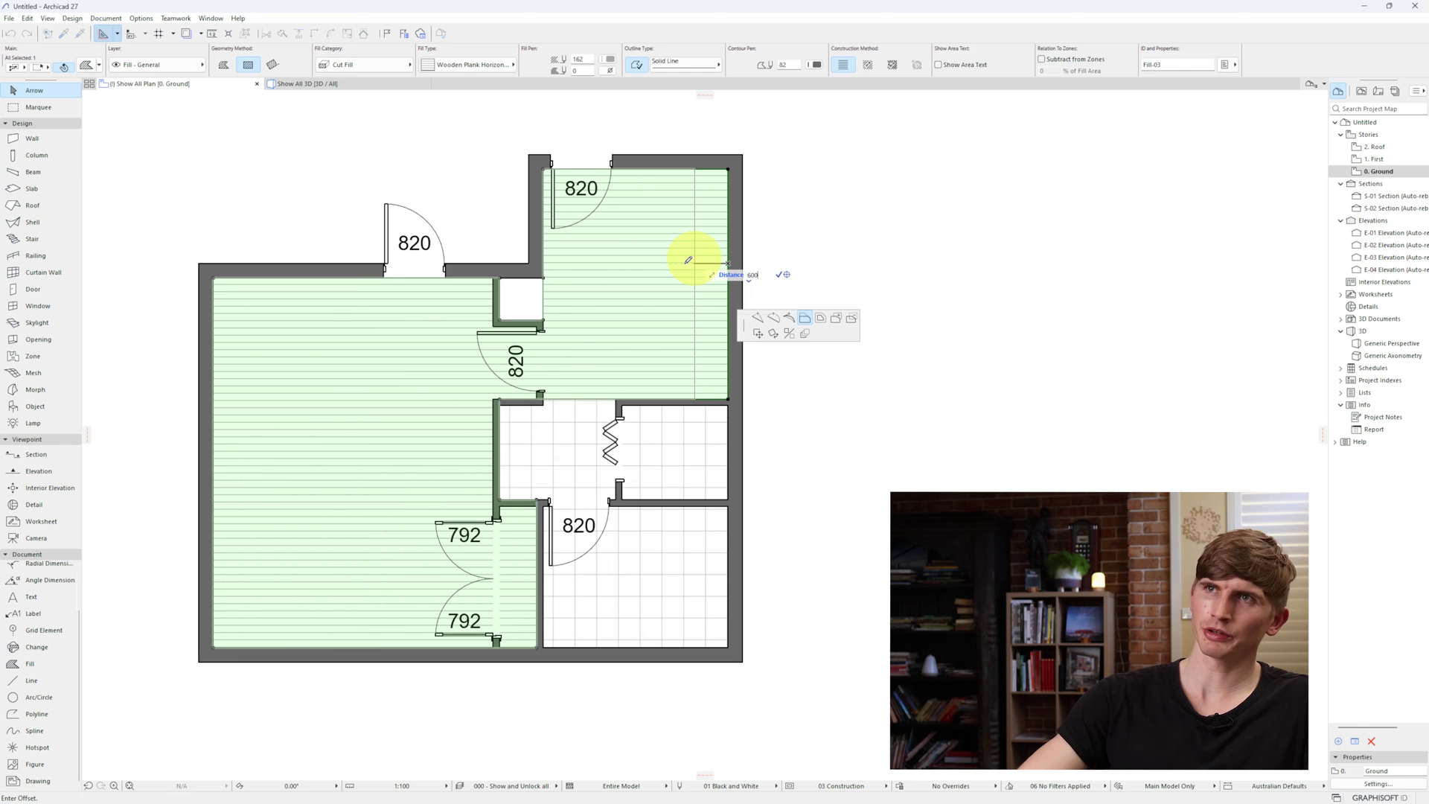
type("600")
key("Return")
left_click(709, 216)
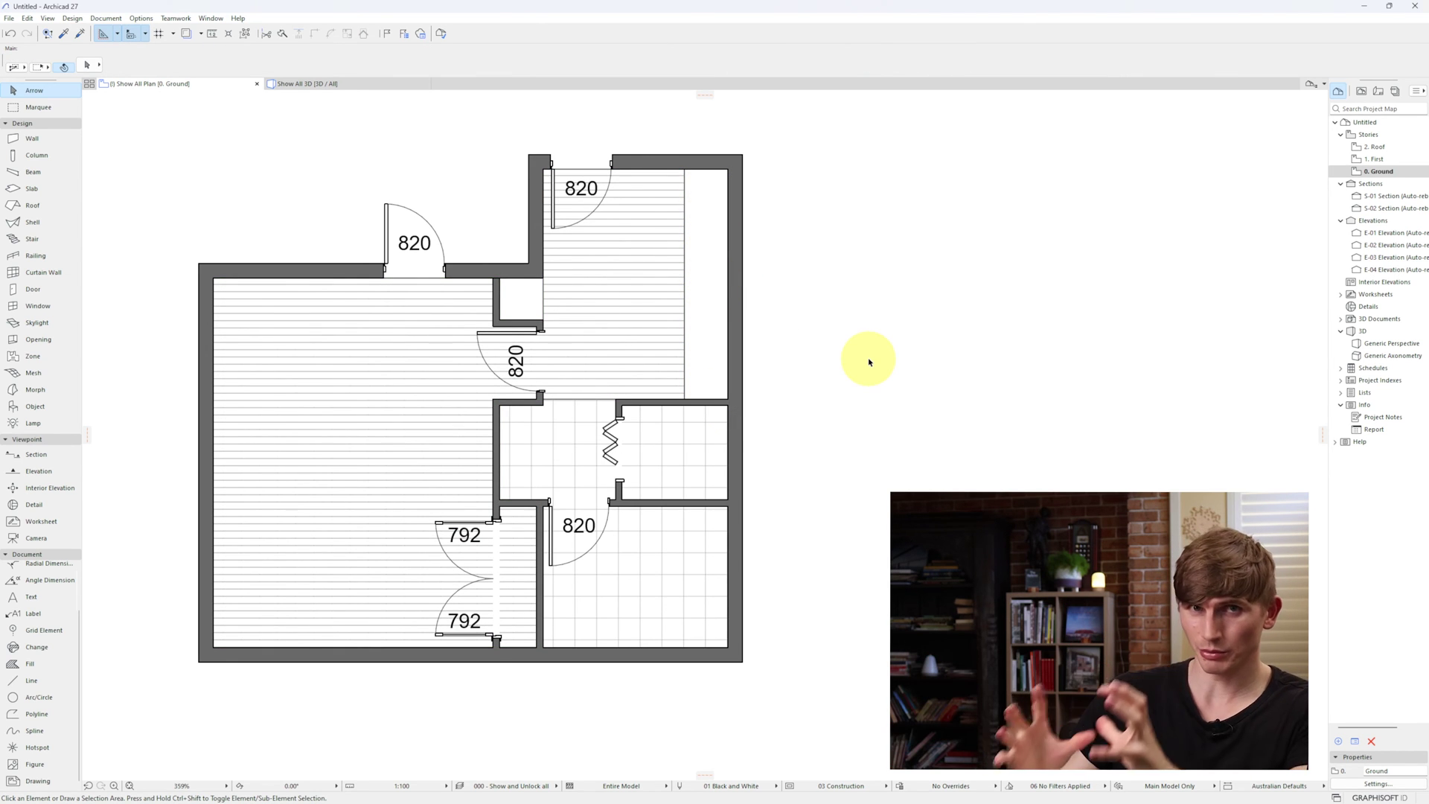
Place a Sink General 27 object in the unfilled benchtop strip along the right exterior wall of the upper-right room.
left_click(45, 409)
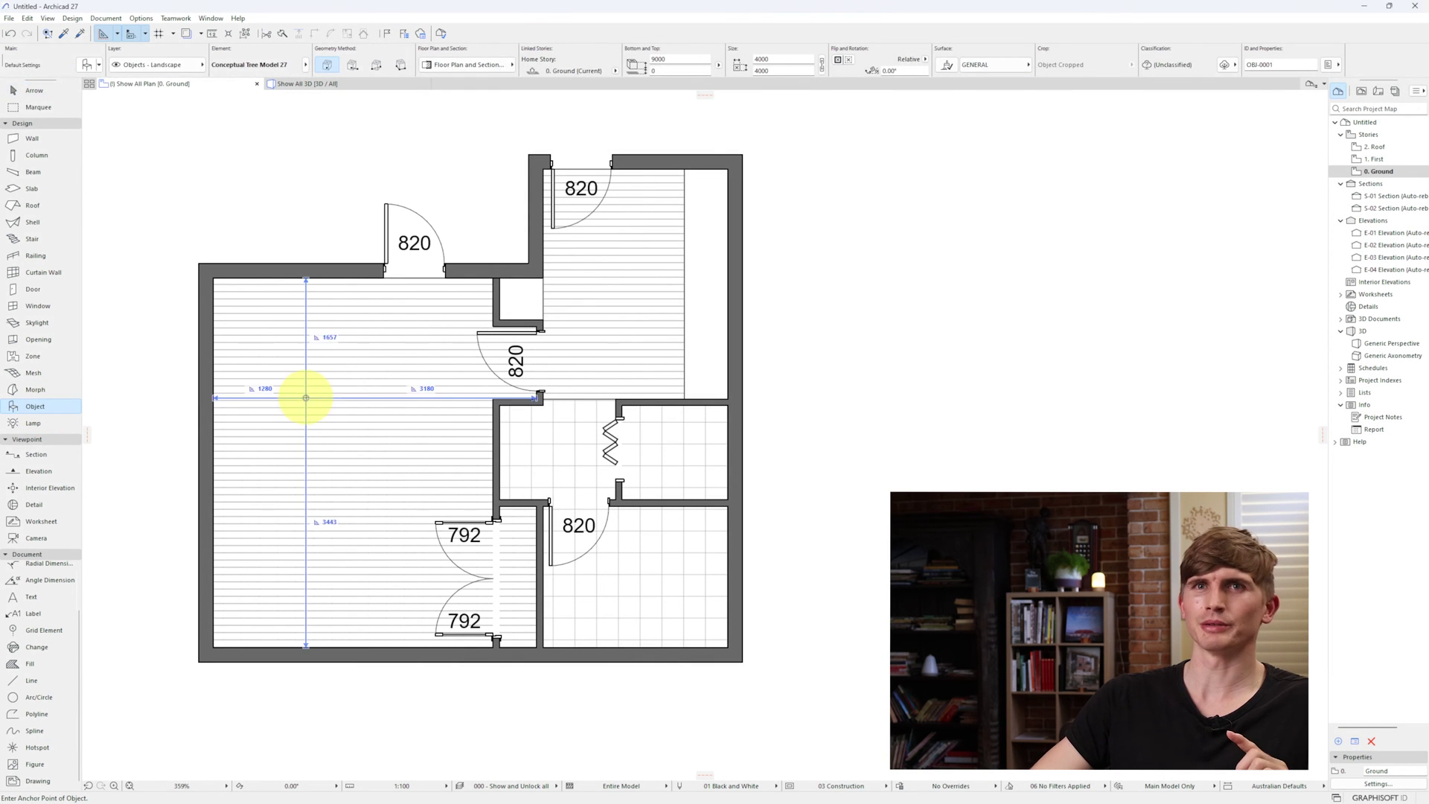
left_click(87, 67)
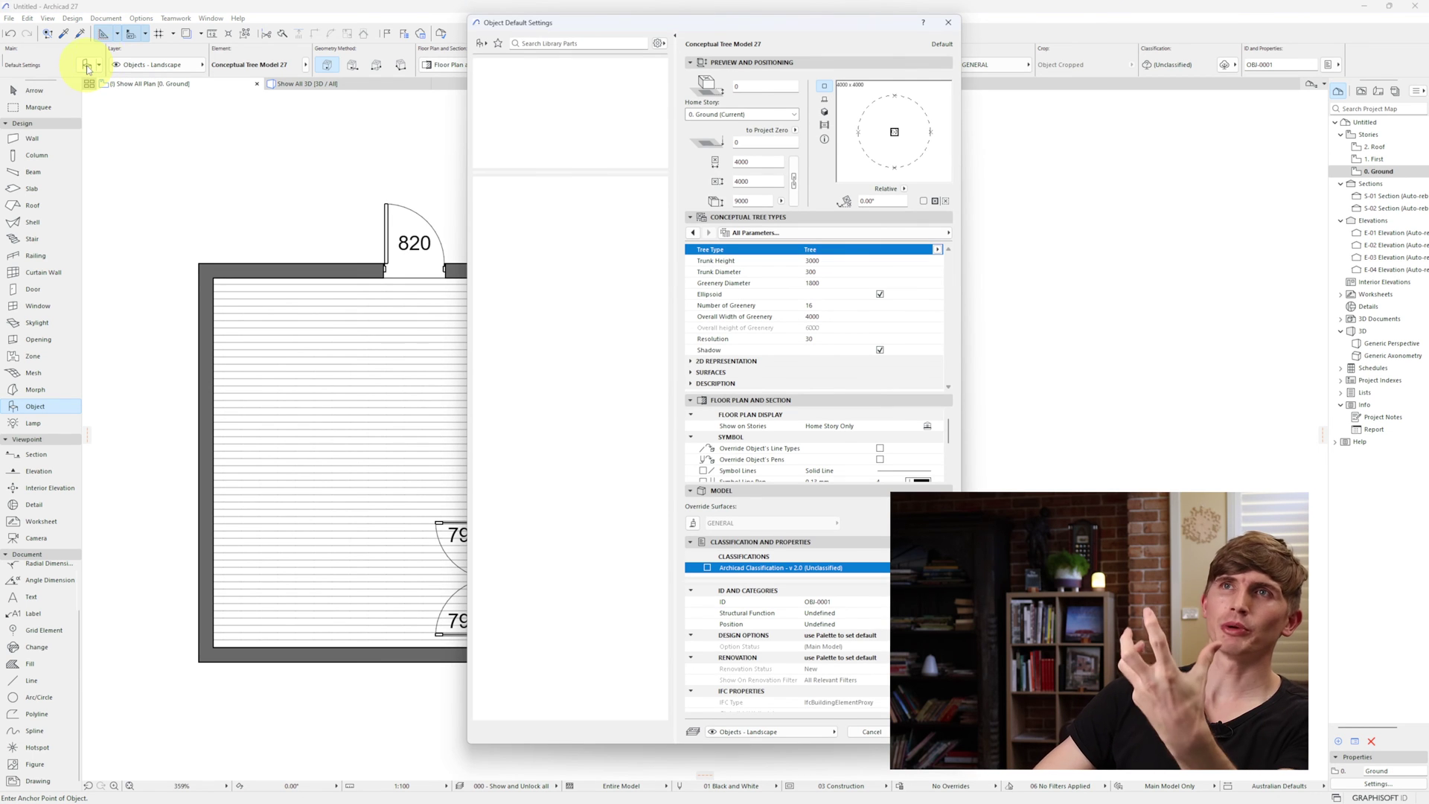
left_click_drag(643, 23, 454, 20)
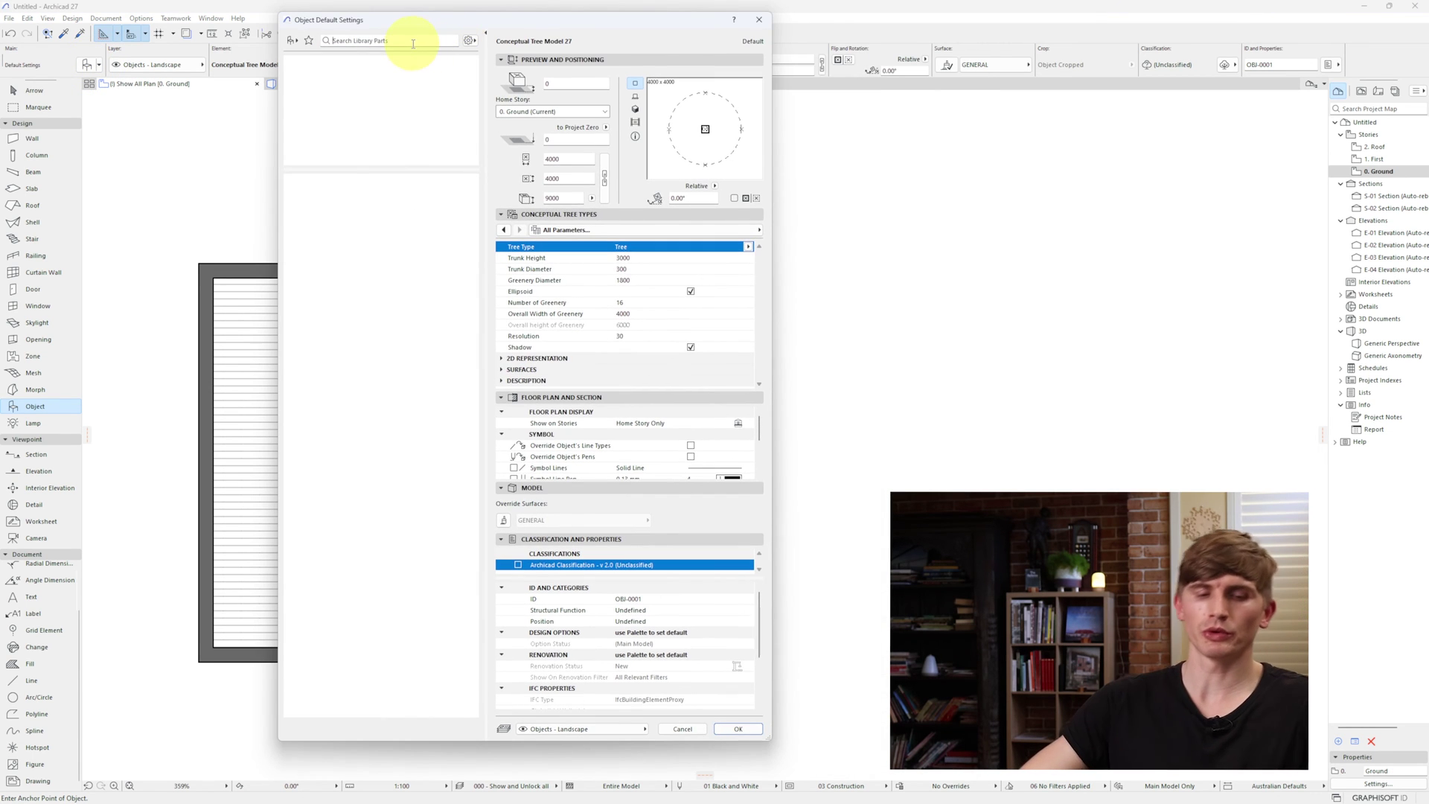
left_click(413, 43)
type("sink")
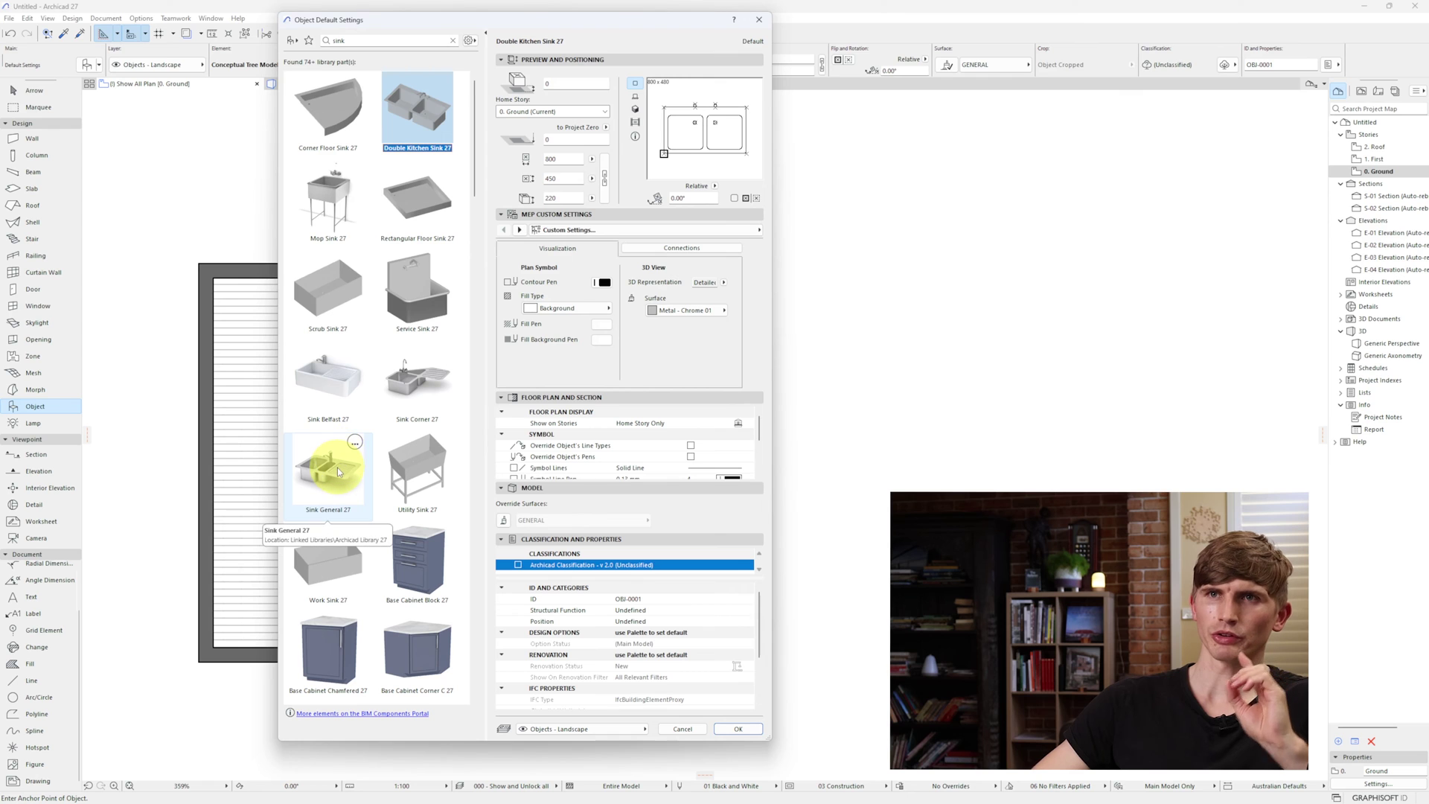
left_click(339, 470)
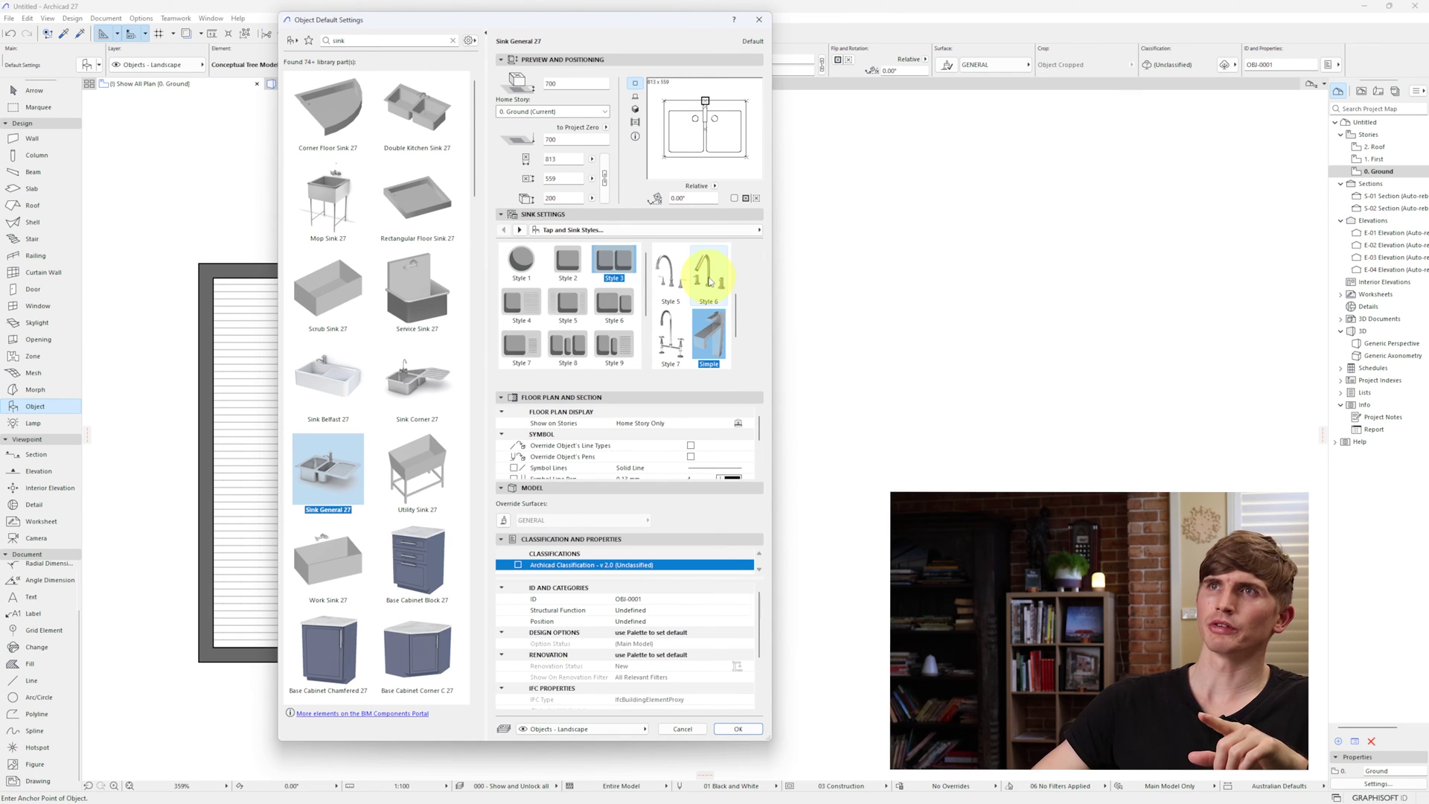
left_click(739, 729)
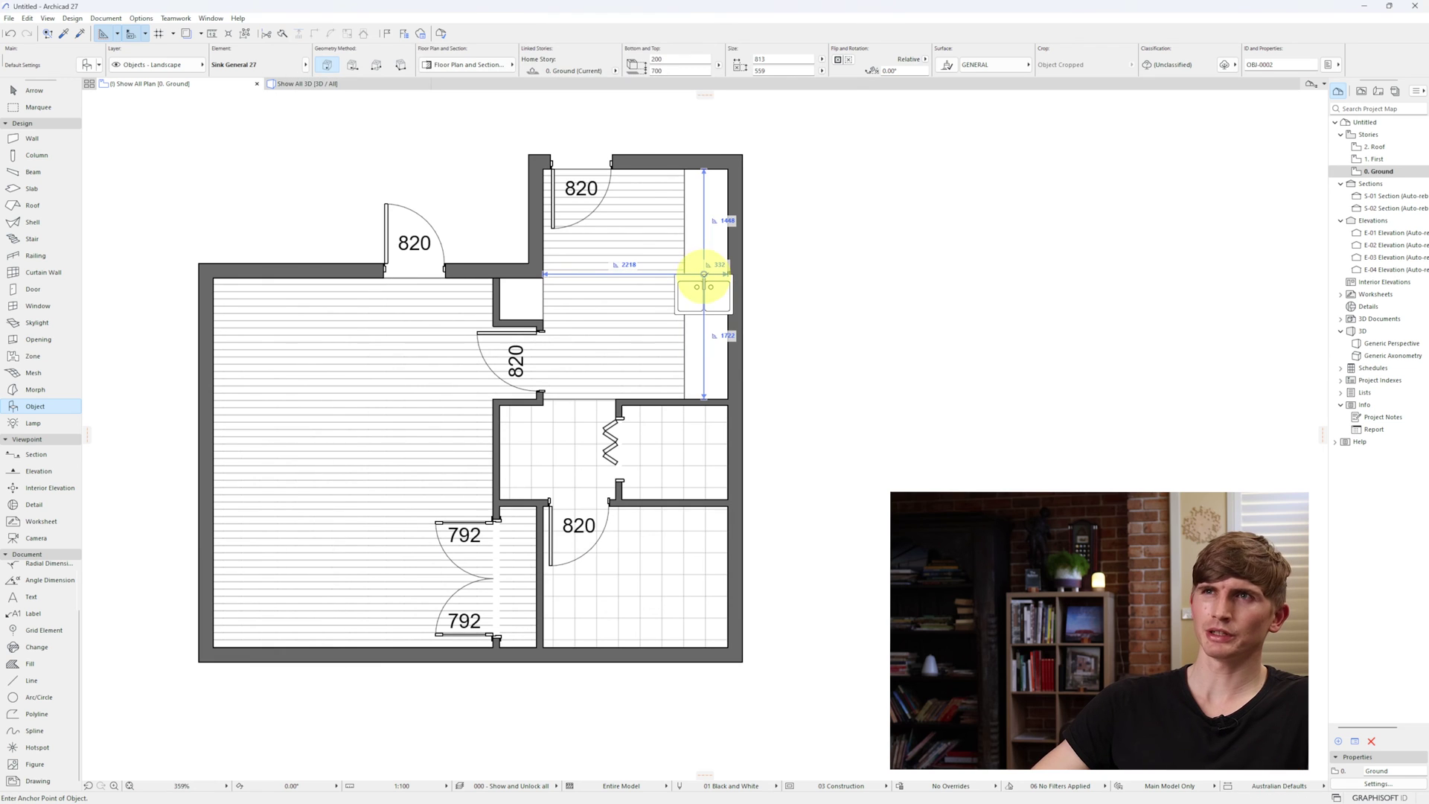
left_click(703, 275)
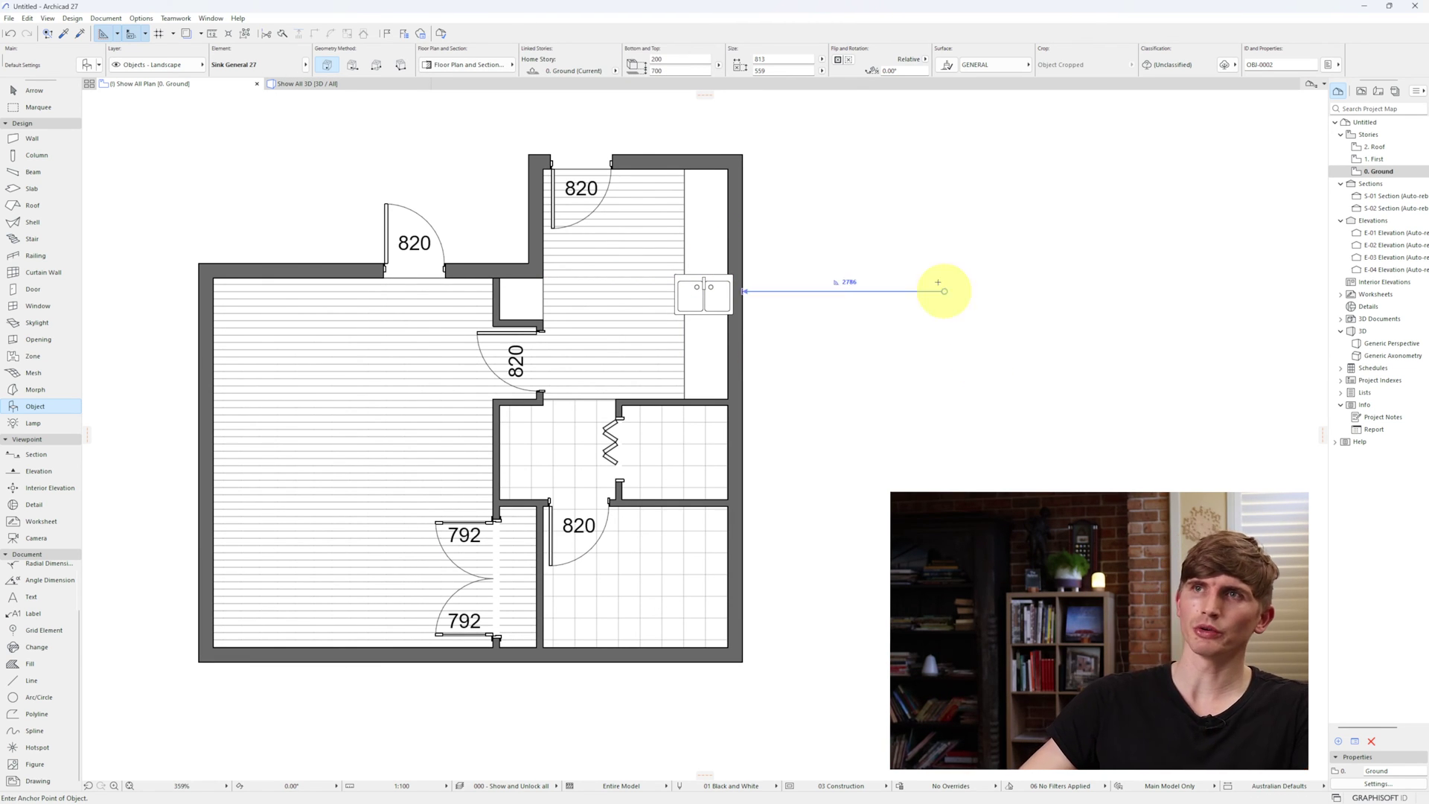
key("Escape")
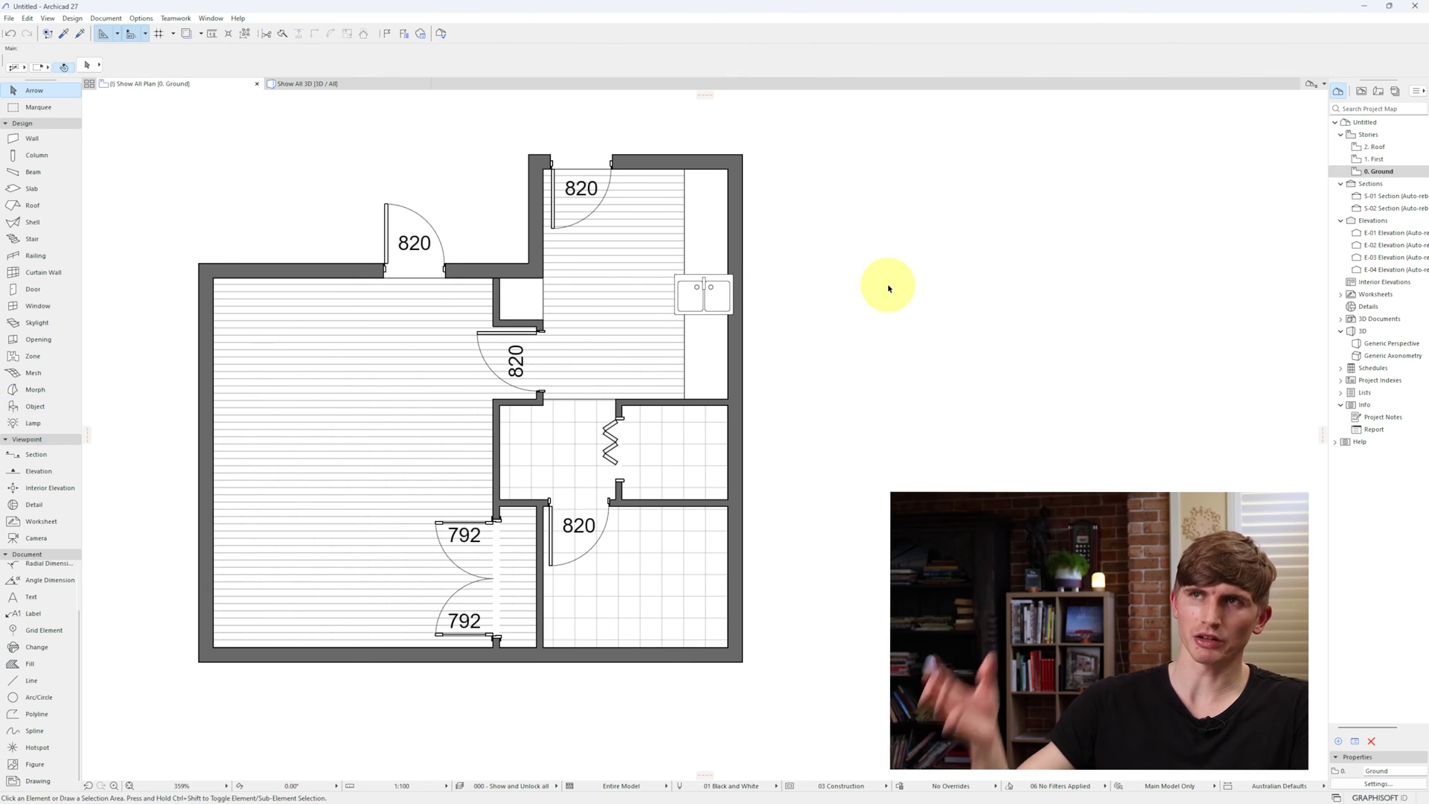
Rotate the placed sink 90° clockwise about its centre so its tap side faces the right exterior wall.
left_click(708, 294)
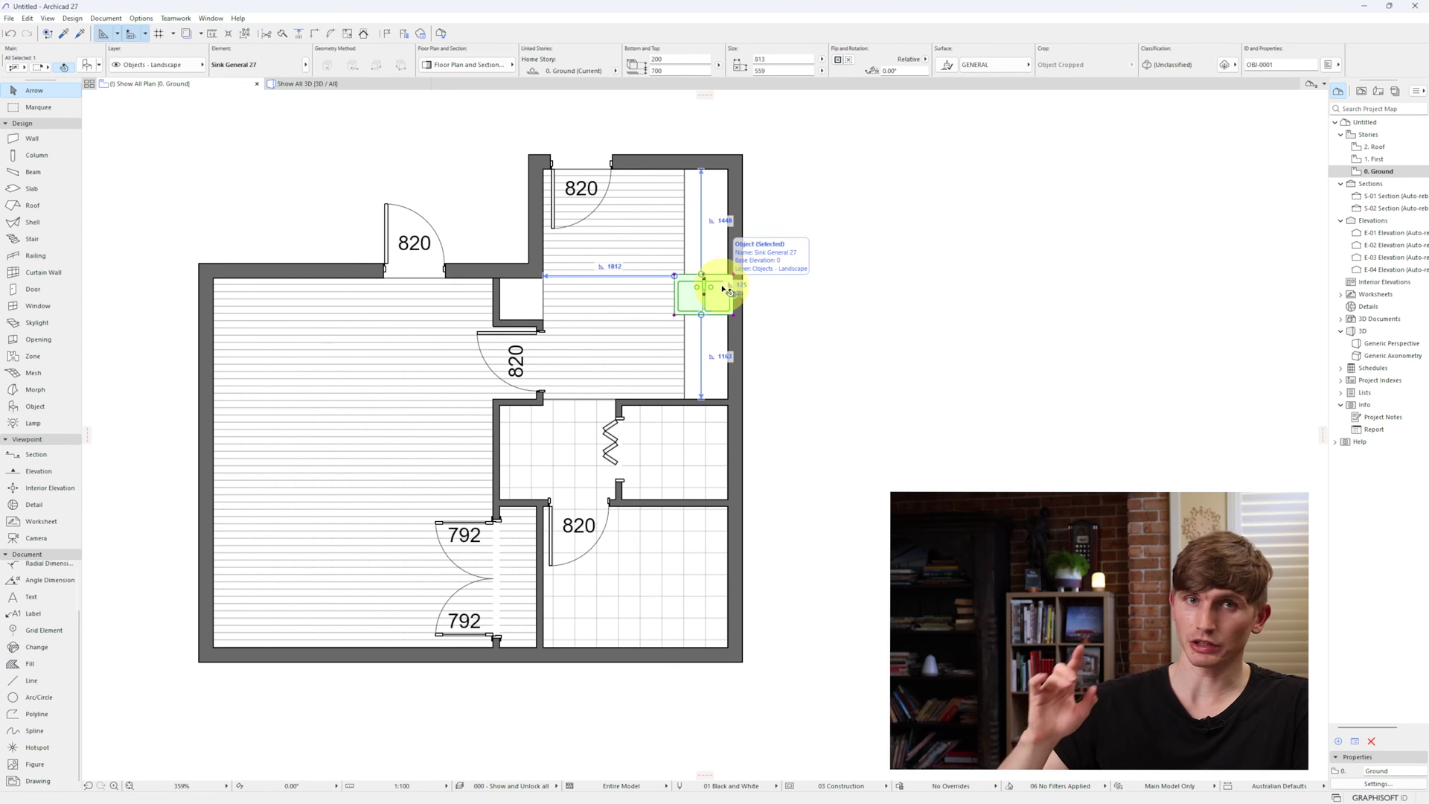
key("ctrl+e")
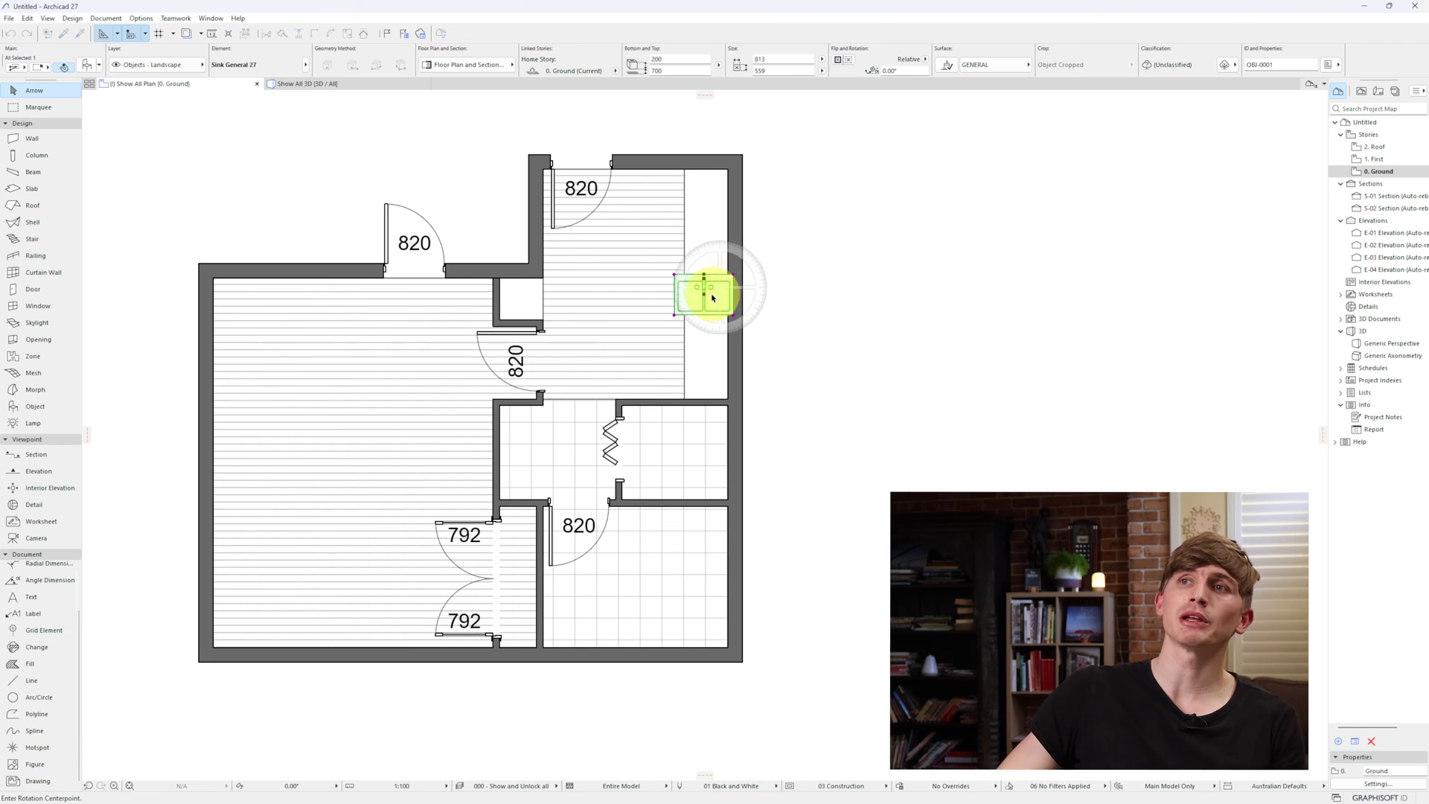
left_click(703, 293)
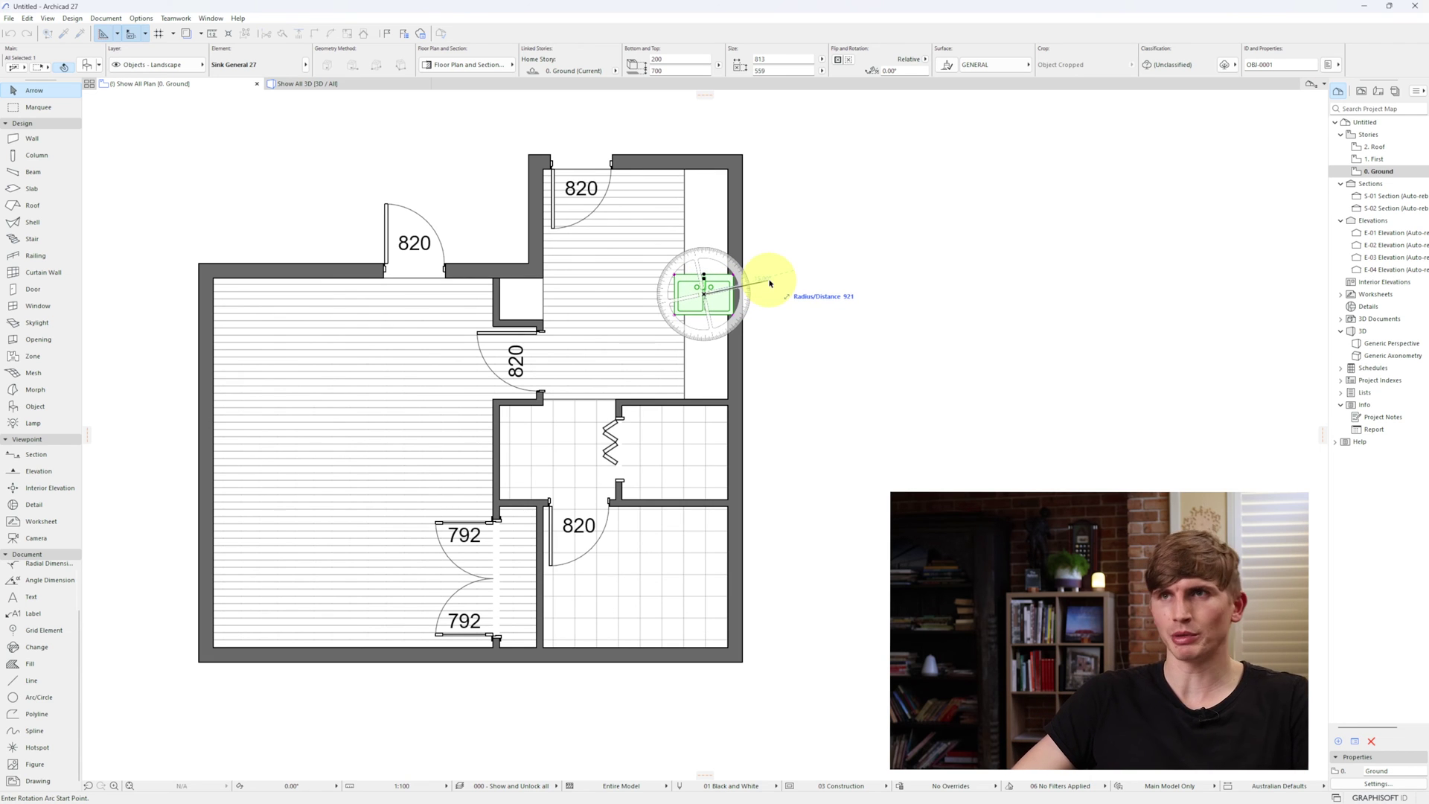
left_click(851, 290)
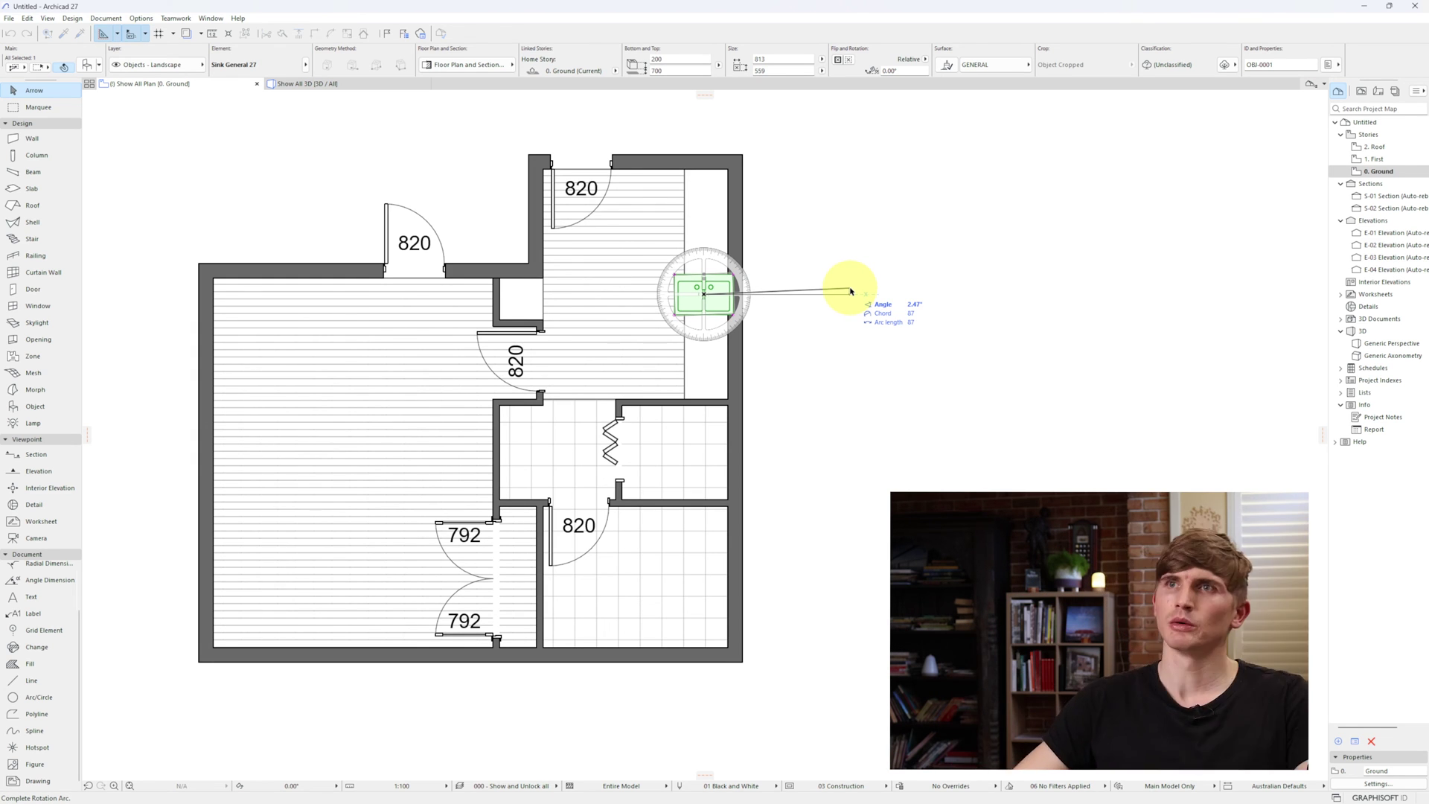
left_click(708, 419)
Move the sink up and toward the right exterior wall so it fits inside the benchtop strip.
scroll(705, 283, "up", 5)
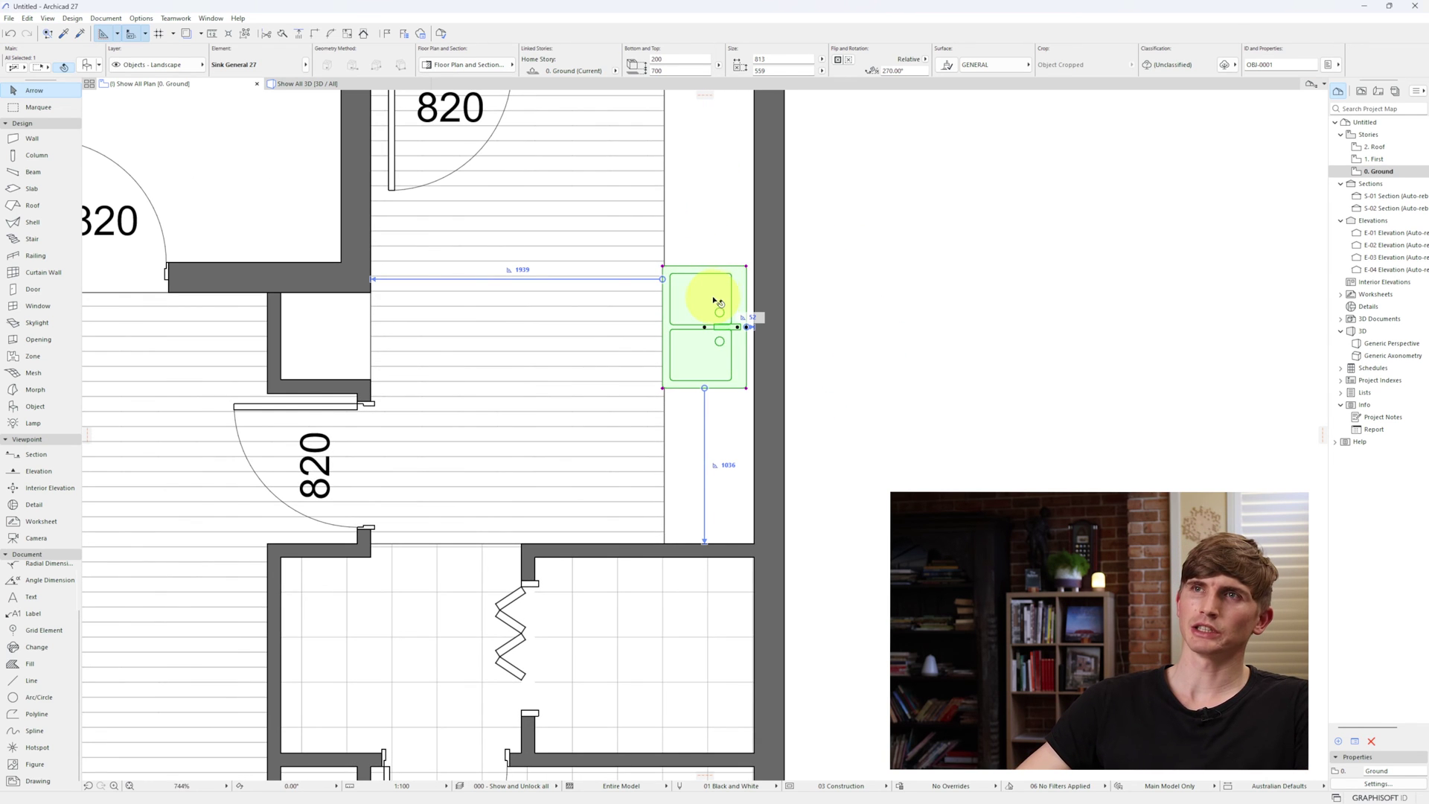
left_click(713, 300)
left_click(721, 283)
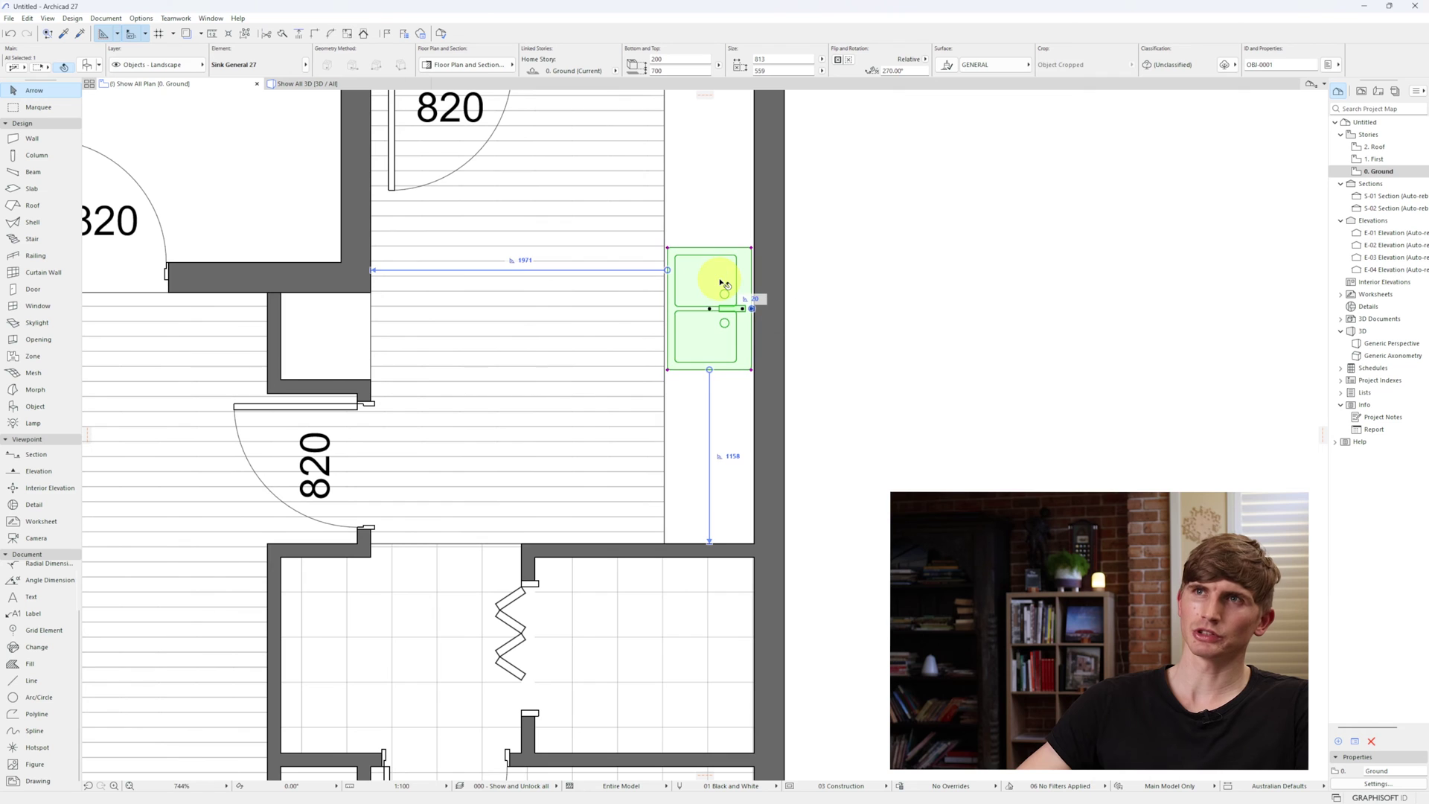
scroll(739, 301, "down", 3)
left_click_drag(744, 313, 729, 284)
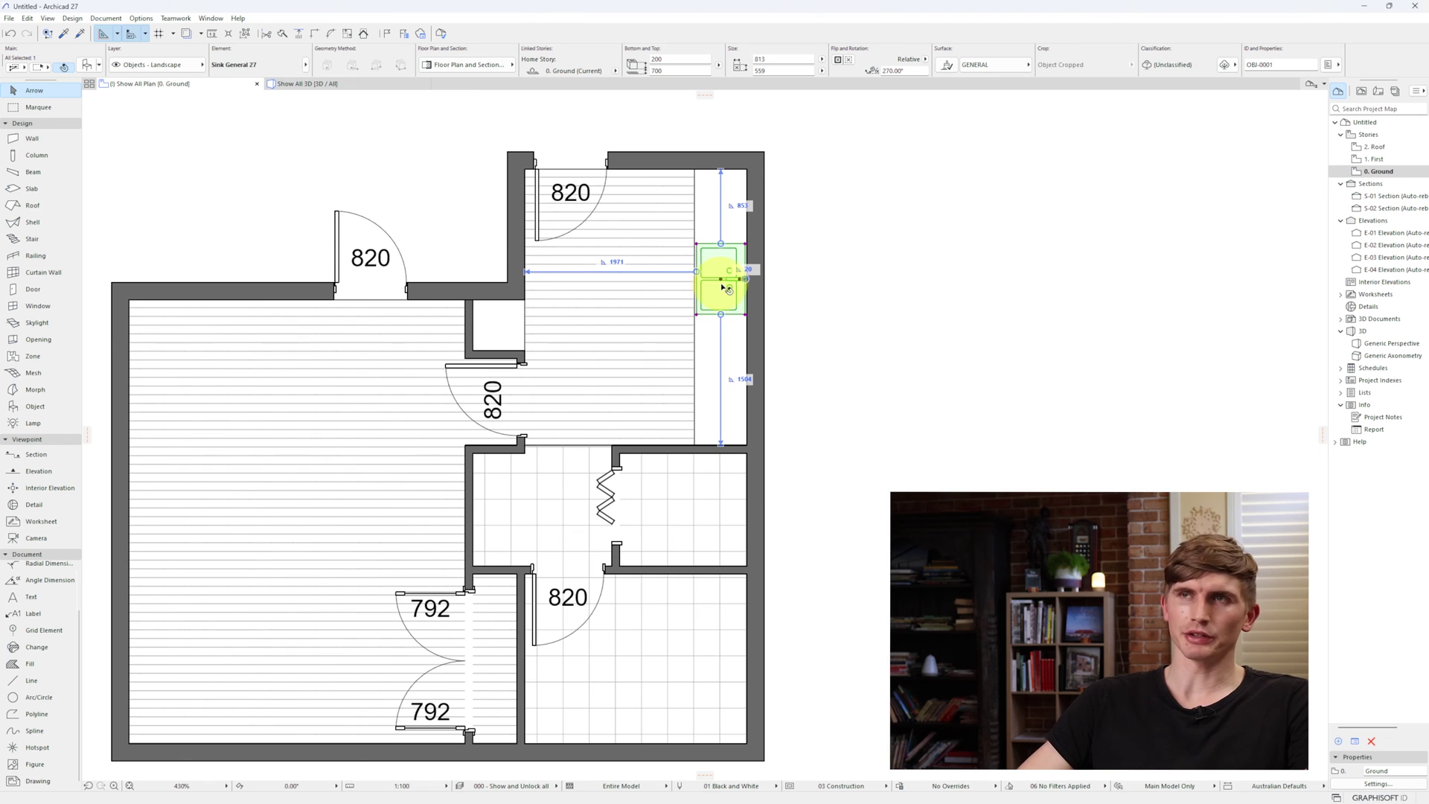
Copy the sink about 1190 mm straight down along the benchtop strip.
key("ctrl+d")
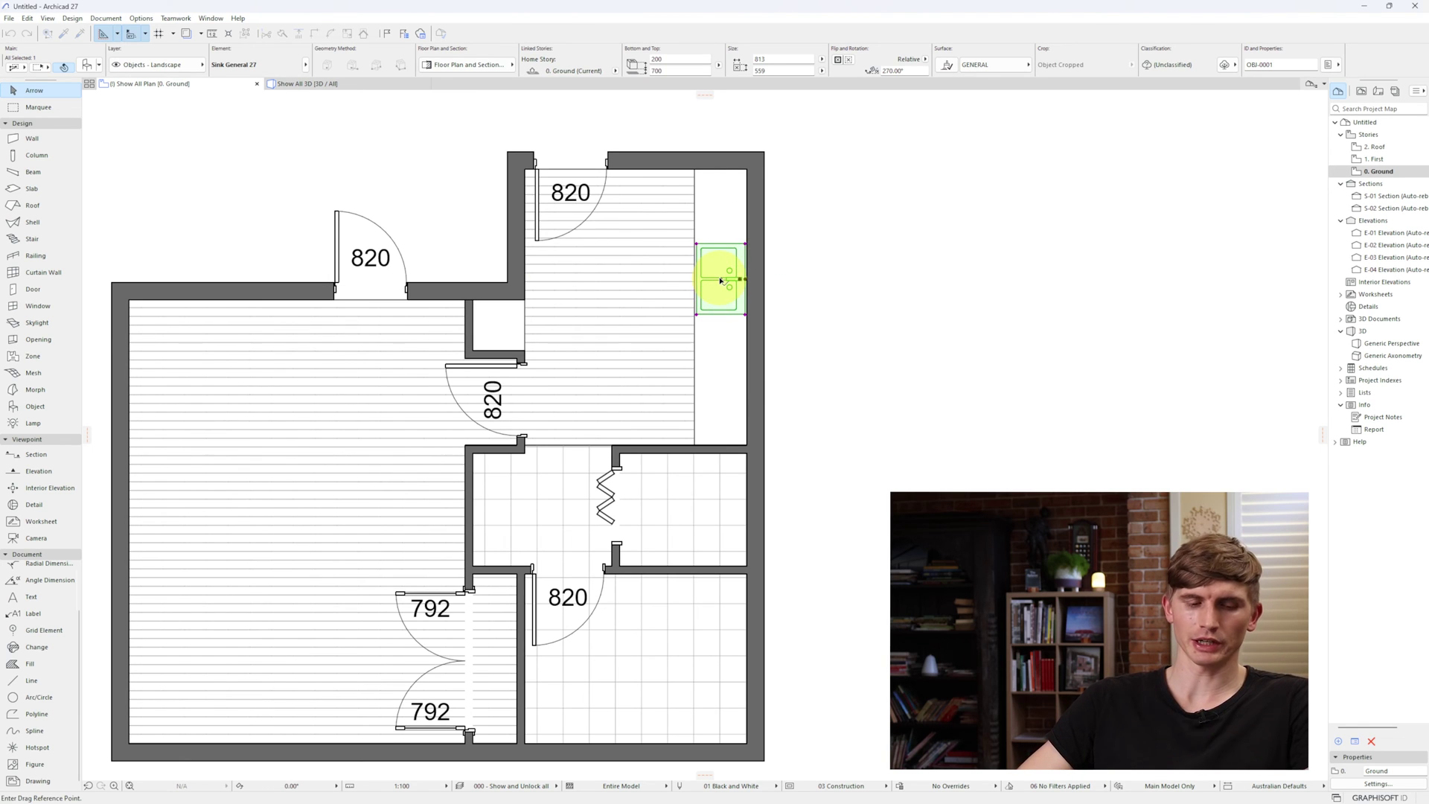
left_click(720, 281)
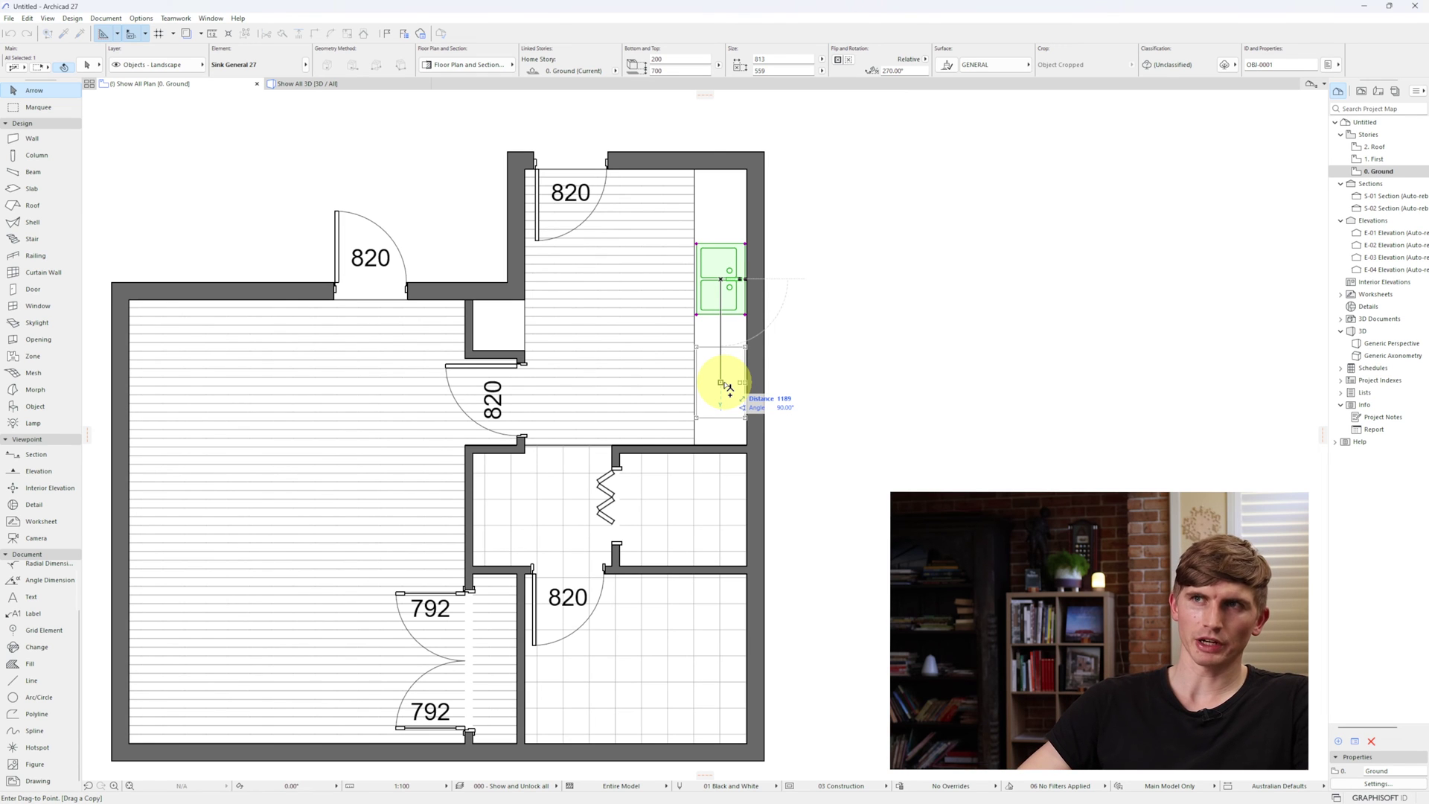
left_click(725, 384)
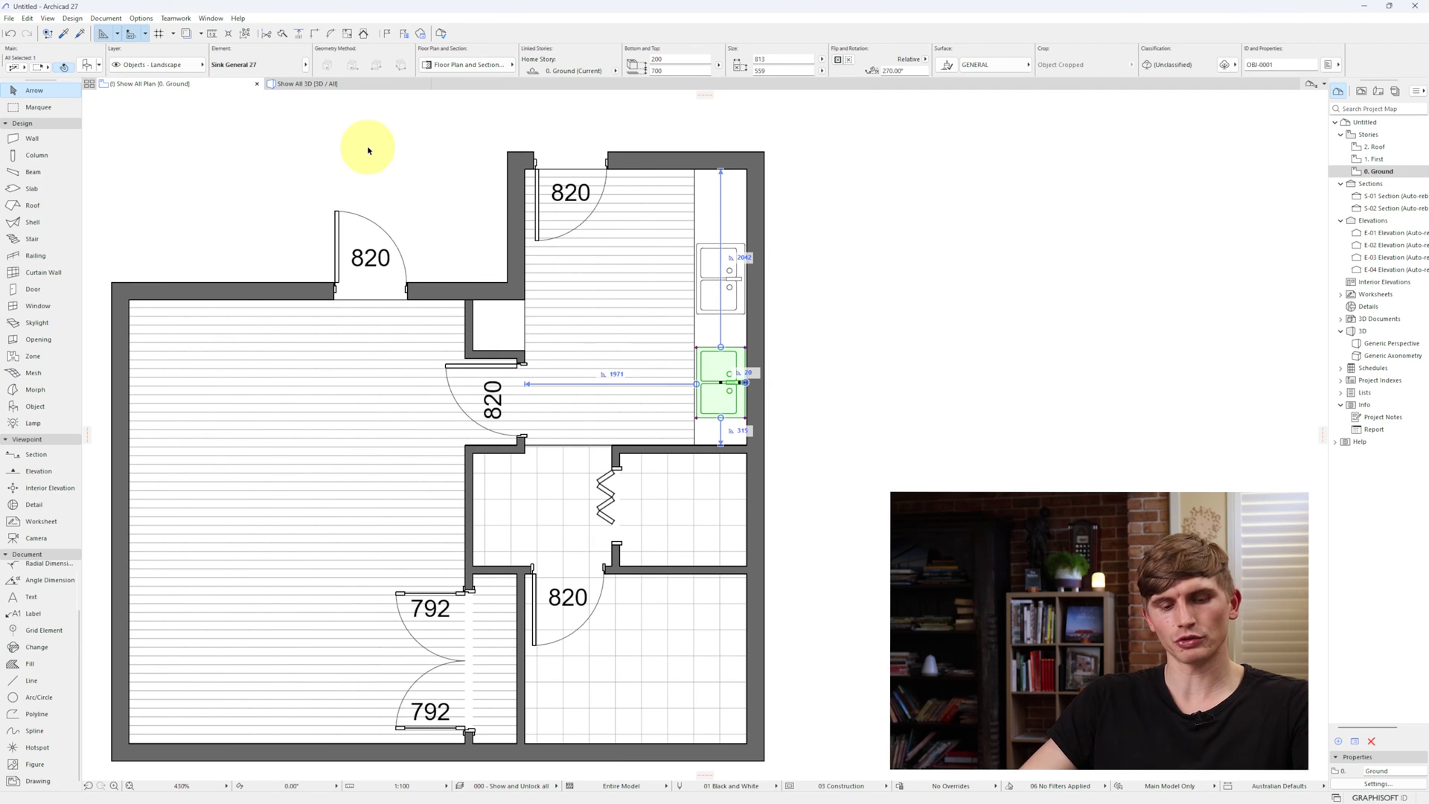
Change the lower sink copy to the Cooktop Electric 27 library object.
key("ctrl+t")
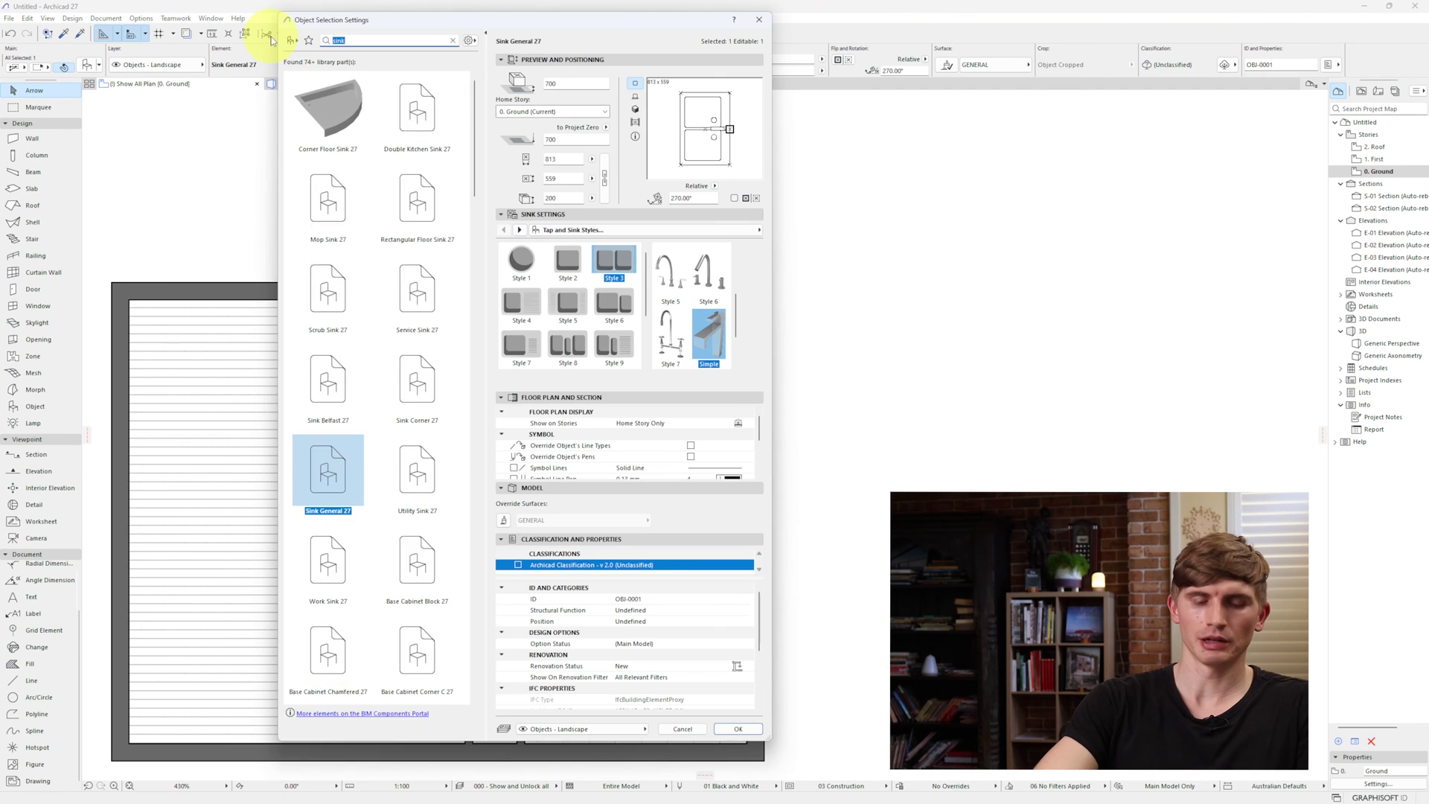
type("cook")
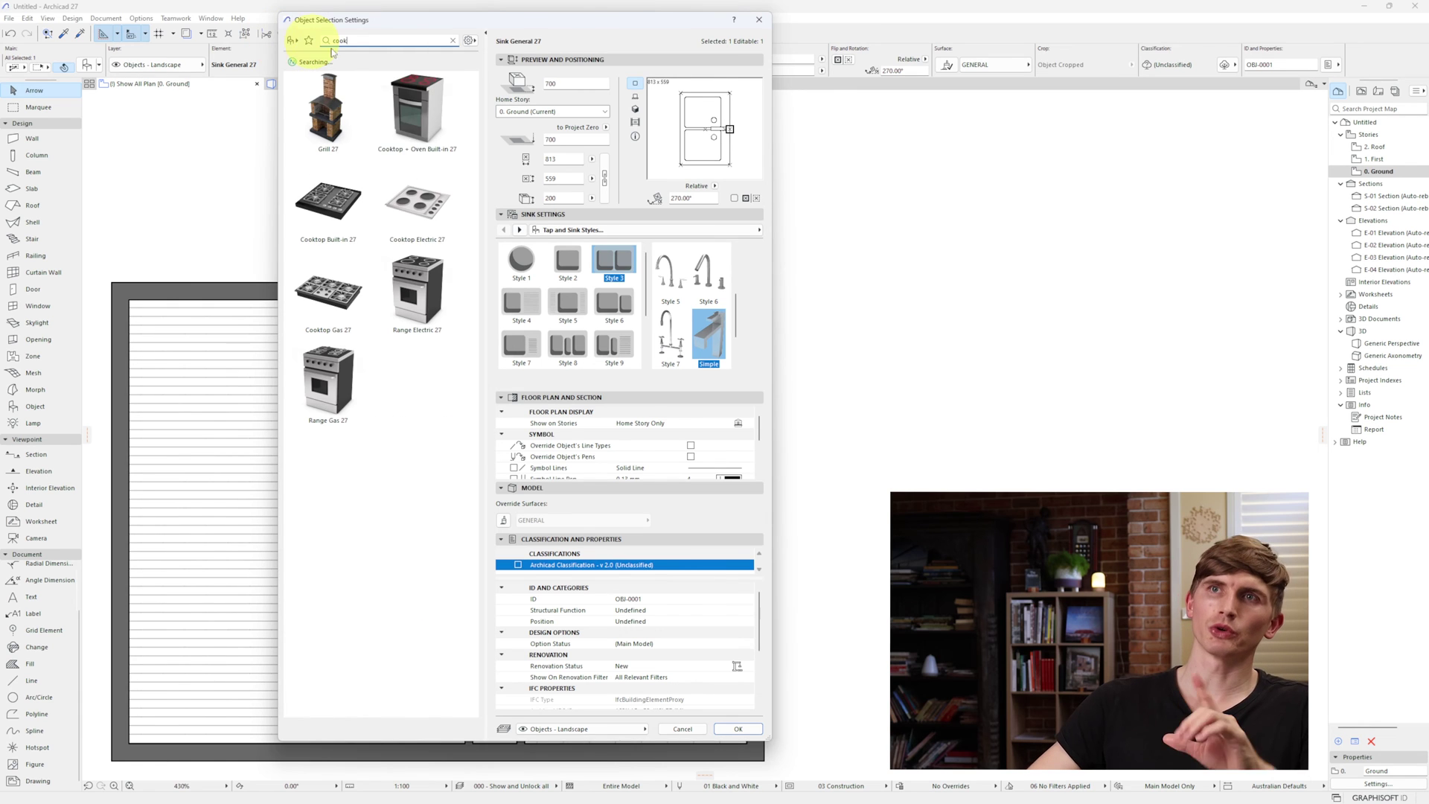
left_click(416, 199)
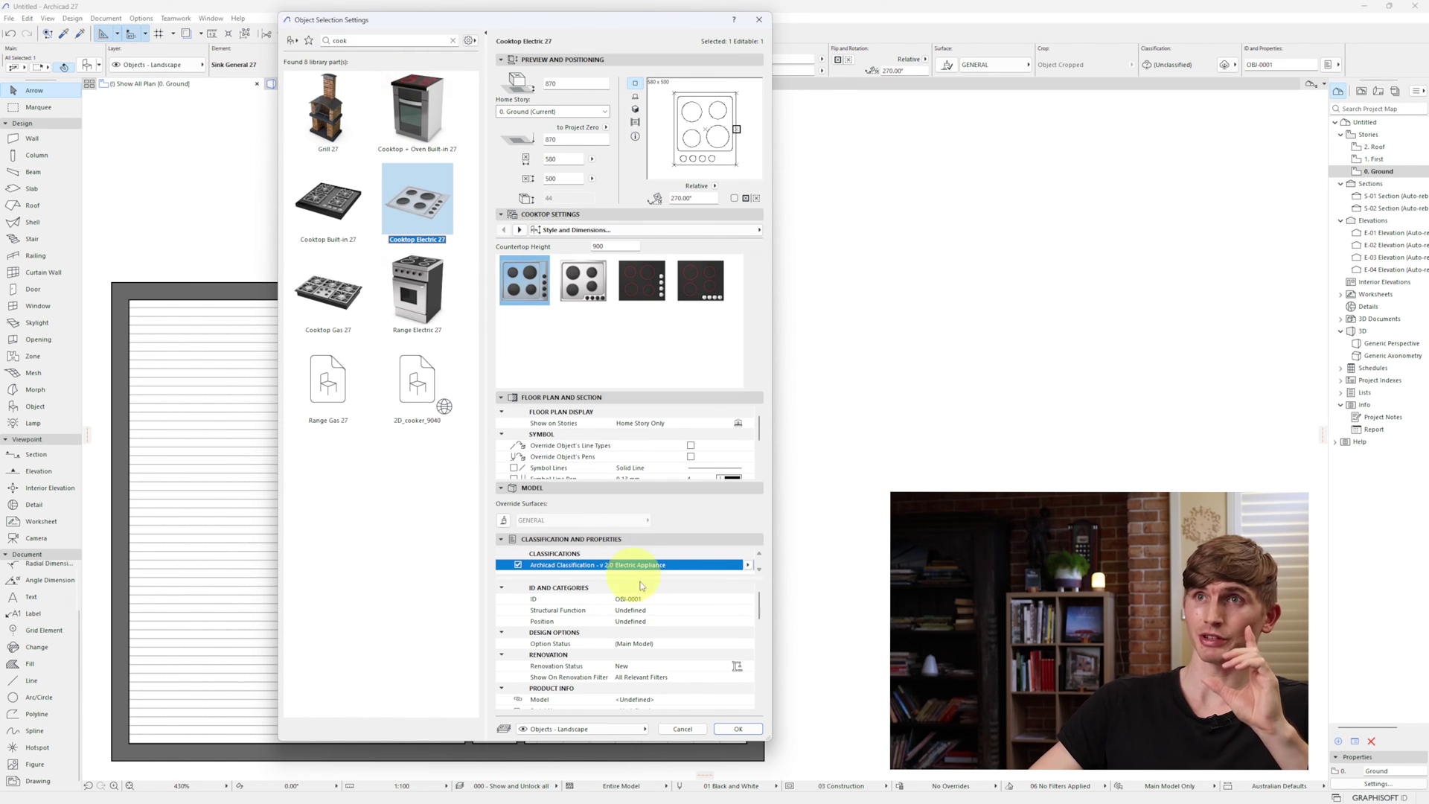
left_click(738, 729)
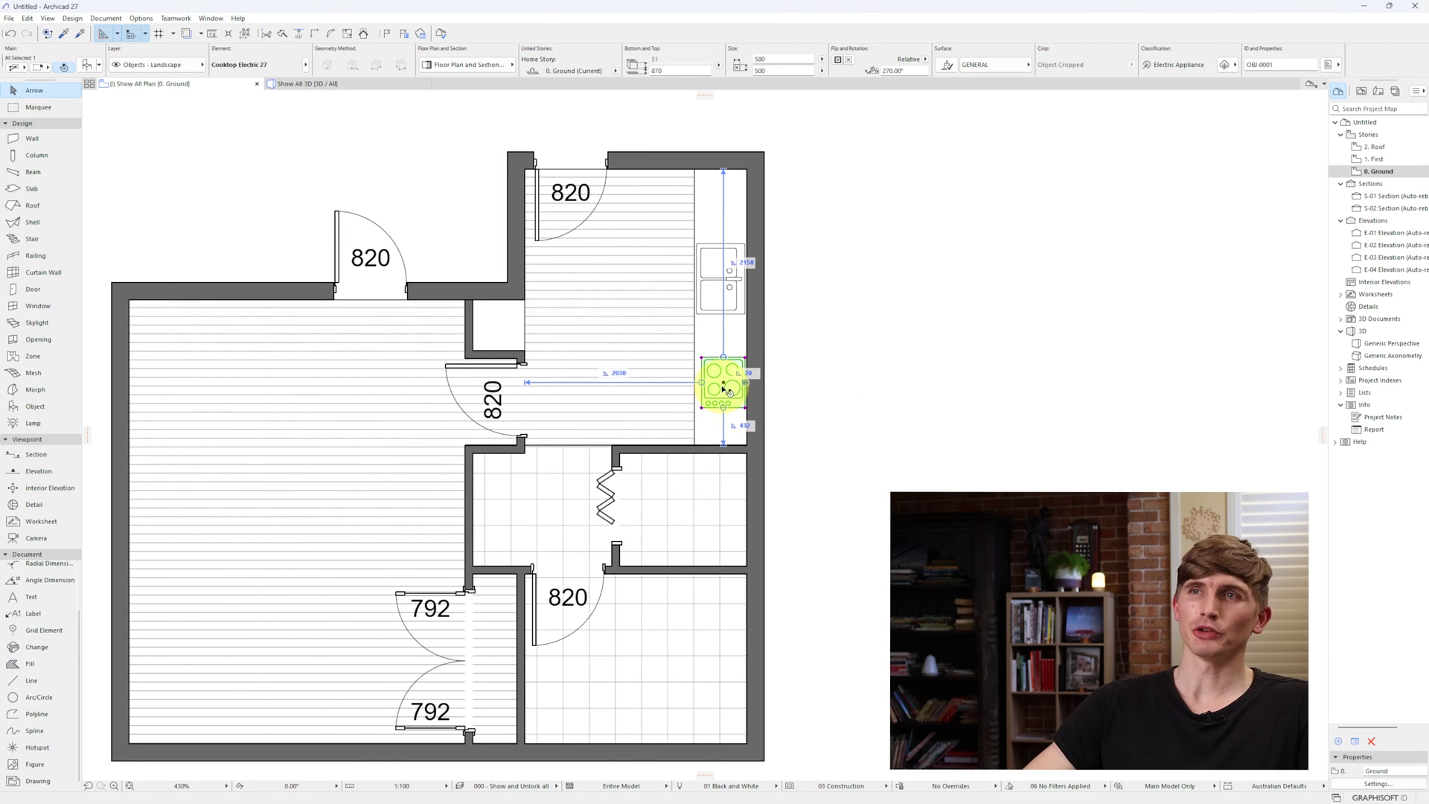
Copy the cooktop down into the small room behind the folding door and change the copy to a WC 27 object.
left_click_drag(724, 387, 733, 513)
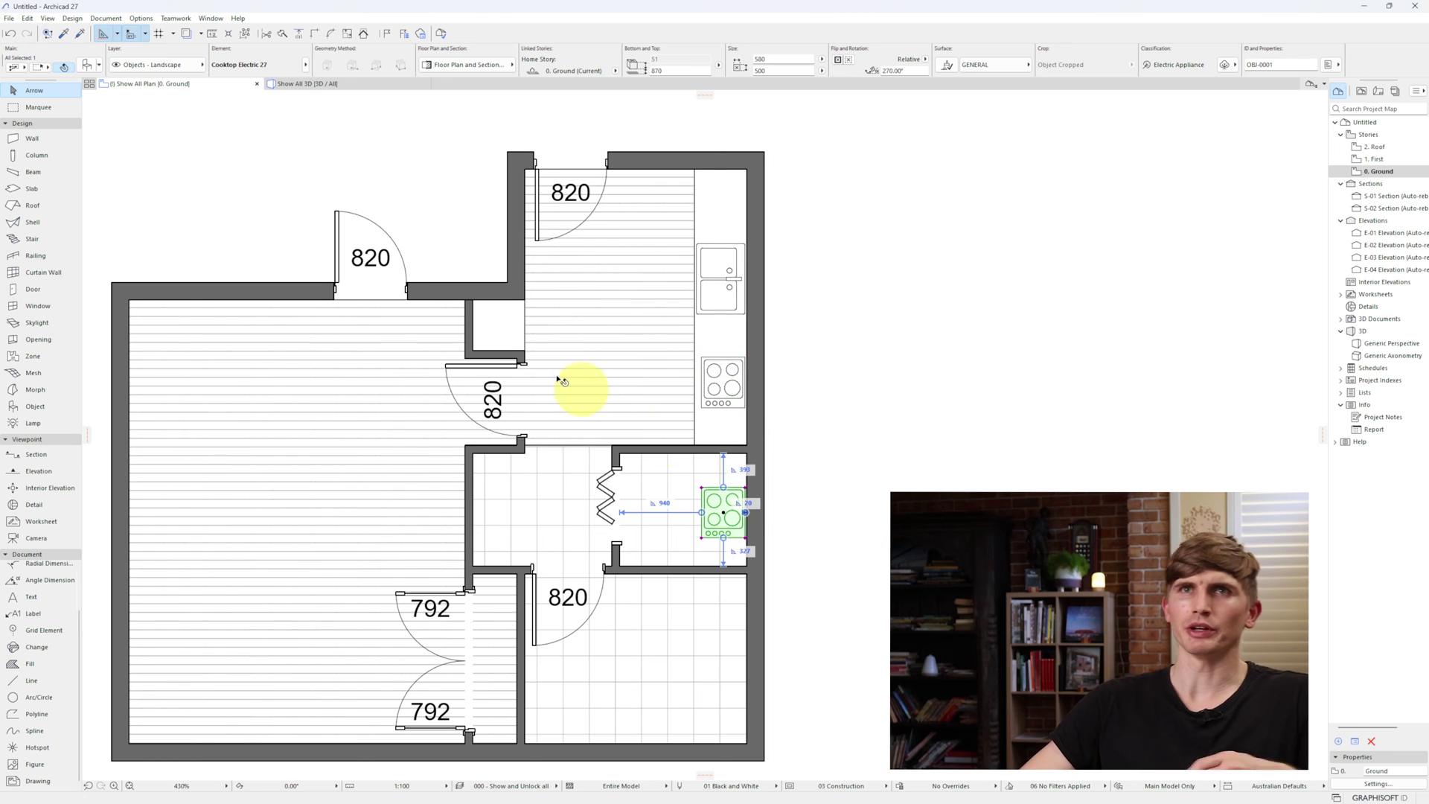
left_click(90, 66)
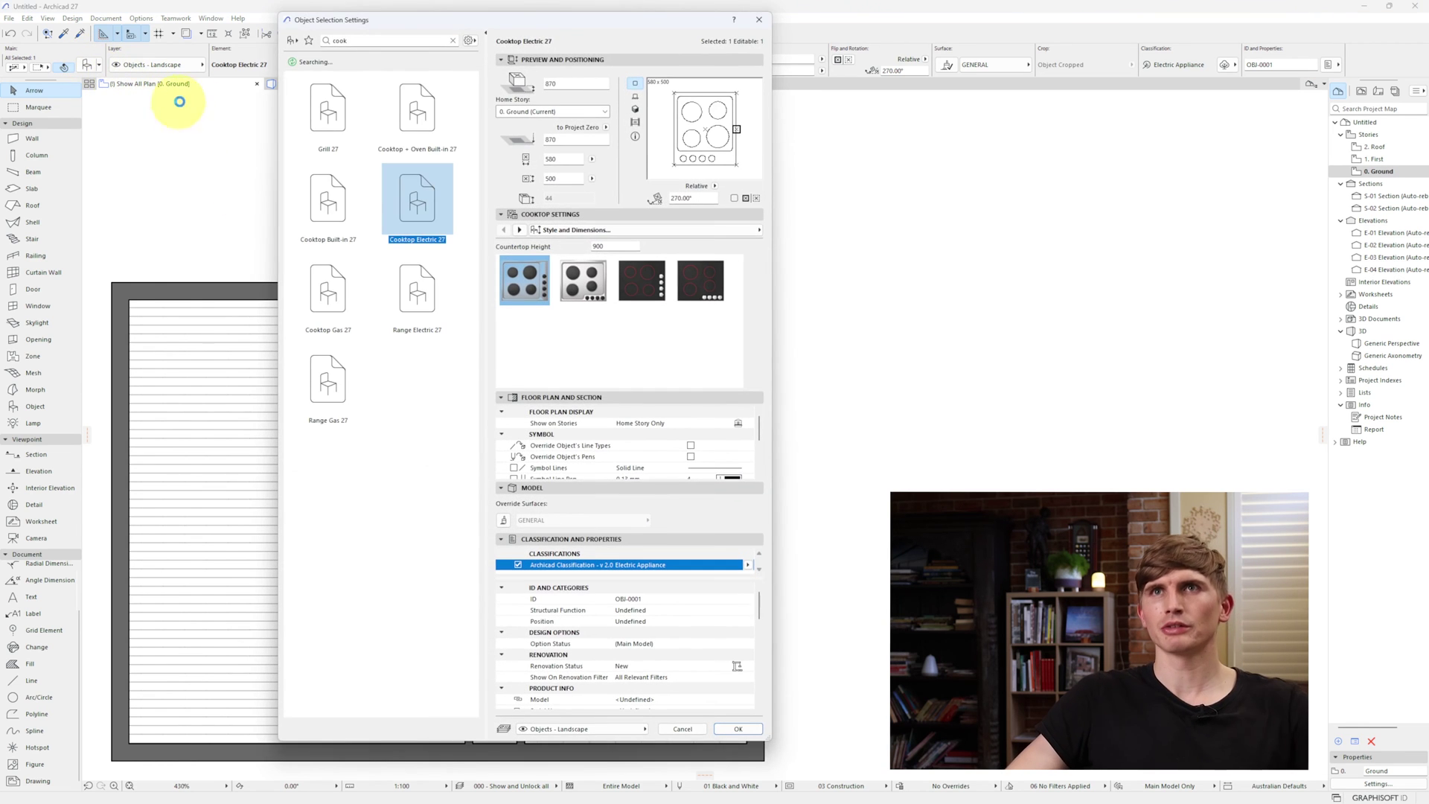
left_click(372, 40)
type("toilet")
left_click(336, 206)
left_click(758, 730)
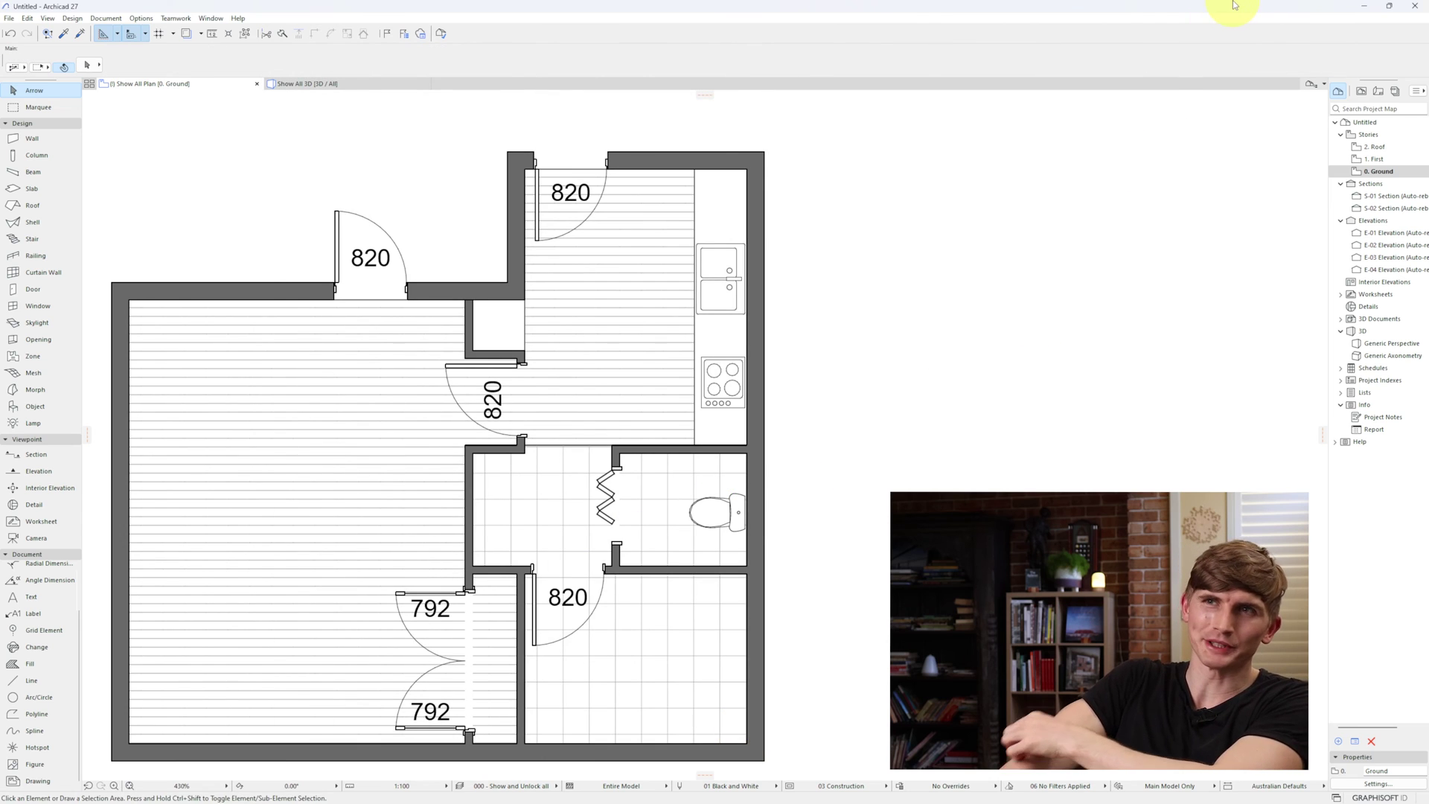
Move the toilet against the right exterior wall and set its clearance from the lower partition to 450 mm.
left_click(740, 506)
left_click(755, 515)
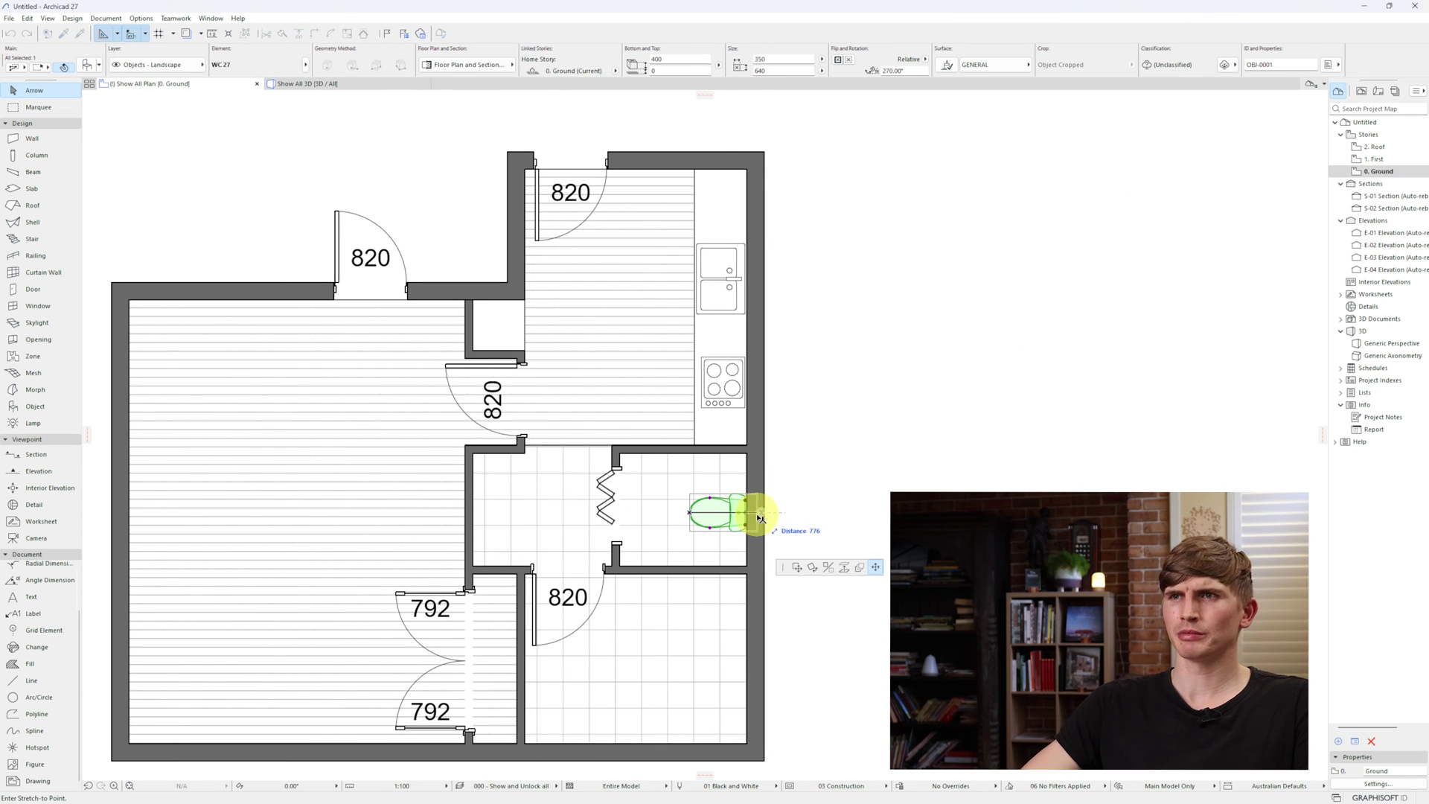
left_click(799, 568)
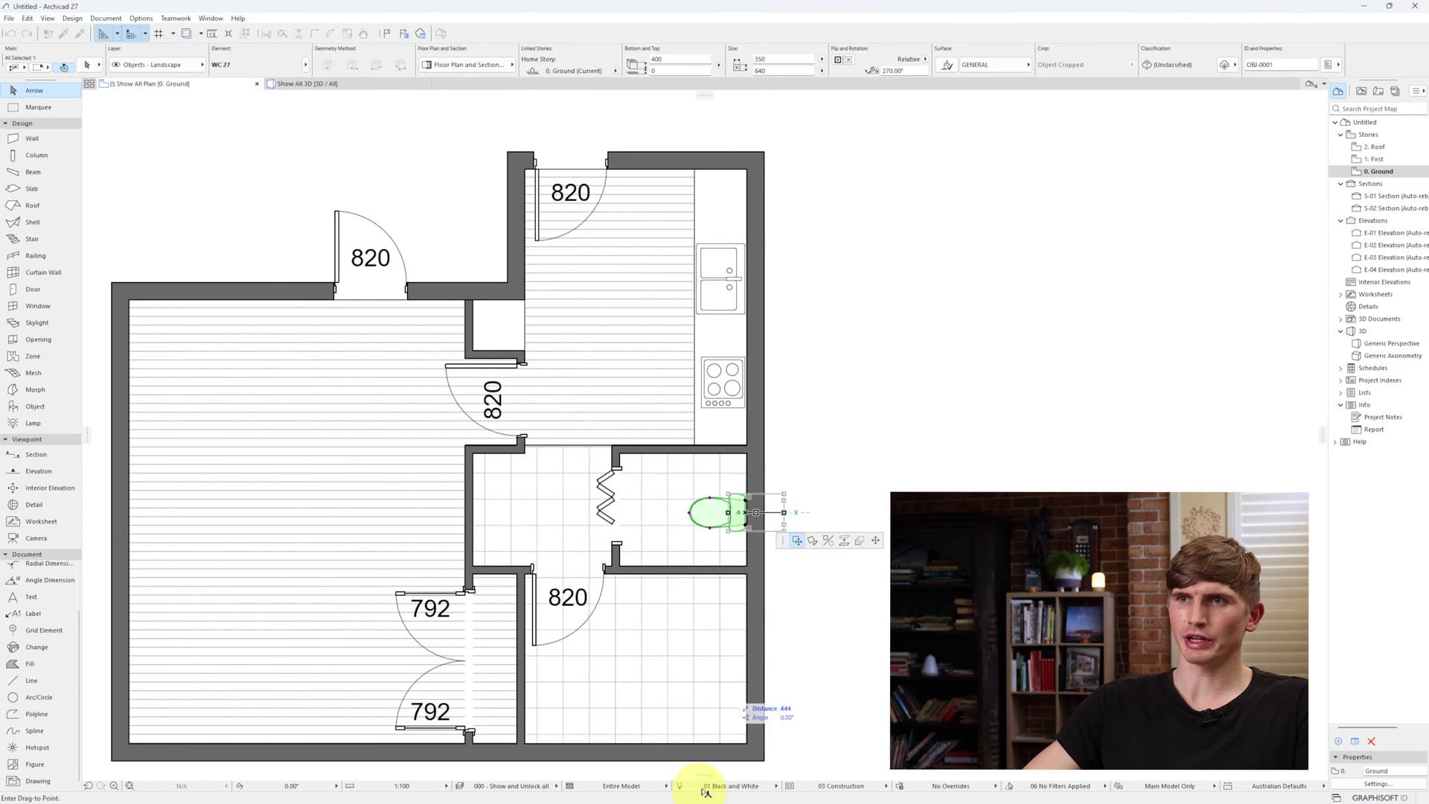
left_click(749, 743)
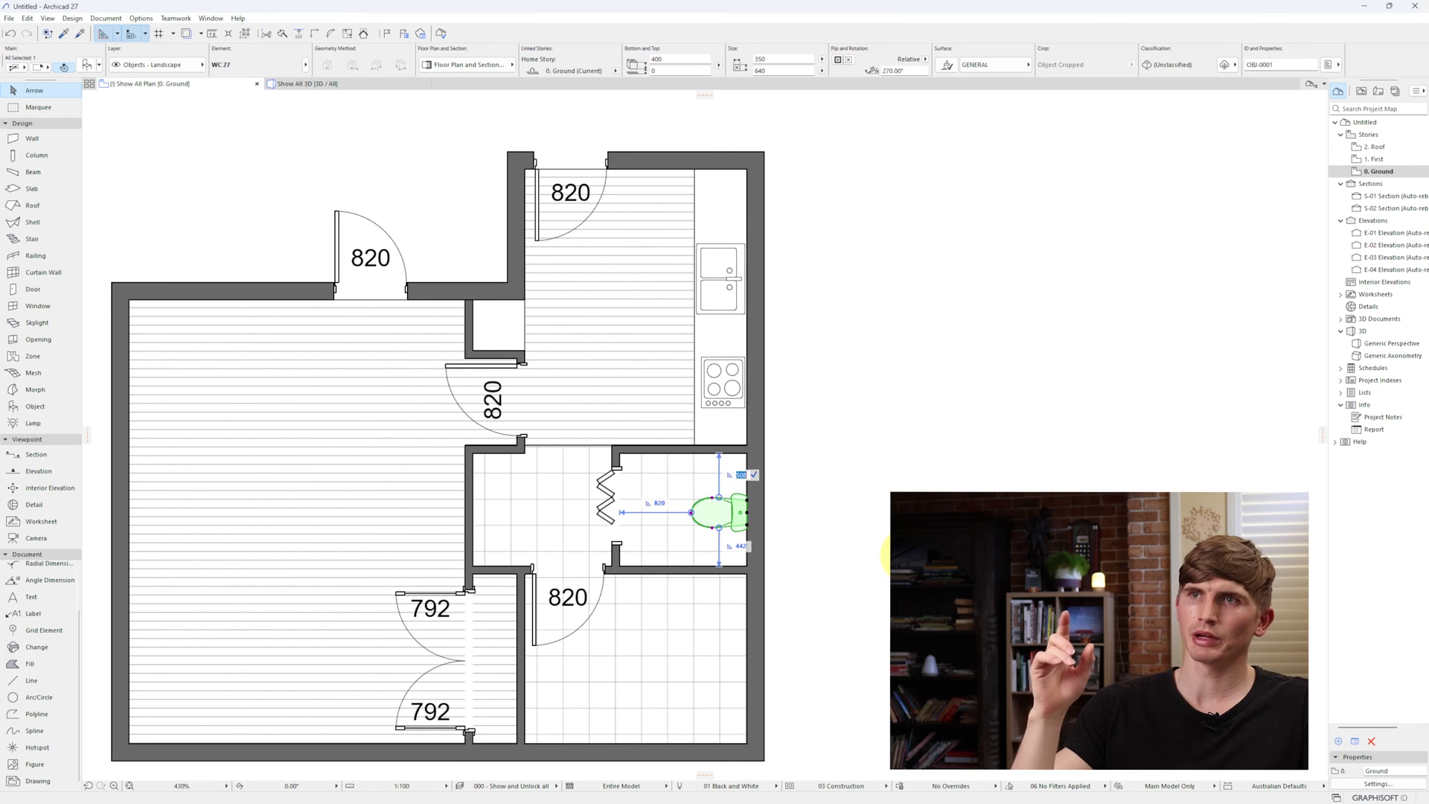
left_click(741, 545)
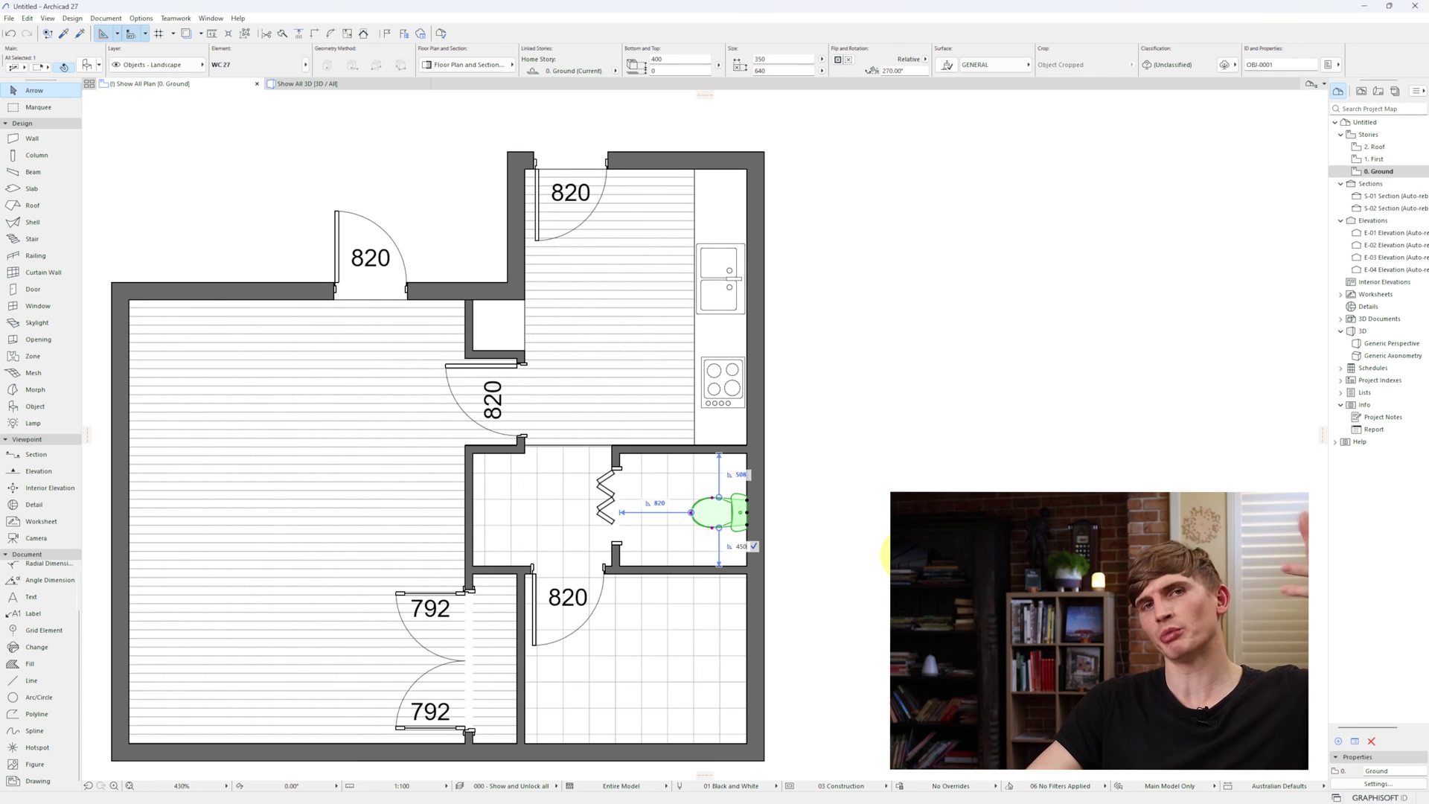
type("450")
key("Return")
Copy the toilet into the lower-right tiled room near the bottom wall and change the copy to a Basin Cabinet 27 object.
left_click(745, 512)
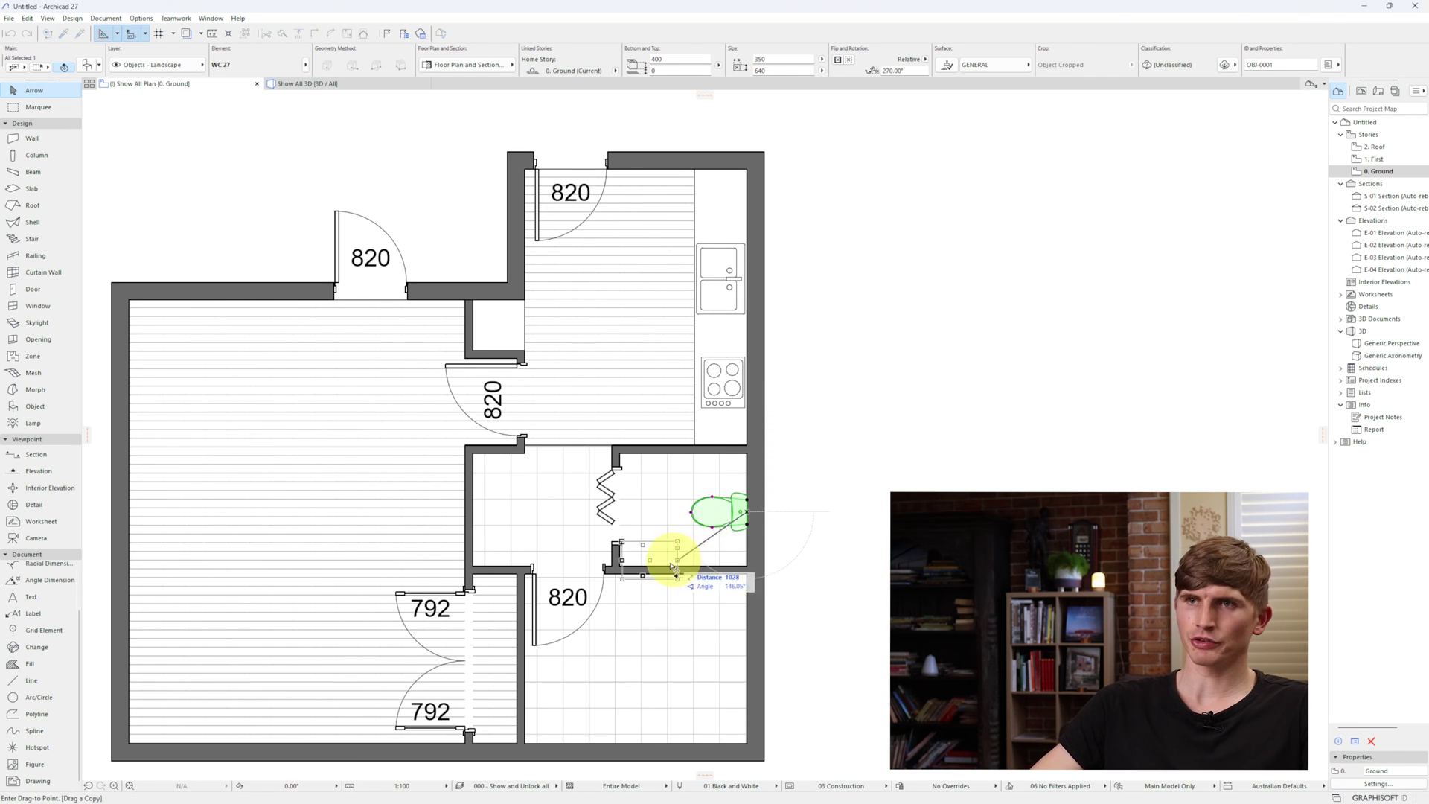
left_click(601, 712)
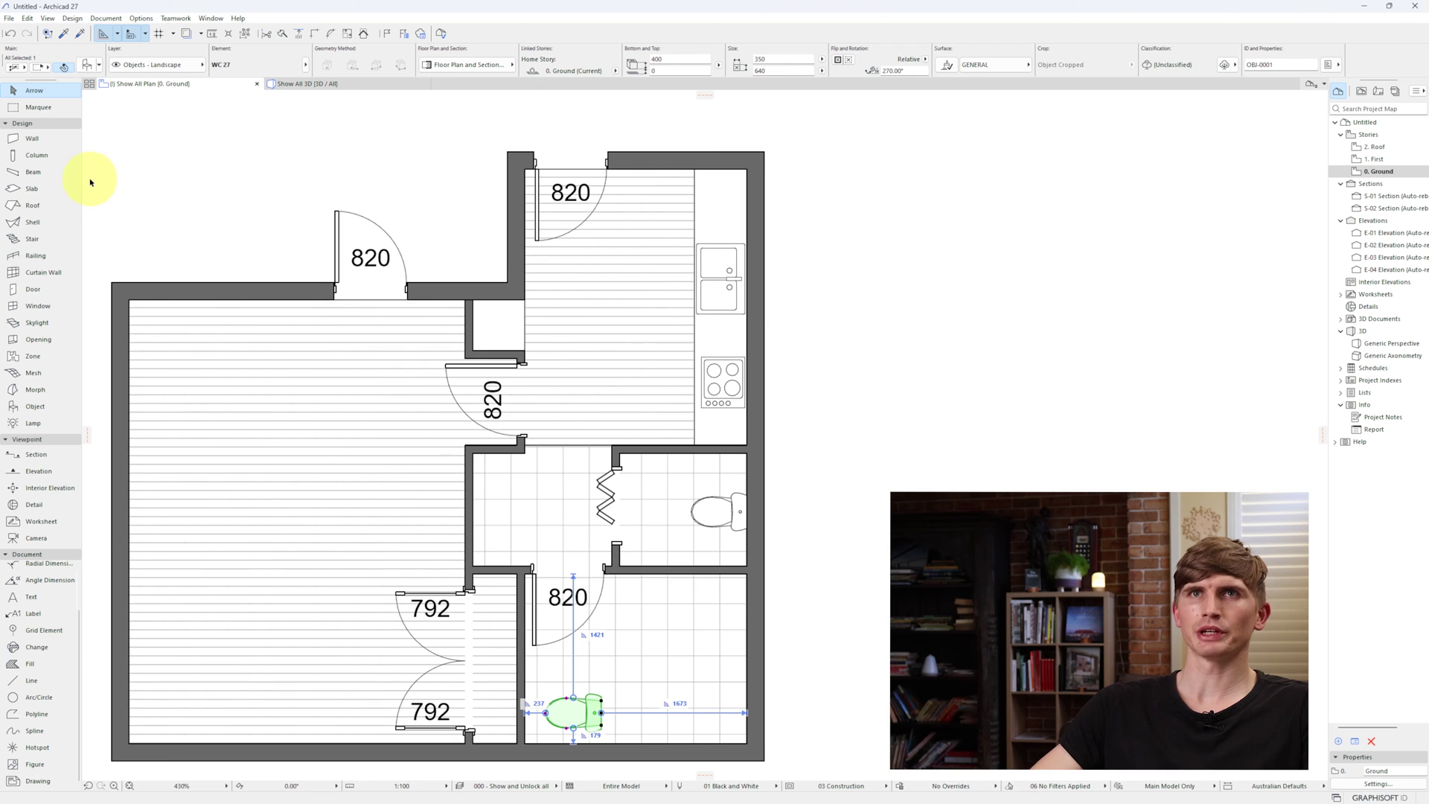
left_click(88, 66)
type("v")
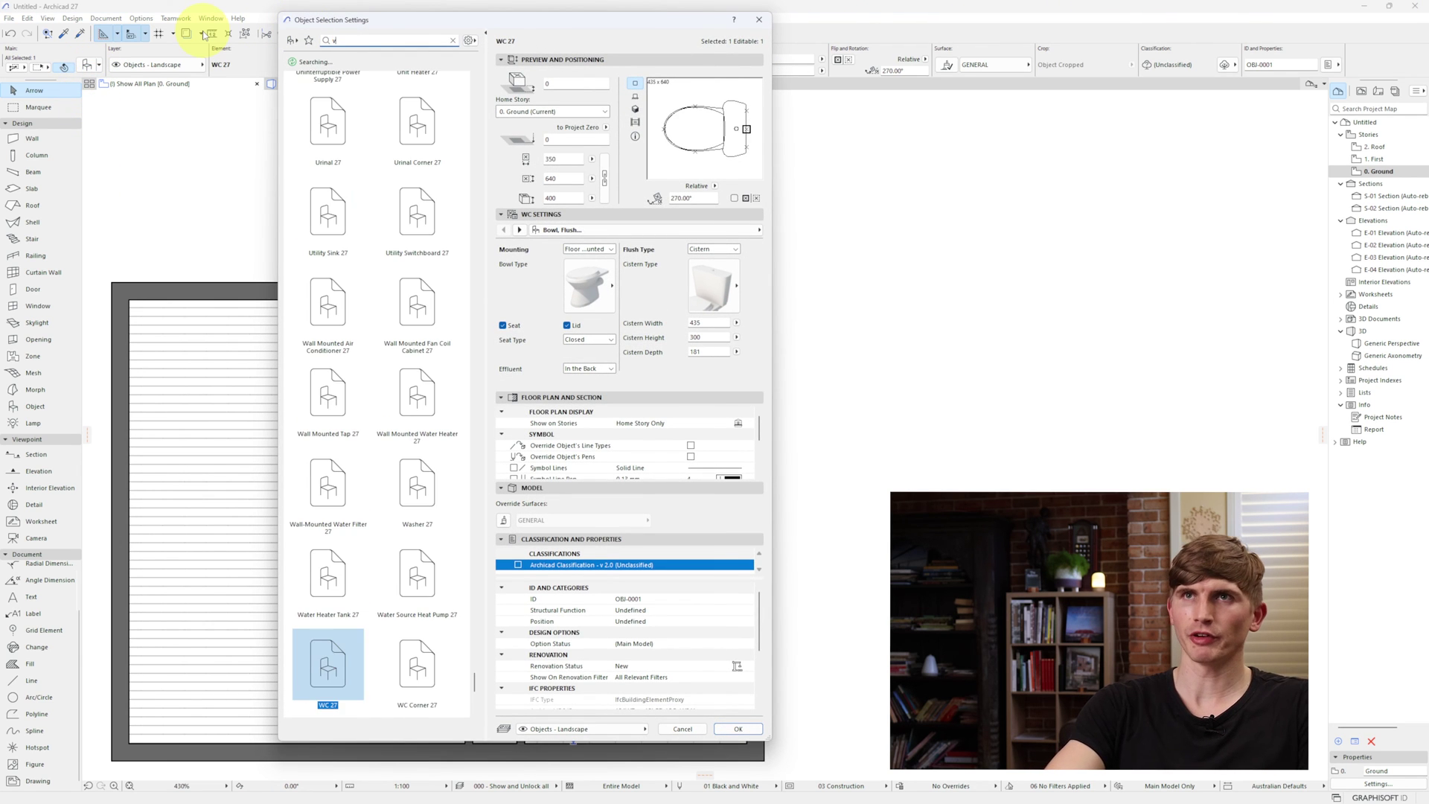
type("anity")
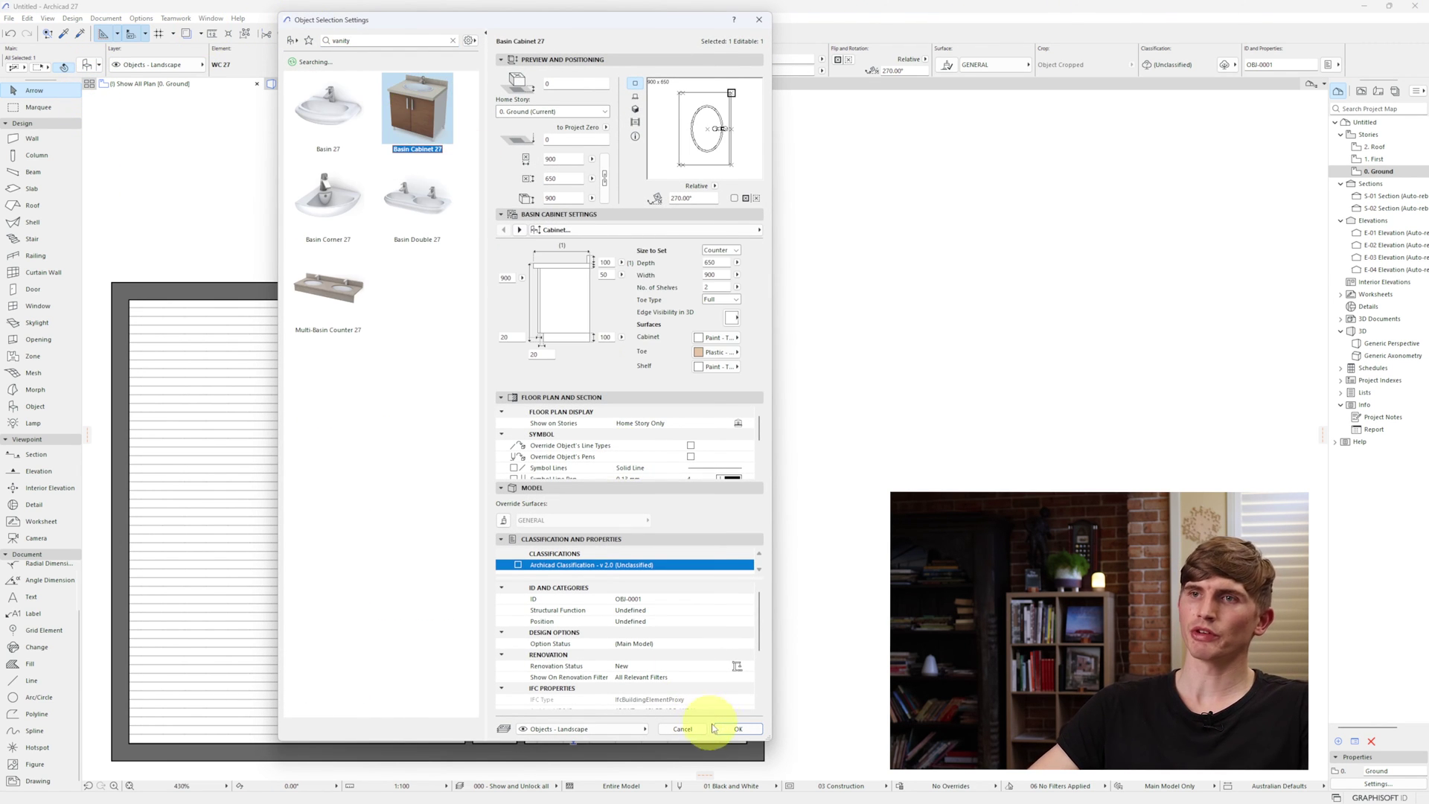
left_click(738, 729)
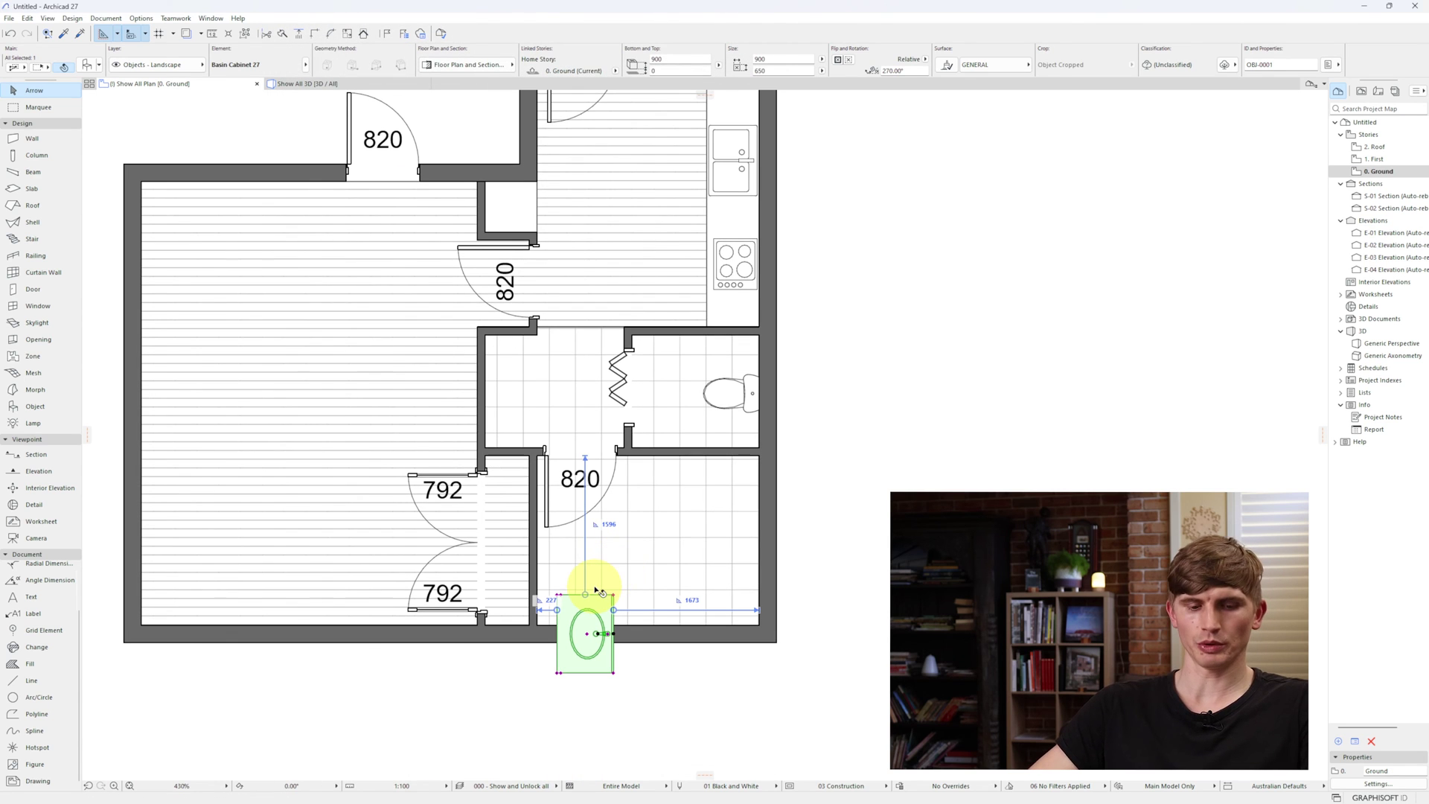
Rotate the basin cabinet about 90° clockwise and move it into the lower-left corner of the lower-right tiled room.
left_click(596, 594)
key("ctrl+e")
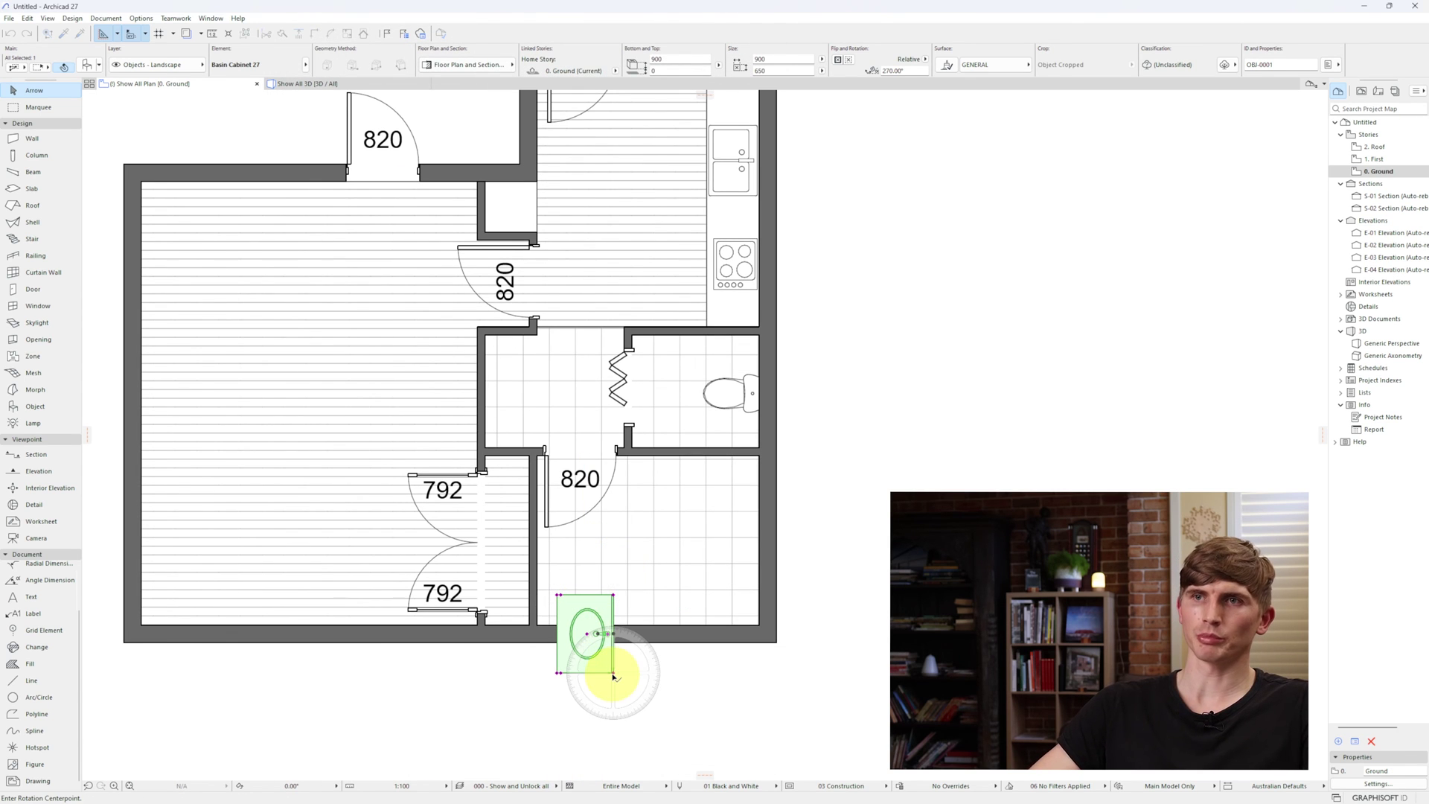
left_click(613, 672)
left_click(613, 595)
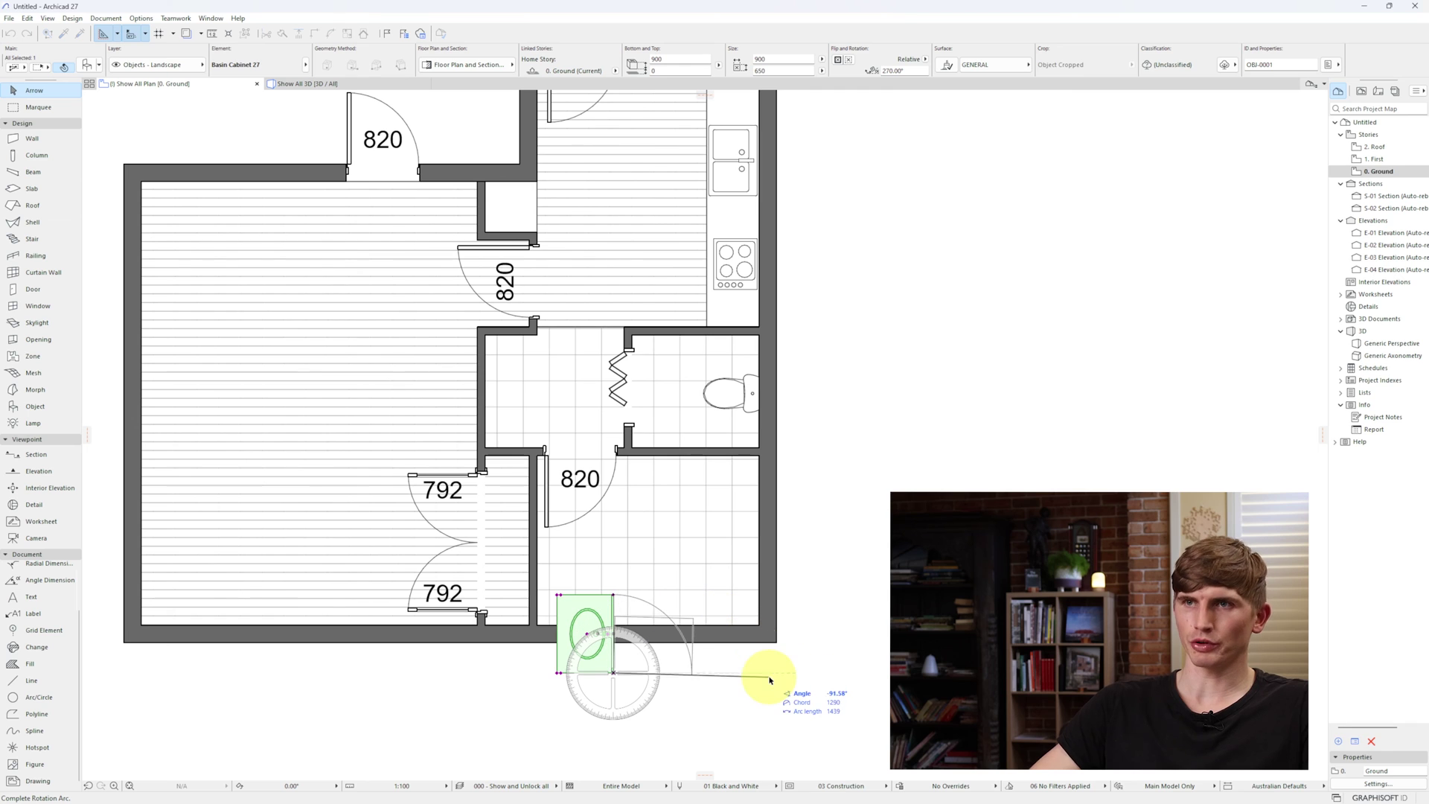
left_click(770, 677)
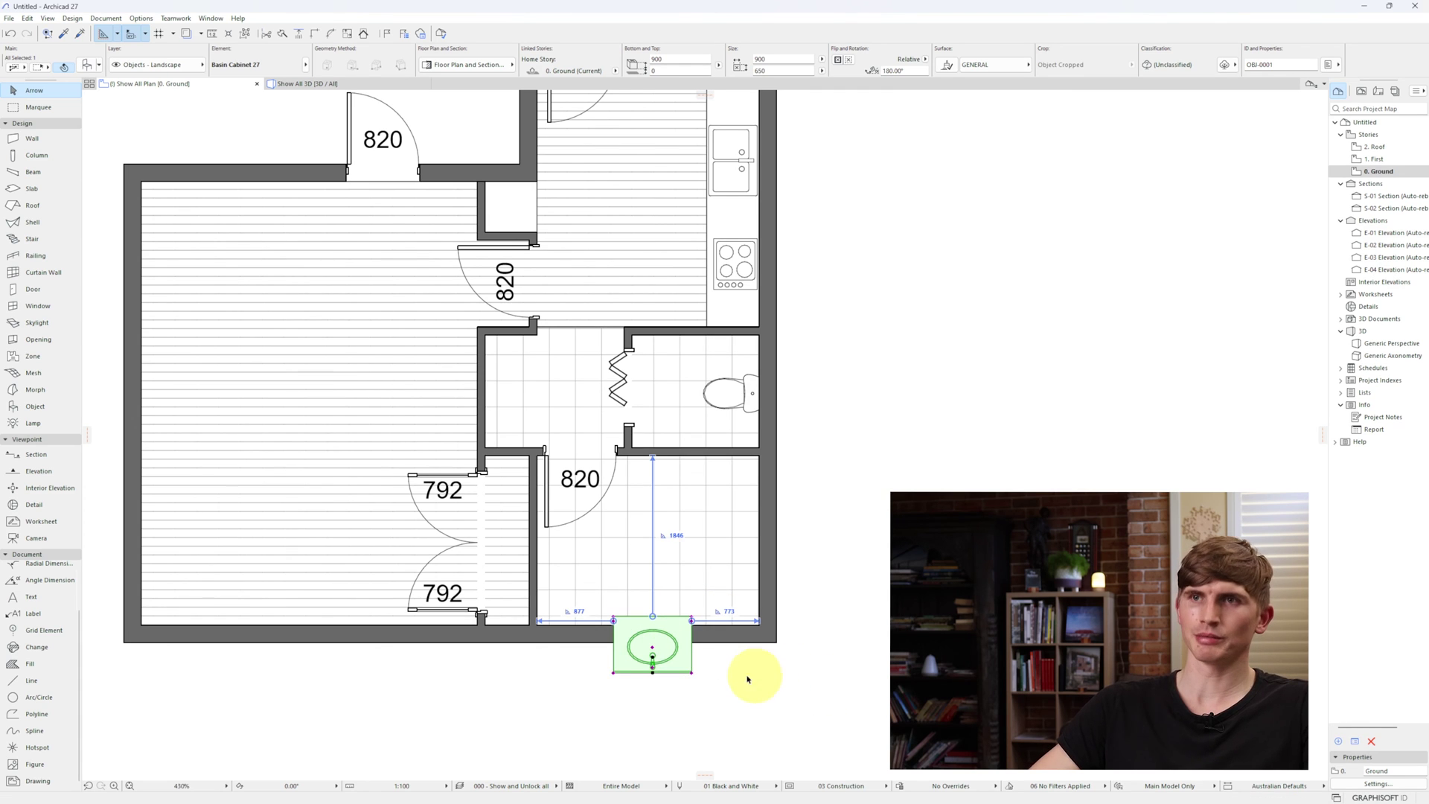
key("ctrl+d")
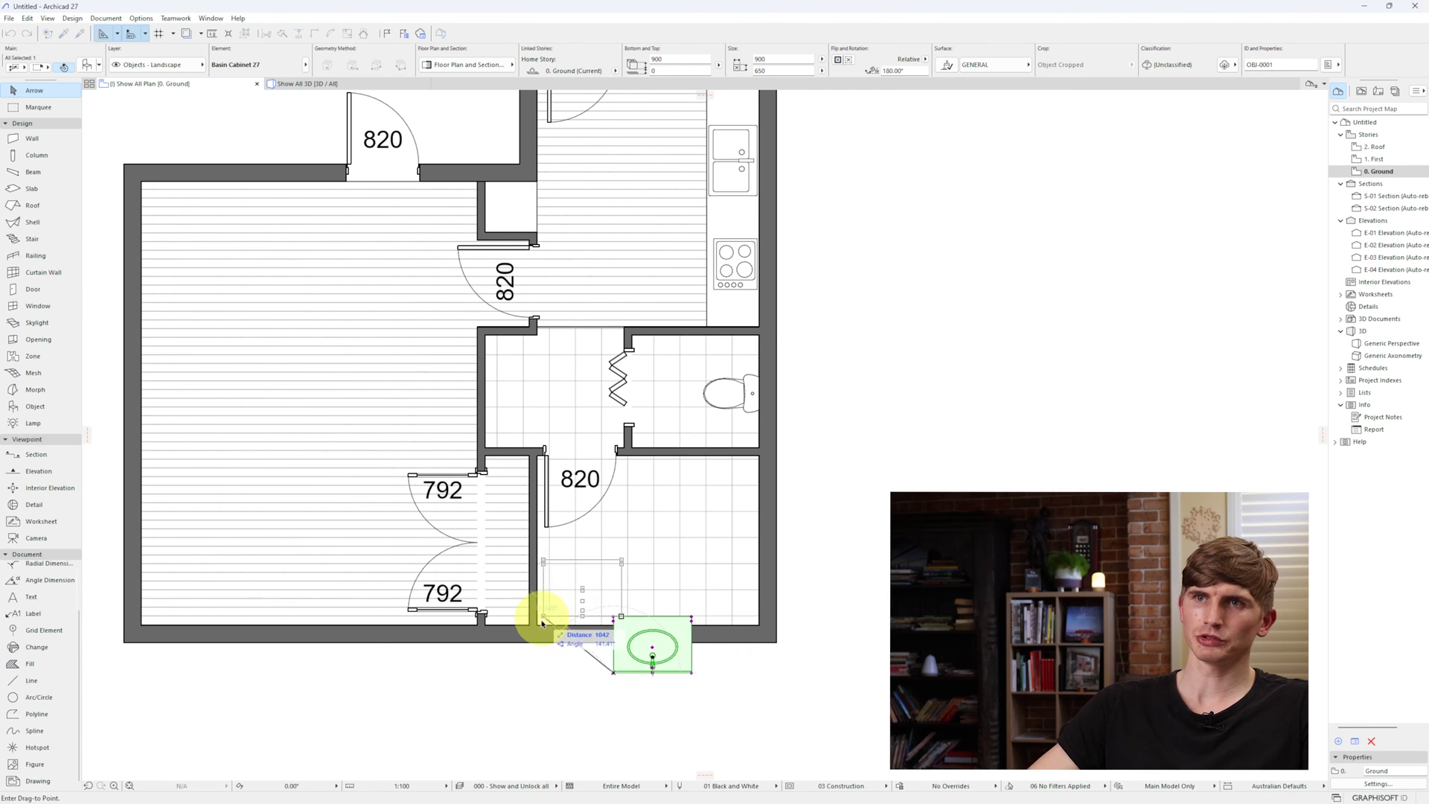
left_click(539, 628)
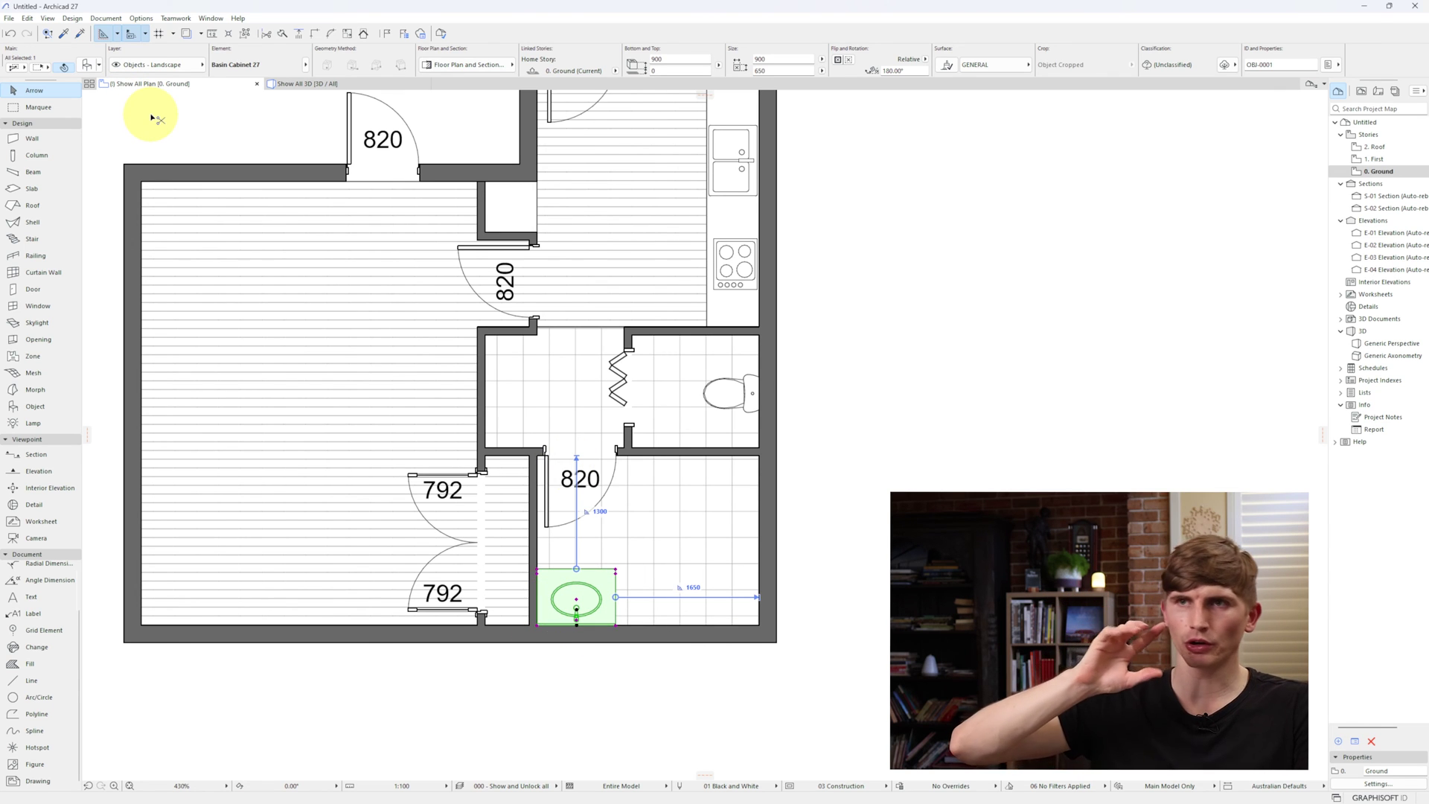
Change the basin cabinet's sink type from an ellipse to a rectangular sink.
key("ctrl+t")
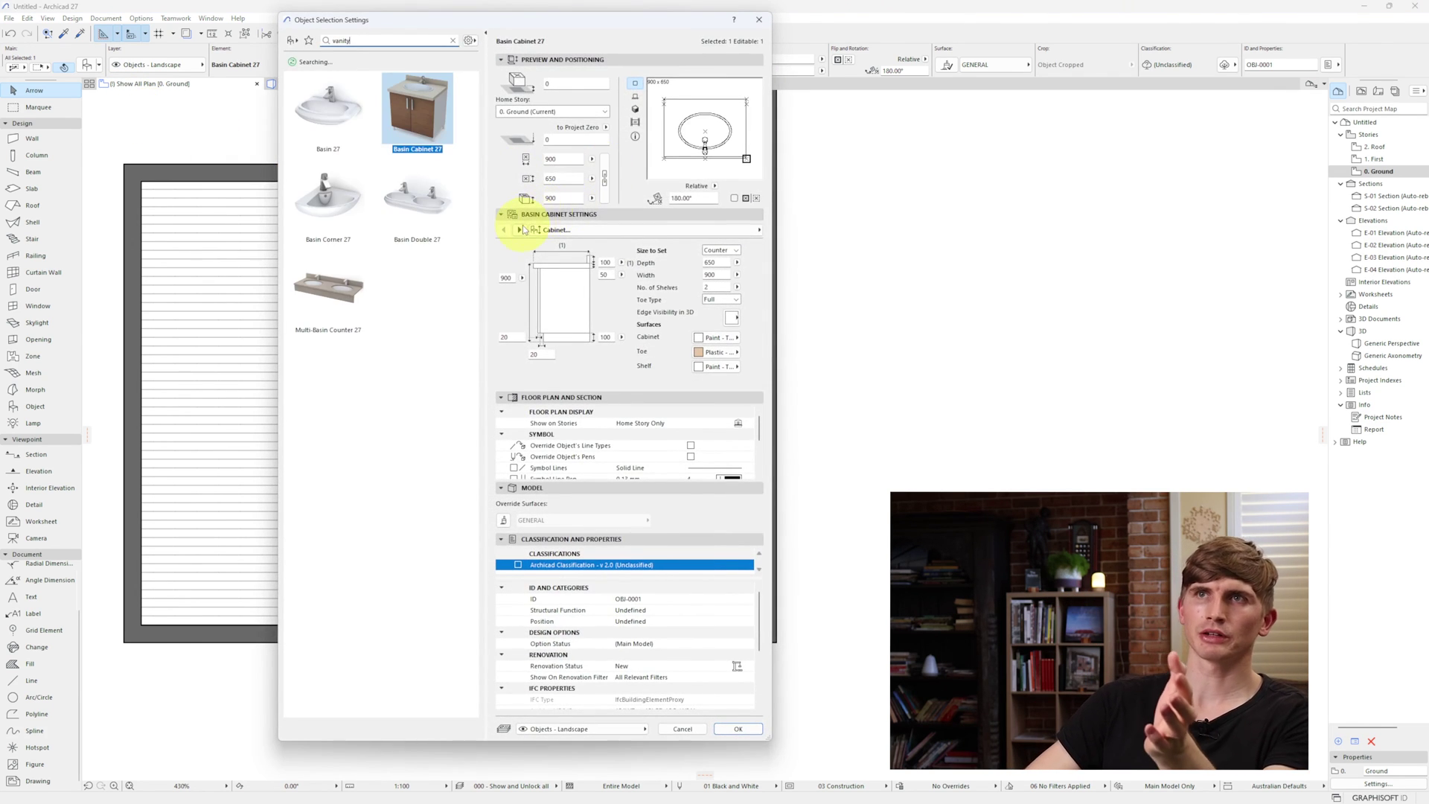
left_click(519, 229)
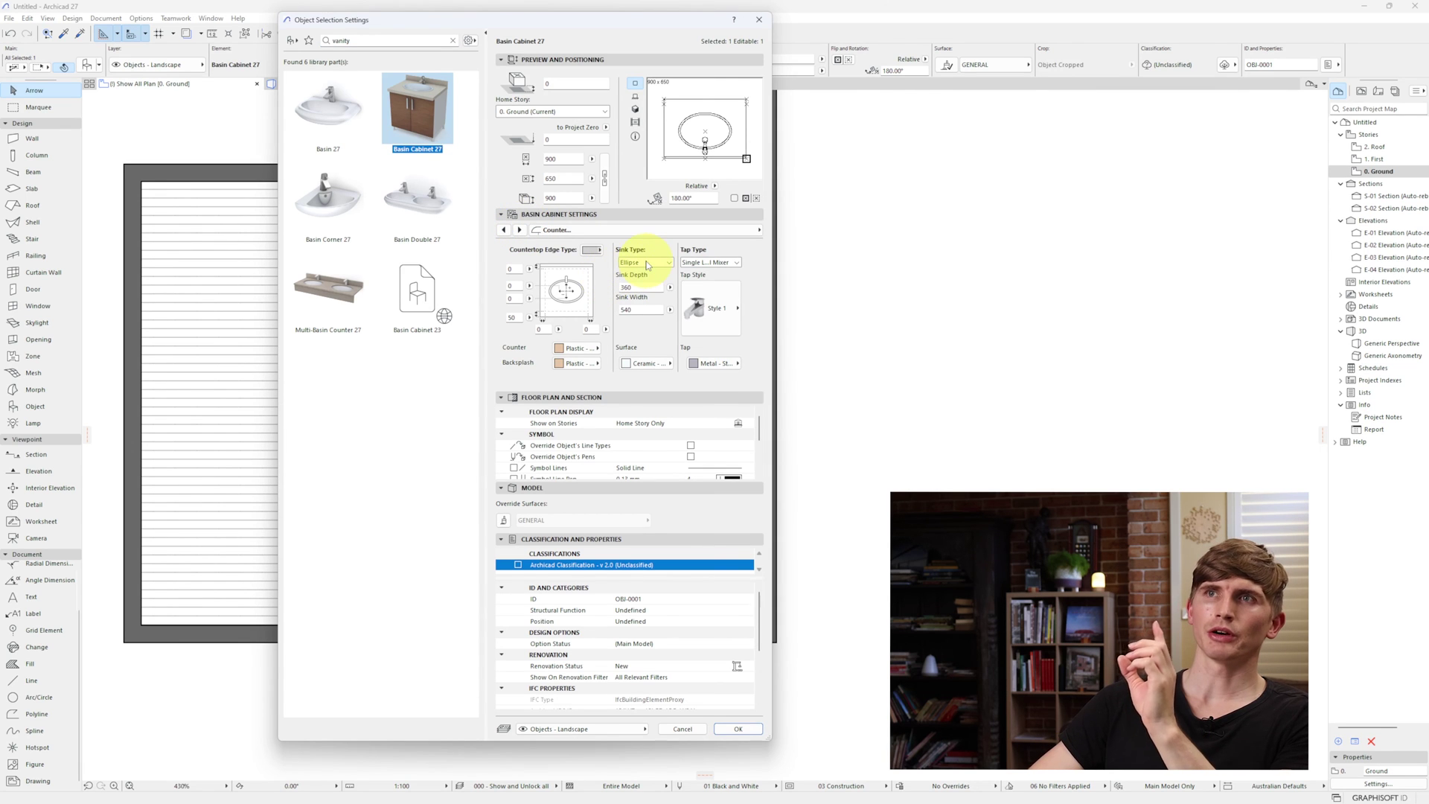
left_click(646, 263)
left_click(636, 286)
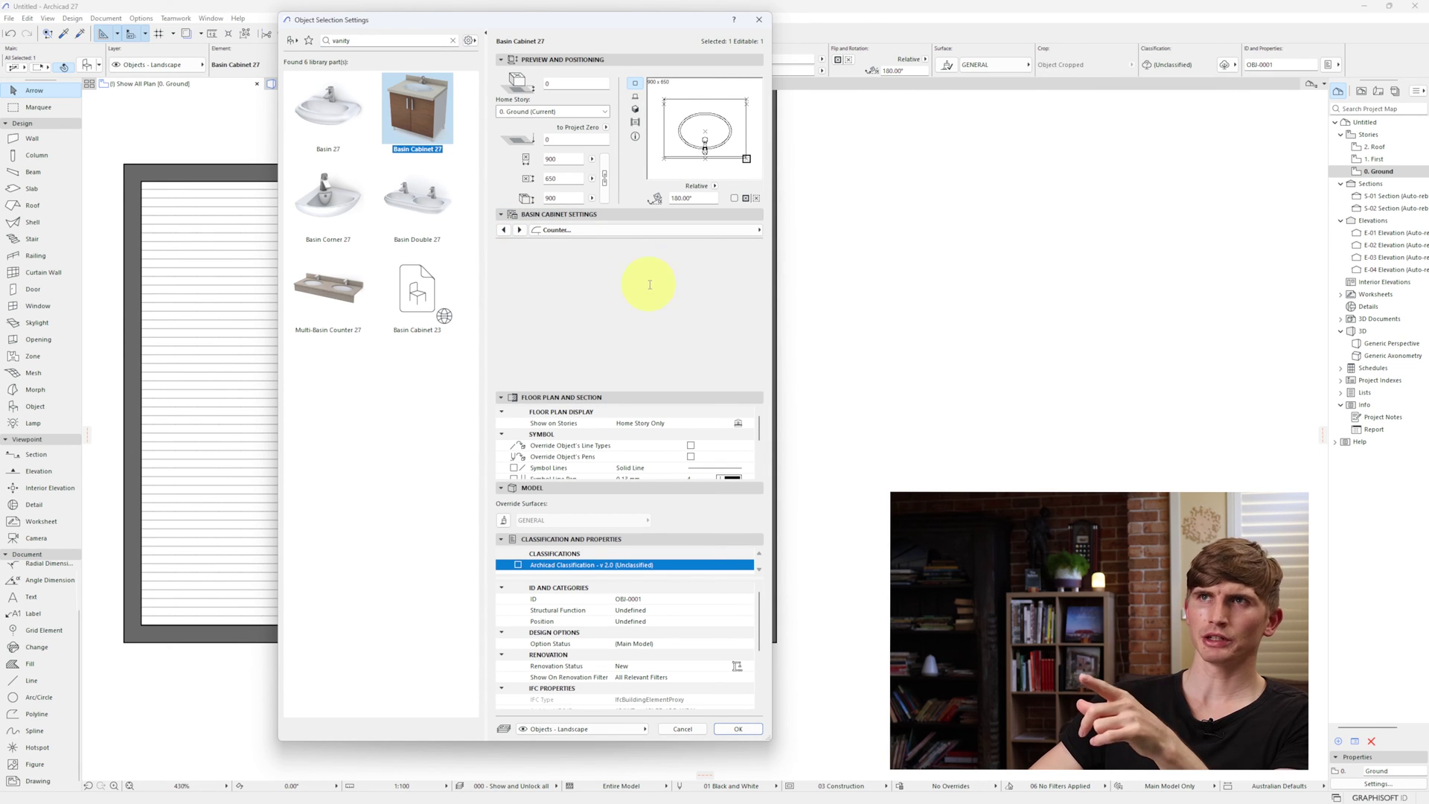
left_click(739, 728)
Set the basin cabinet's width to 1200 and move it back into the room's lower-left corner.
left_click(760, 60)
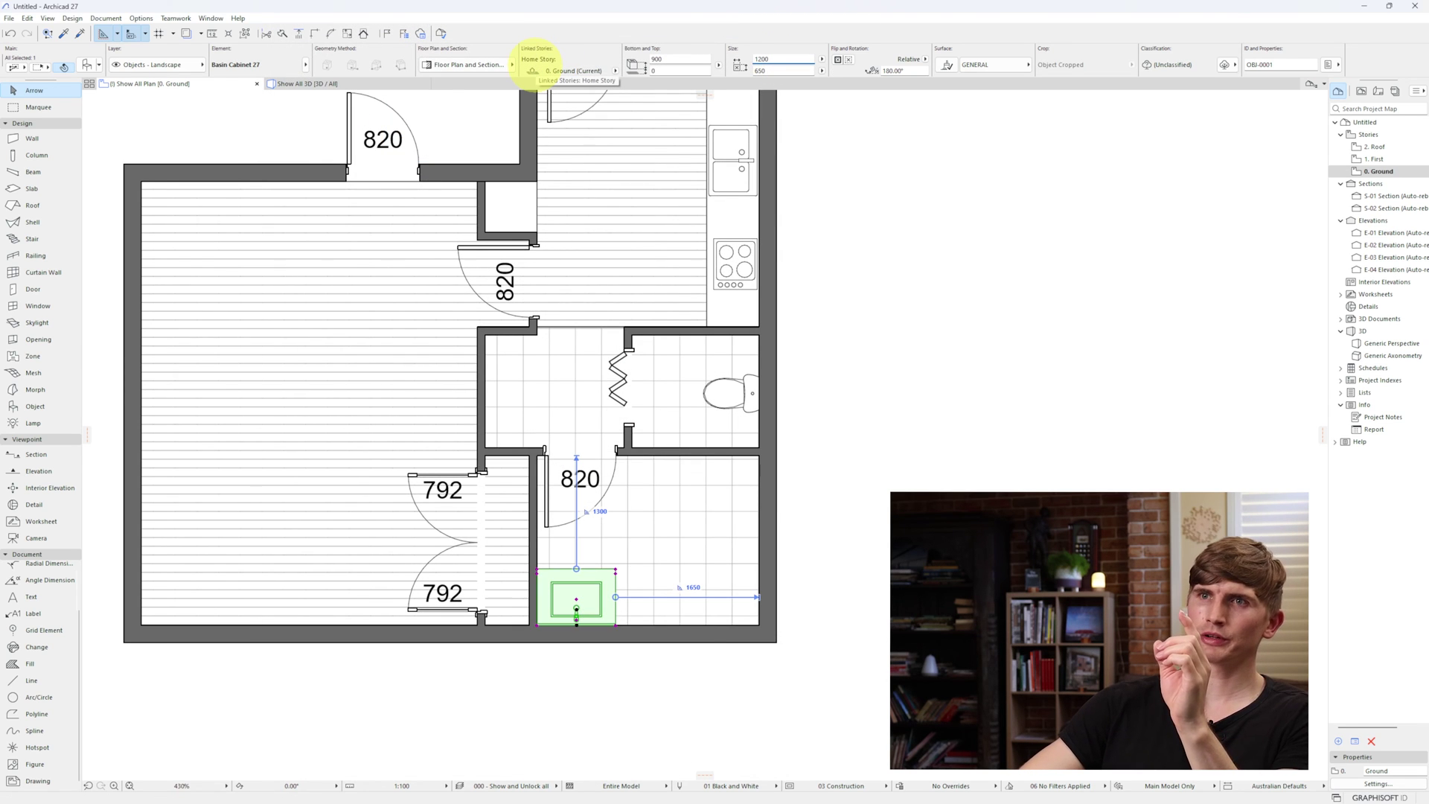
key("Return")
key("ctrl+d")
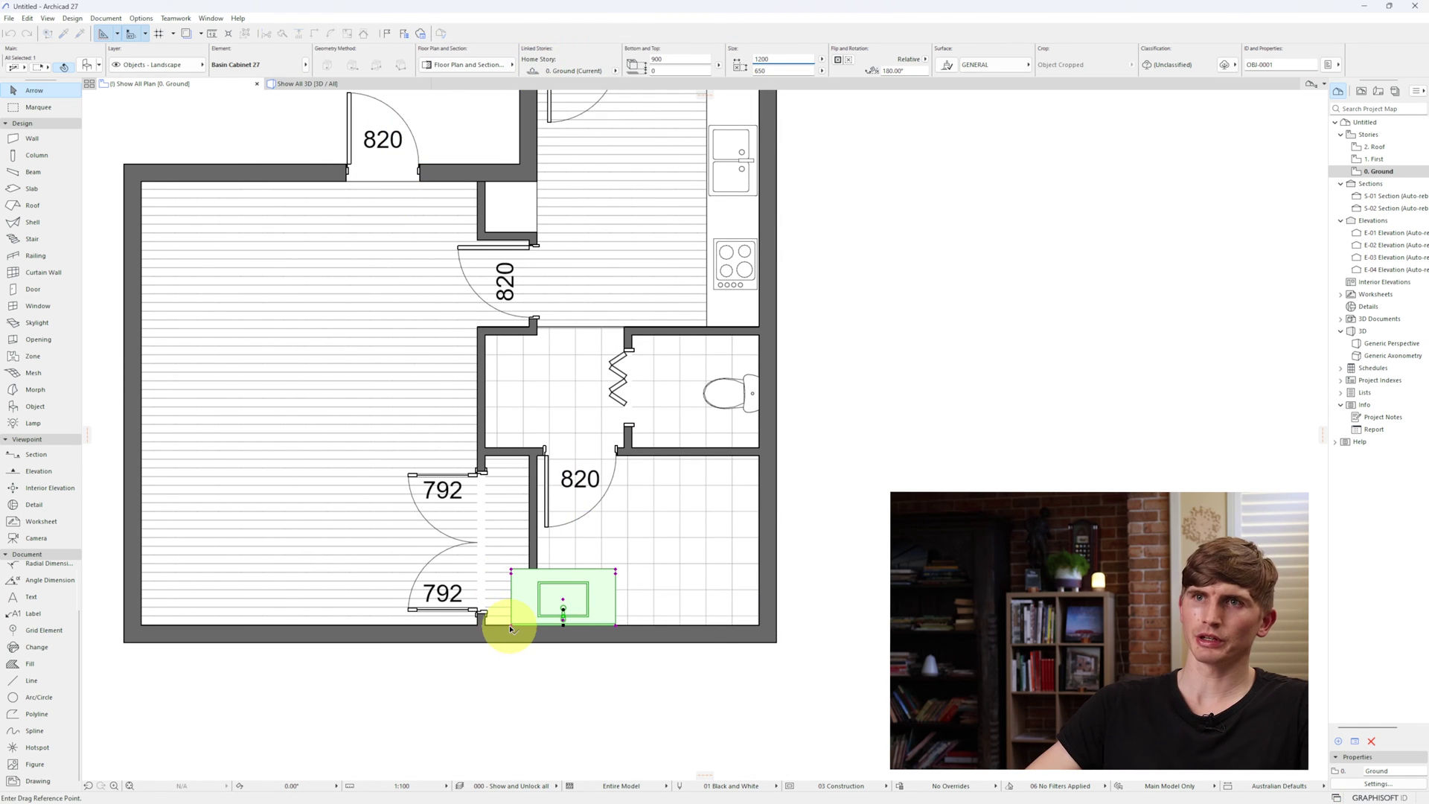
left_click(541, 627)
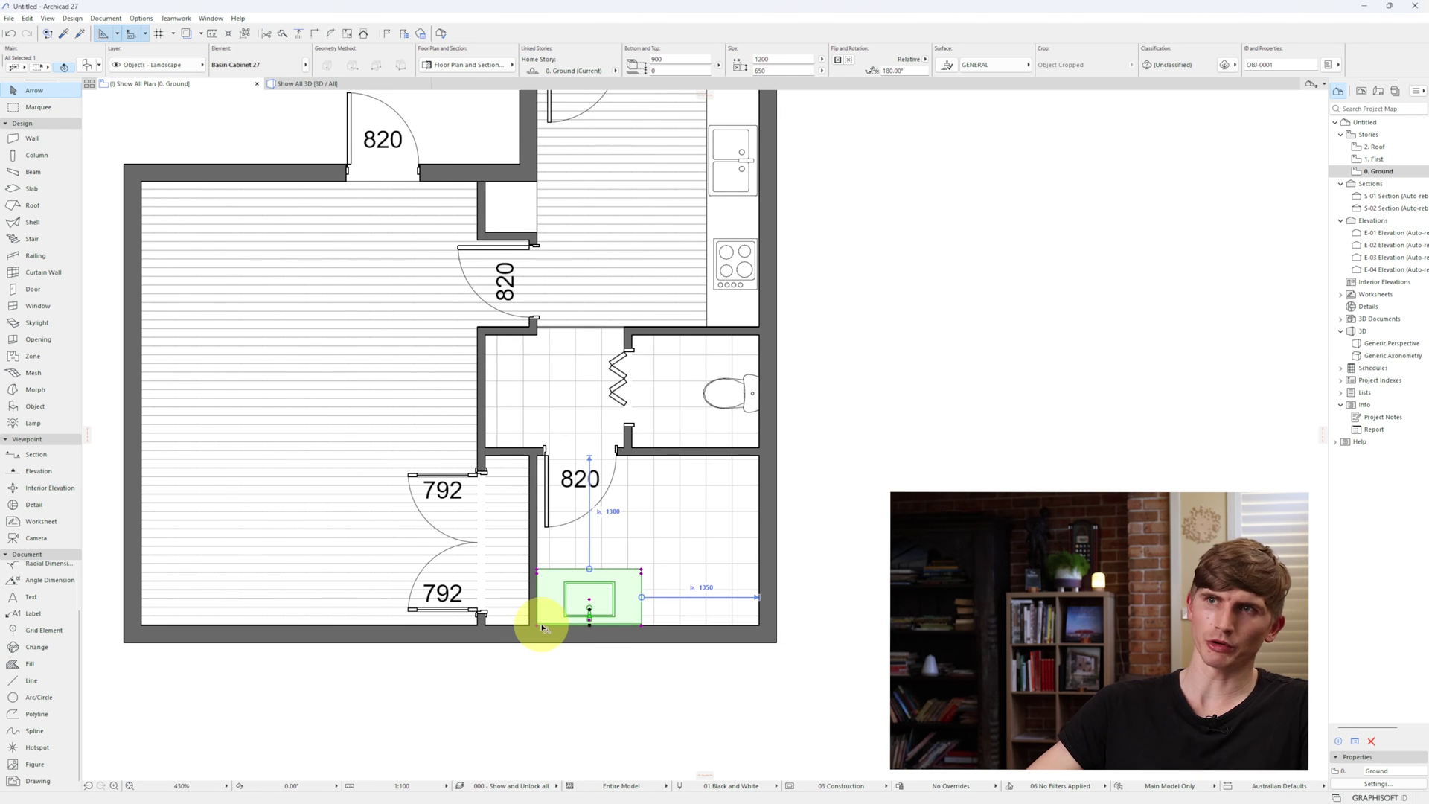
scroll(744, 521, "down", 1)
left_click(986, 394)
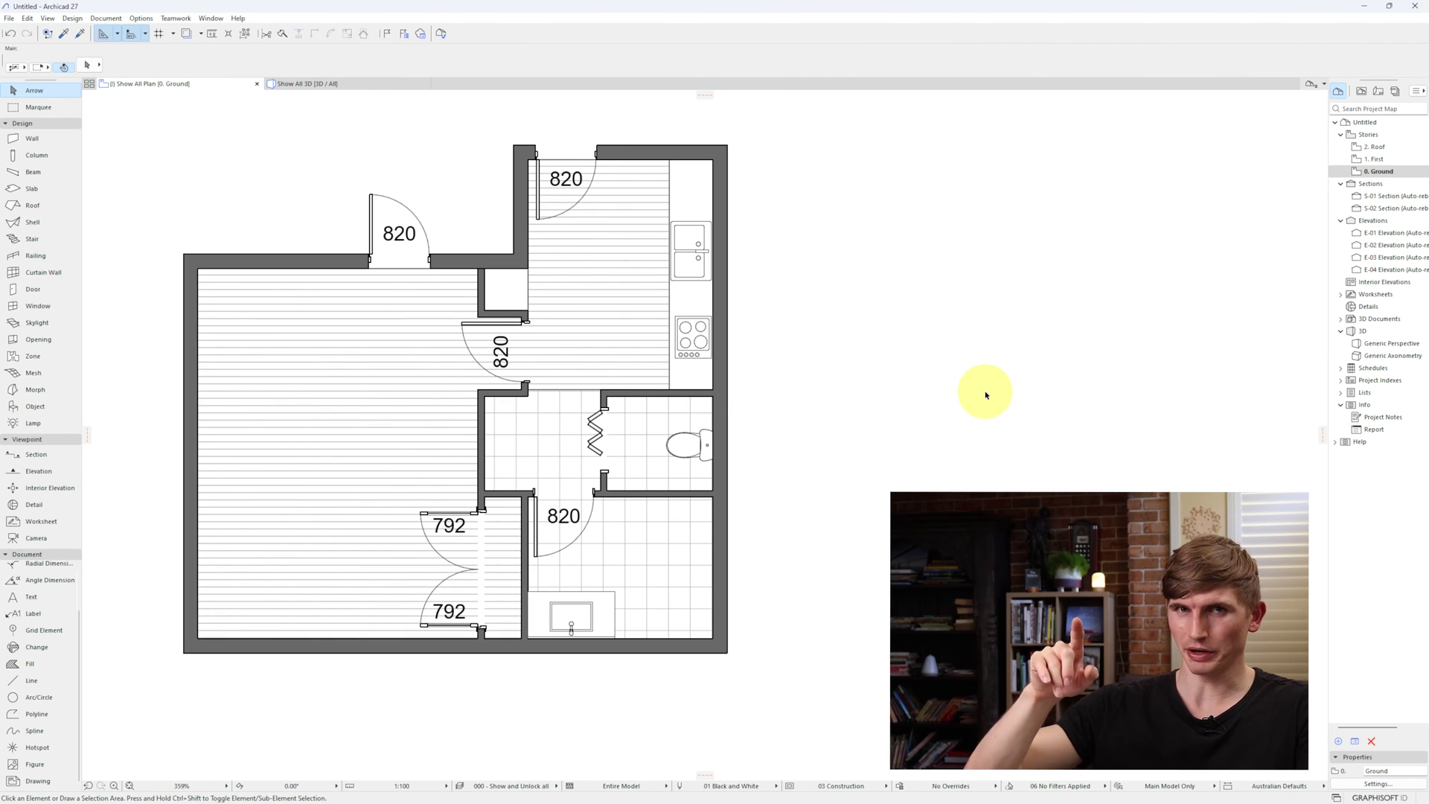
Create a ground-floor slab following the building's outer wall outline and check the floor in the 3D view.
key("F3")
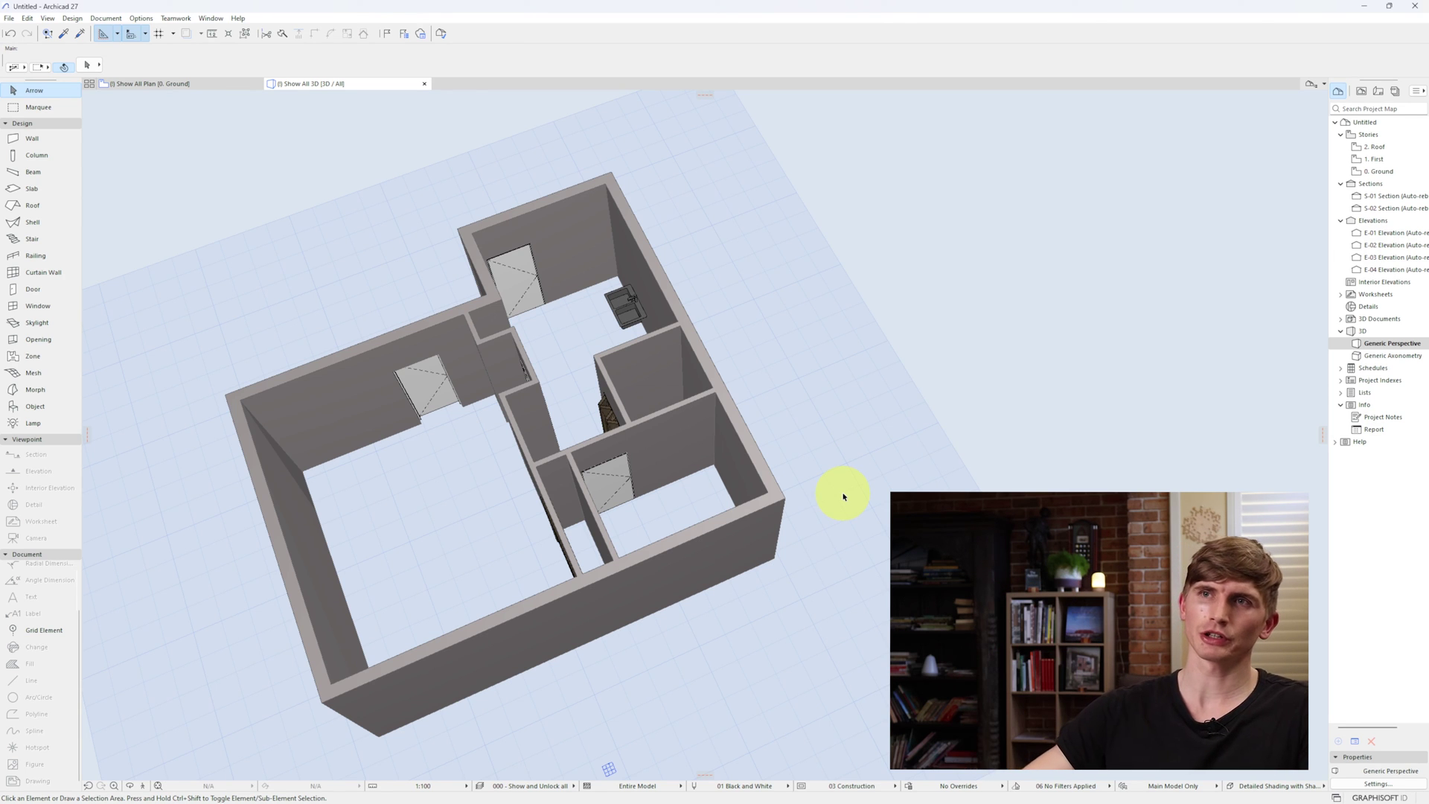
key("F2")
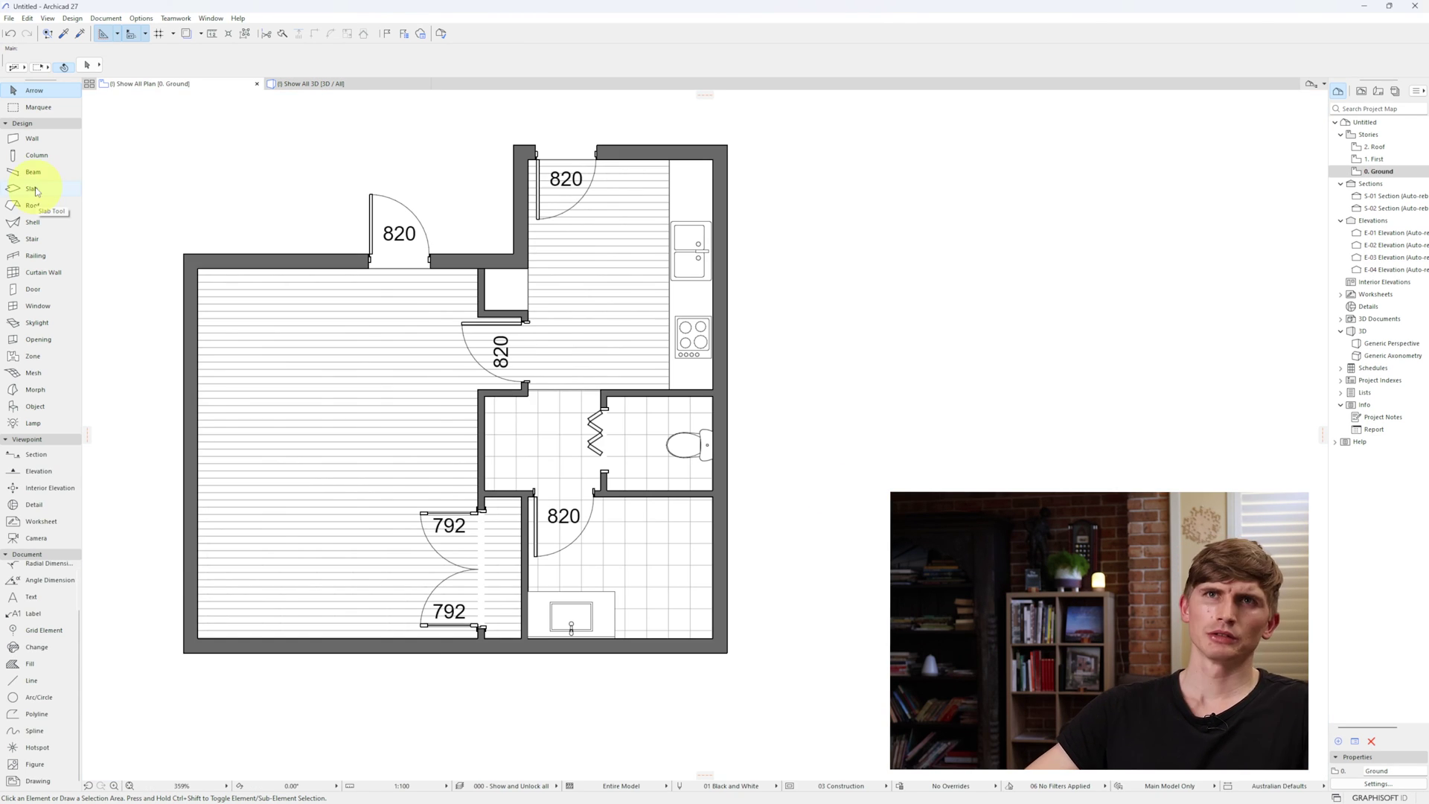
left_click(34, 190)
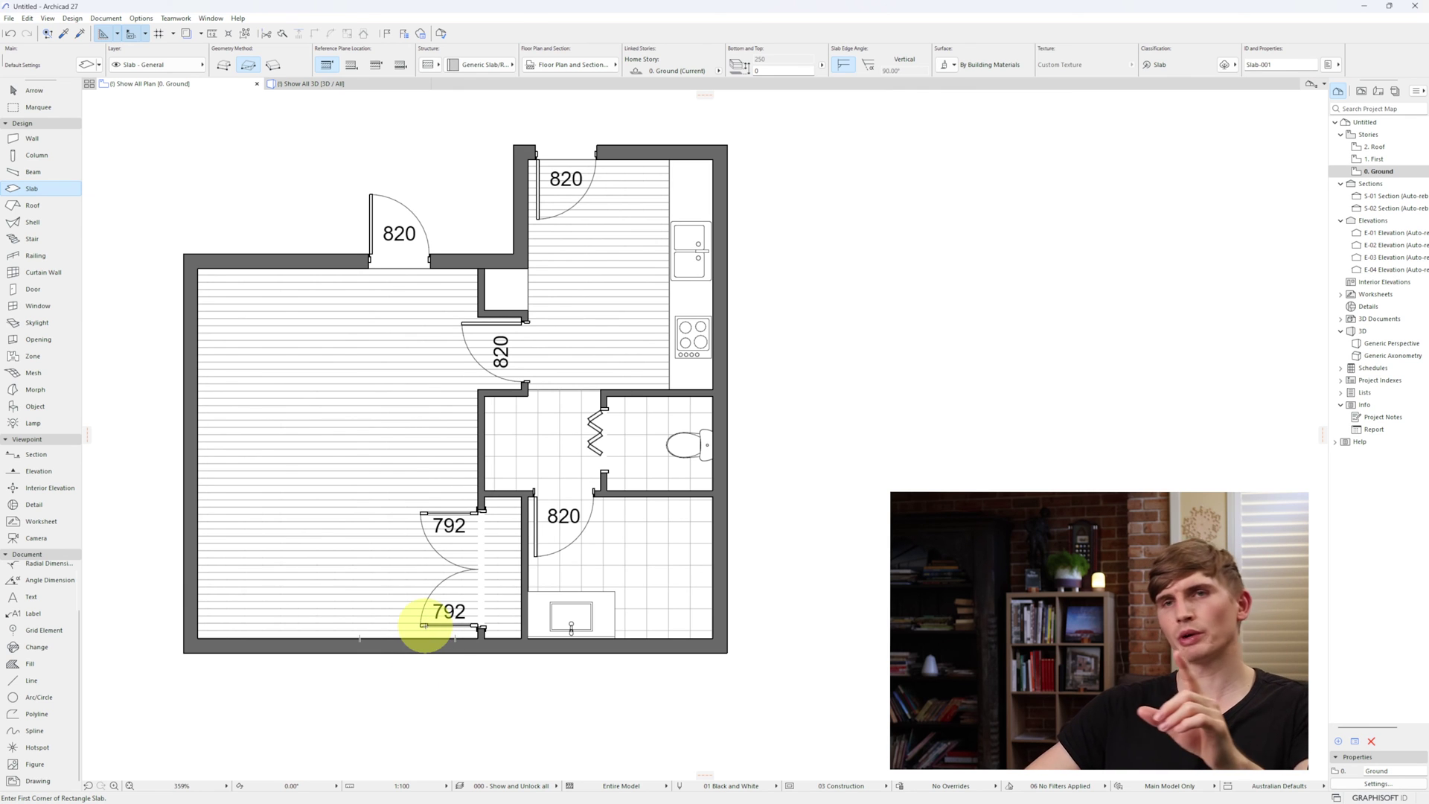
key("space")
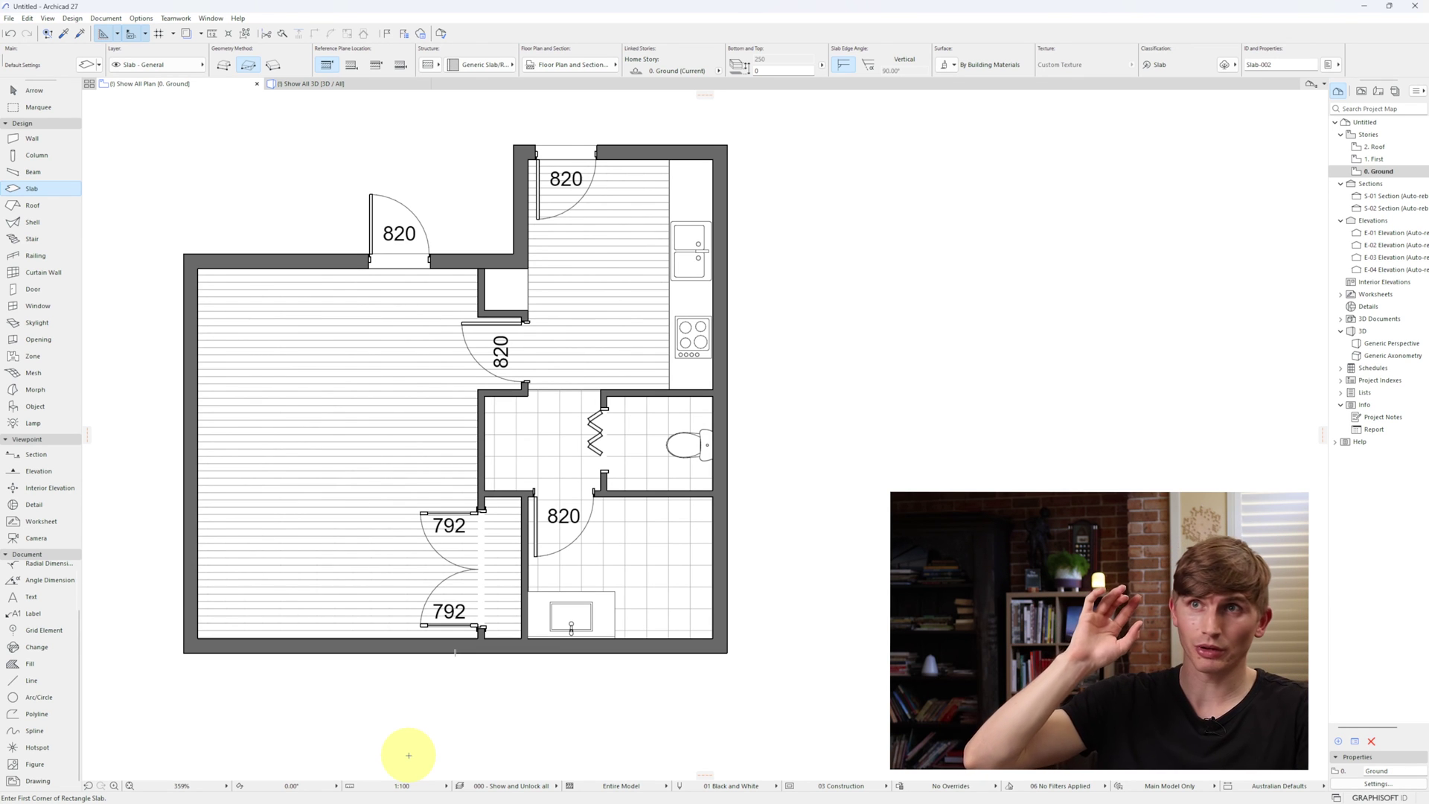
key("F3")
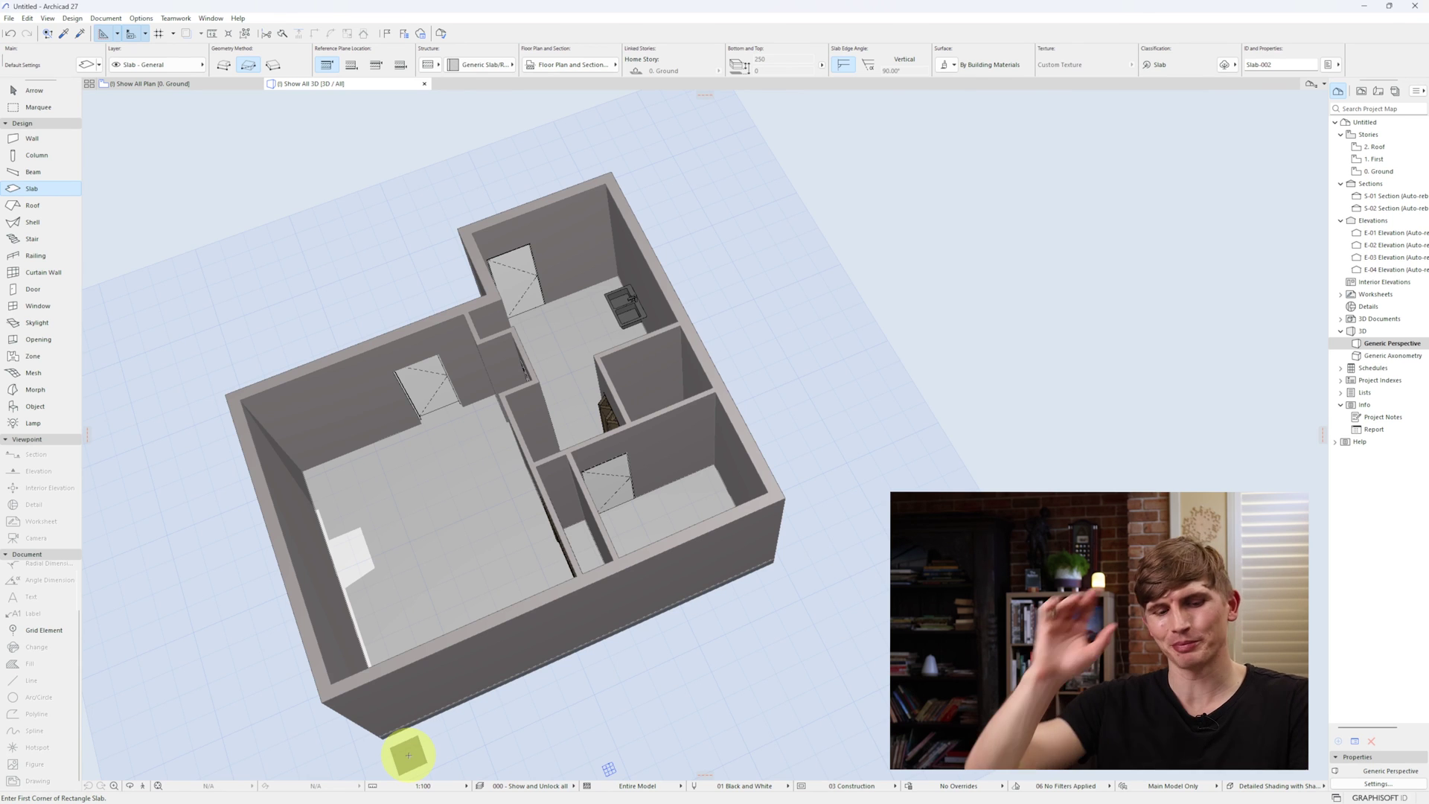
key("F2")
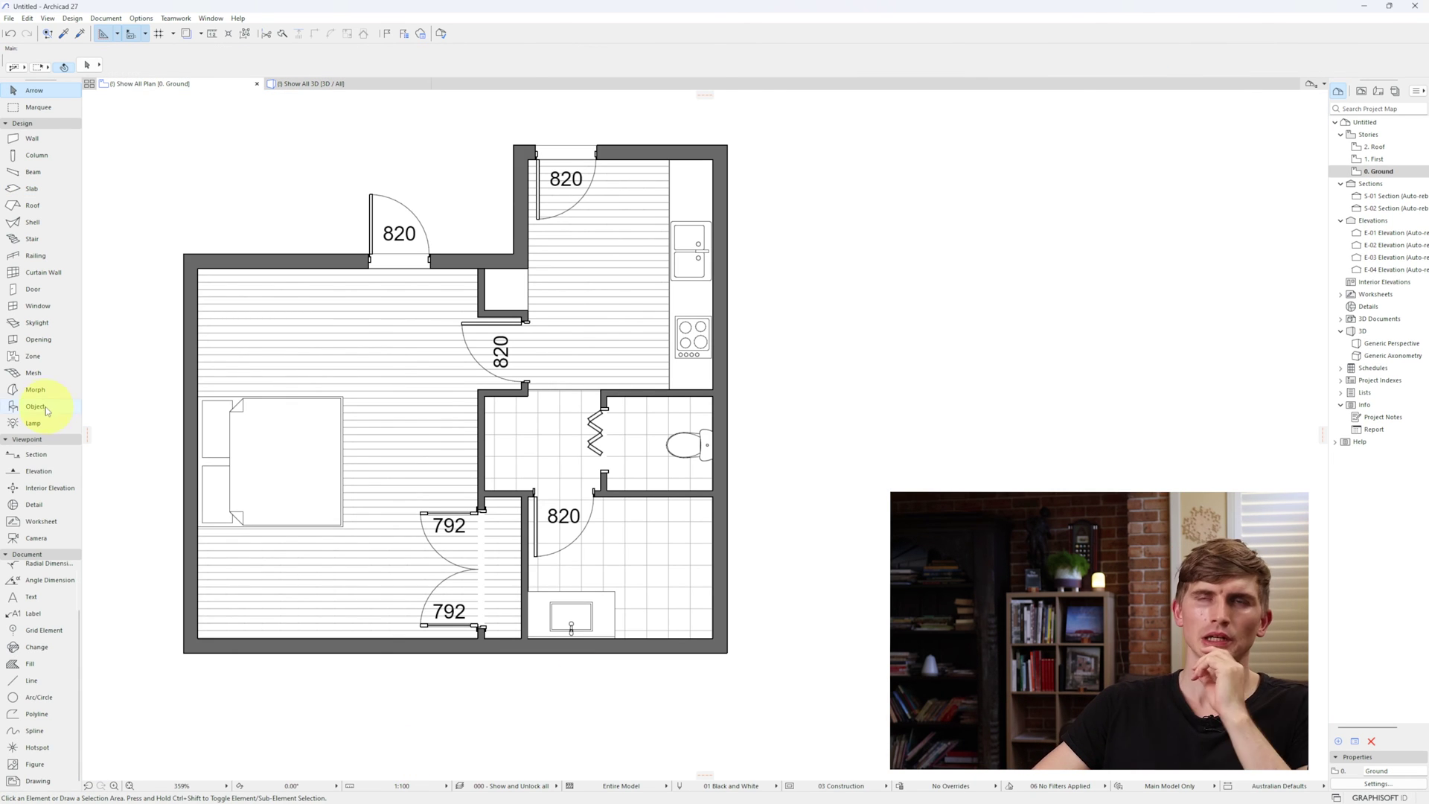
Choose the Nightstand 02 27 library object and place one nightstand on each side of the double bed.
left_click(35, 406)
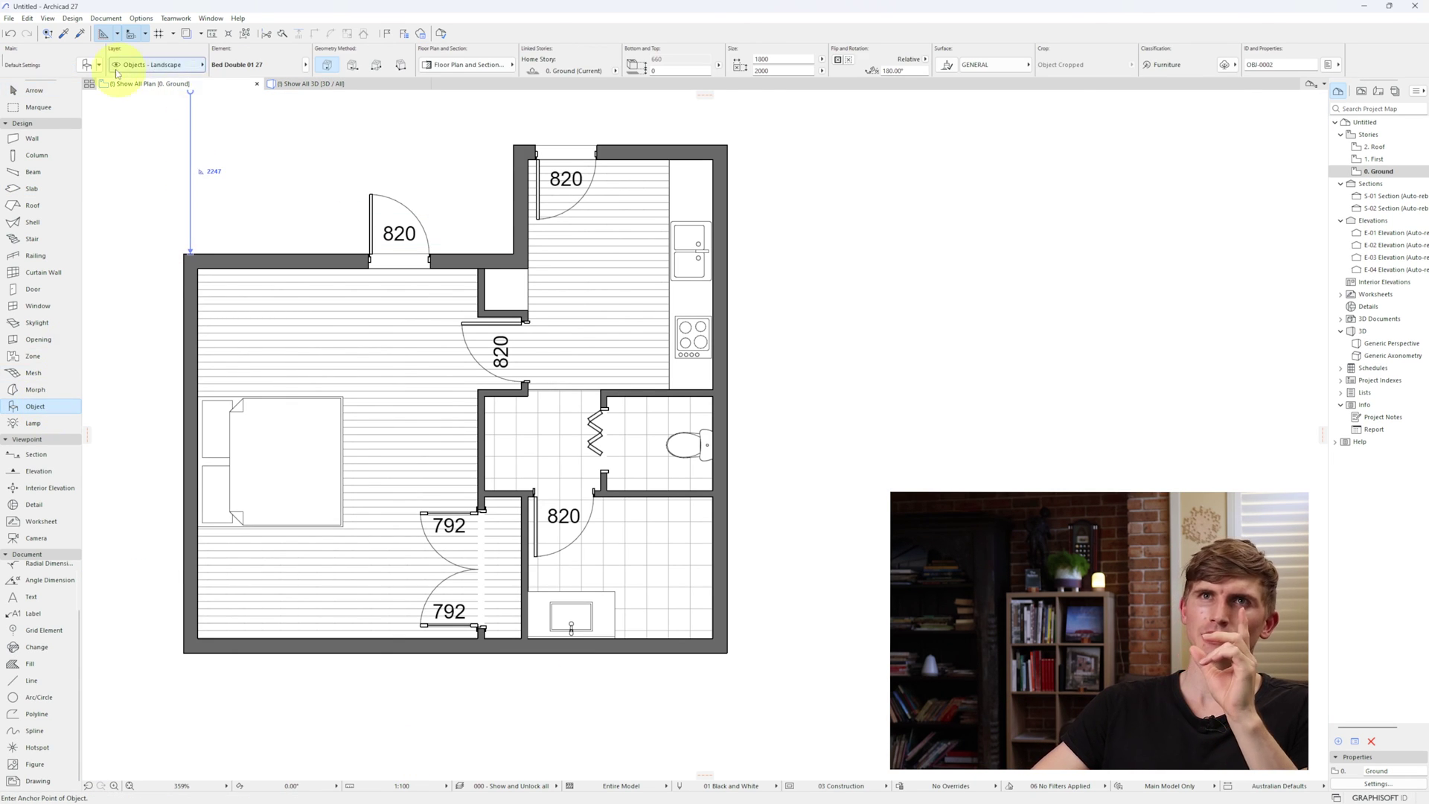
left_click(89, 66)
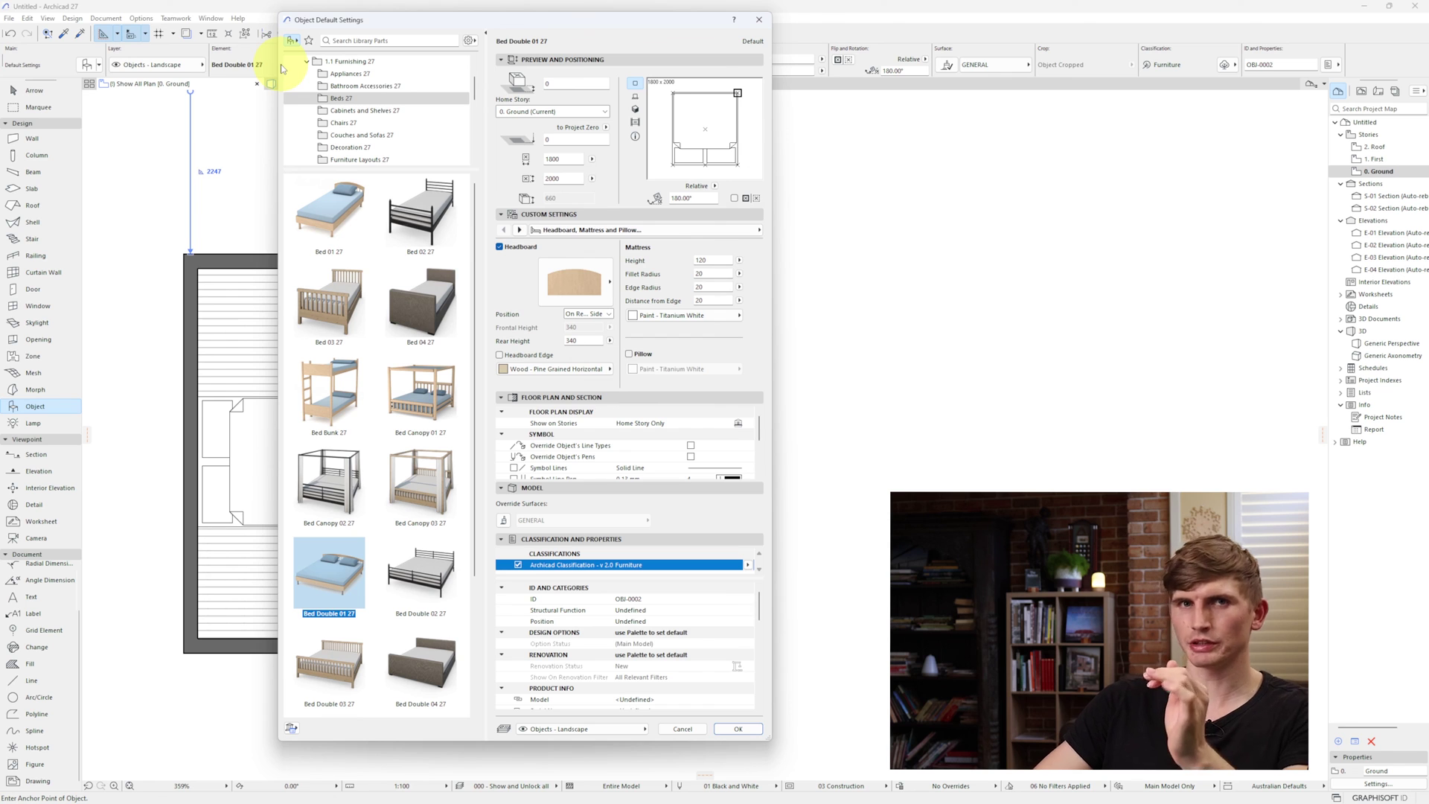
left_click(386, 111)
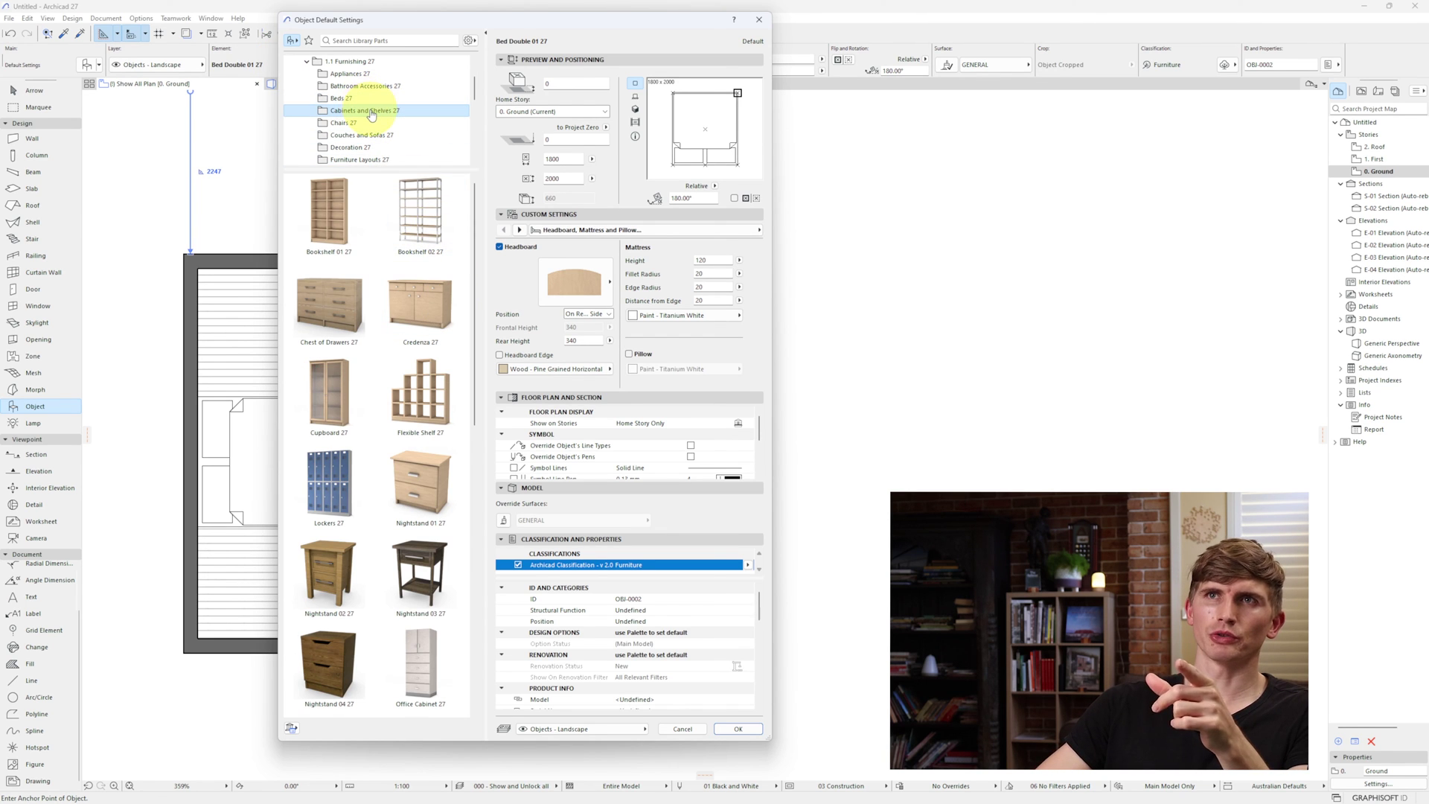
left_click(419, 572)
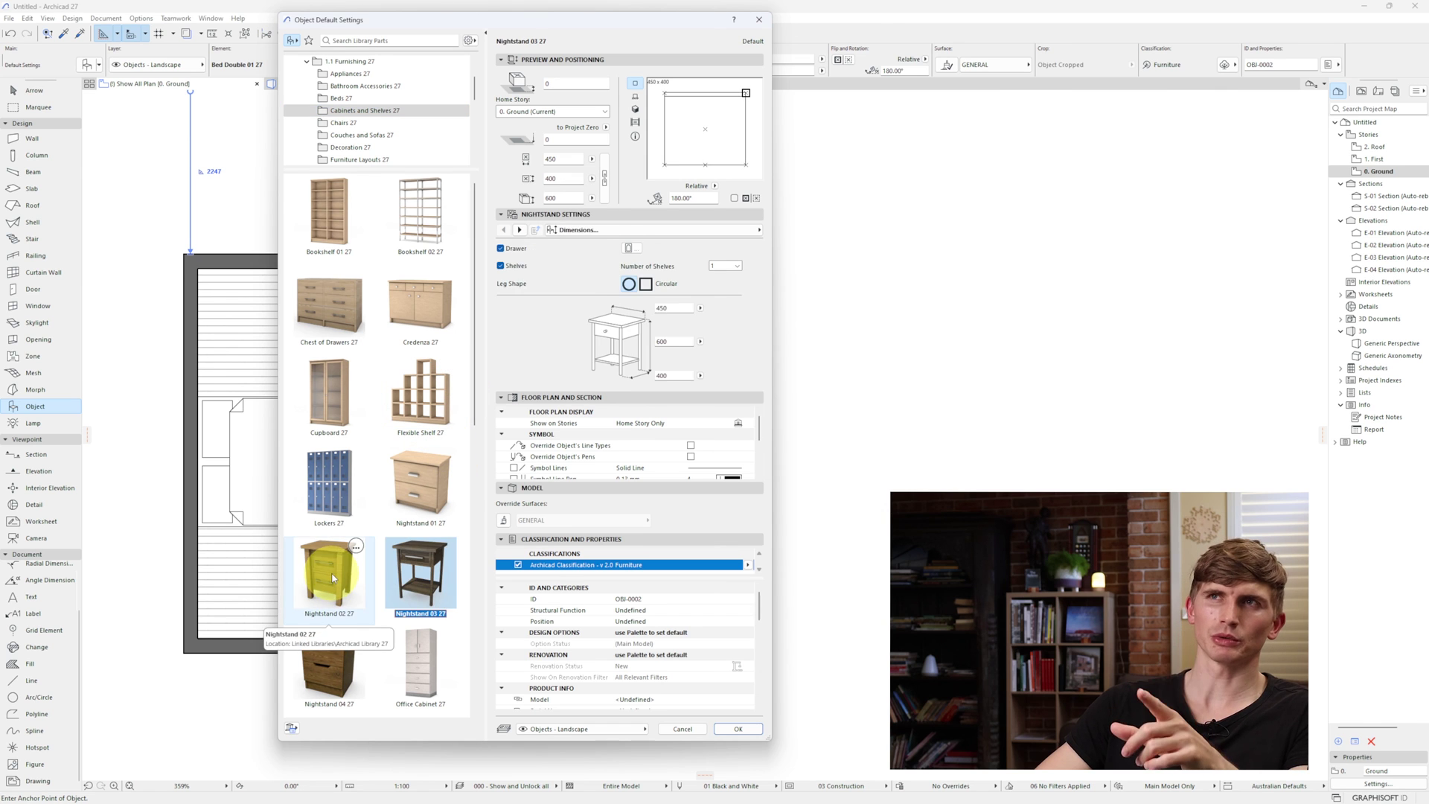
left_click(333, 577)
left_click(738, 729)
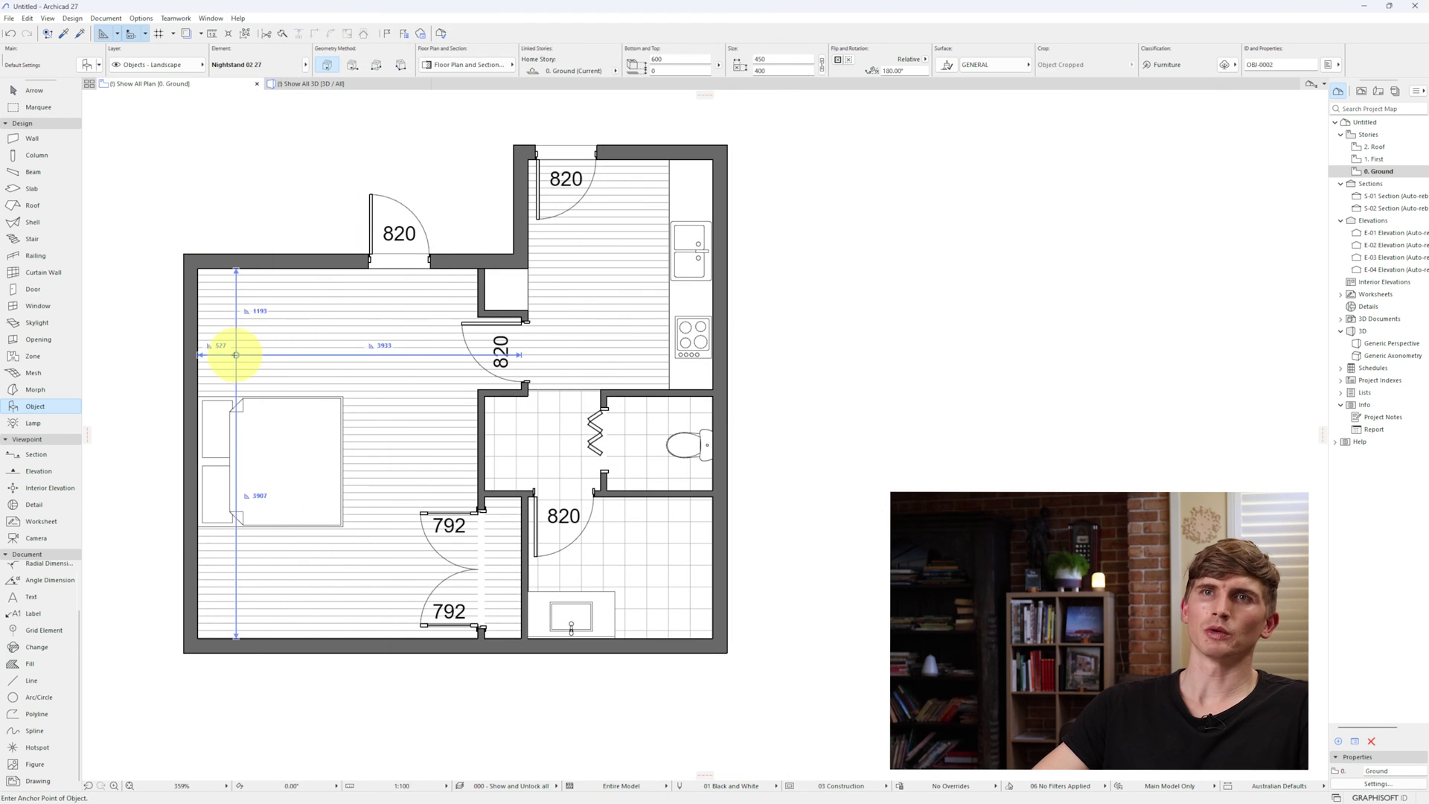
left_click(217, 549)
left_click(221, 551)
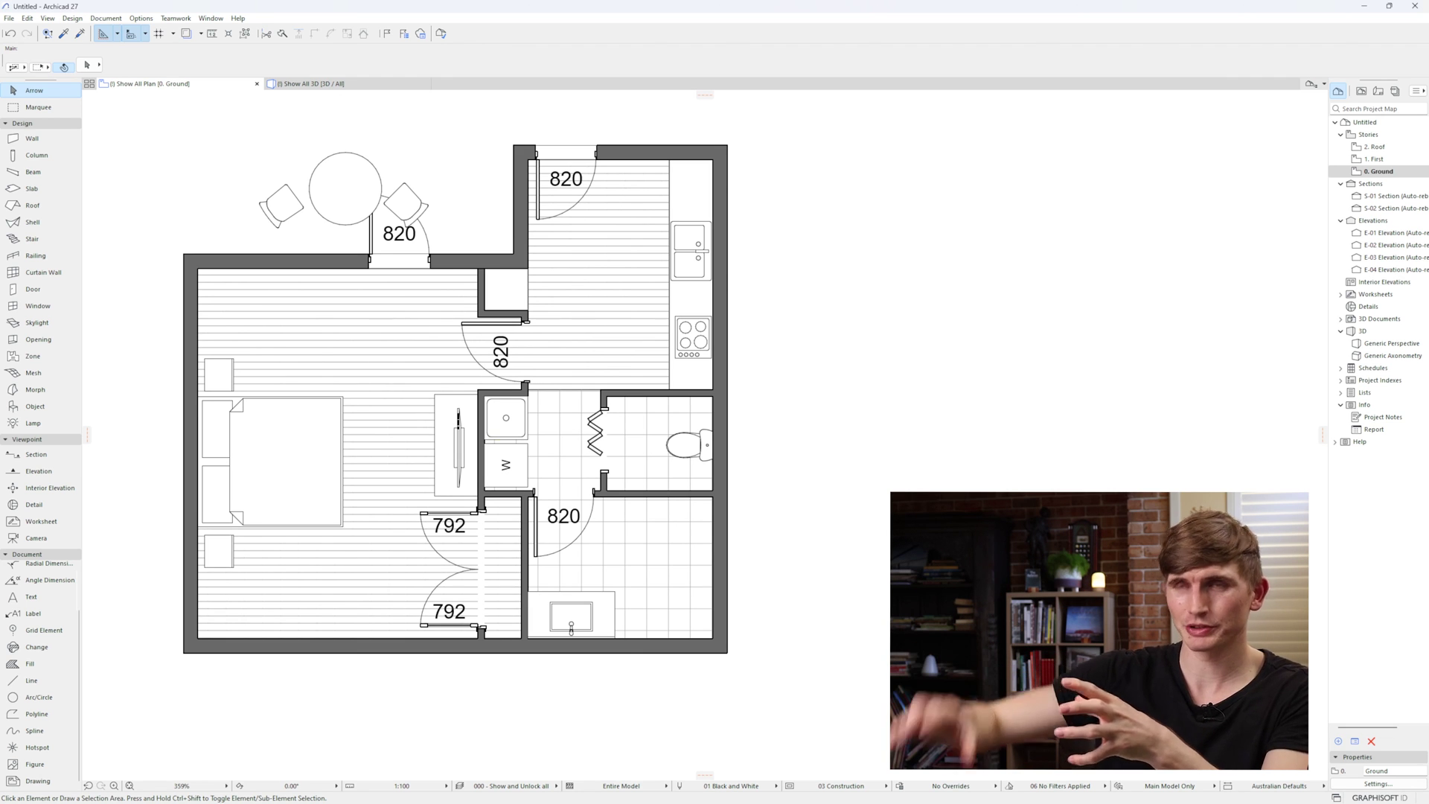
left_click(506, 421)
key("Escape")
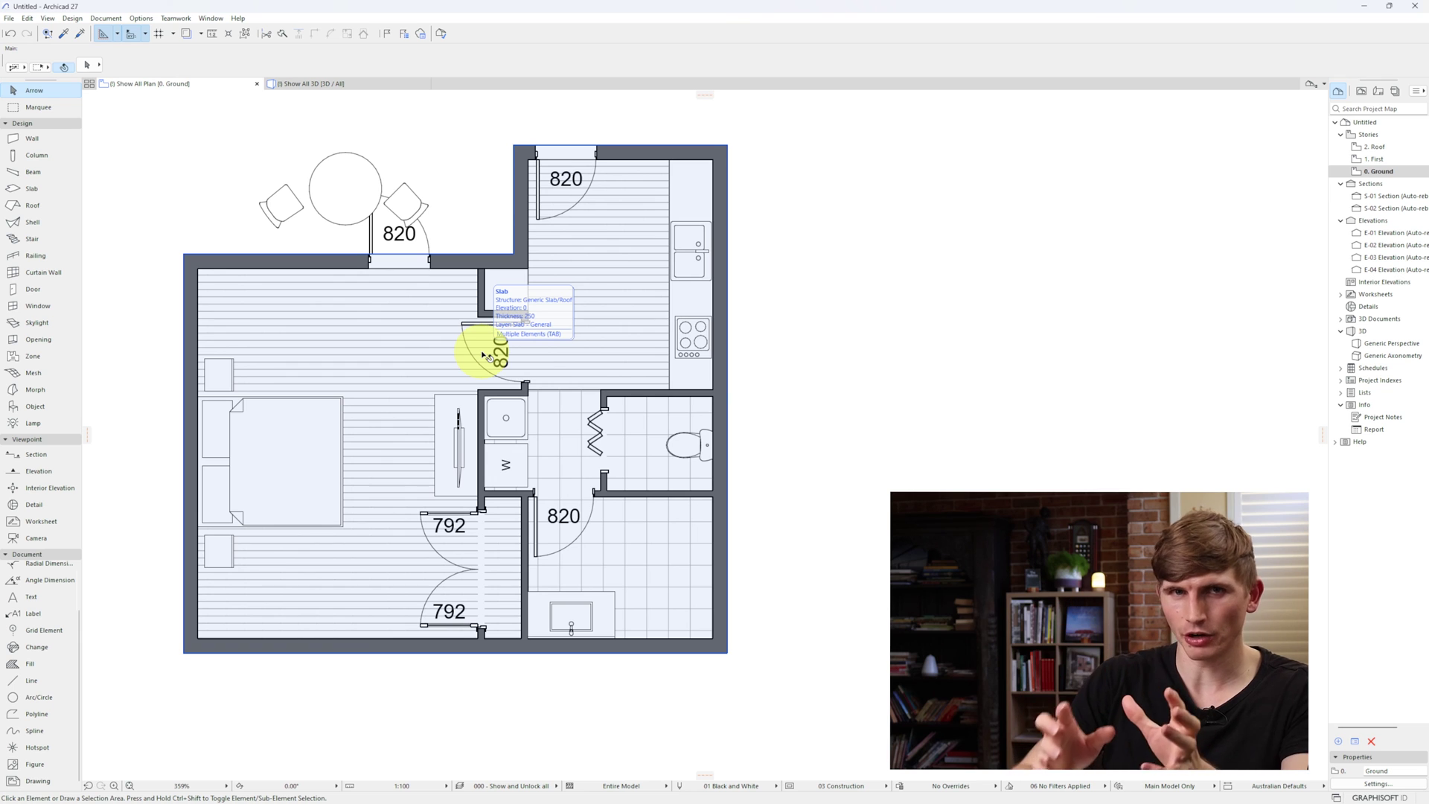
Replace the 820 exterior door beside the outdoor table with Sliding Door 27 and set its width to 2400.
left_click(429, 244)
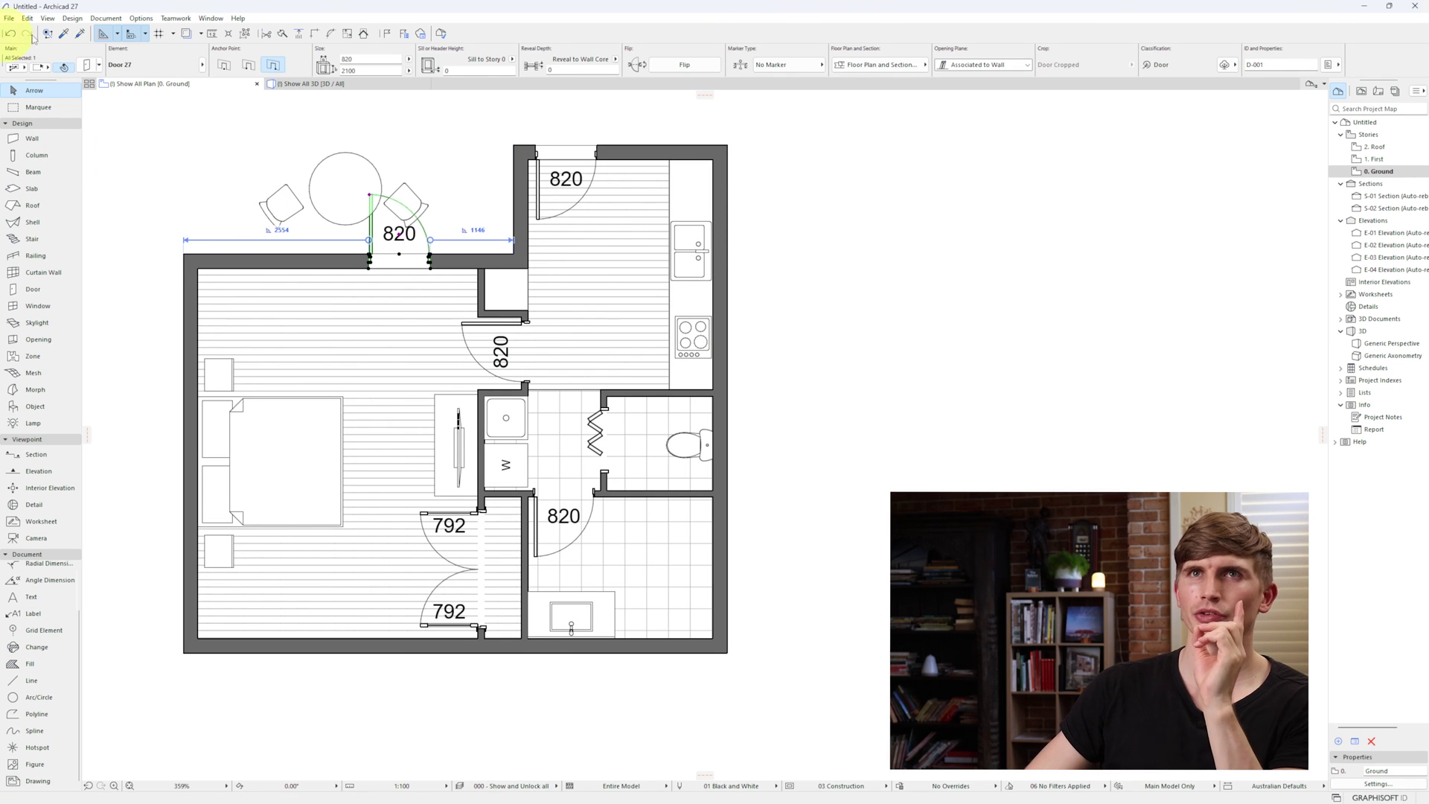
left_click(79, 66)
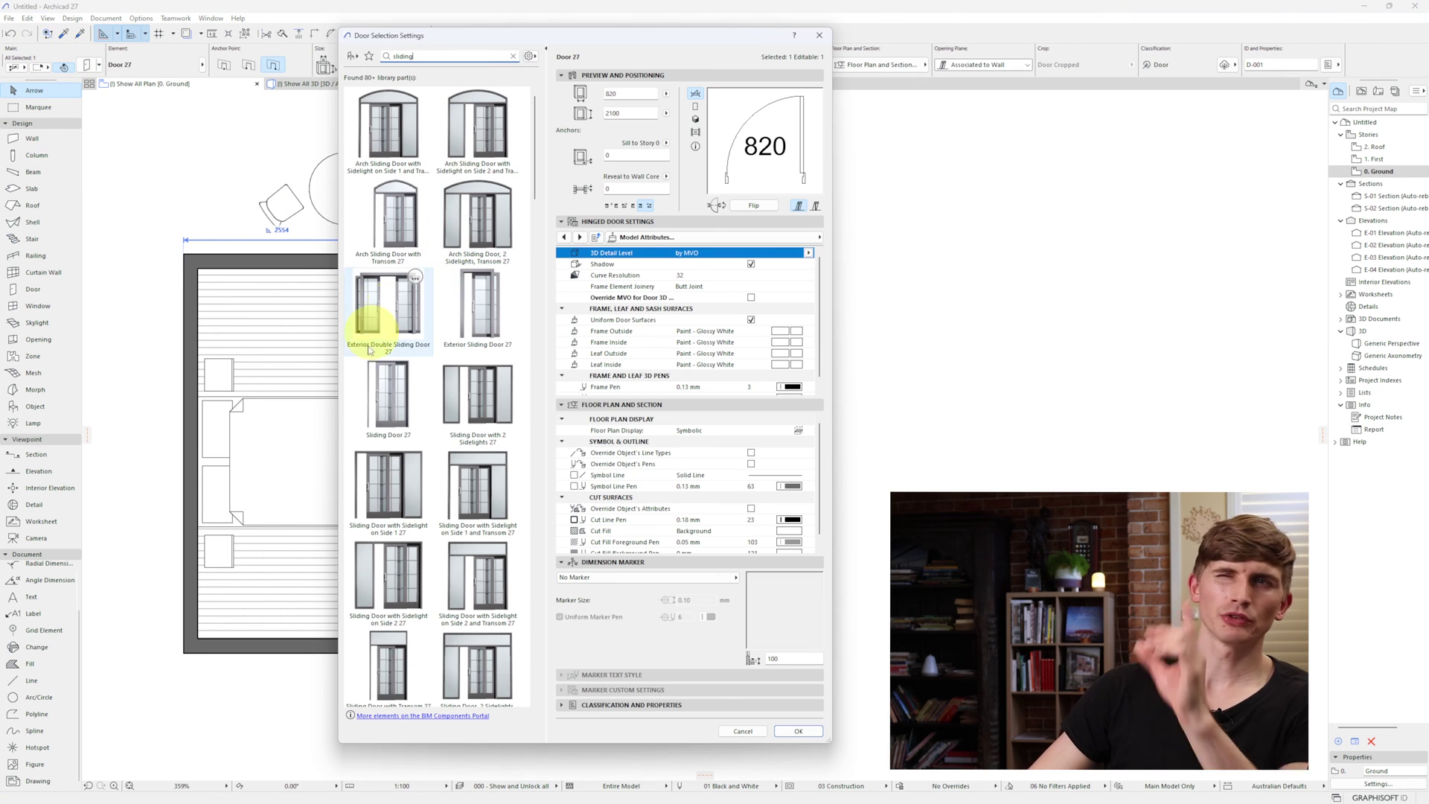
left_click(385, 392)
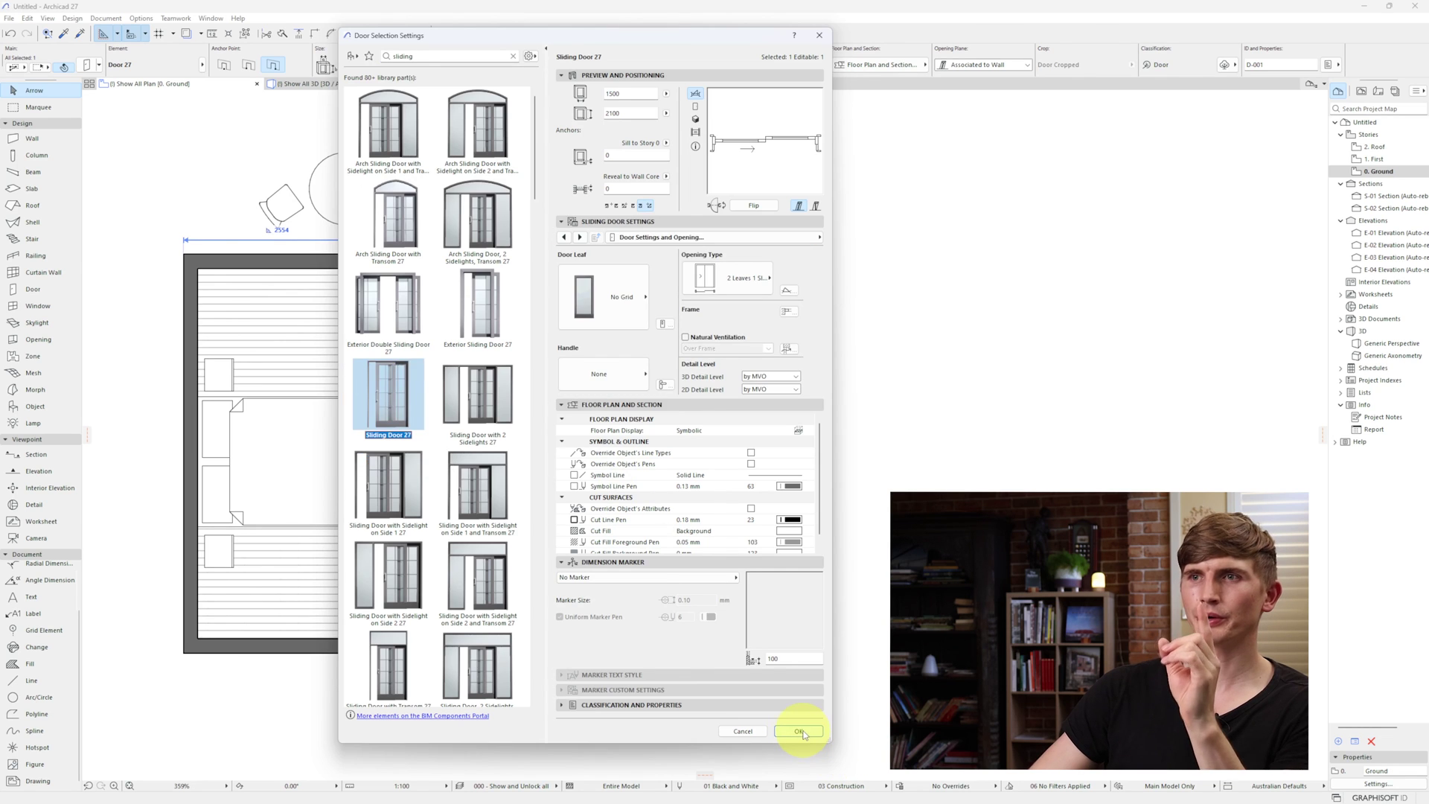
left_click(798, 731)
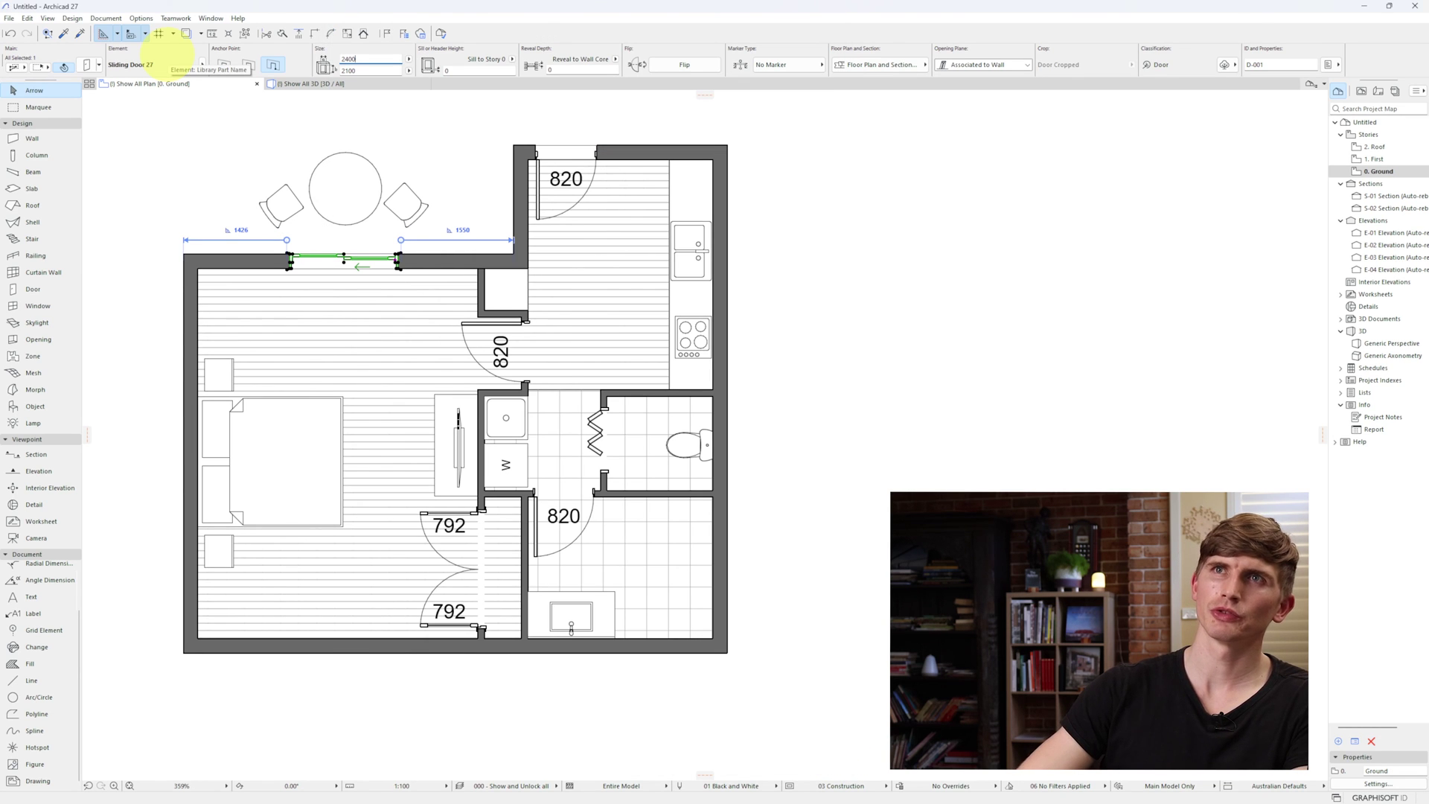
key("Escape")
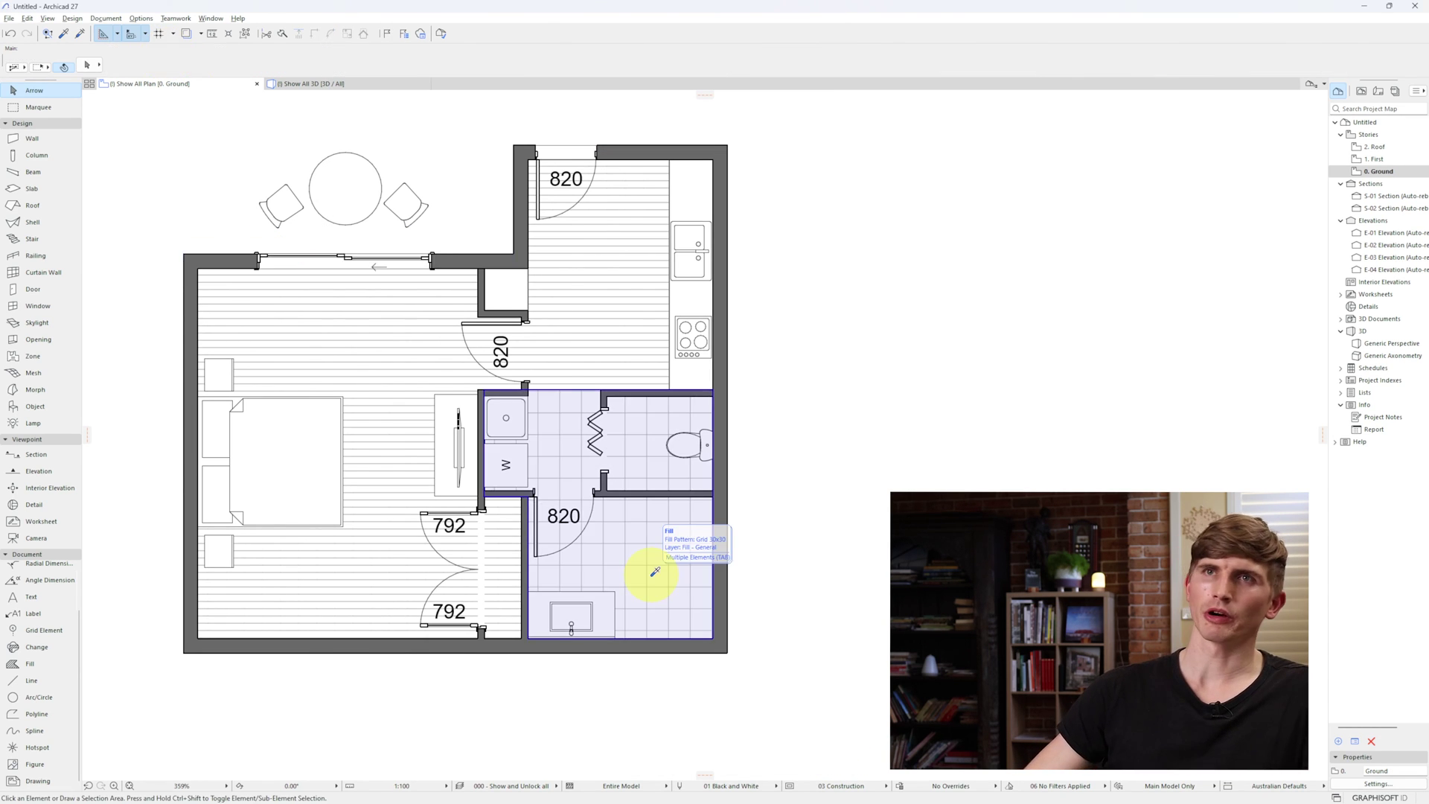
Draw a rectangular Grid 30x30 cover fill over the outdoor area around the round table and chairs.
left_click(30, 663)
left_click(185, 253)
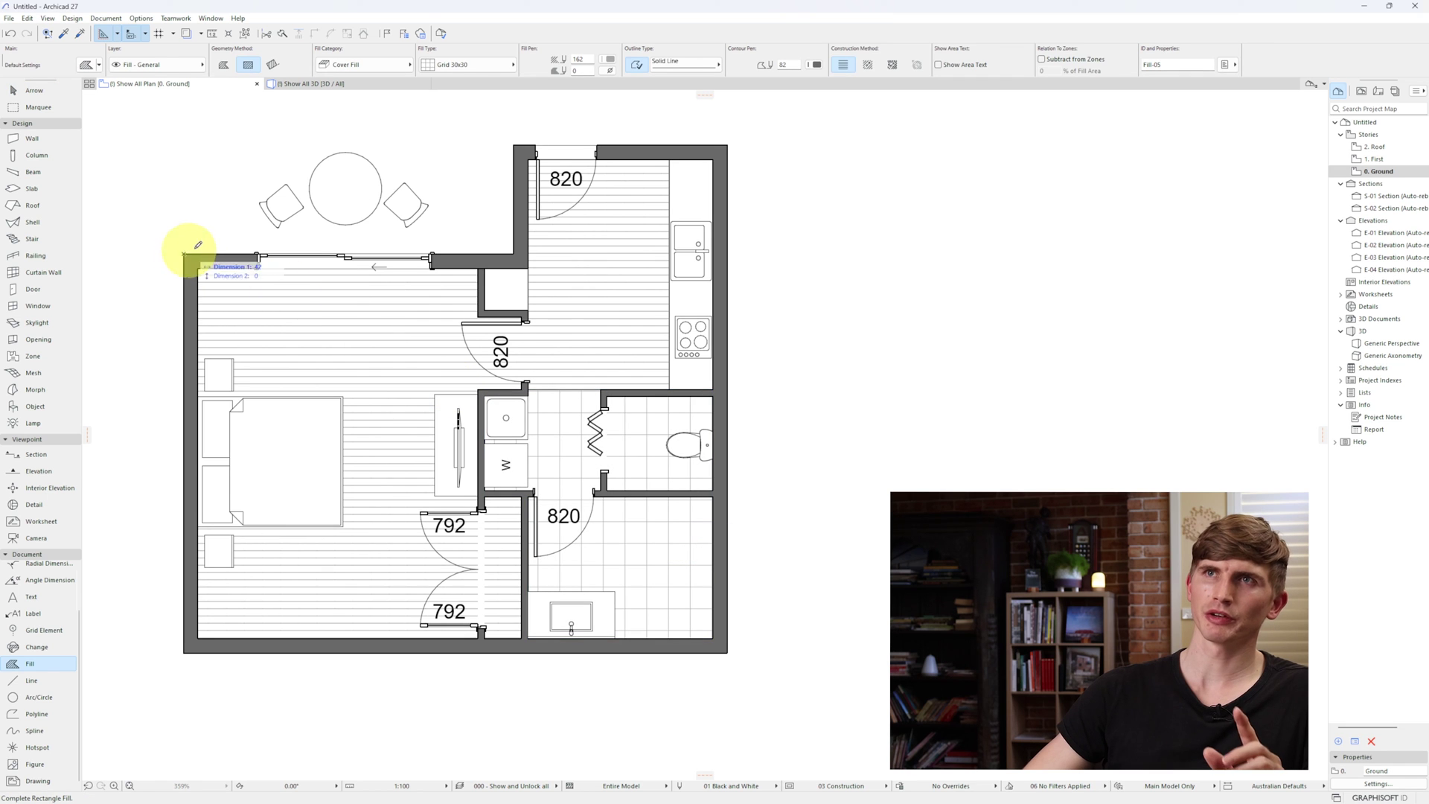
left_click(513, 145)
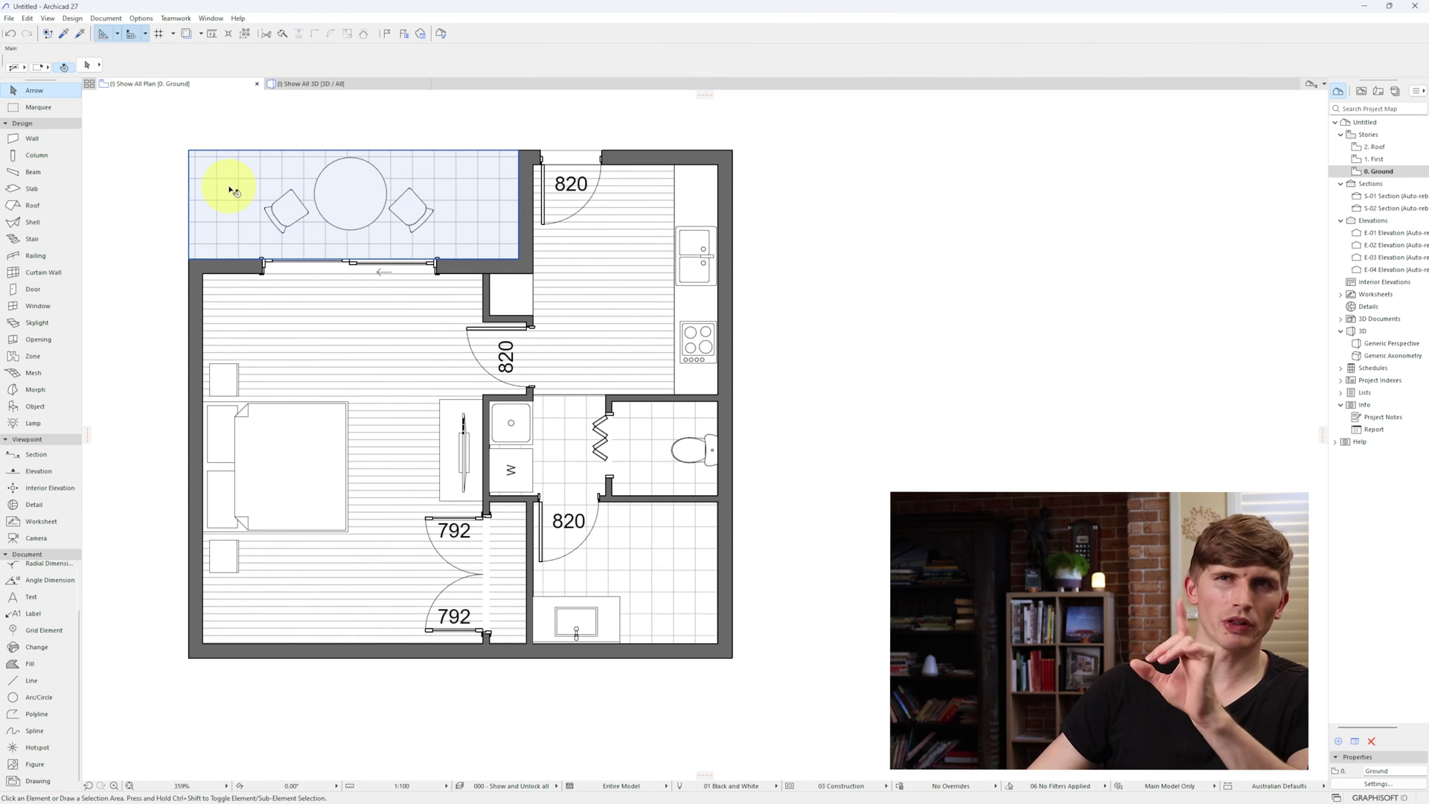
Choose the 2-Sash Sliding Window 27 library part and place one window in the bedroom's lower exterior wall.
left_click(43, 307)
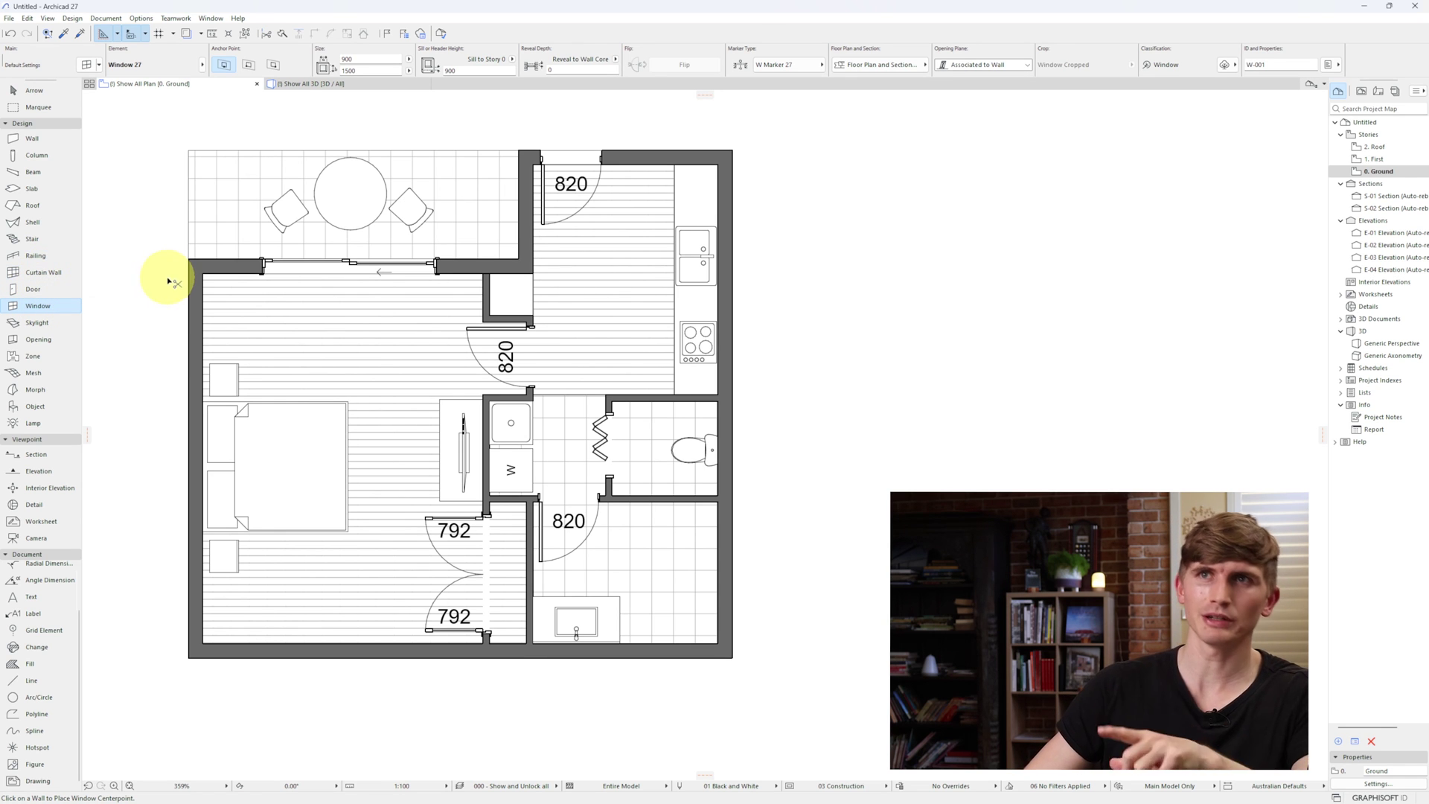
key("ctrl+t")
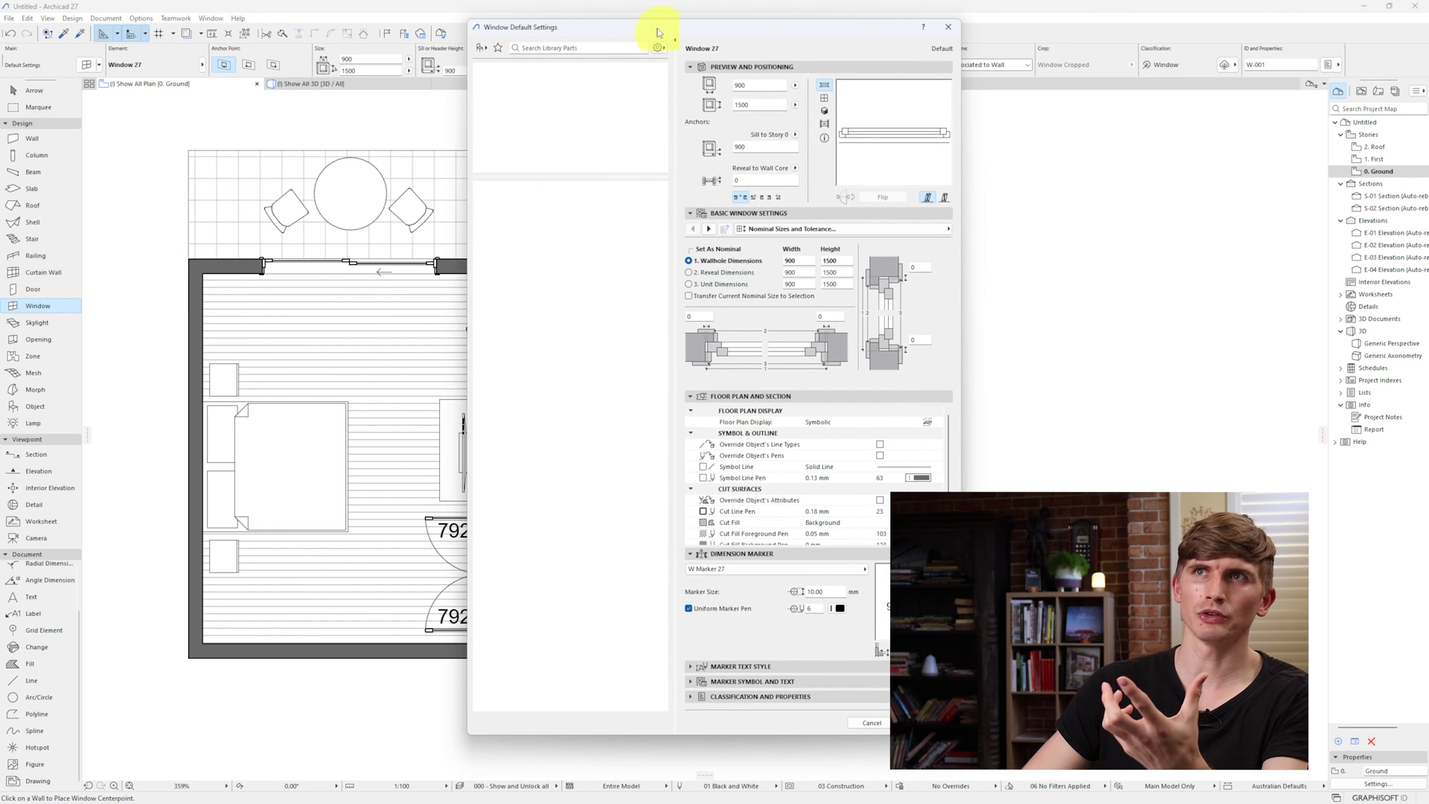
left_click_drag(659, 32, 555, 36)
type("sliding")
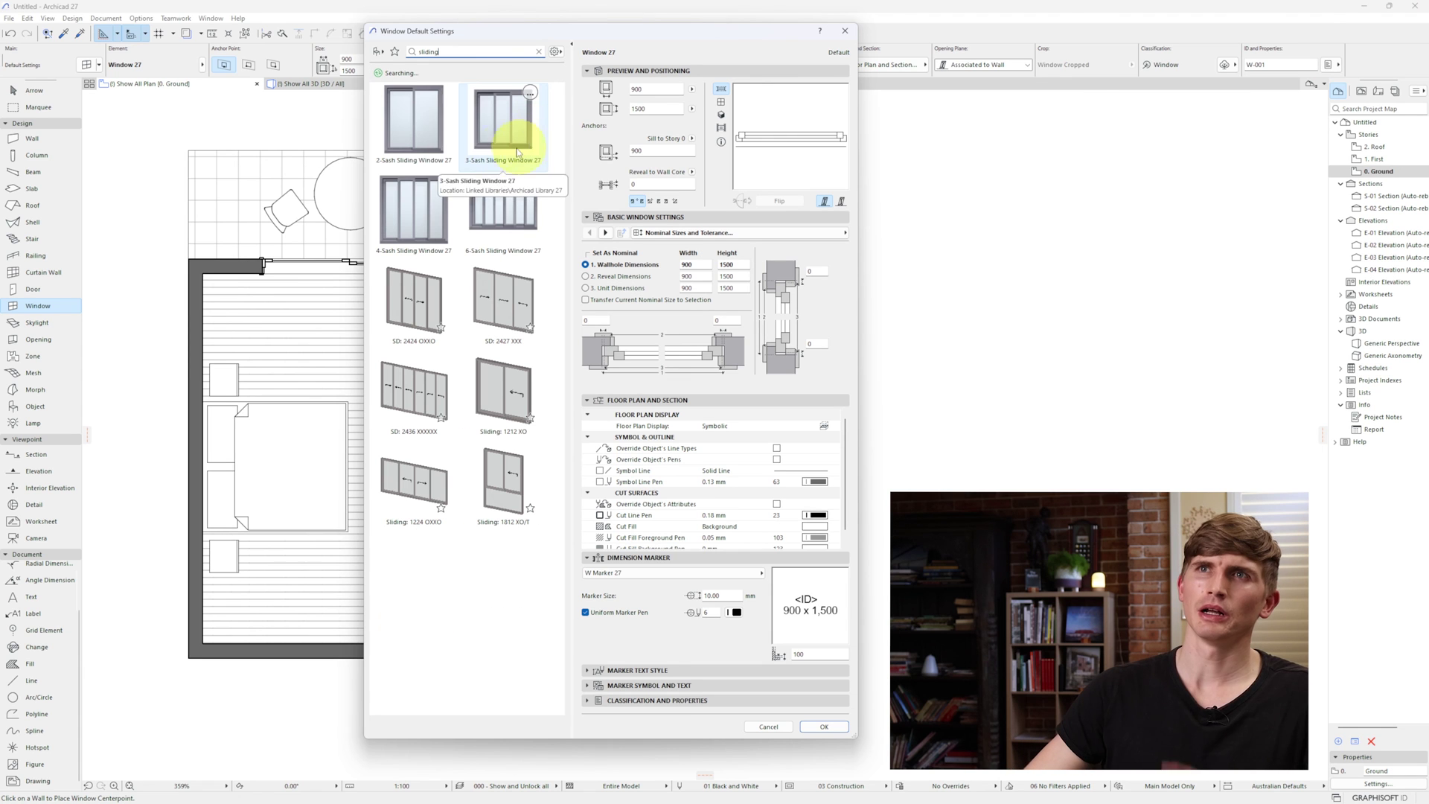
left_click(433, 124)
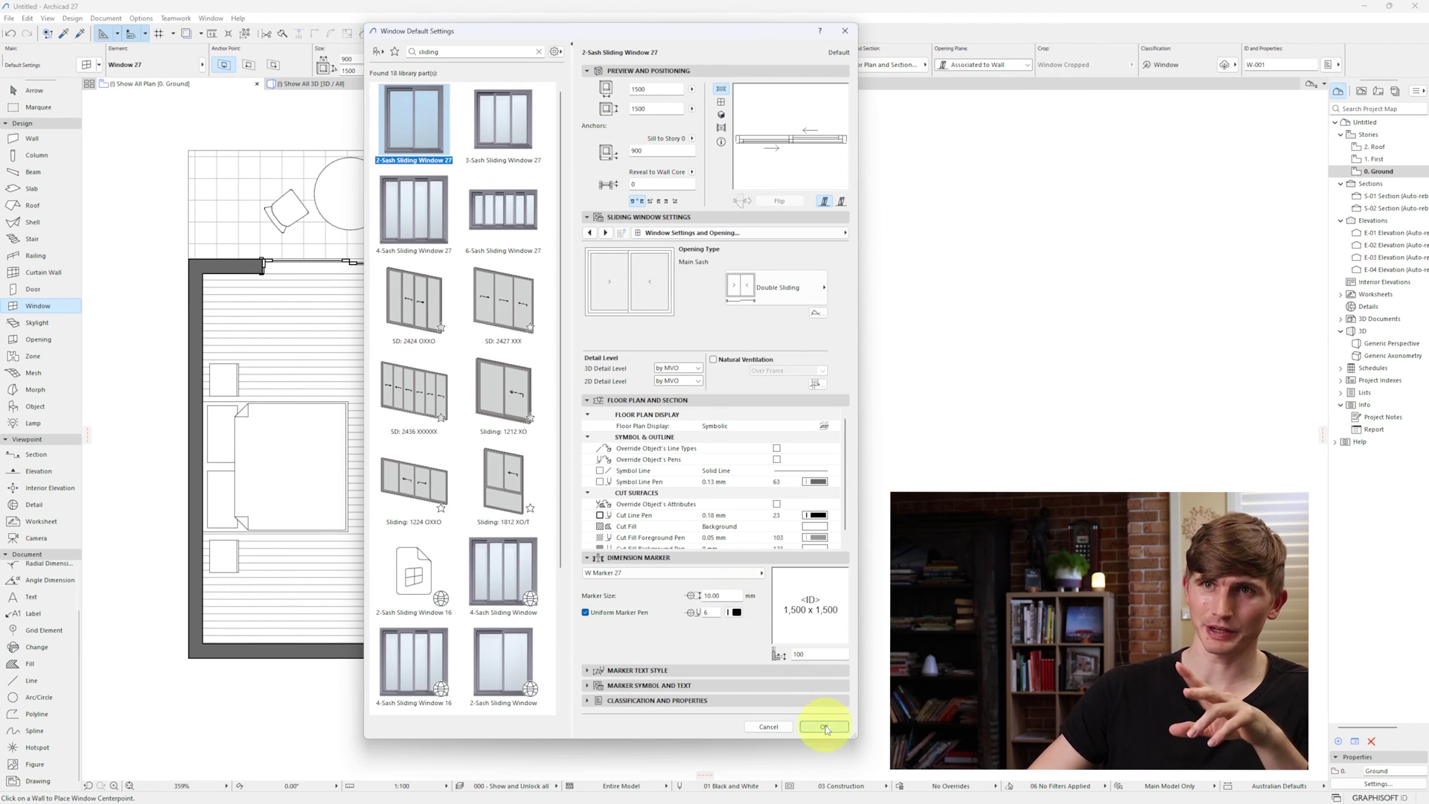
left_click(824, 727)
left_click(336, 655)
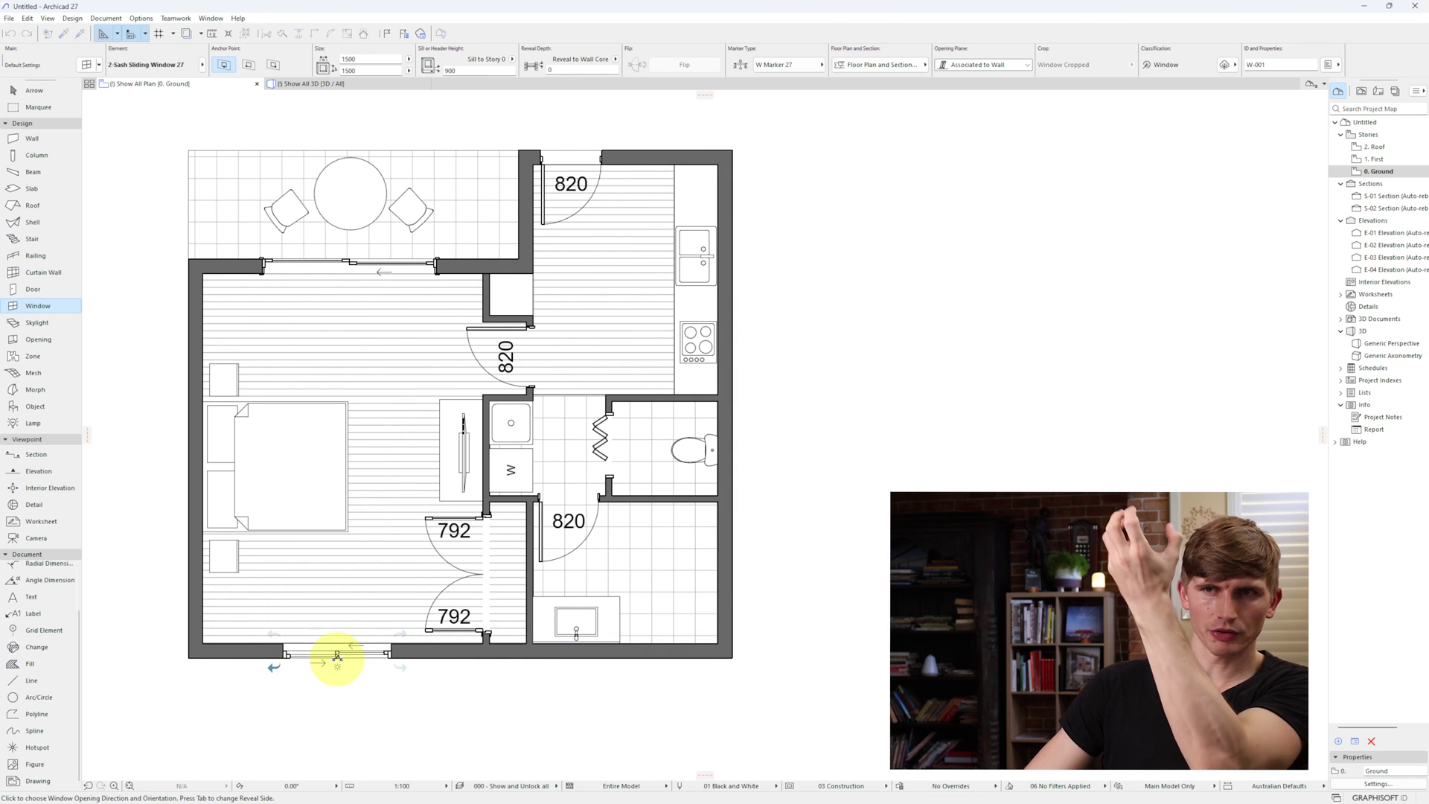
left_click(338, 734)
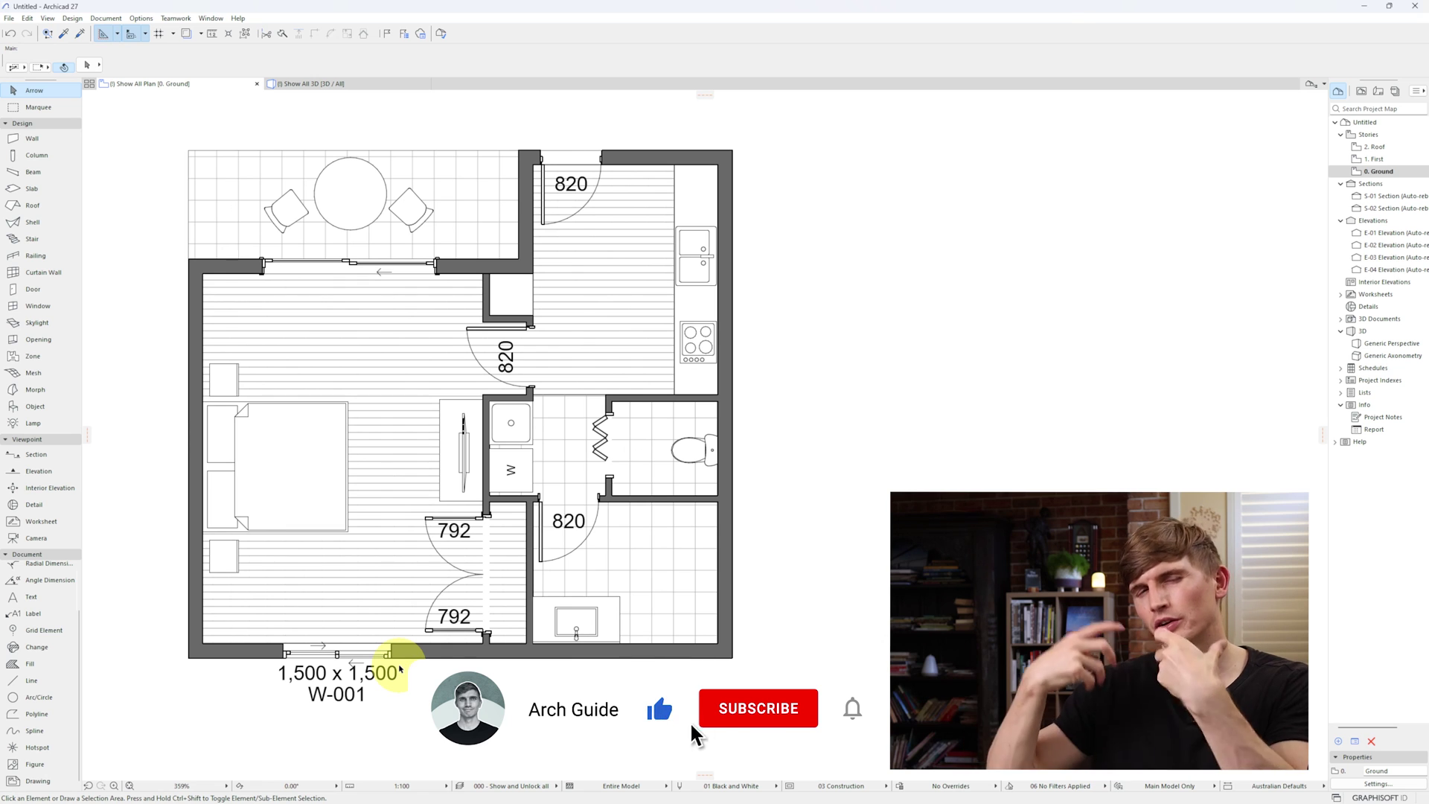
Turn off the Leaf Width Dimensions label on the three 820 hinged doors and the 792 double door.
left_click(603, 173)
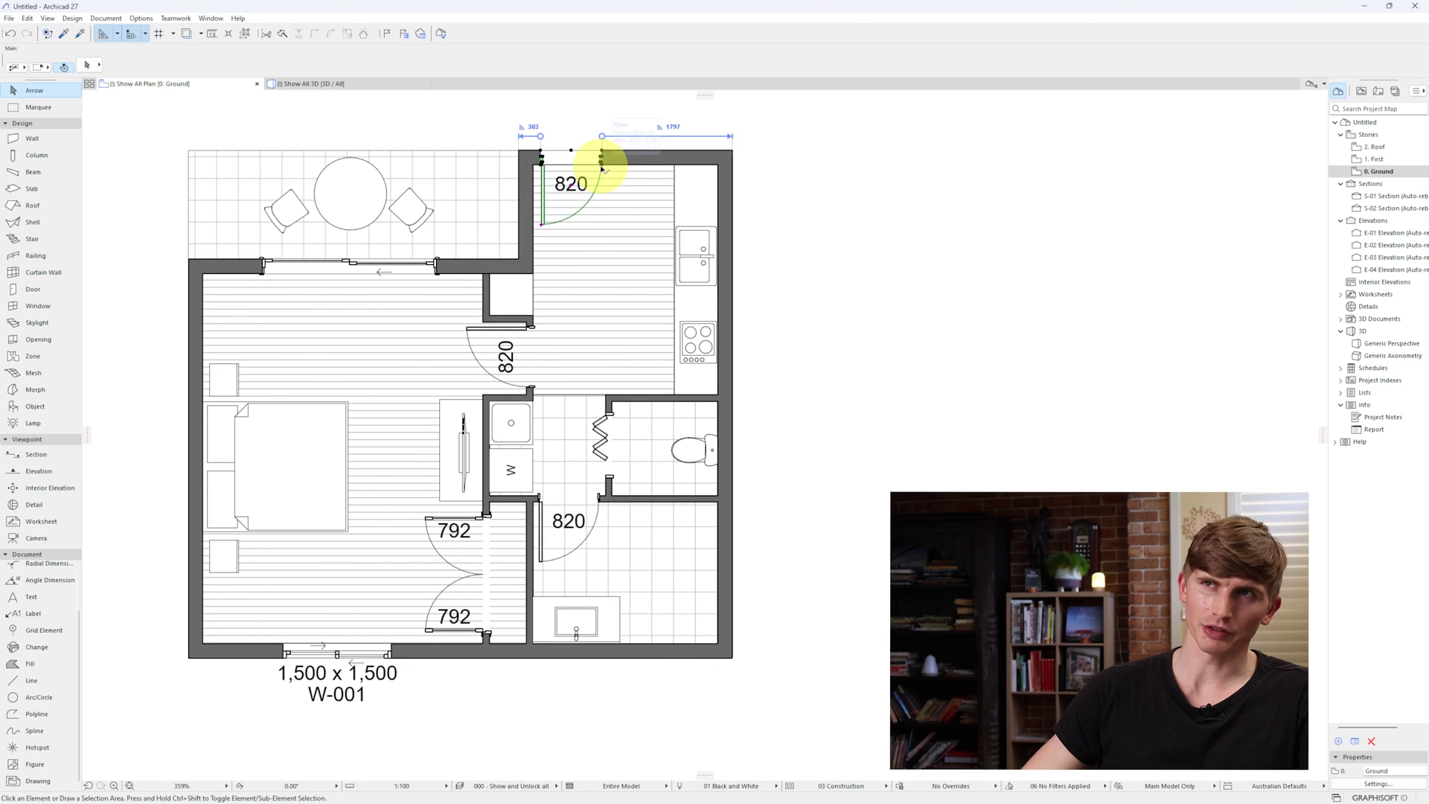
left_click(532, 326, "shift")
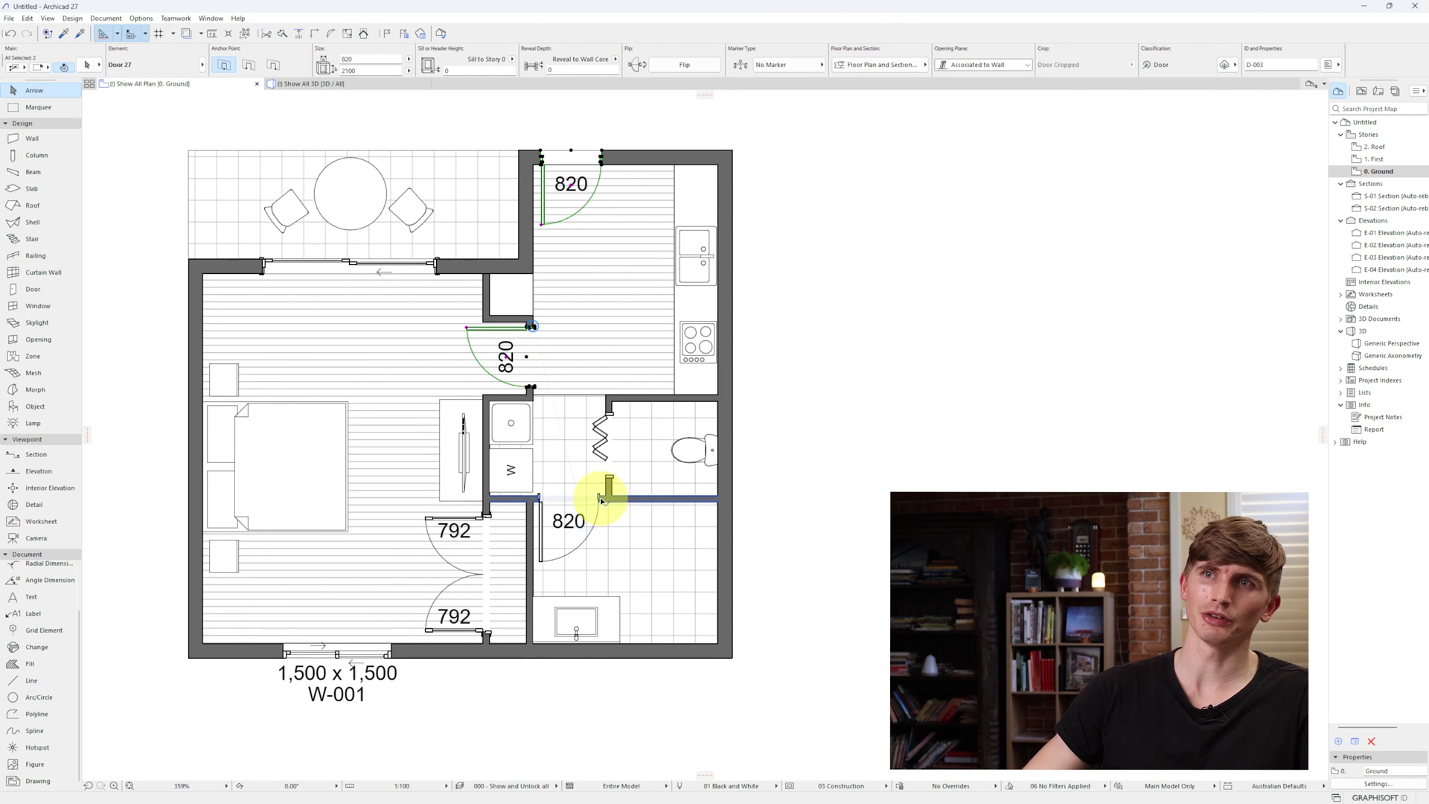
left_click(535, 518, "shift")
left_click(487, 517, "shift")
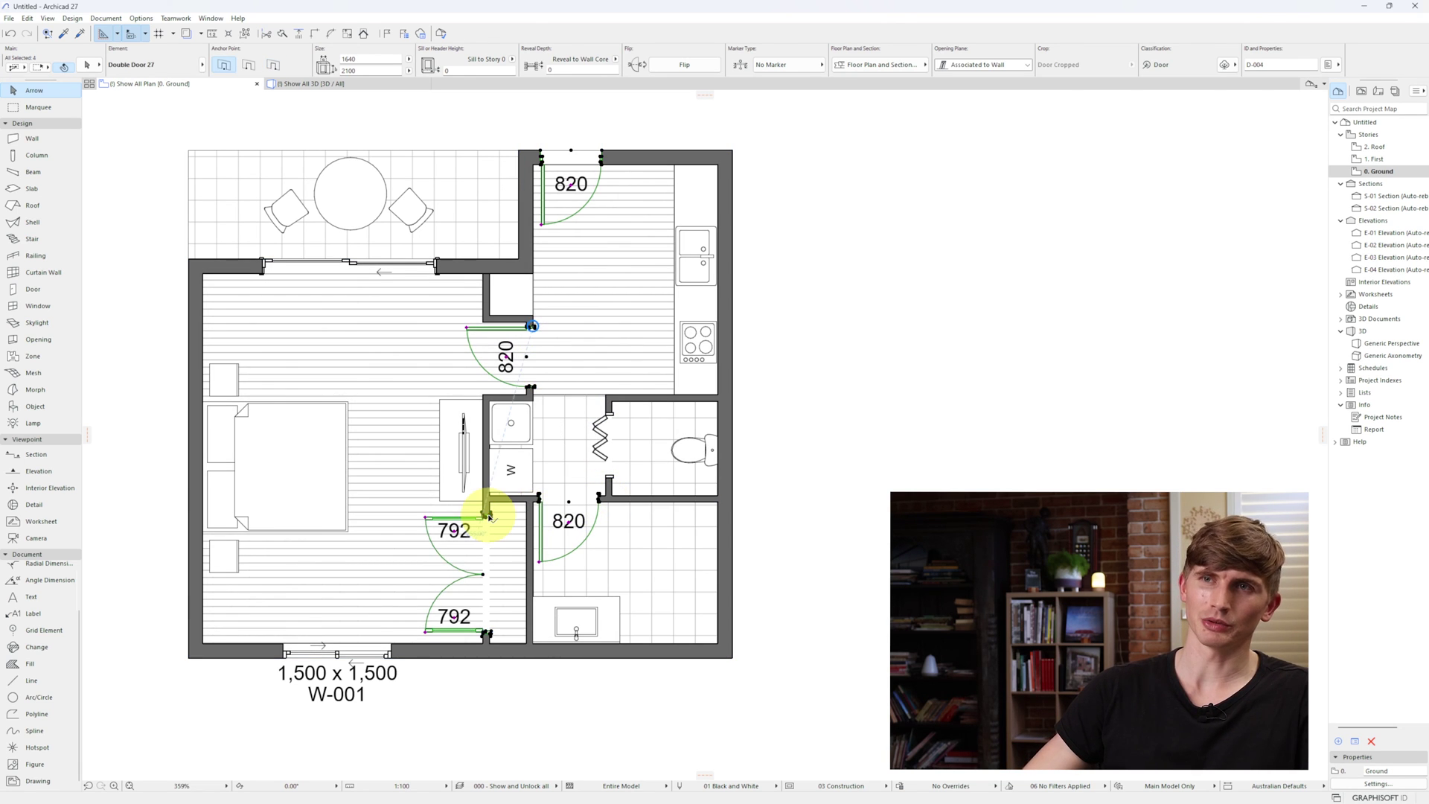
left_click(91, 66)
left_click(689, 238)
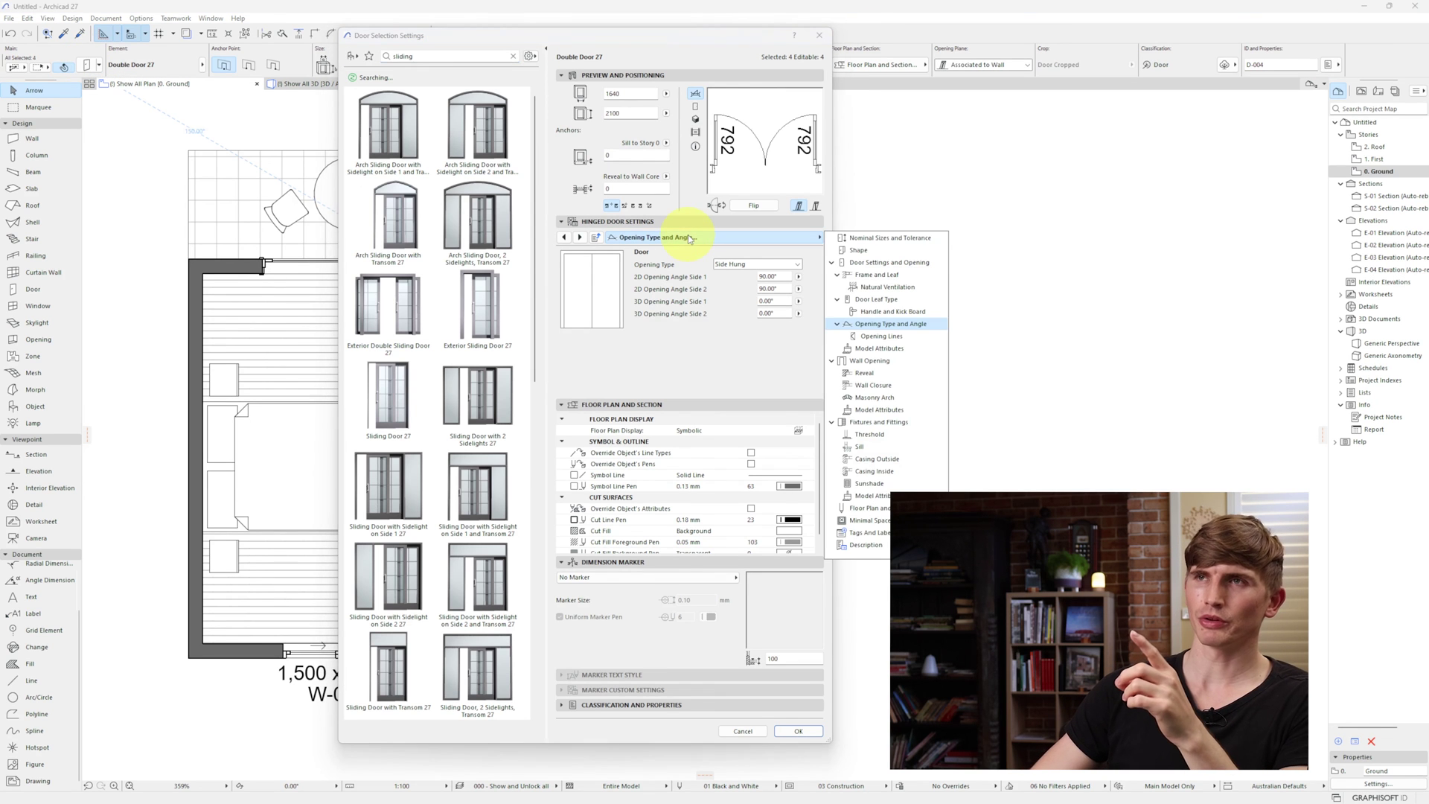
left_click(817, 535)
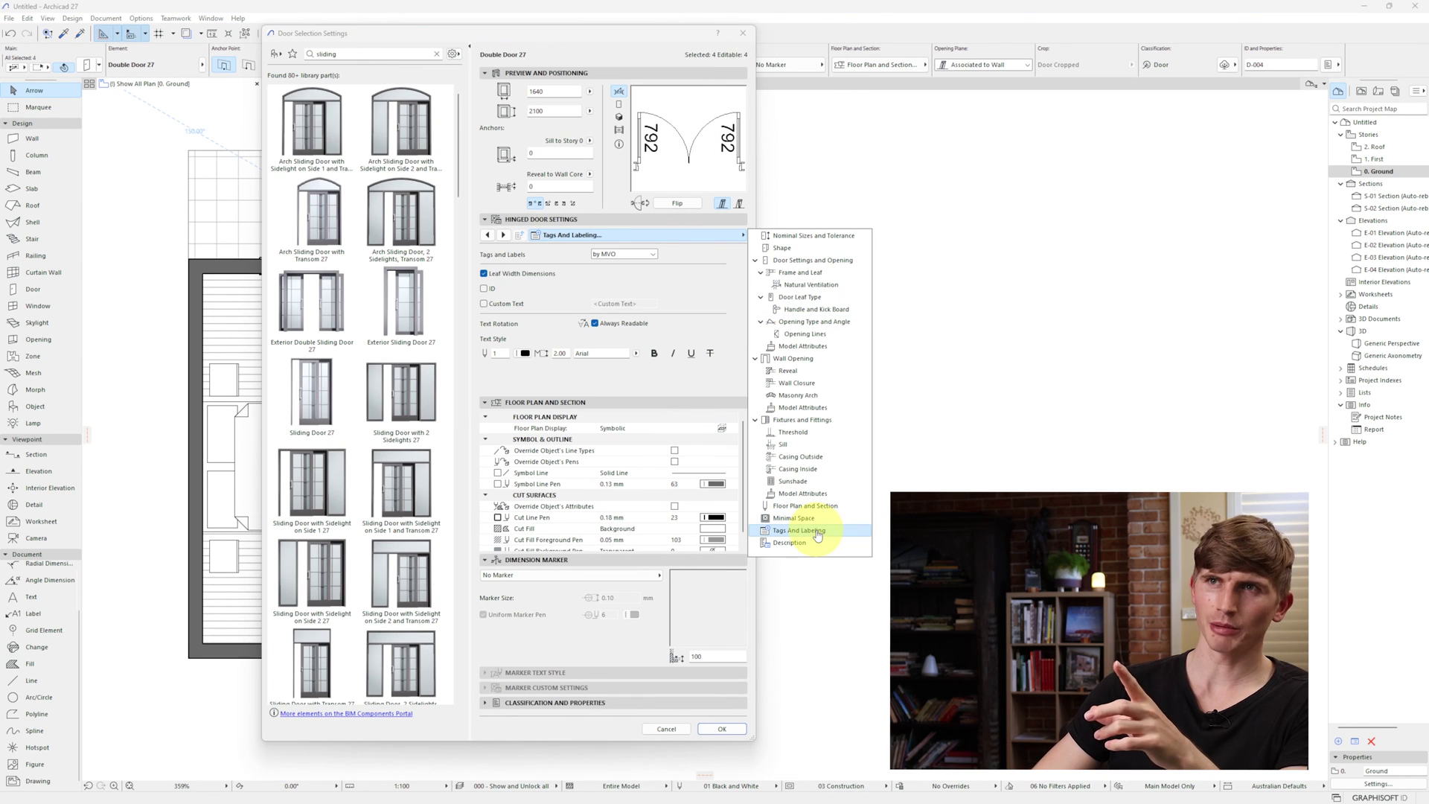
left_click(485, 274)
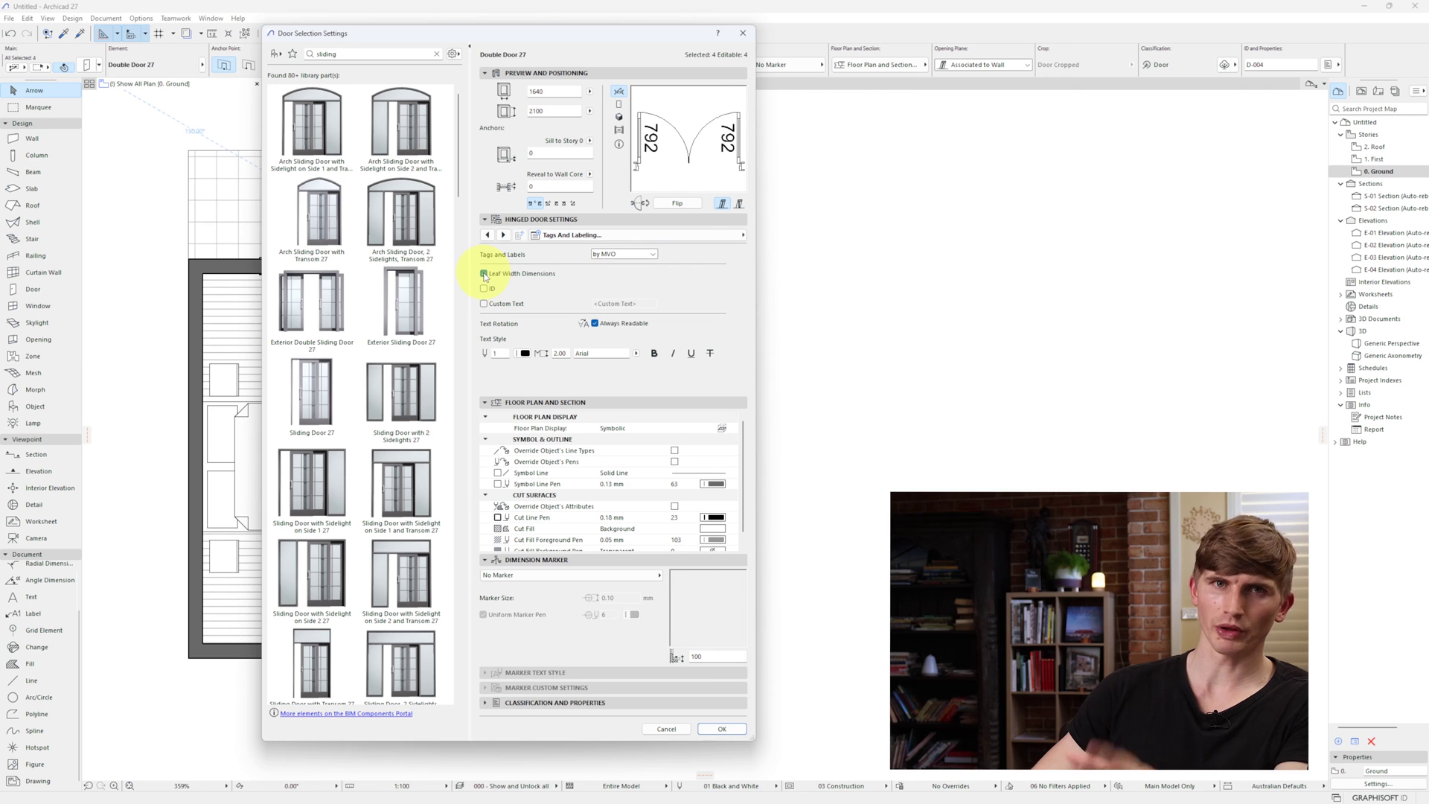
left_click(722, 731)
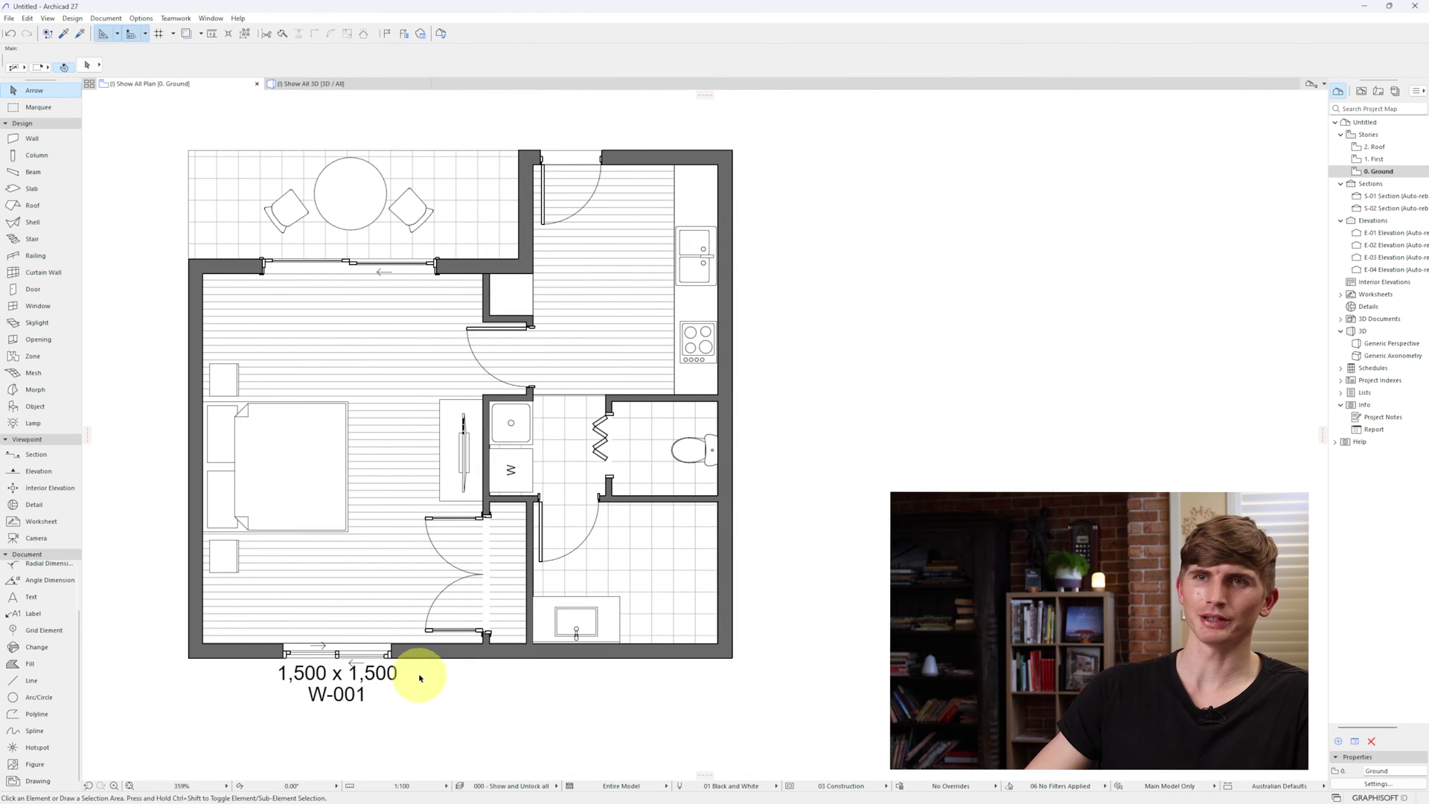
Open the dimension marker type options in the settings of the bedroom's sliding window.
left_click(395, 655)
left_click(86, 65)
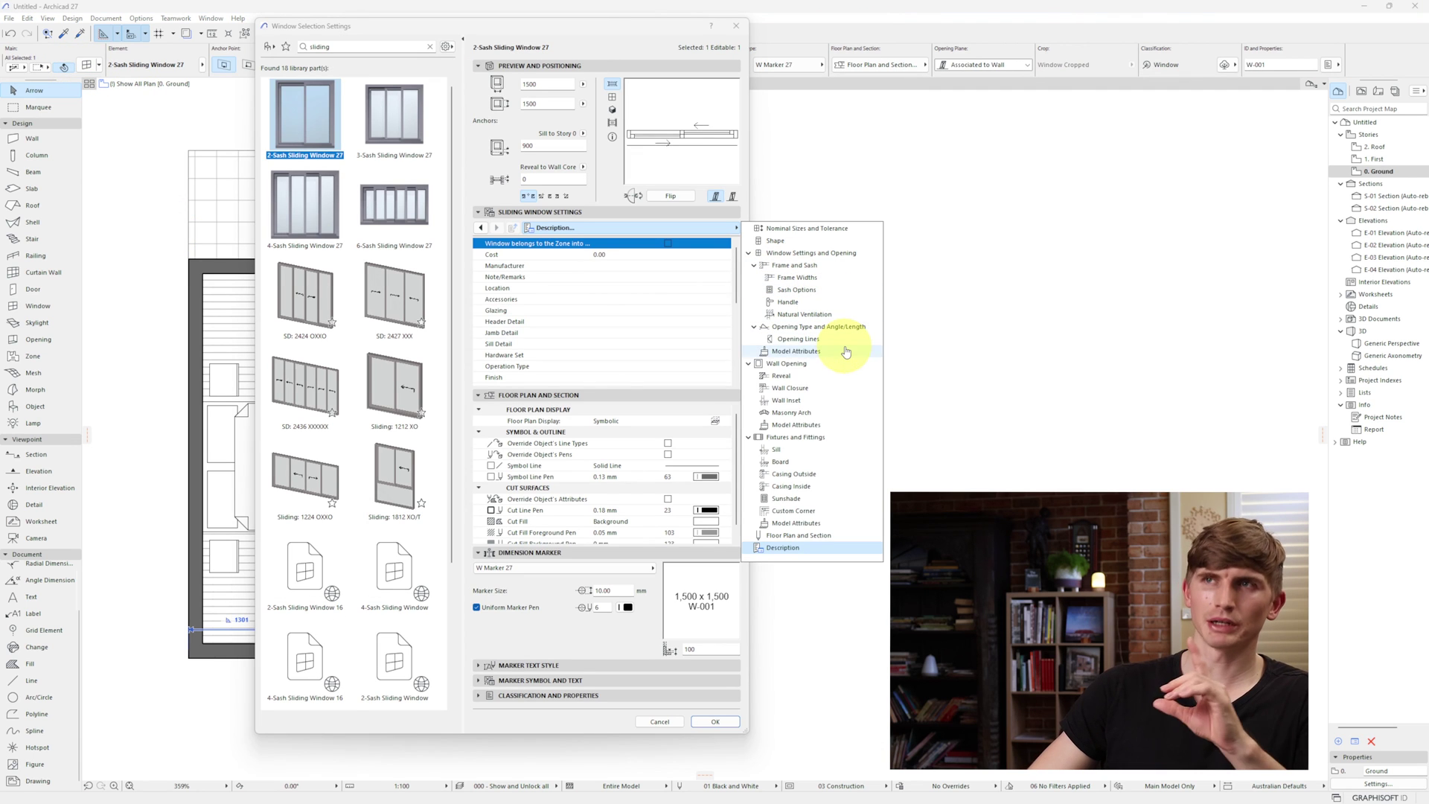
left_click(774, 547)
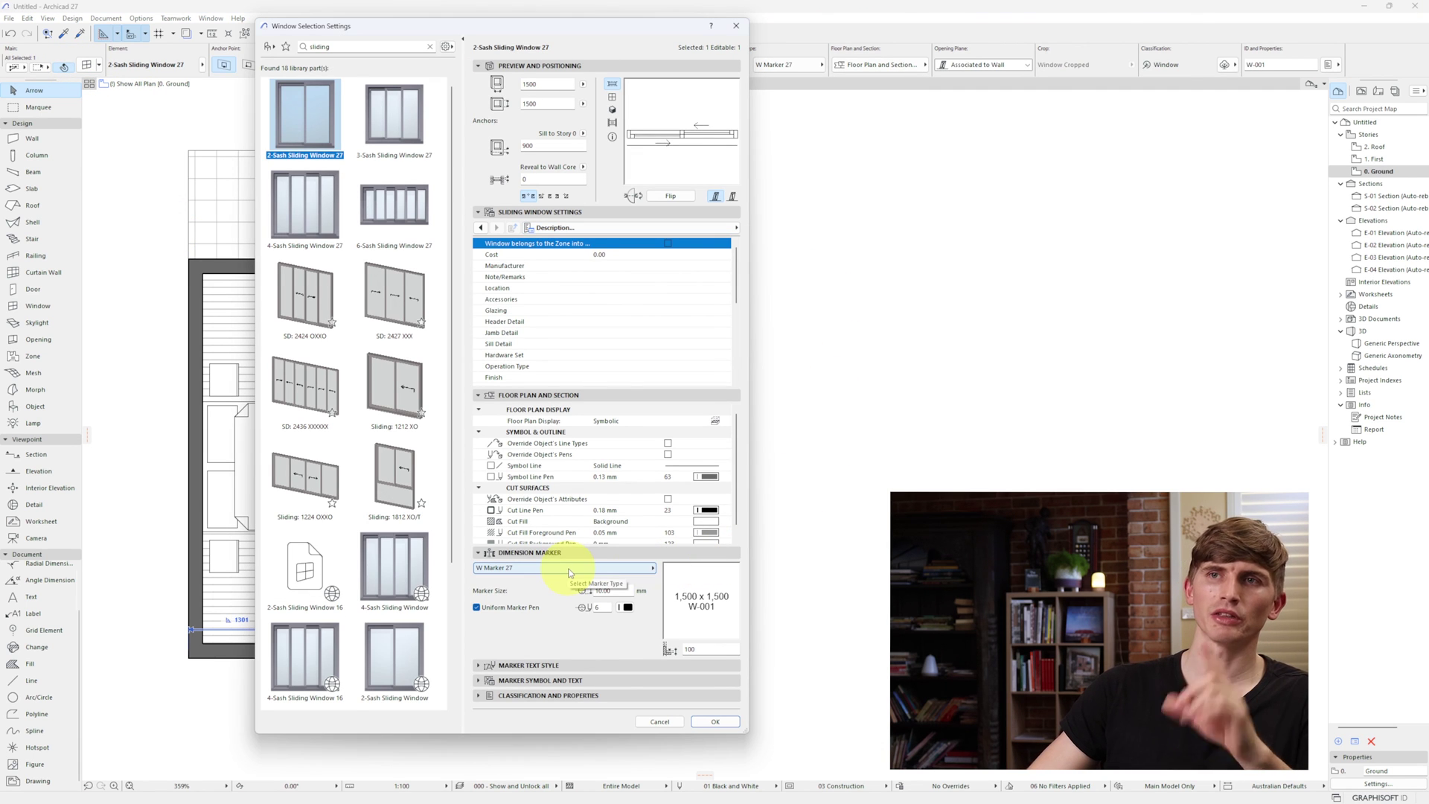
left_click(570, 573)
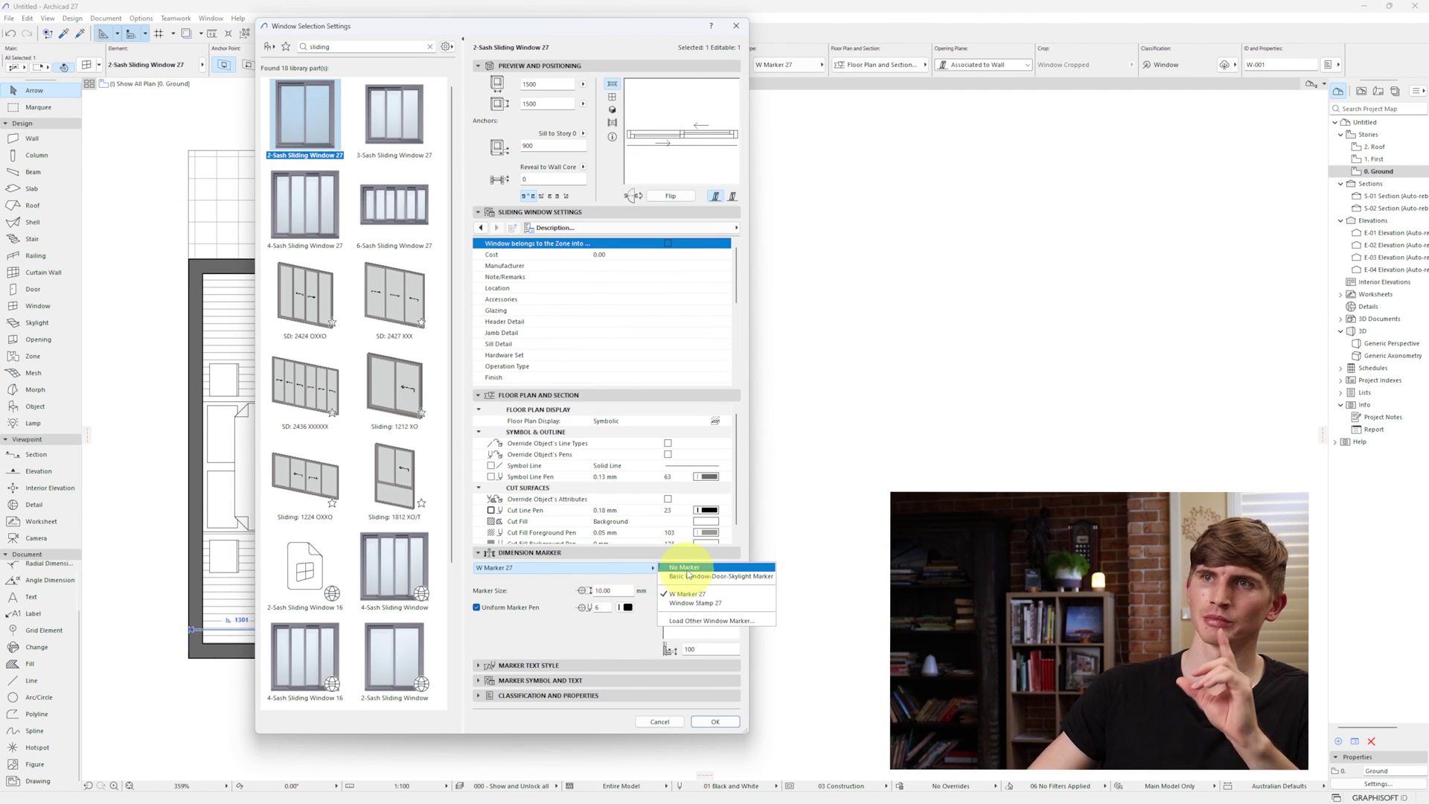